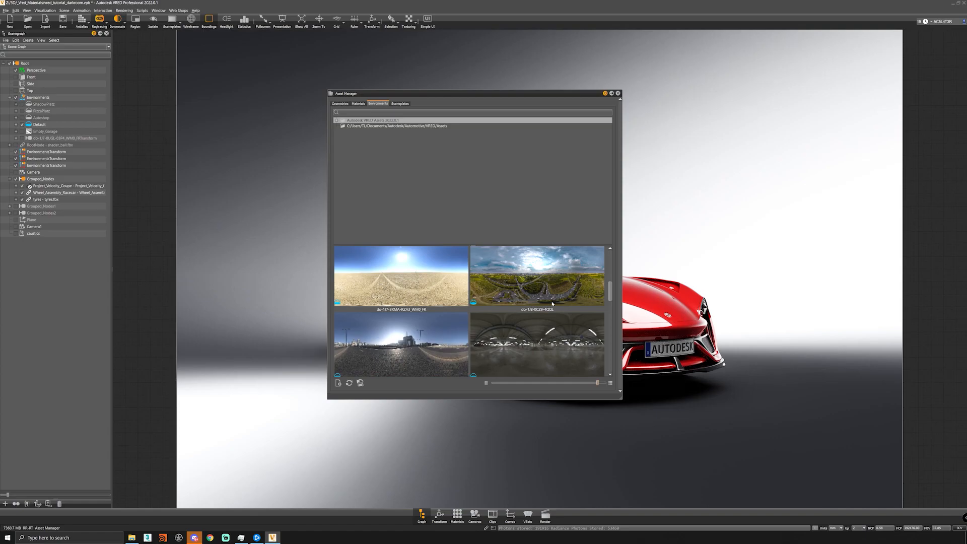
Step: Add the sunlit city road HDRI environment to the scene and close the Asset Manager
right_click(379, 341)
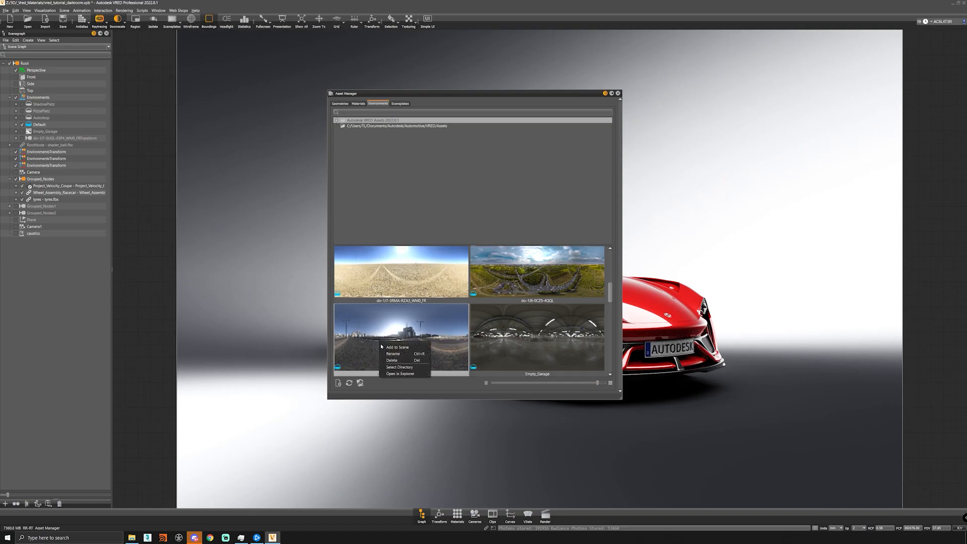
left_click(403, 347)
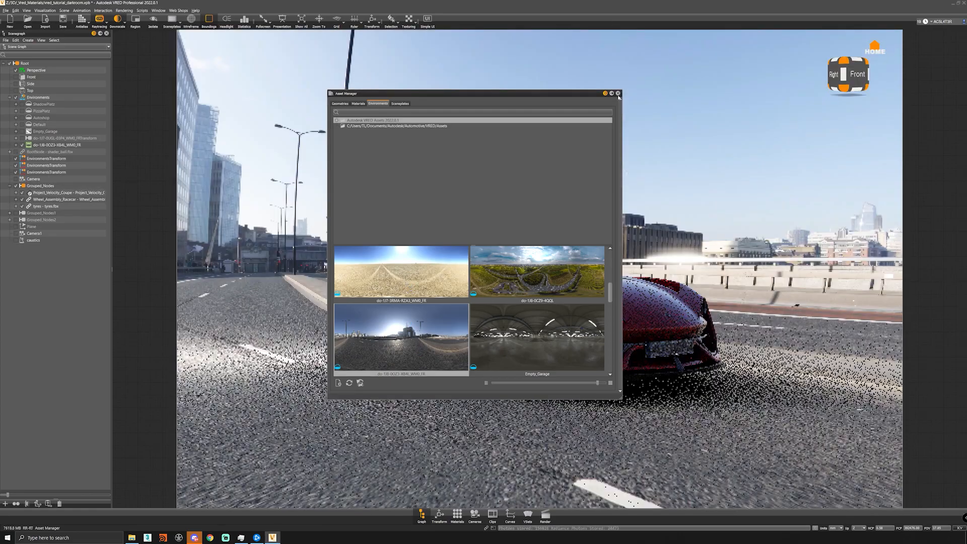
left_click(618, 94)
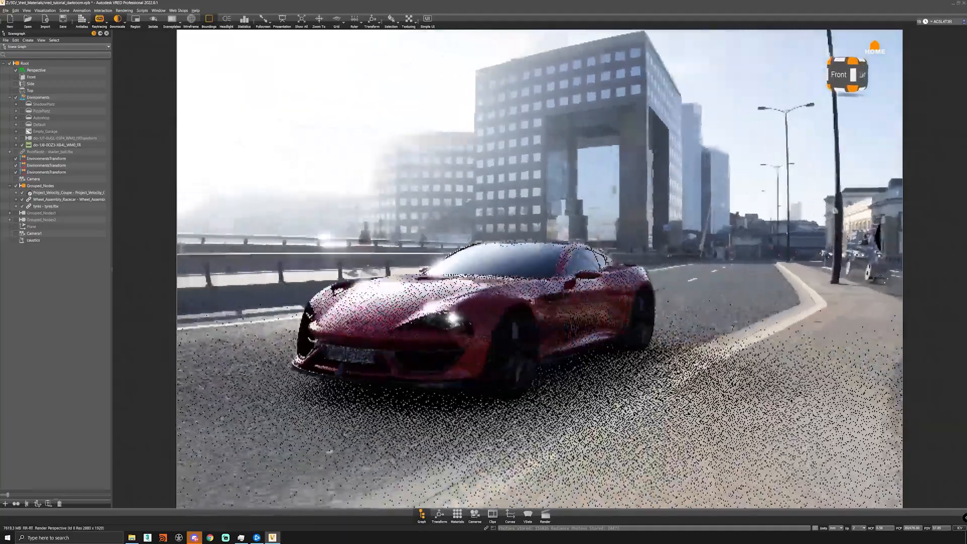
Step: Examine the car from several sides against the surrounding city road environment
left_click_drag(539, 303, 494, 302)
scroll(539, 302, "down", 3)
left_click_drag(604, 302, 428, 303)
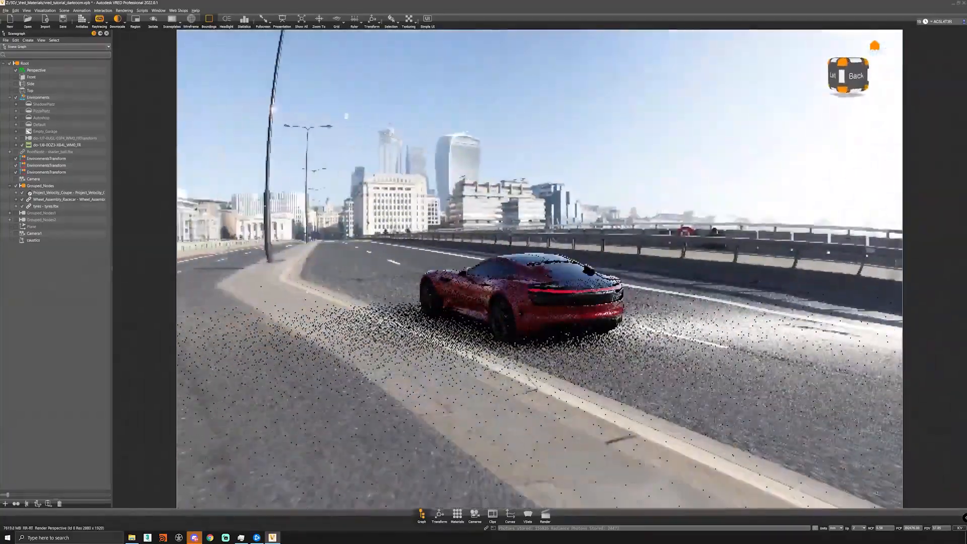
left_click_drag(554, 303, 670, 333)
left_click_drag(546, 78, 546, 70)
middle_click_drag(546, 71, 548, 211)
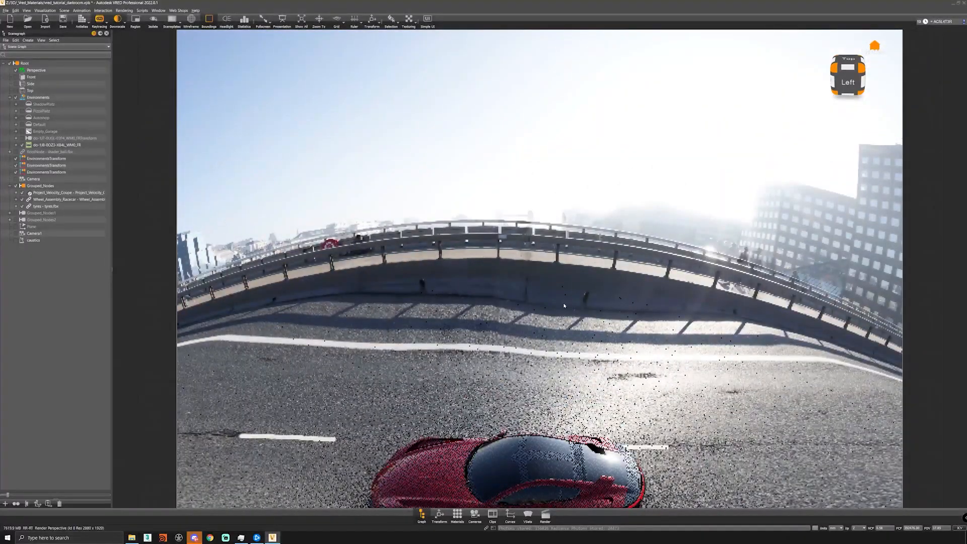
middle_click_drag(563, 305, 573, 169)
left_click_drag(434, 403, 595, 436)
left_click_drag(443, 433, 900, 76)
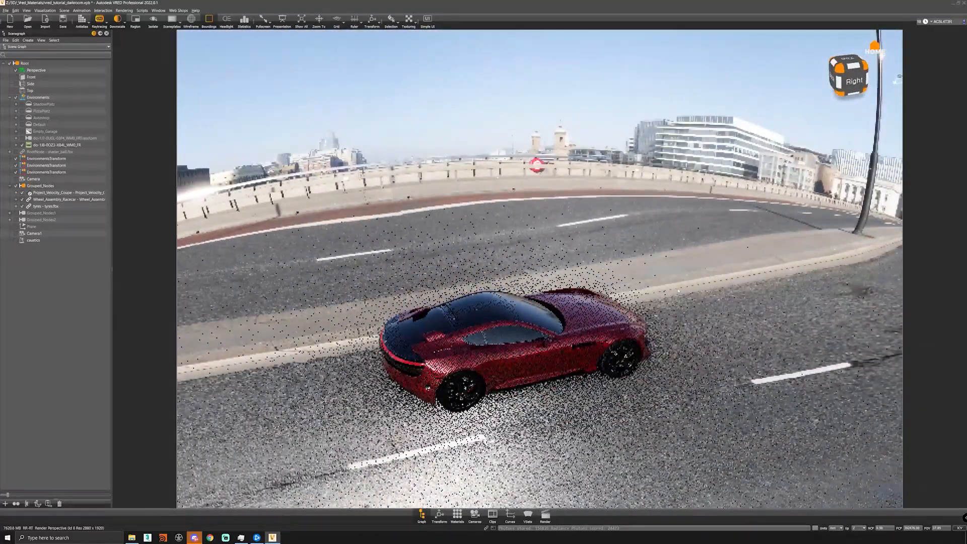
left_click_drag(699, 286, 192, 181)
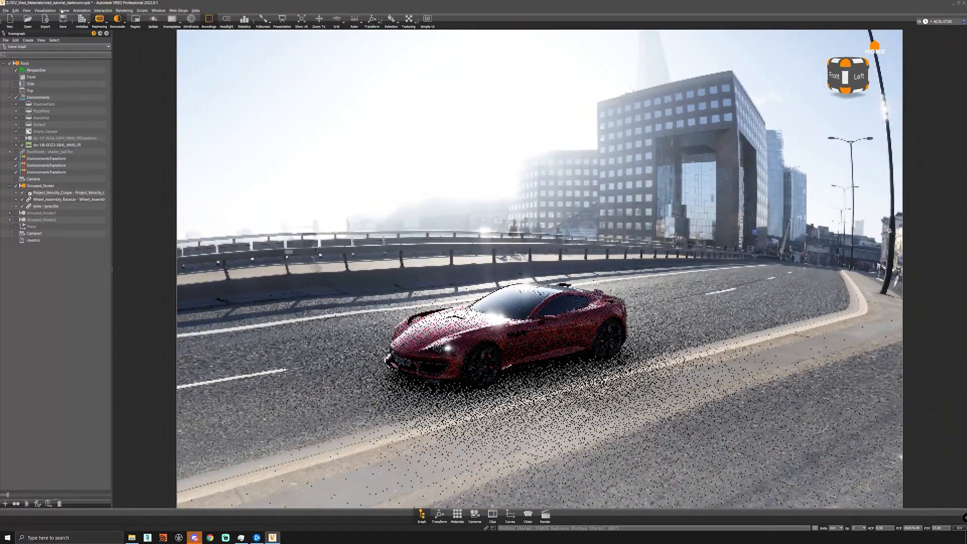
Step: Add the city road backplate from the Autodesk VRED Assets sceneplates to the scene and close the Asset Manager
left_click(62, 10)
mouse_move(44, 7)
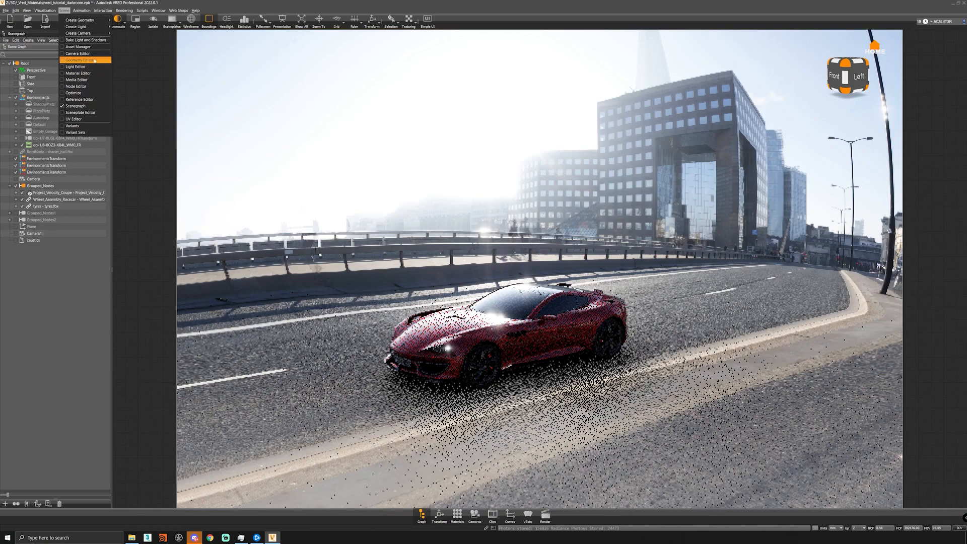
left_click(78, 46)
left_click(399, 103)
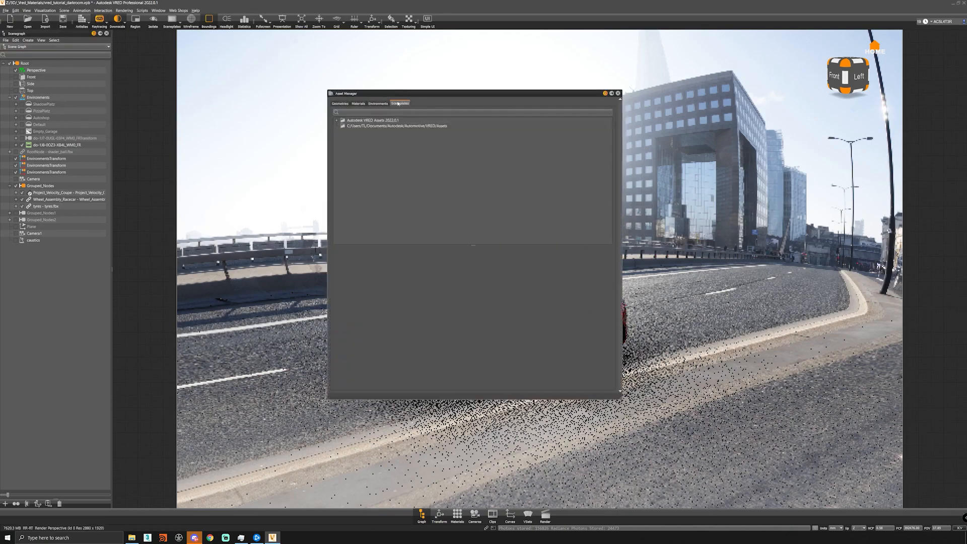
left_click(379, 121)
left_click_drag(492, 383, 595, 383)
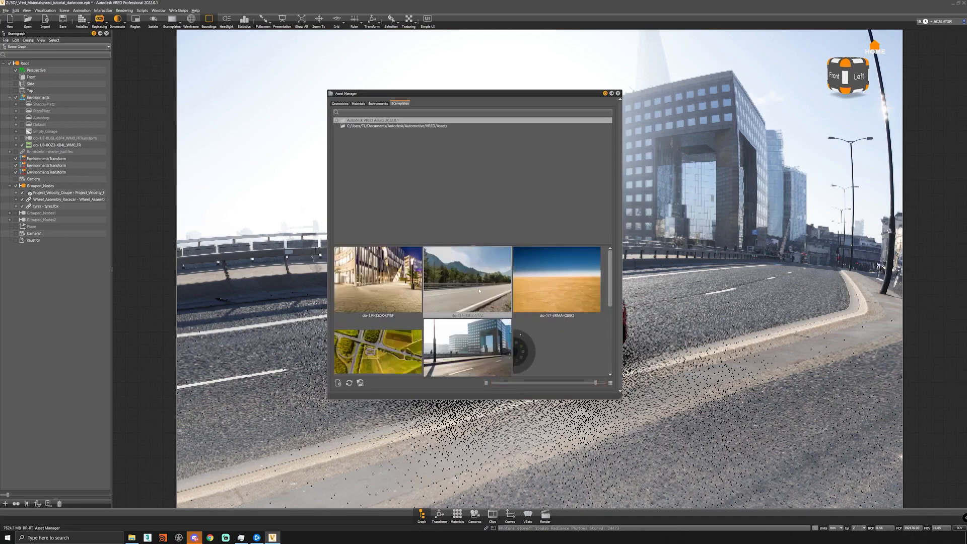
scroll(470, 347, "down", 1)
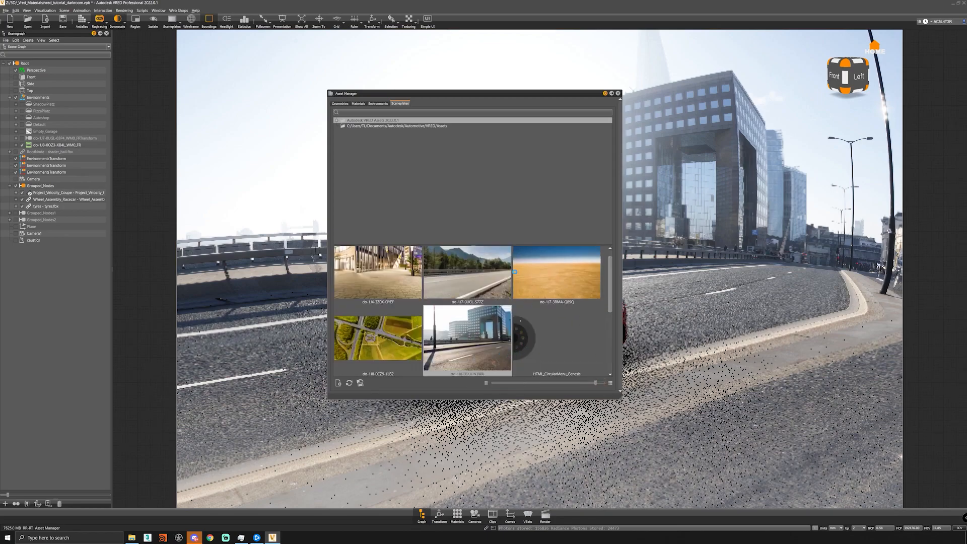
left_click(618, 93)
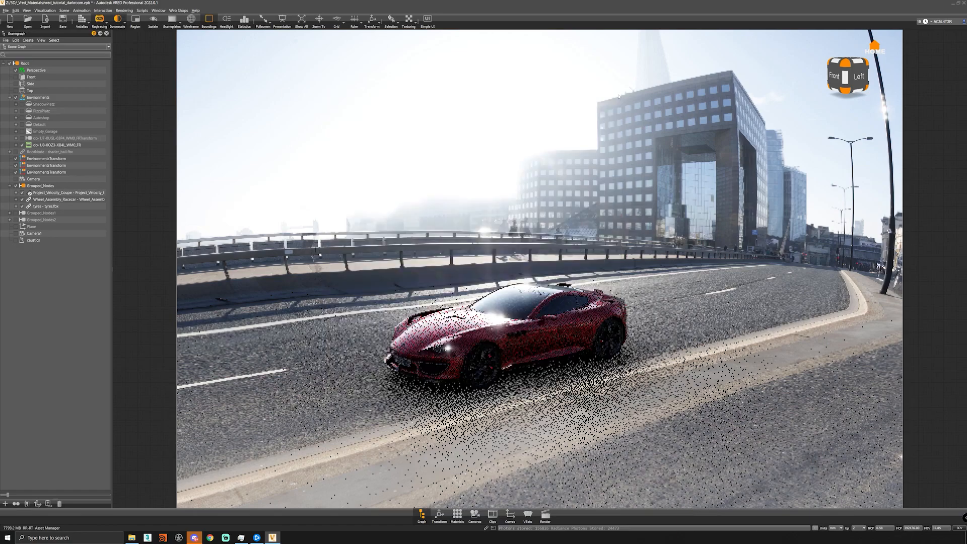
Step: Enable the display of sceneplates and hide the mountain road backplate in the Sceneplate Editor
left_click(172, 20)
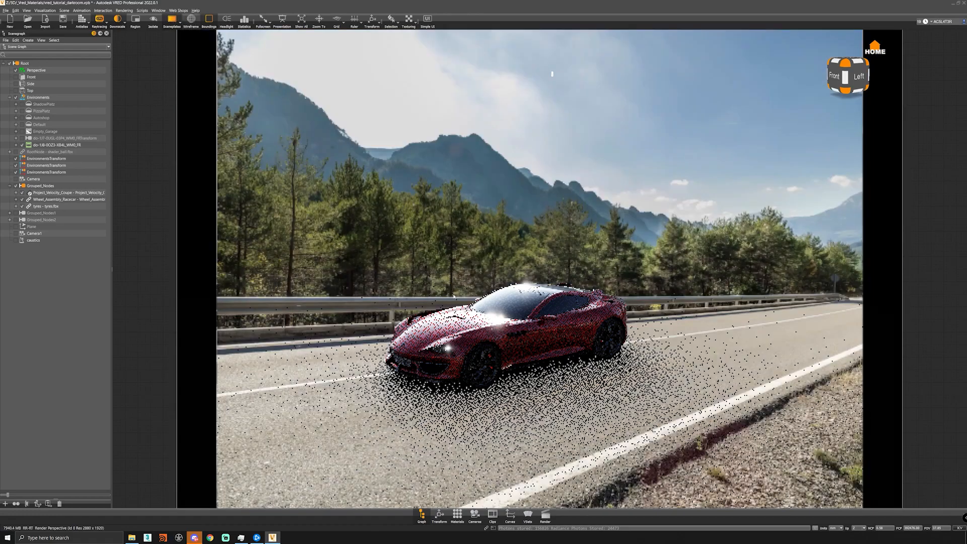
left_click_drag(454, 297, 500, 240, "alt")
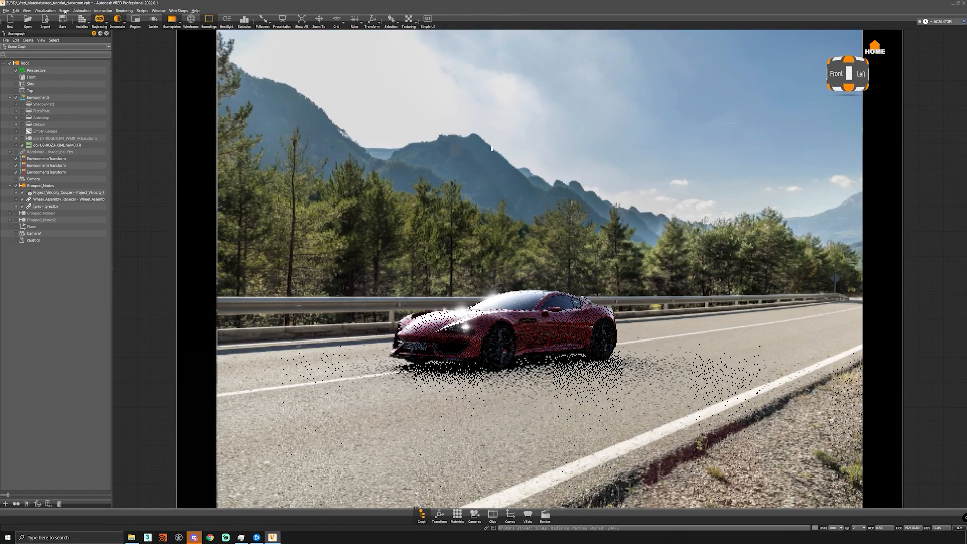
left_click(65, 10)
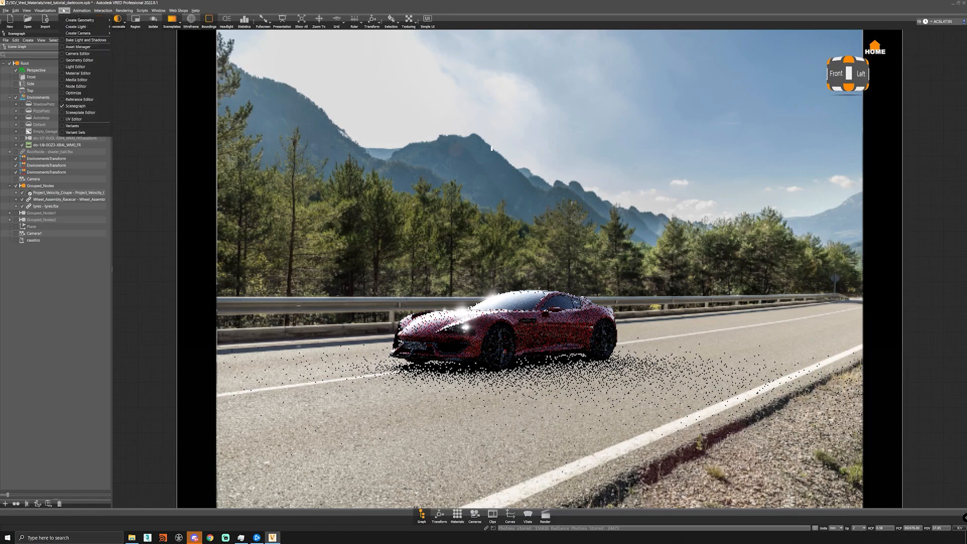
left_click(97, 114)
left_click(392, 211)
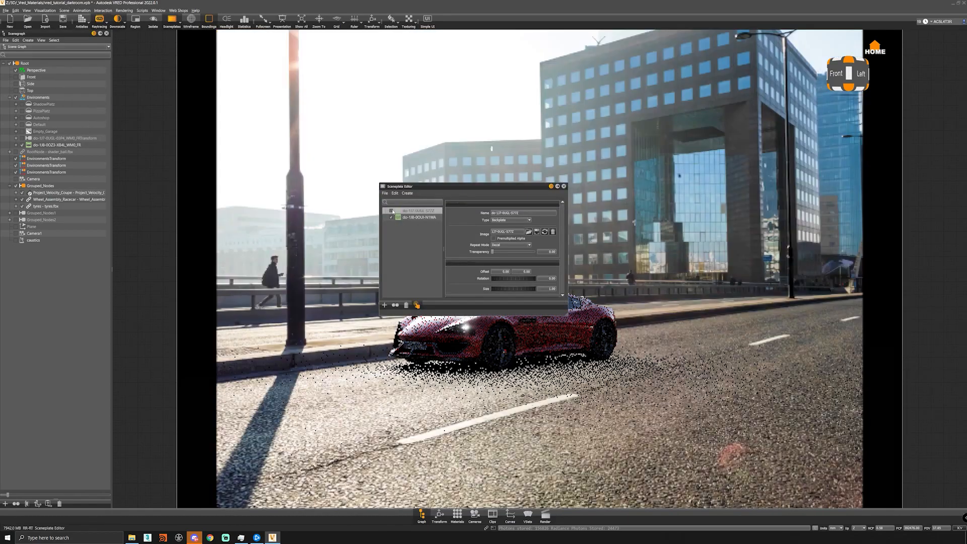
Step: Check the image information of the city road backplate, then close the Sceneplate Editor
left_click(421, 217)
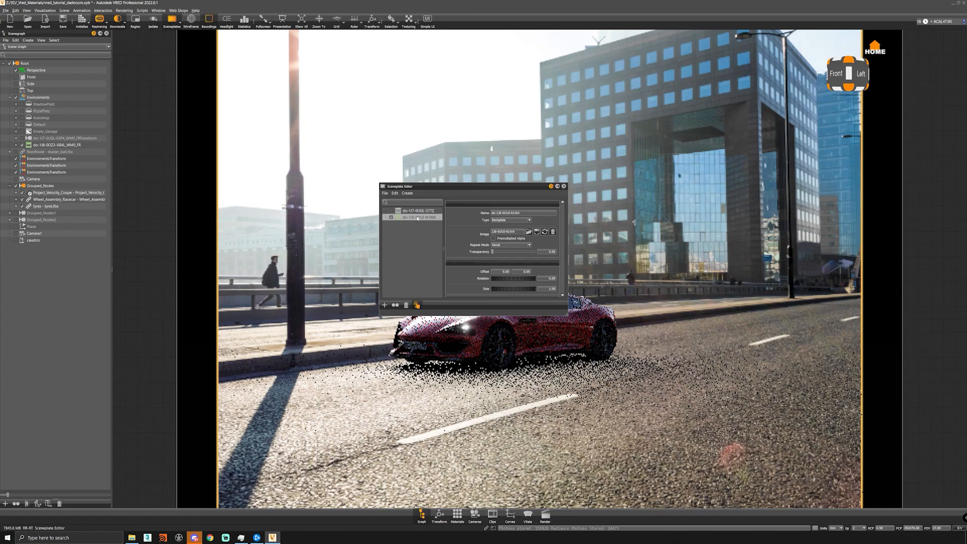
right_click(417, 218)
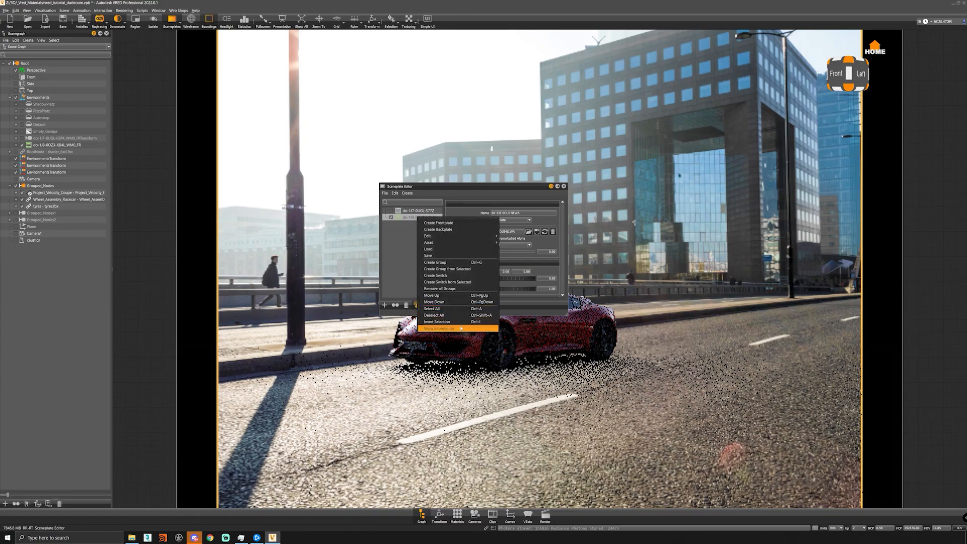
left_click(461, 329)
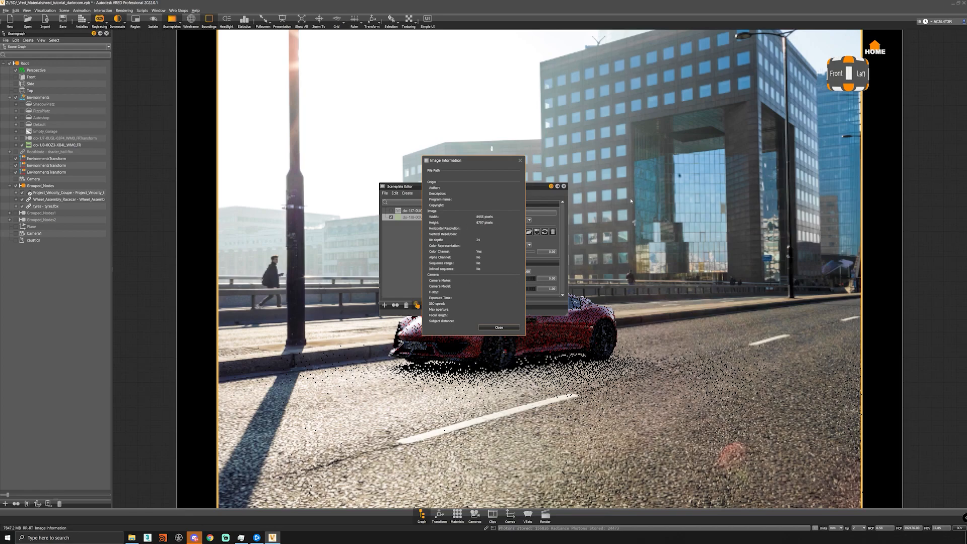
left_click(498, 328)
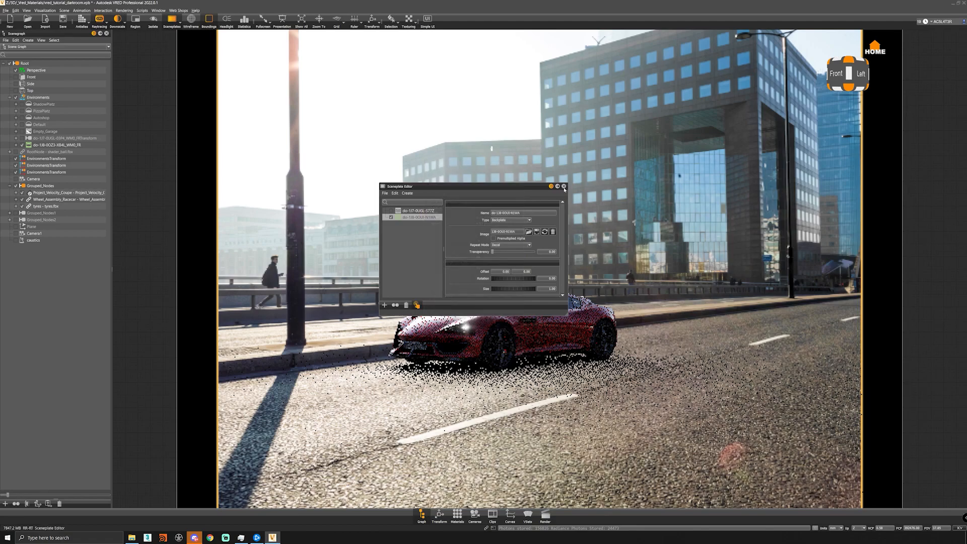
left_click(564, 186)
Step: Look up the backplate's focal length in the image specs of the Domeable web shop
left_click_drag(481, 336, 712, 144)
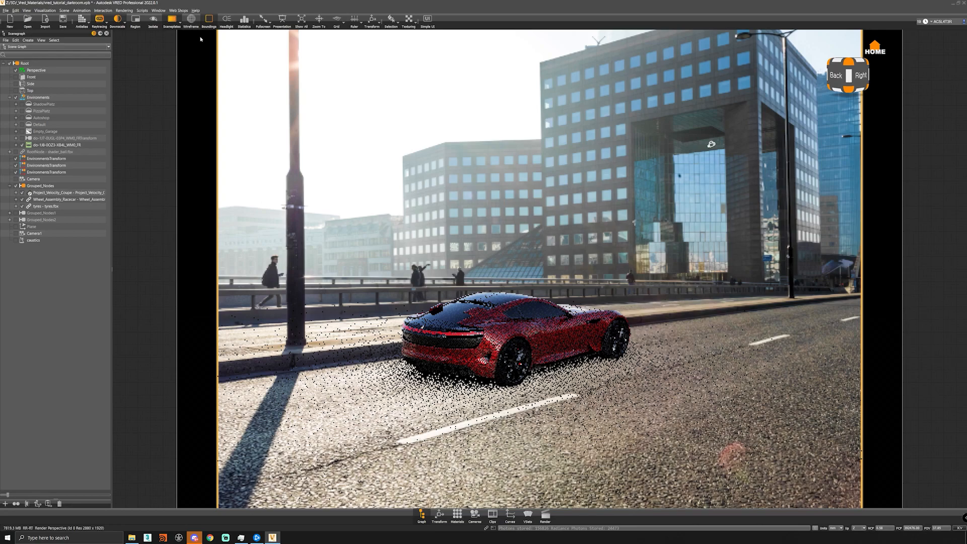
left_click(179, 10)
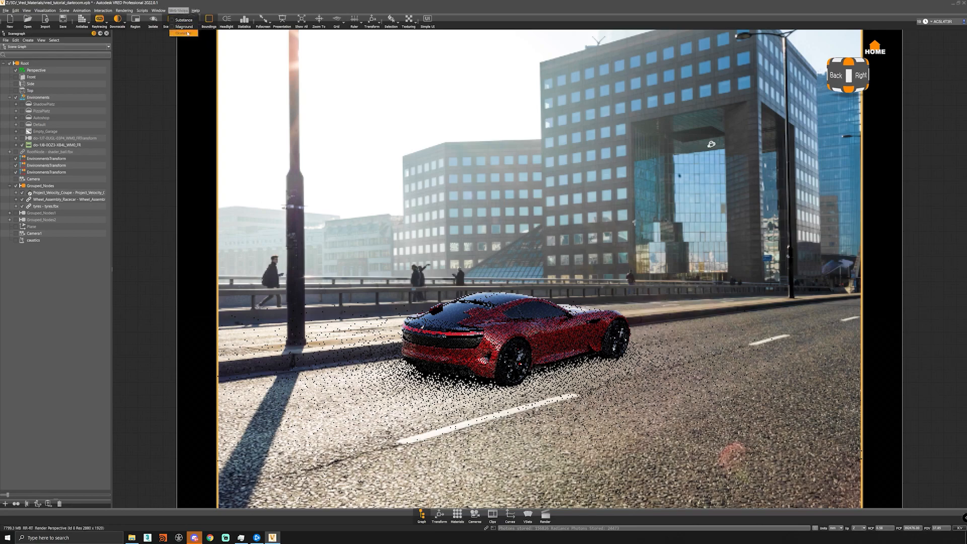
left_click(184, 33)
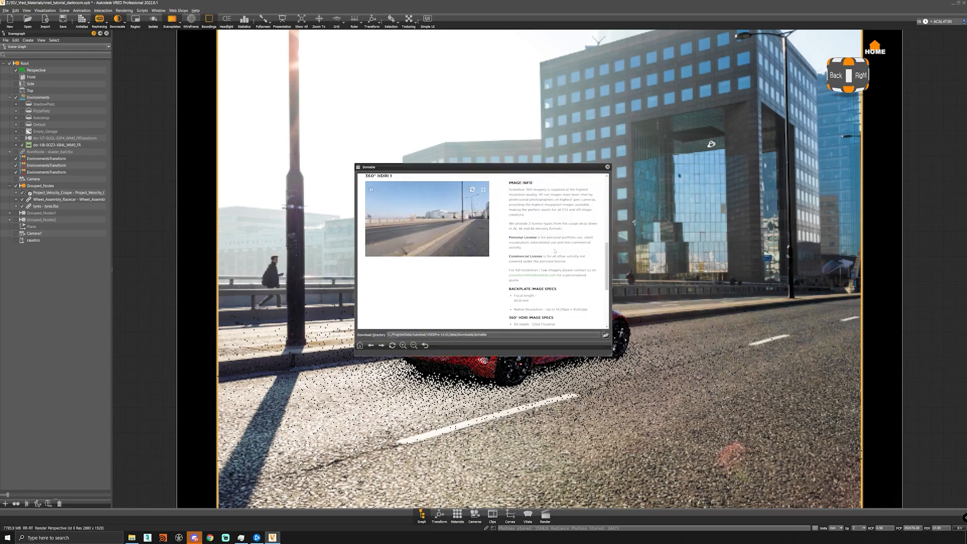
scroll(555, 250, "up", 3)
scroll(554, 251, "down", 4)
left_click_drag(531, 286, 511, 280)
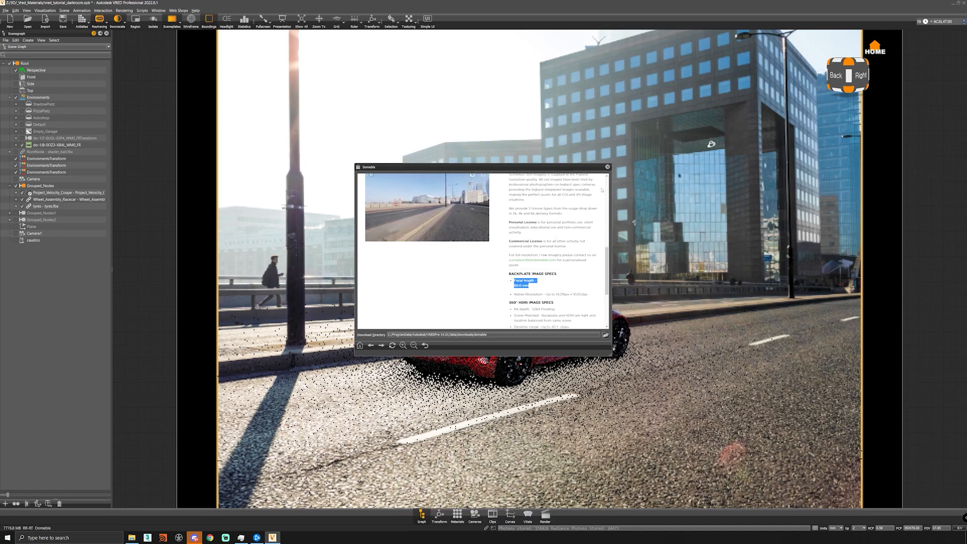
left_click(607, 167)
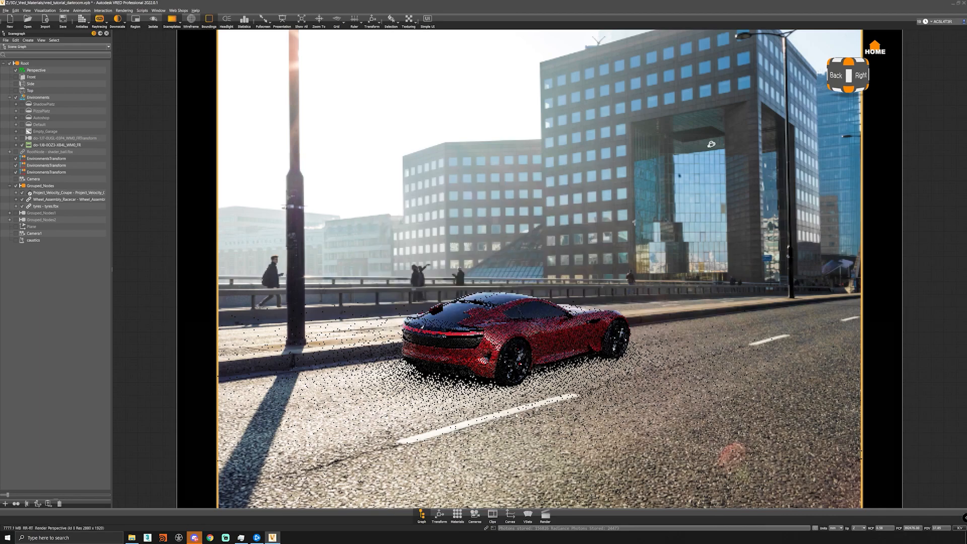
Step: Set the Perspective camera's focal length to 50 mm and close the Camera Editor
left_click(475, 514)
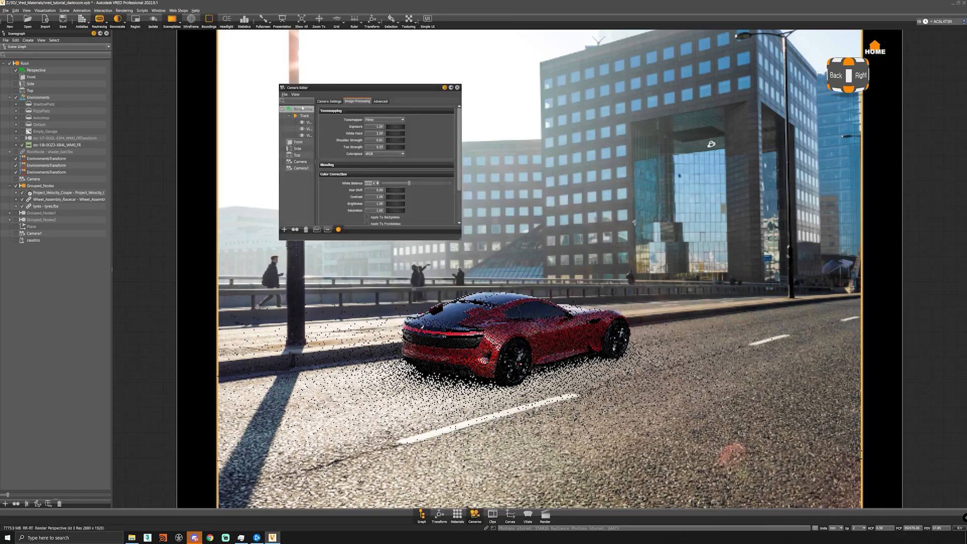
left_click(329, 102)
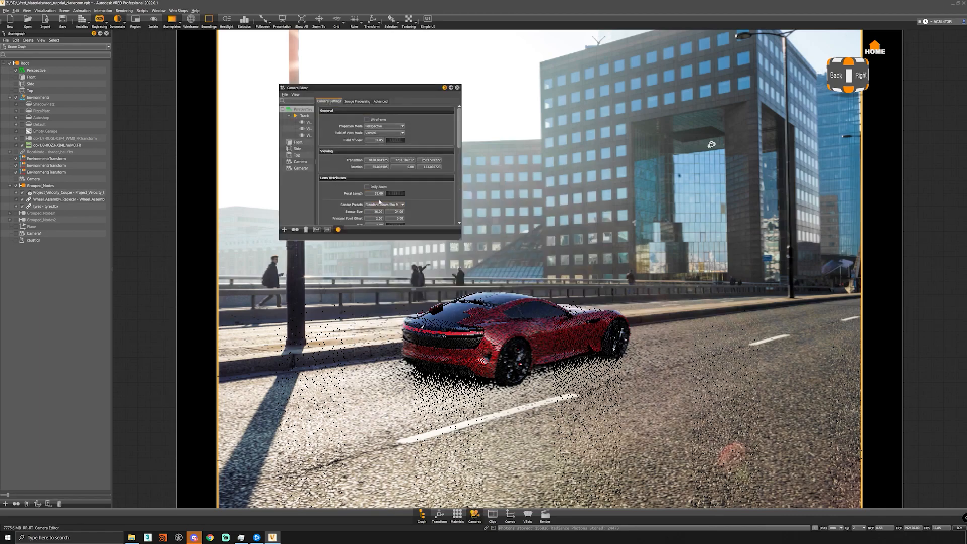
key("Return")
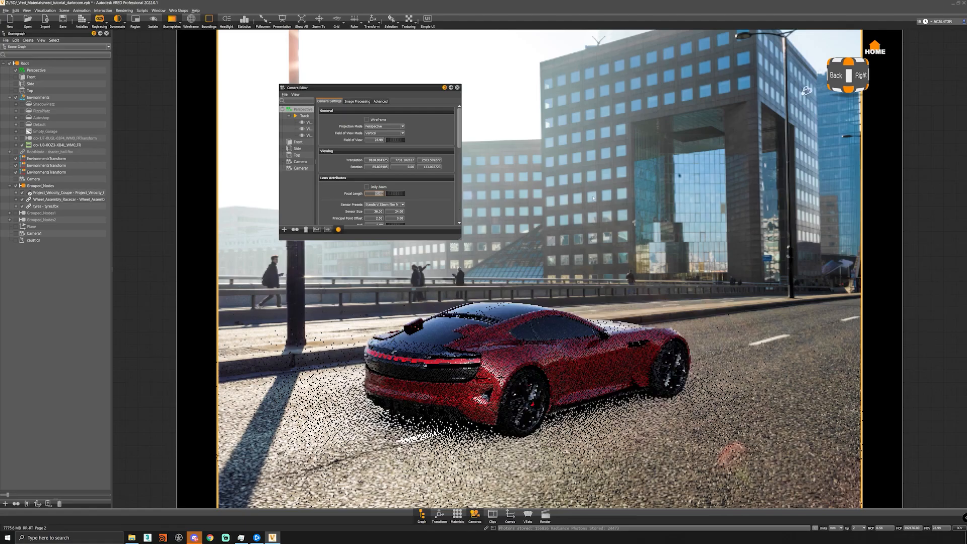
left_click(458, 88)
Step: Turn on Perspective Match in the Perspective camera's advanced settings and close the Camera Editor
left_click_drag(484, 373, 634, 375, "alt")
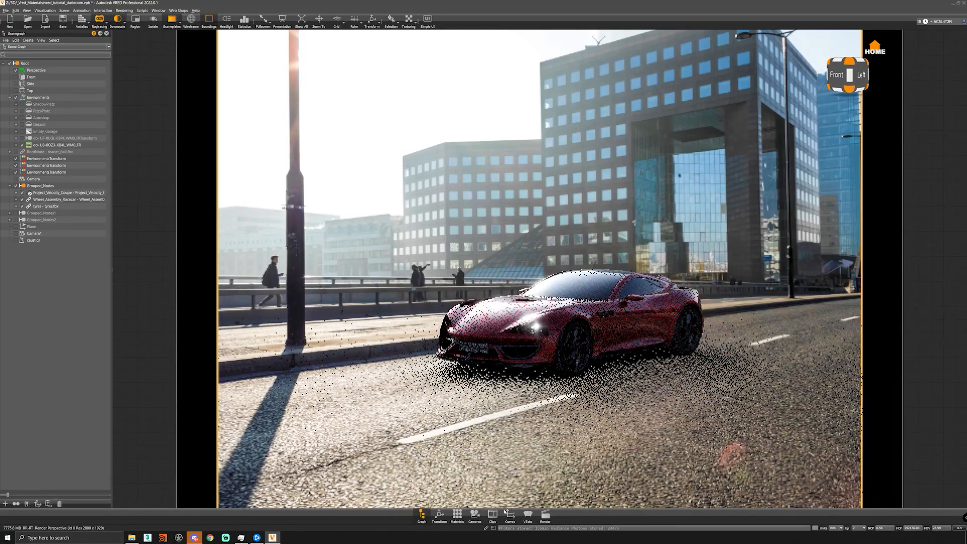
left_click(475, 514)
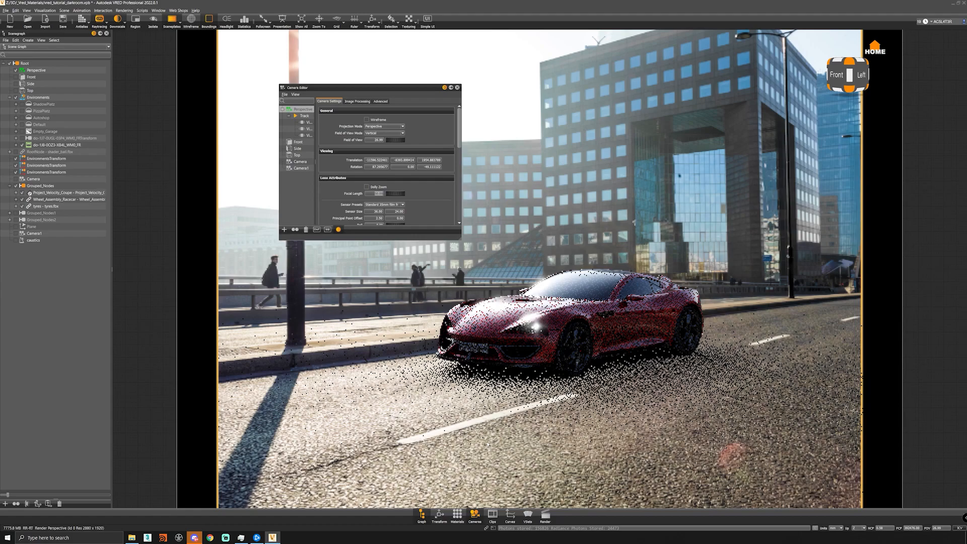
left_click(380, 101)
scroll(344, 132, "down", 1)
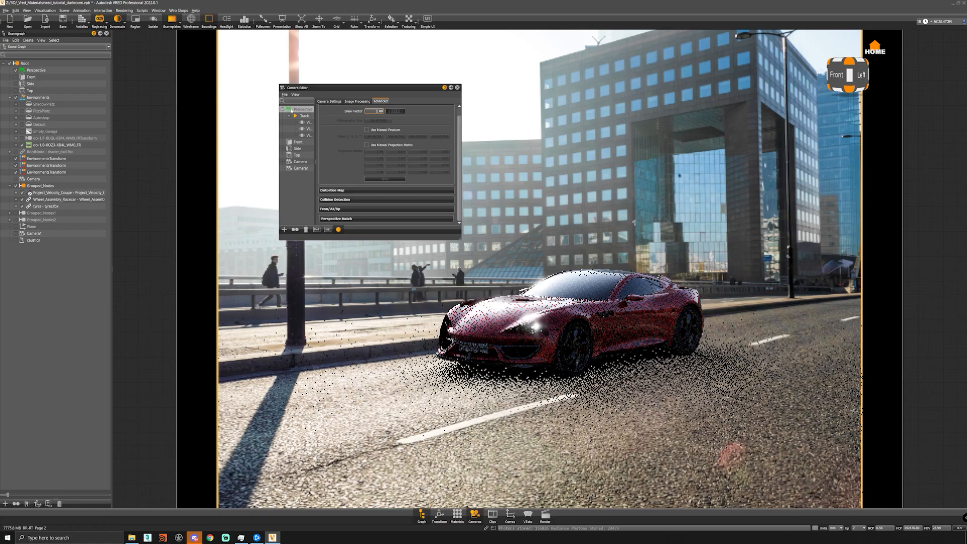
left_click(379, 219)
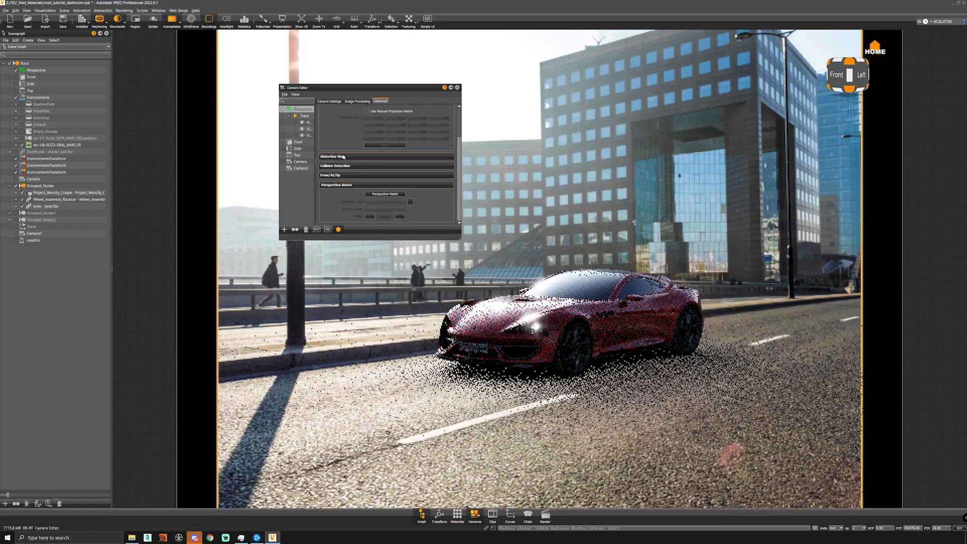
left_click(384, 195)
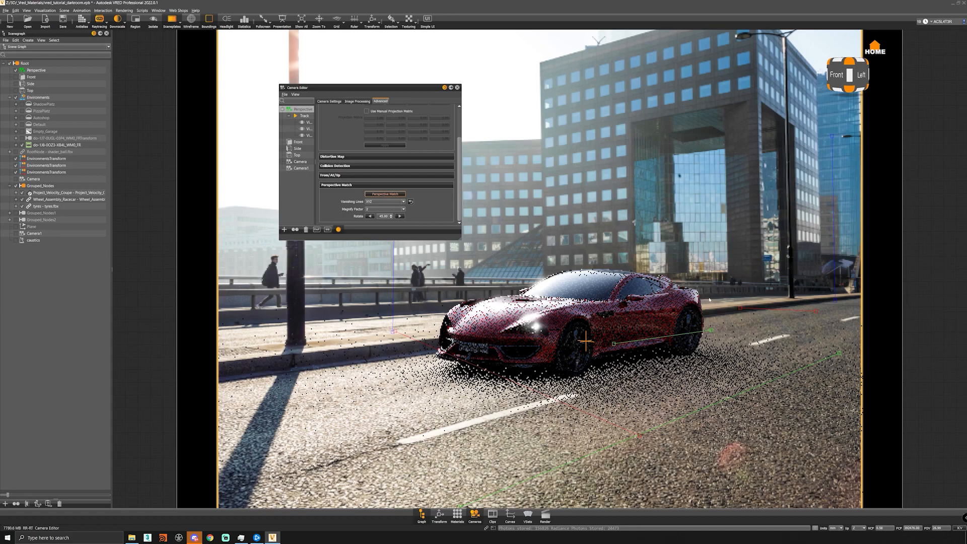
left_click(458, 88)
Step: Align a green vanishing line with the white lane marking in the backplate's foreground
left_click_drag(394, 300, 402, 279, "alt")
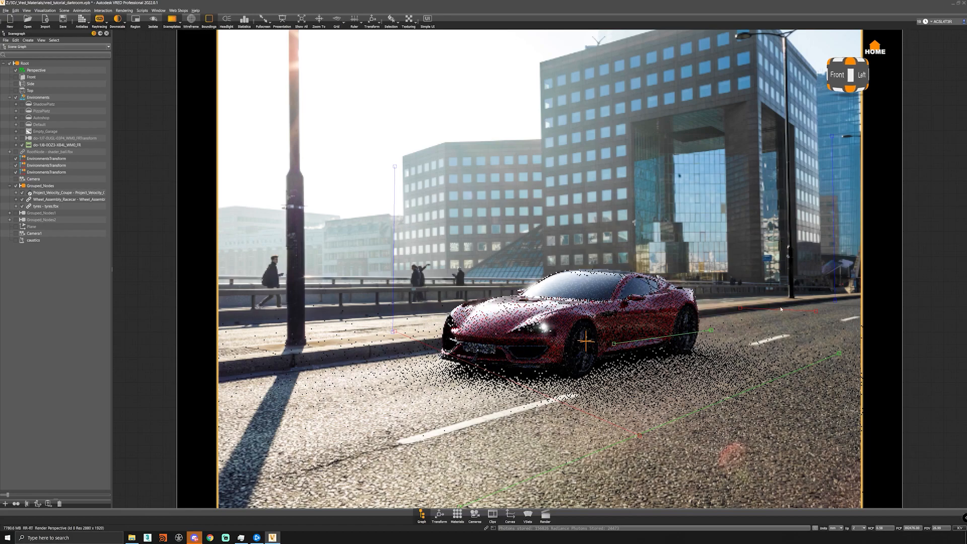
left_click_drag(793, 376, 643, 340)
left_click_drag(695, 322, 585, 401)
left_click_drag(309, 470, 401, 443)
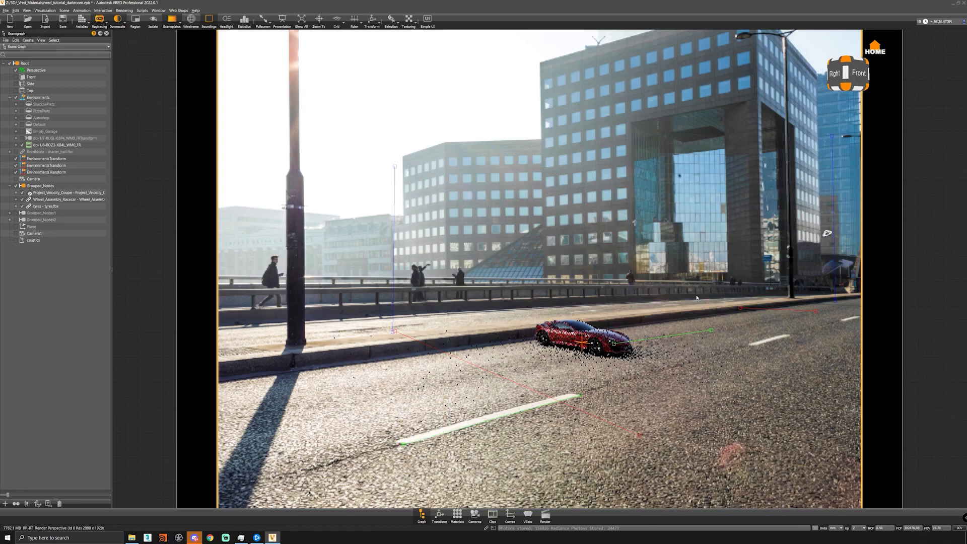
Step: Align the second green vanishing line with the curb and both blue lines with vertical edges of the office building
left_click_drag(663, 342, 732, 311)
left_click_drag(832, 246, 731, 225)
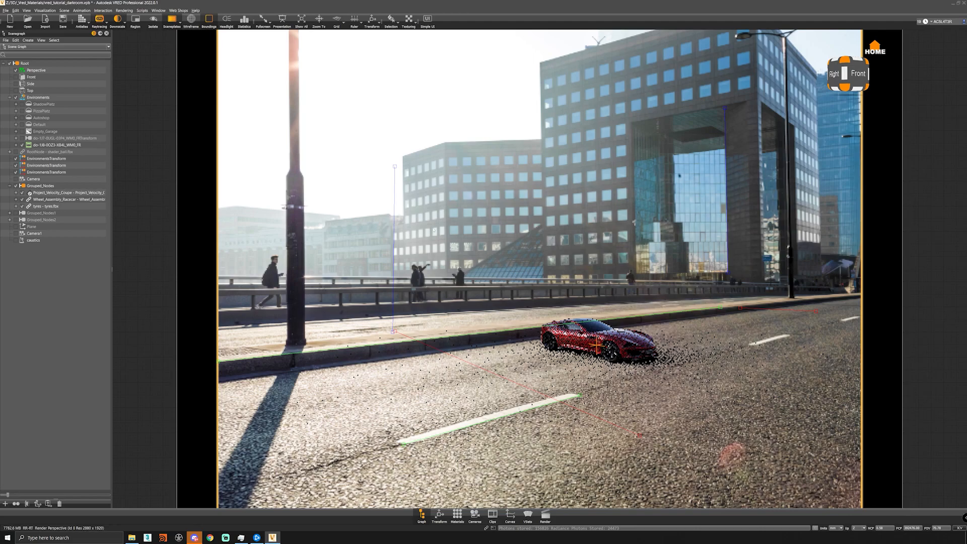
left_click_drag(395, 302, 549, 248)
left_click_drag(550, 113, 544, 66)
Step: Align both red vanishing lines with the window rows on the office building's front facade
left_click_drag(435, 355, 590, 150)
left_click_drag(796, 235, 692, 100)
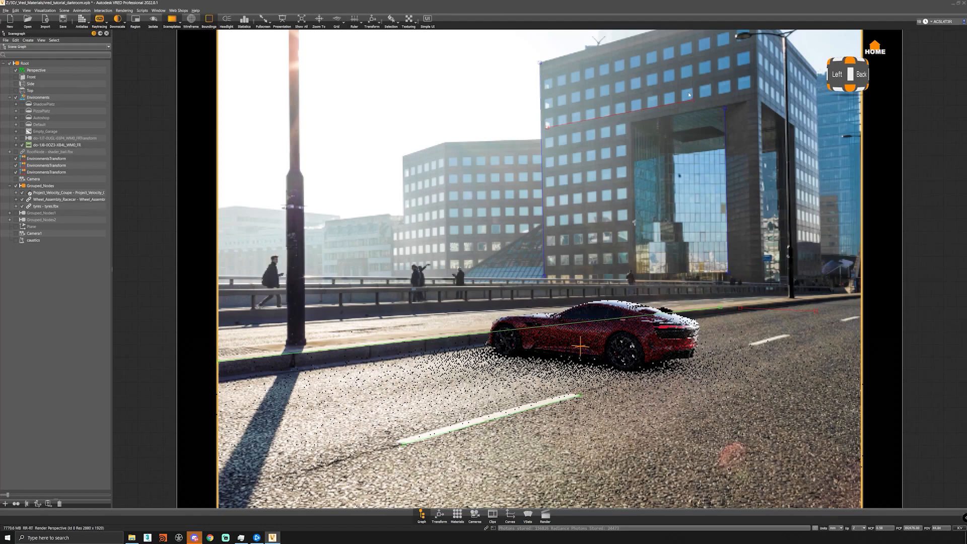
left_click_drag(780, 313, 632, 226)
Step: Rotate the perspective-matched view to a rear three-quarter angle of the car and position the car on the road
mouse_move(721, 201)
left_mouse_down()
mouse_move(598, 200)
mouse_move(735, 192)
left_mouse_up()
middle_click_drag(751, 187, 746, 169)
mouse_move(746, 169)
right_mouse_down()
mouse_move(768, 164)
mouse_move(742, 164)
right_mouse_up()
Step: Set the Perspective camera's focal length back to 50 mm
left_click(475, 515)
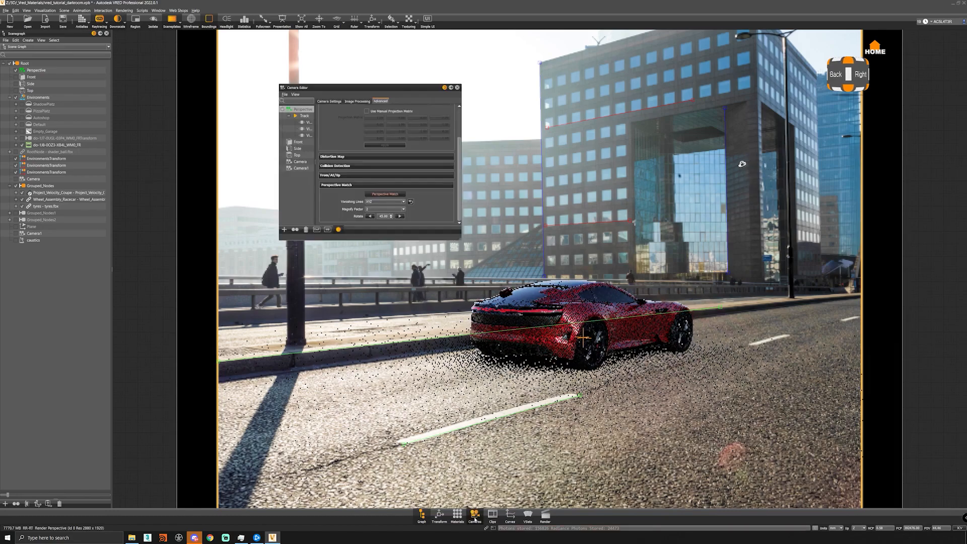
left_click(326, 101)
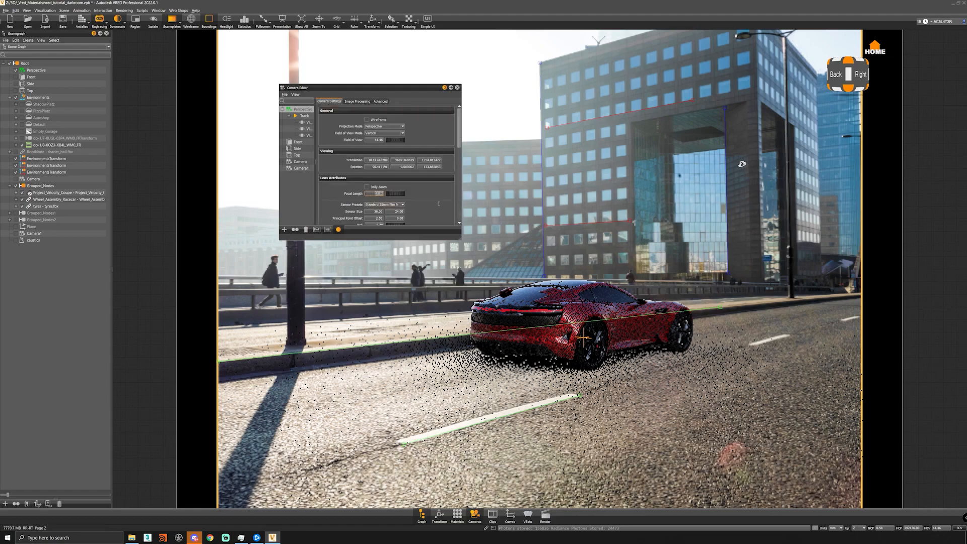
type("50")
key("Return")
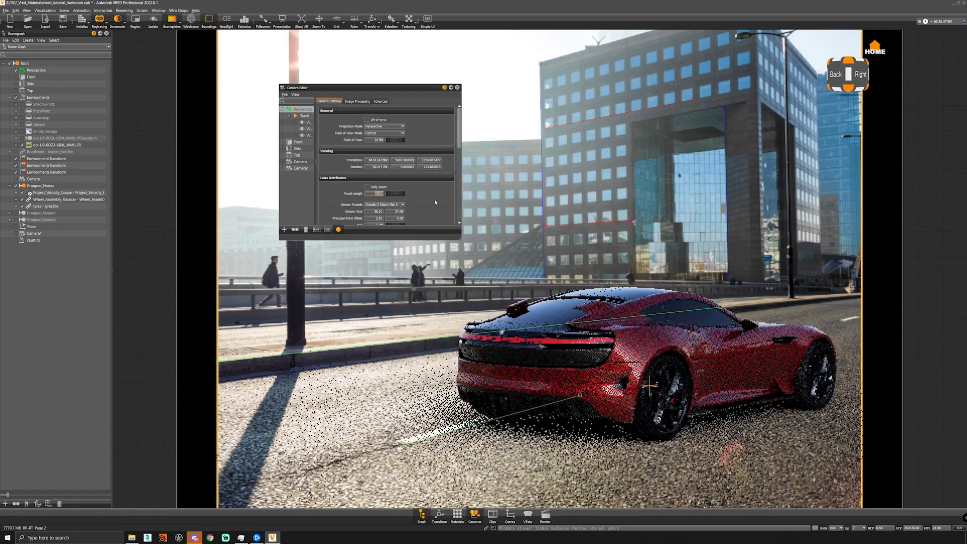
Step: Move the car back along the road beside the curb, keeping the rear three-quarter view
left_click_drag(567, 353, 635, 376)
middle_click_drag(635, 377, 609, 369)
left_click_drag(710, 135, 727, 134)
middle_click_drag(726, 134, 727, 134)
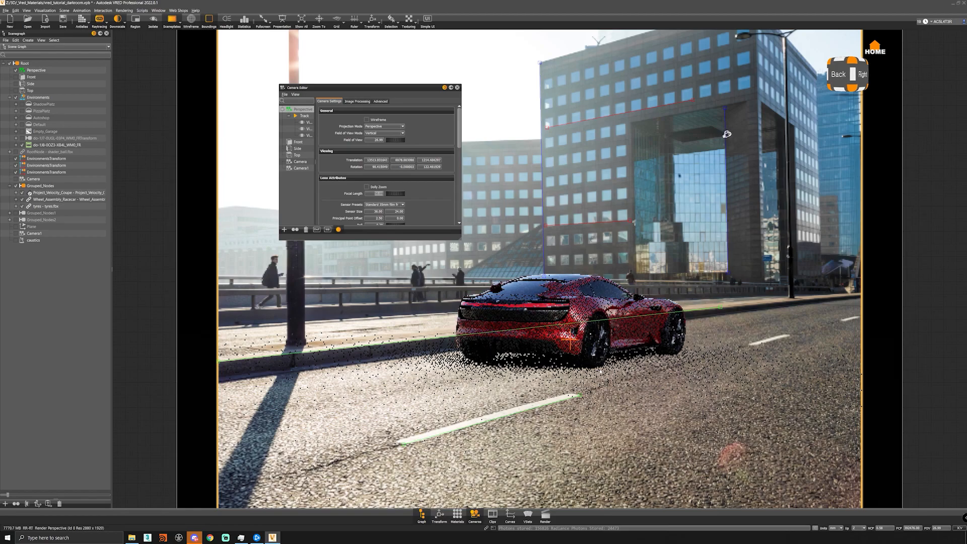
Step: Set the Perspective camera's roll to 0 in its lens attributes
scroll(377, 217, "down", 1)
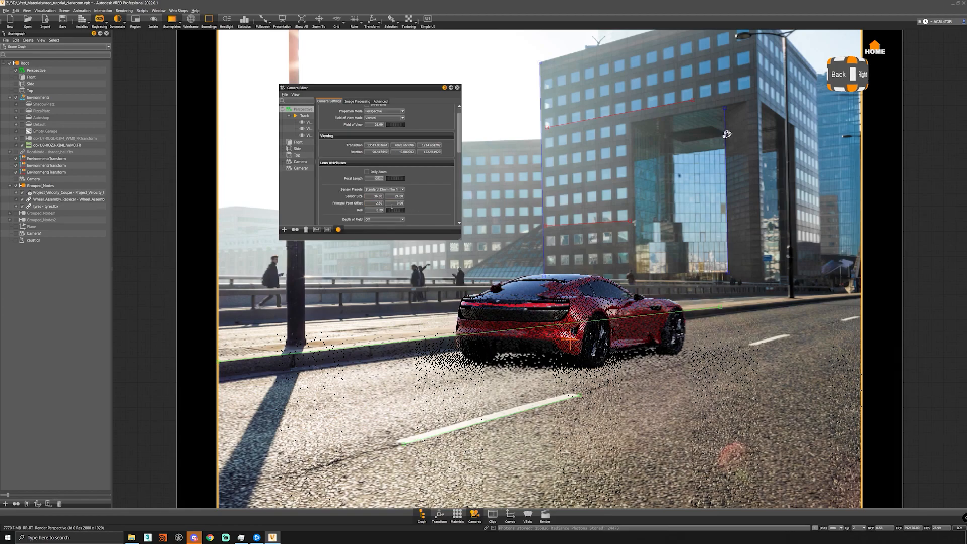
left_click_drag(399, 210, 413, 226)
type("0")
key("Return")
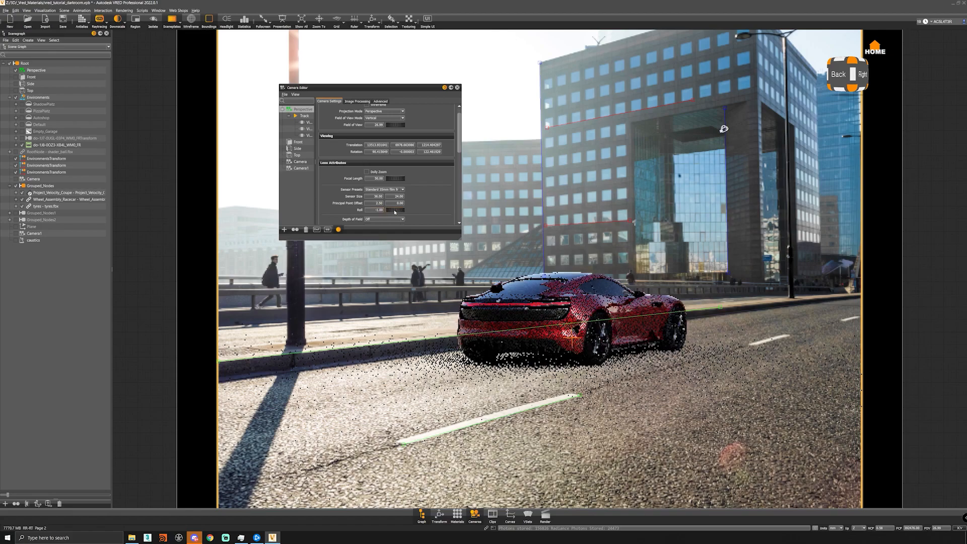
Step: Show the ground grid to check the car's perspective against the road, hide it again and close the Camera Editor
left_click(339, 22)
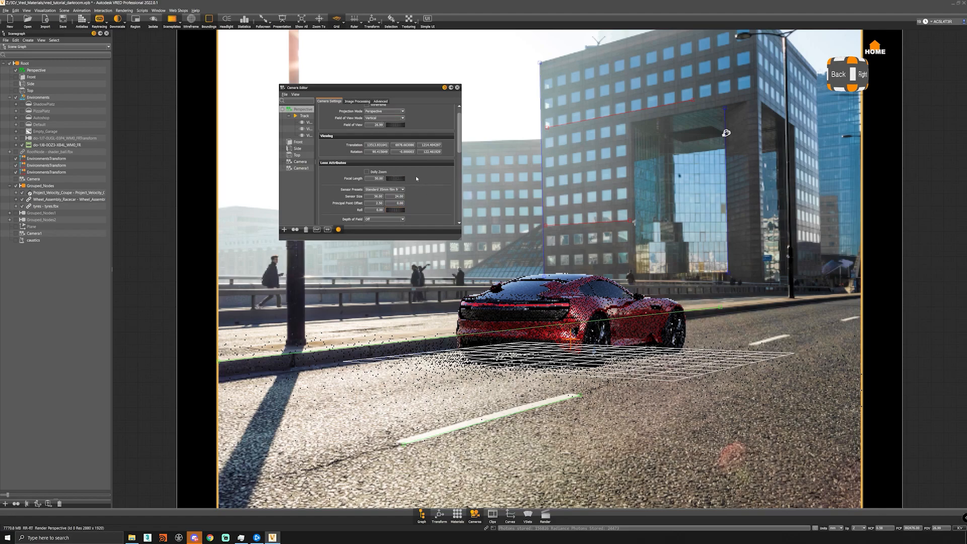
scroll(413, 181, "down", 2)
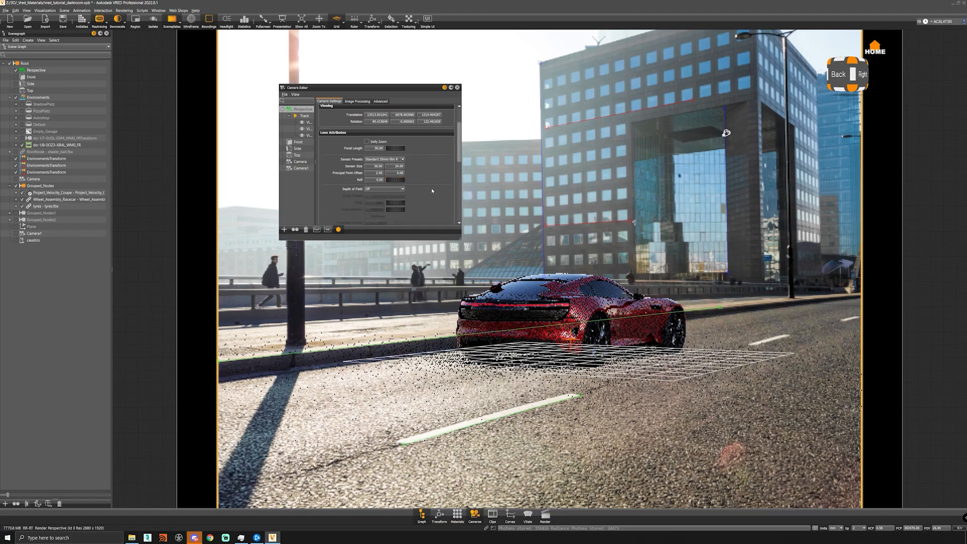
scroll(439, 190, "up", 1)
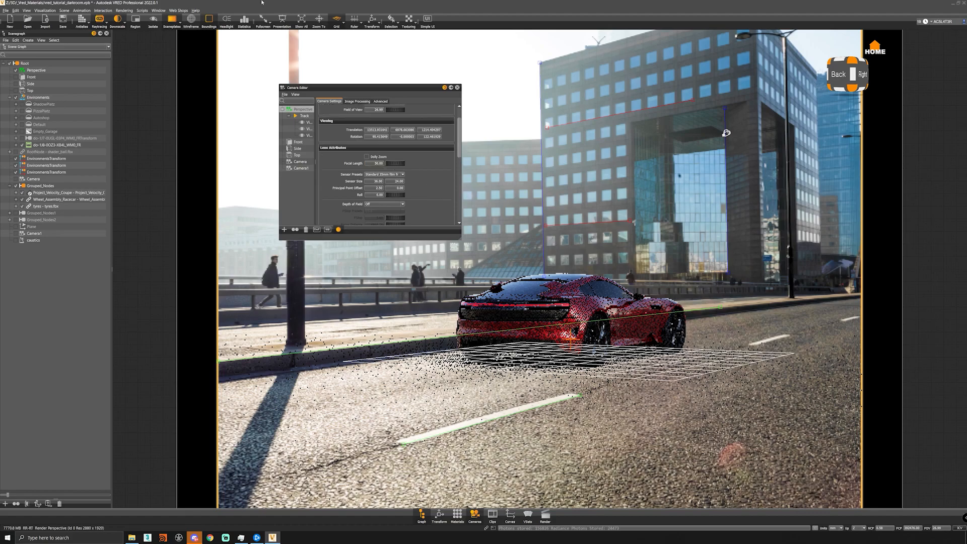
left_click(337, 21)
left_click(457, 87)
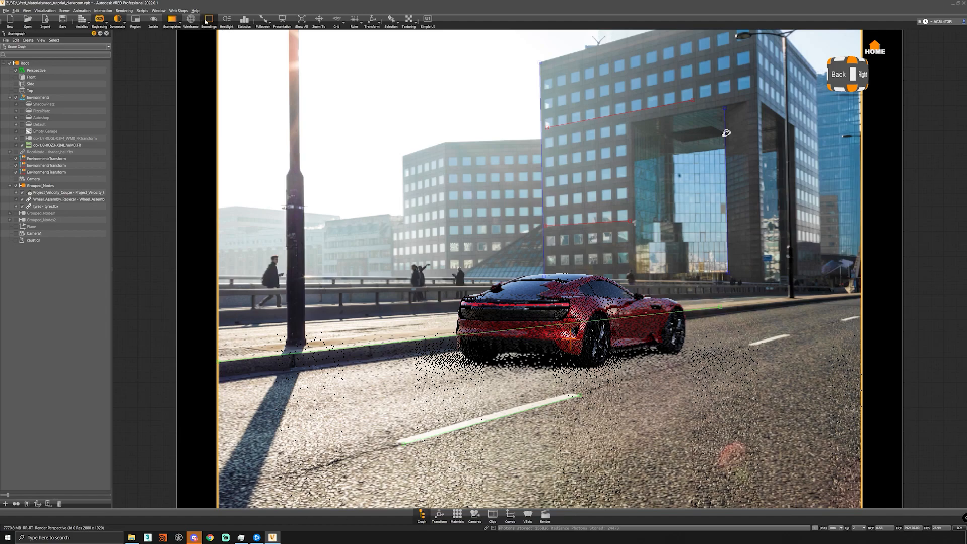
Step: Hide the backplate and pick the HDRI dome in the scene to show the Environments material in the Material Editor
left_click(172, 20)
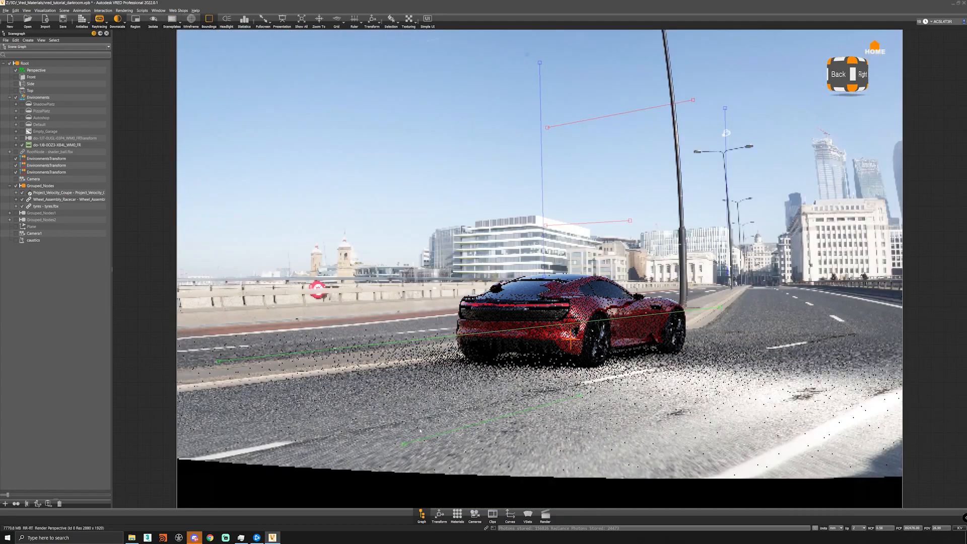
left_click(457, 514)
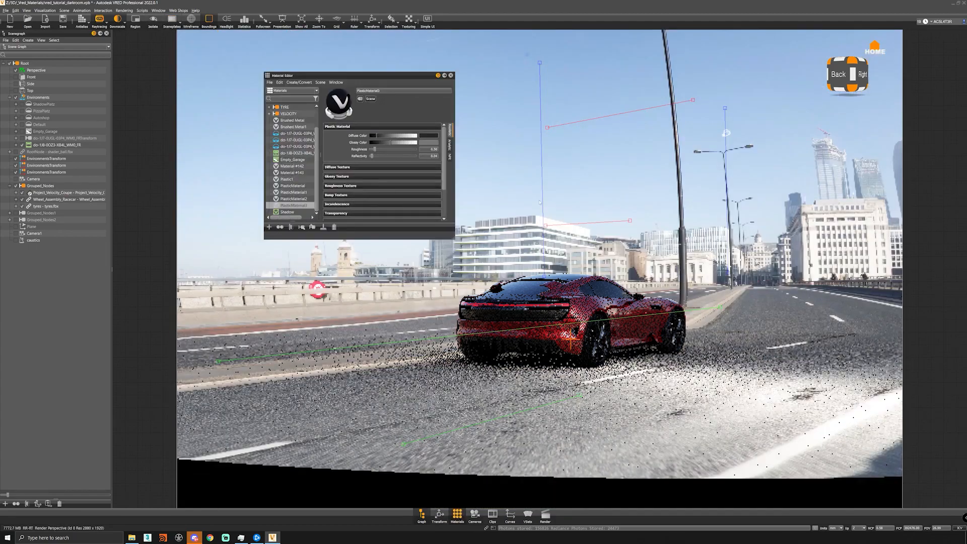
left_click(487, 172, "shift")
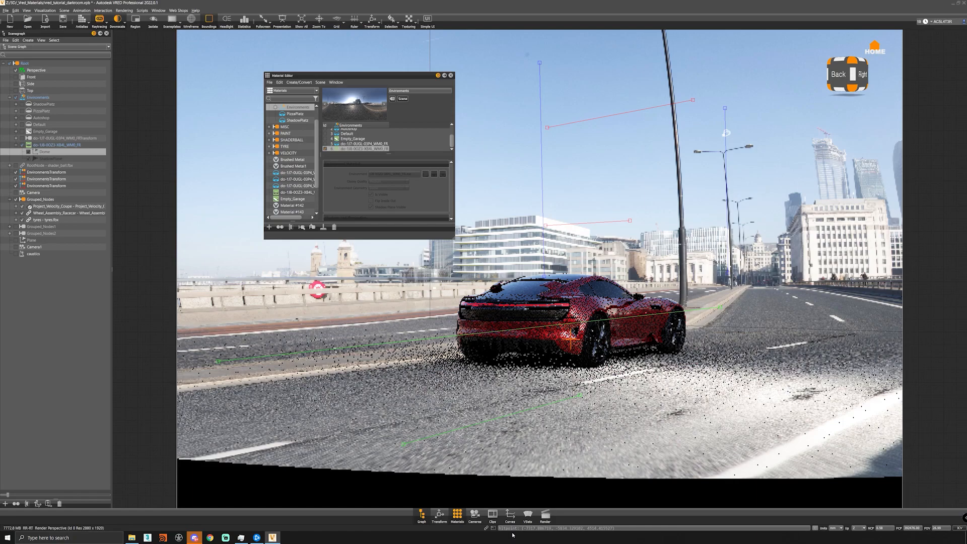
Step: Turn off Perspective Match, capture the current view as a viewpoint in the camera's track and close the Camera Editor
left_click(475, 514)
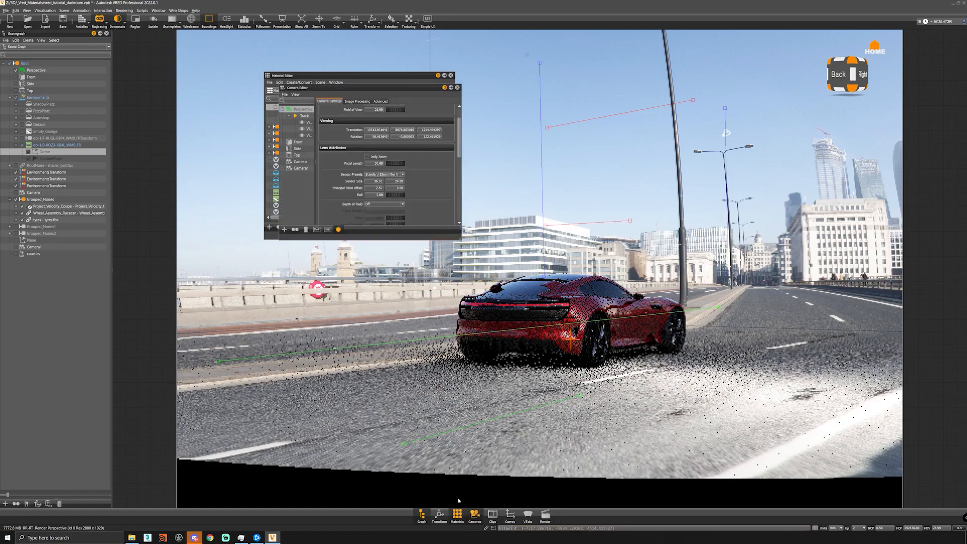
left_click(381, 101)
left_click(388, 192)
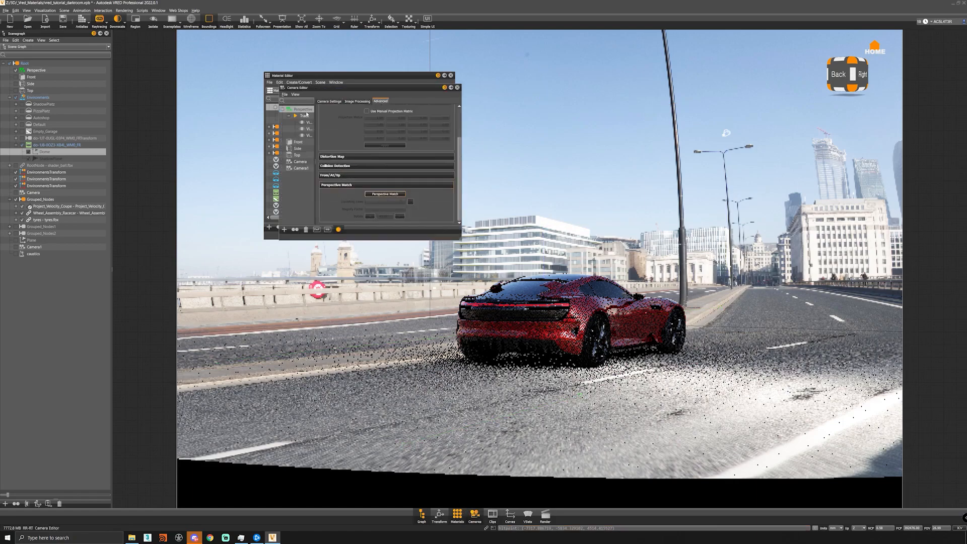
left_click(289, 116)
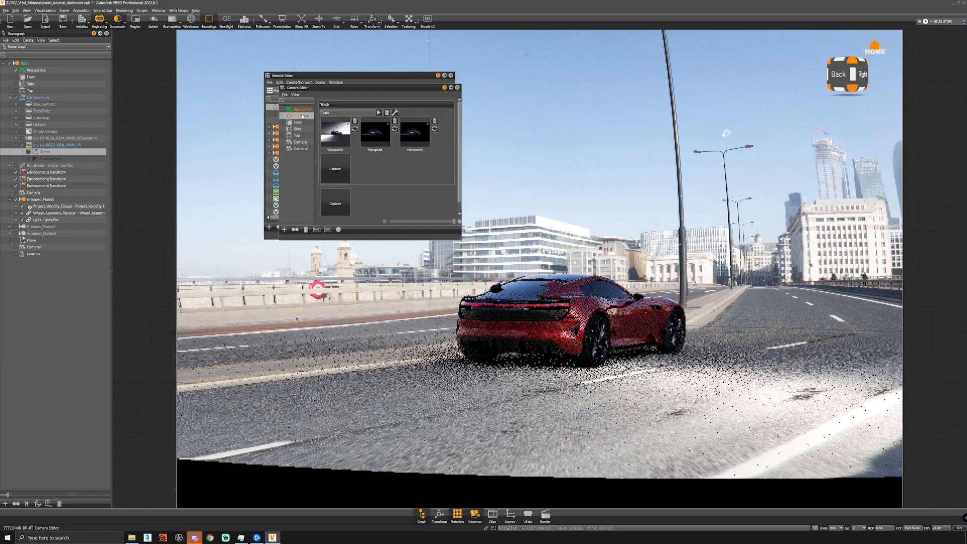
left_click(457, 87)
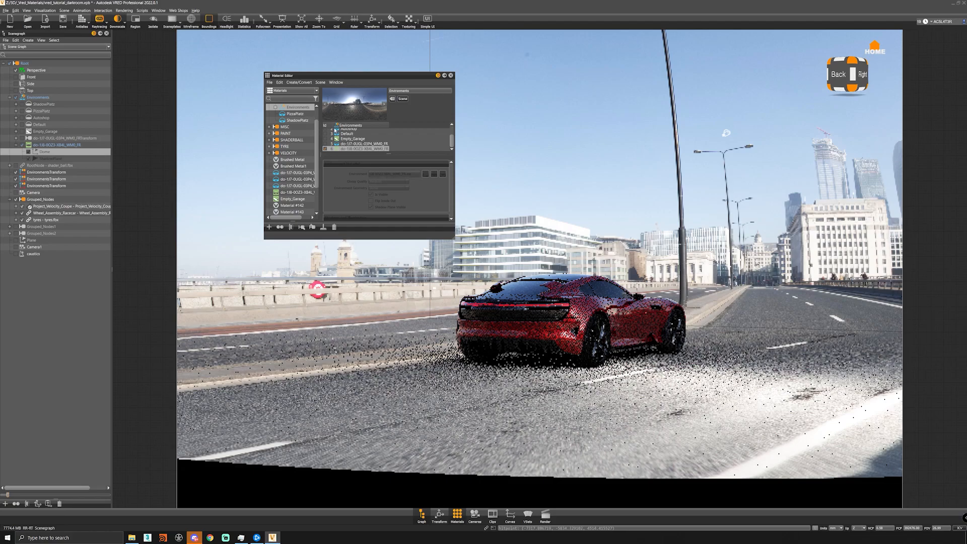
Step: Select the active city HDRI environment's material and rotate it about Z until its office building matches the backplate's position
right_click(358, 151)
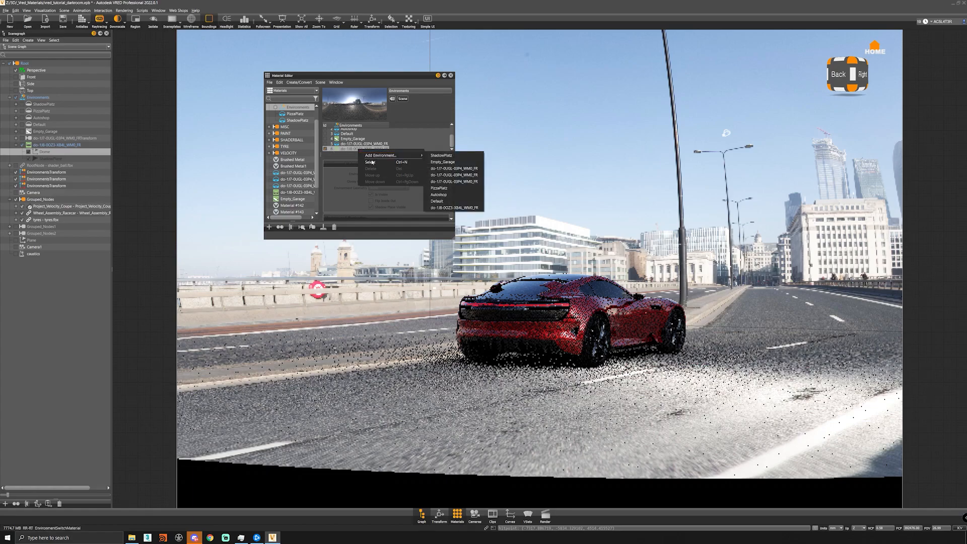
left_click(372, 164)
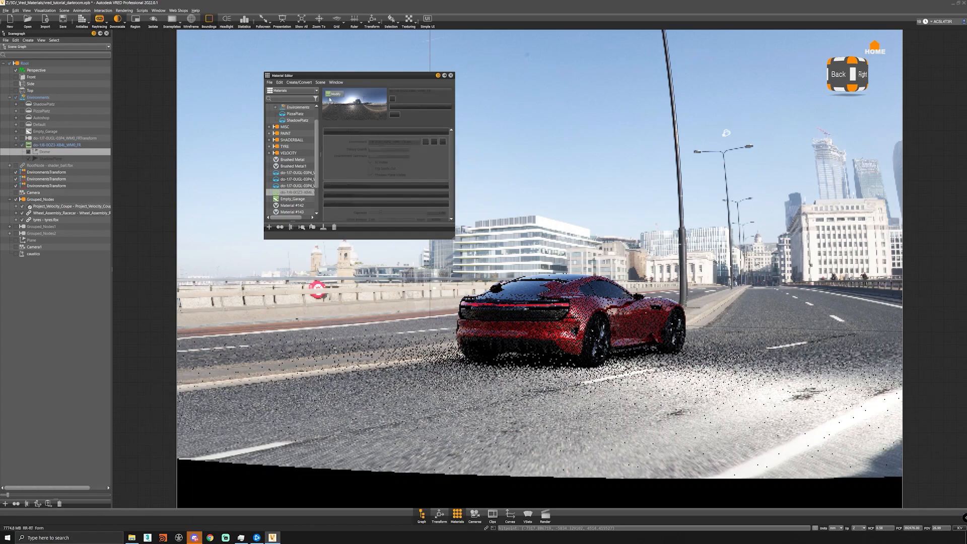
left_click_drag(455, 239, 470, 348)
left_click_drag(405, 318, 446, 330)
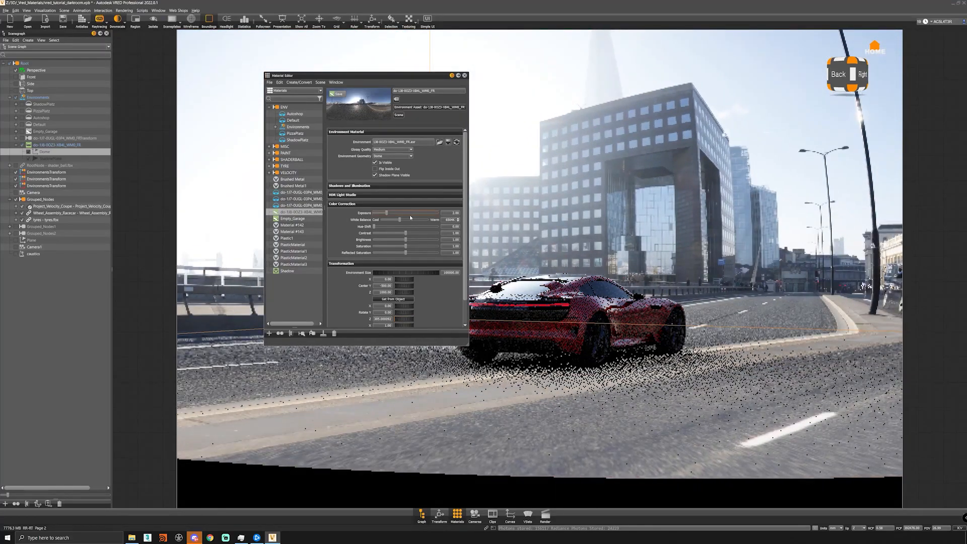
Step: Set the HDRI environment's exposure to 1.5, close the Material Editor and show the backplate again
left_click_drag(387, 213, 376, 214)
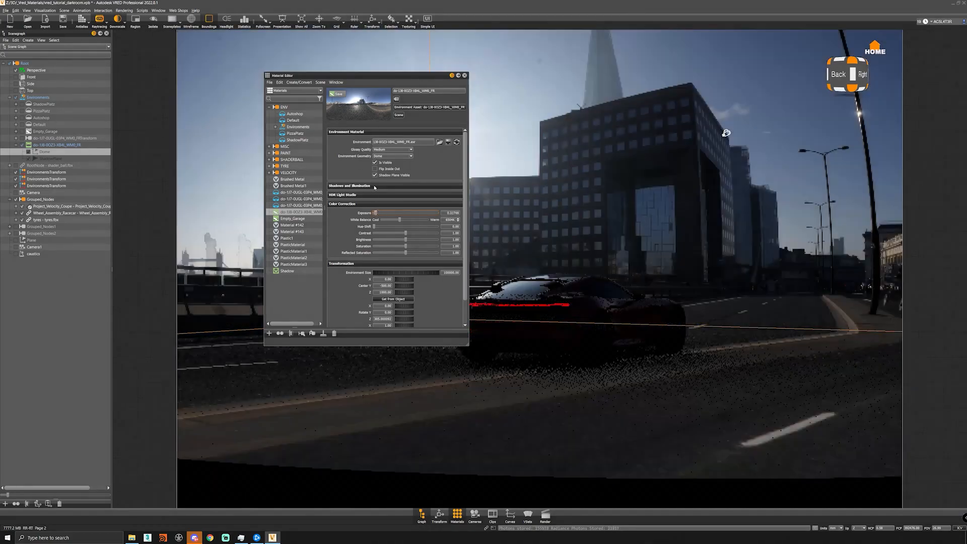
left_click_drag(359, 76, 266, 173)
left_click_drag(283, 307, 287, 310)
left_click_drag(353, 308, 458, 319)
type("2")
key("Return")
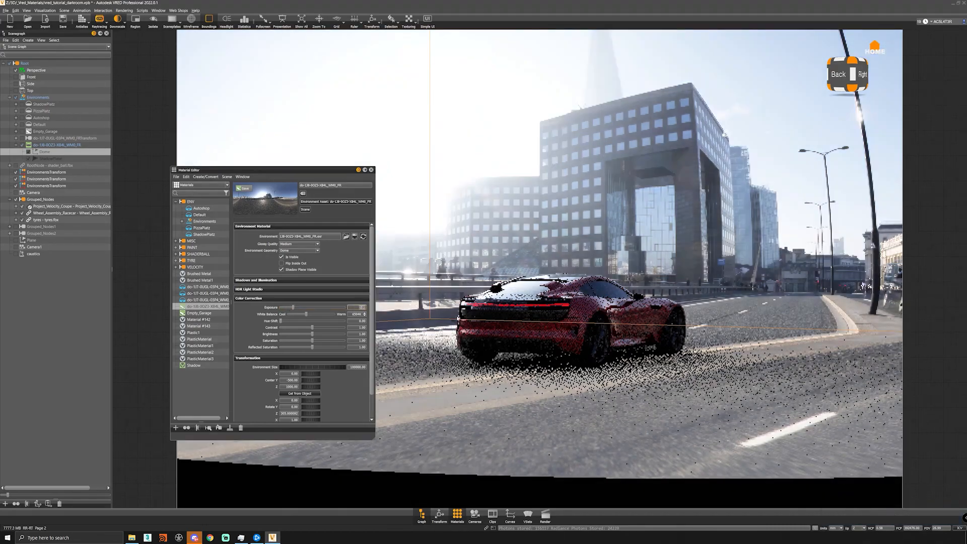
type("1.5")
key("Return")
left_click(372, 169)
left_click(172, 20)
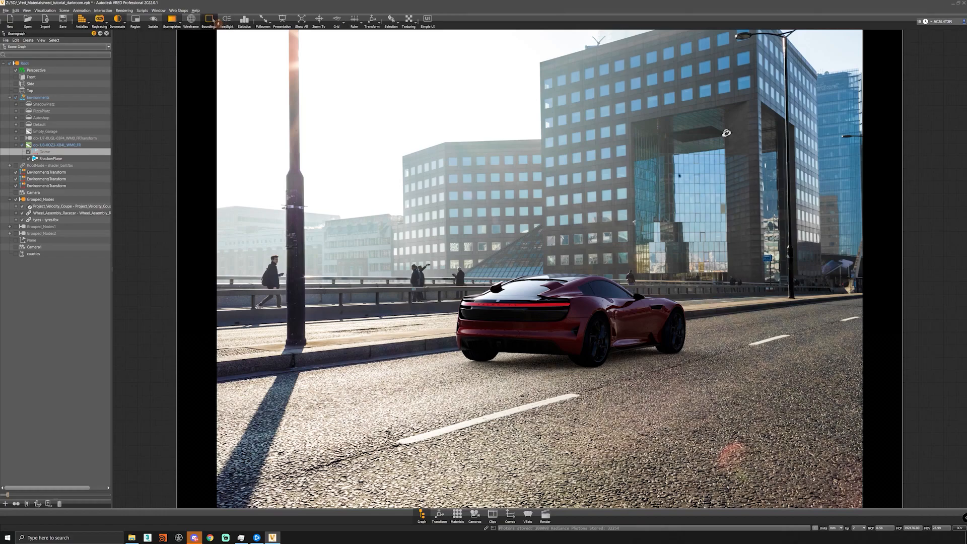
Step: Raise the white balance in the Perspective camera's image processing settings and close the Camera Editor
left_click(475, 515)
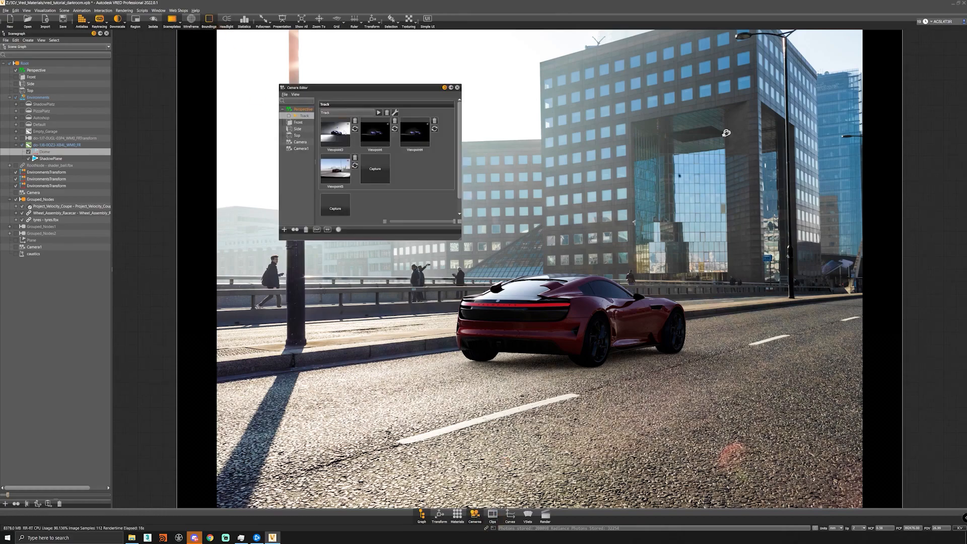
left_click(303, 109)
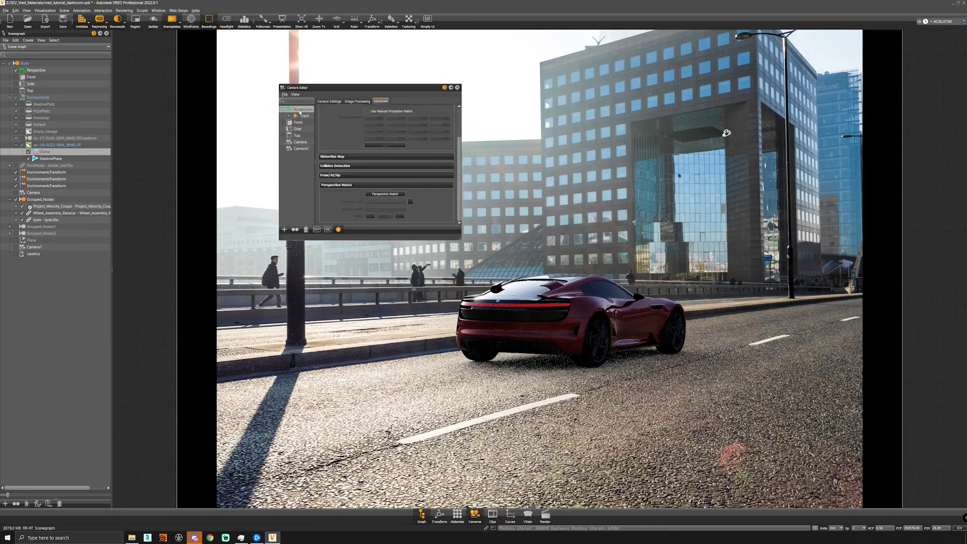
left_click(357, 102)
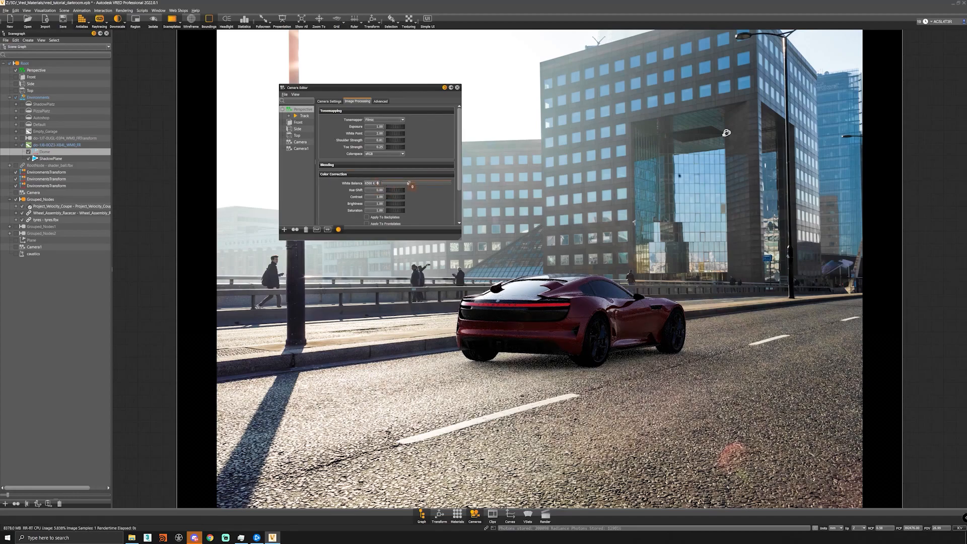
left_click_drag(409, 183, 416, 186)
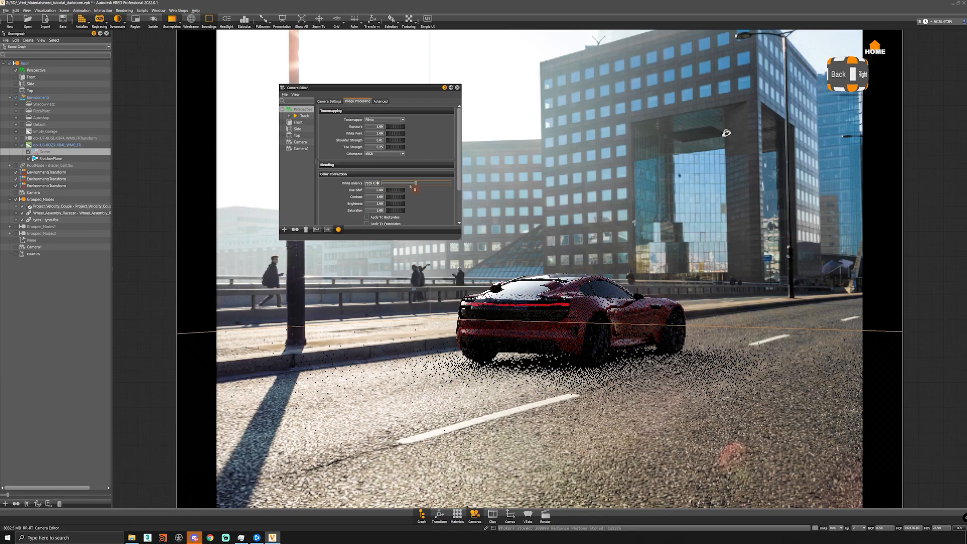
left_click(457, 88)
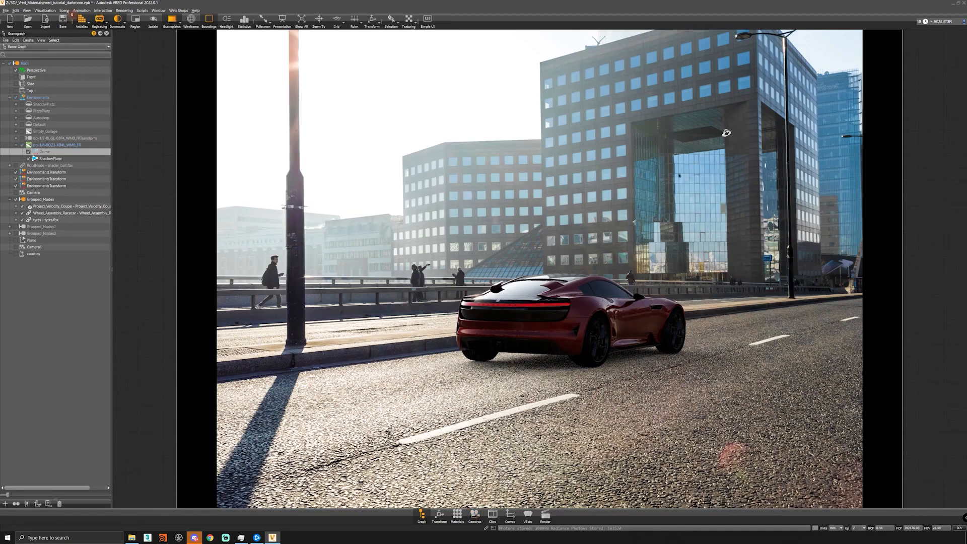
Step: Collapse the scenegraph, select the root node and create a cylinder under it with a new height
left_click(64, 11)
mouse_move(101, 23)
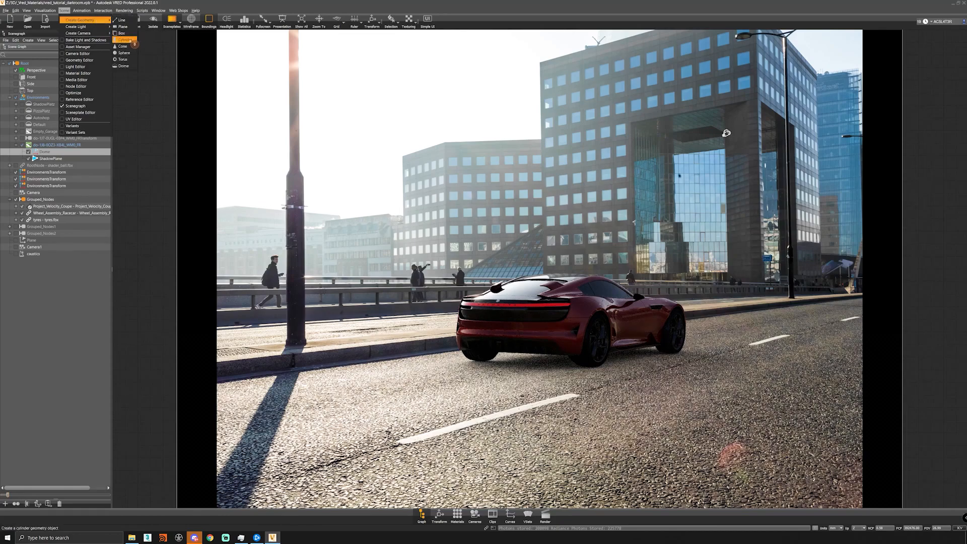
left_click(64, 10)
left_click(3, 63)
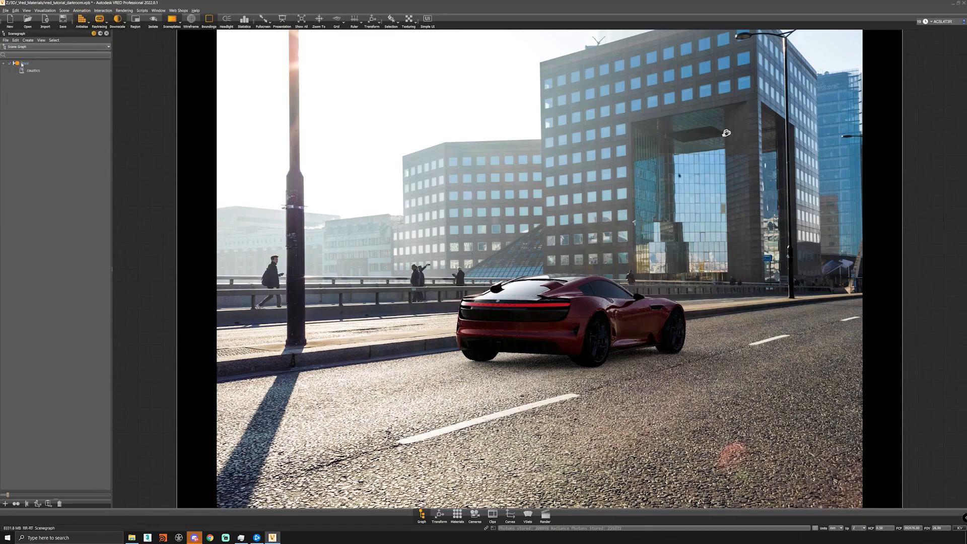
left_click(24, 64)
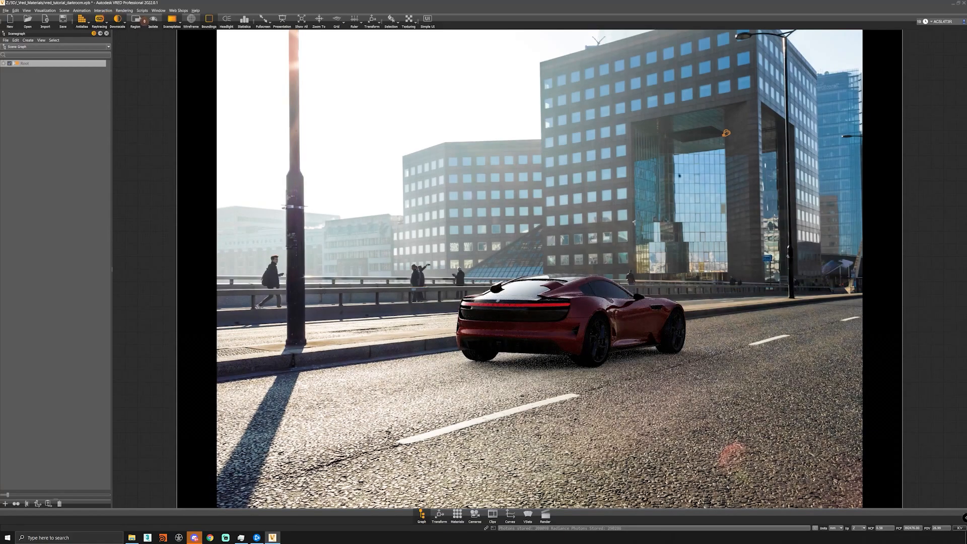
left_click(64, 10)
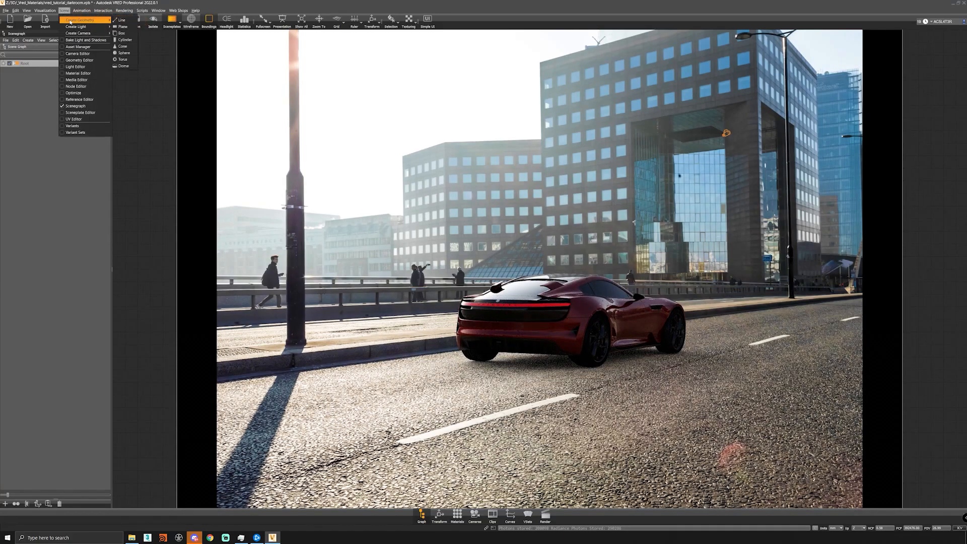
mouse_move(86, 20)
left_click(124, 40)
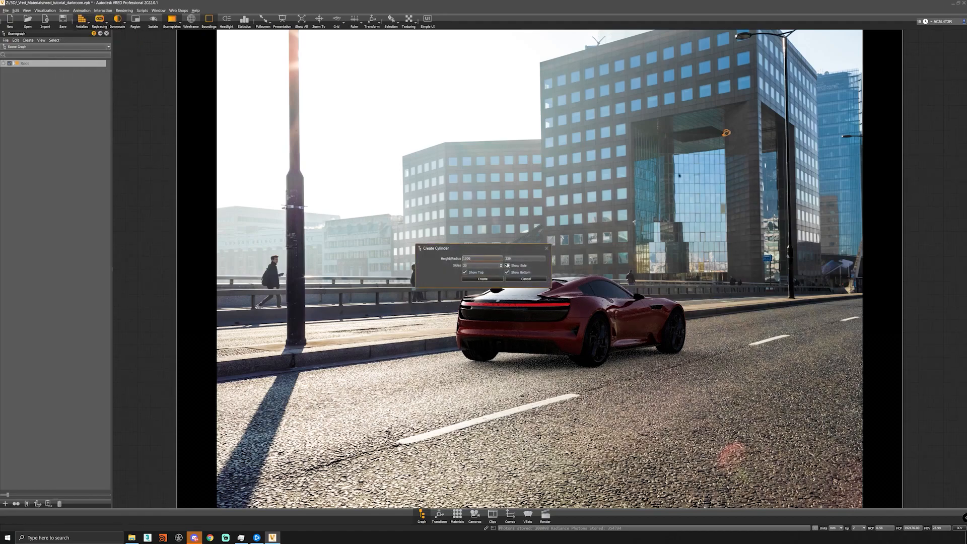
key("ctrl+a")
type("800")
key("Return")
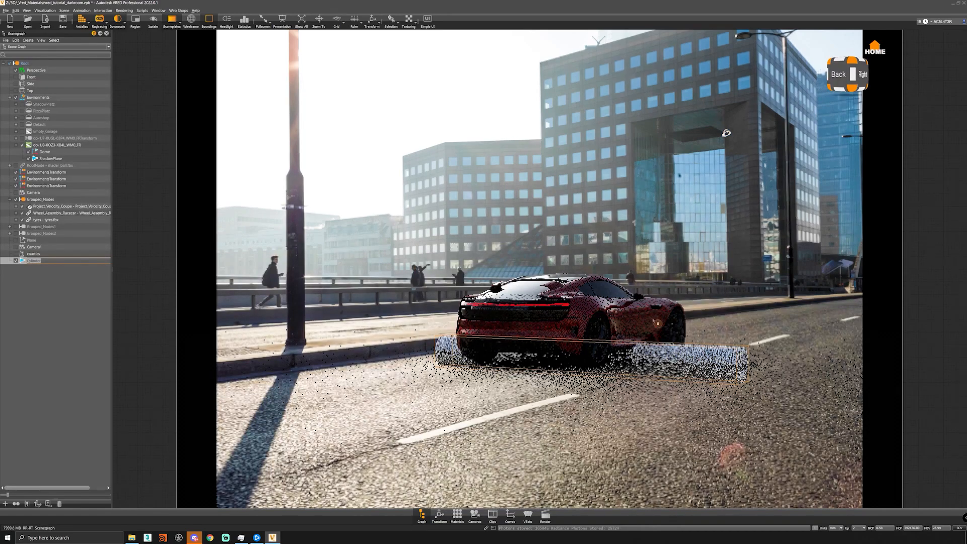
Step: Stand the cylinder upright by setting its X rotation to 90 in the Transform editor
left_click(560, 419)
key("shift+e")
left_click(440, 519)
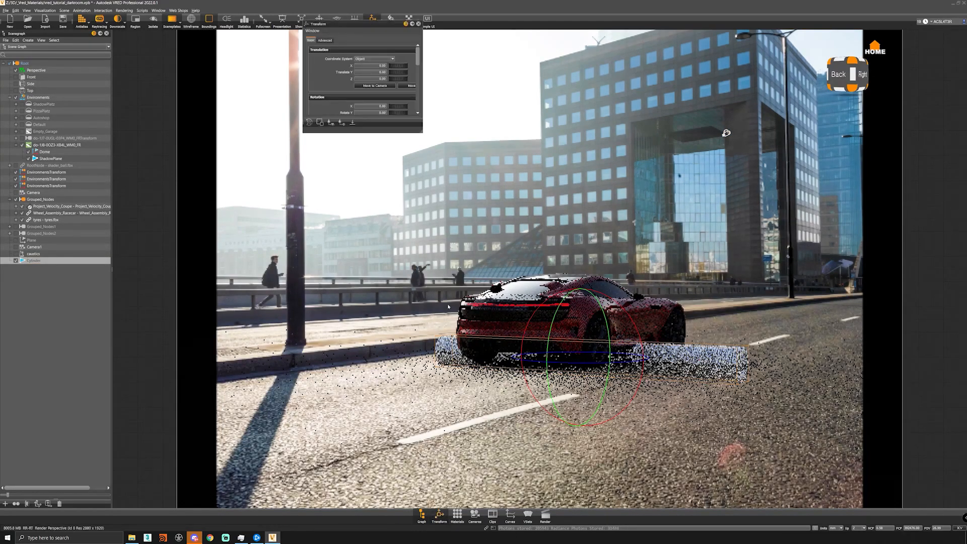
scroll(396, 105, "down", 1)
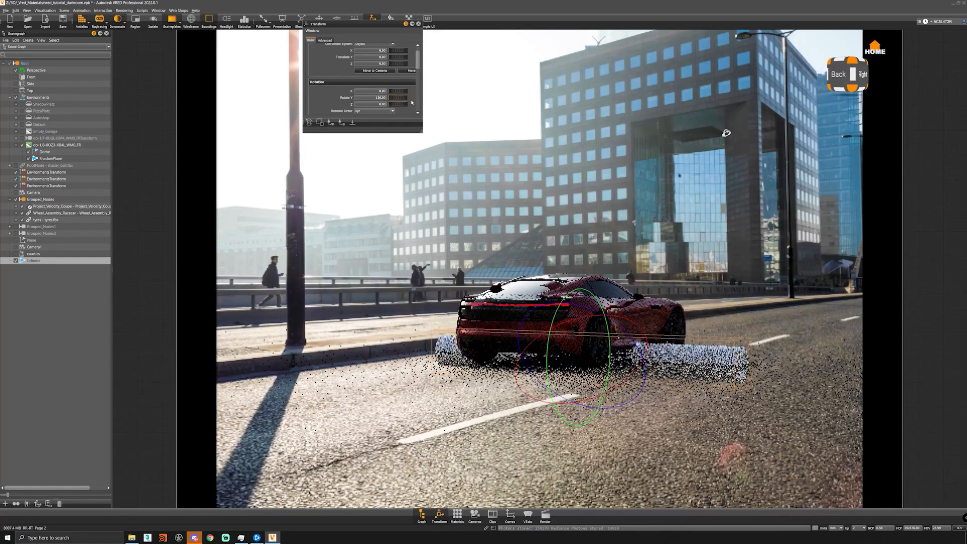
mouse_move(395, 105)
left_mouse_down()
mouse_move(406, 104)
mouse_move(408, 92)
left_mouse_up()
key("ctrl+z")
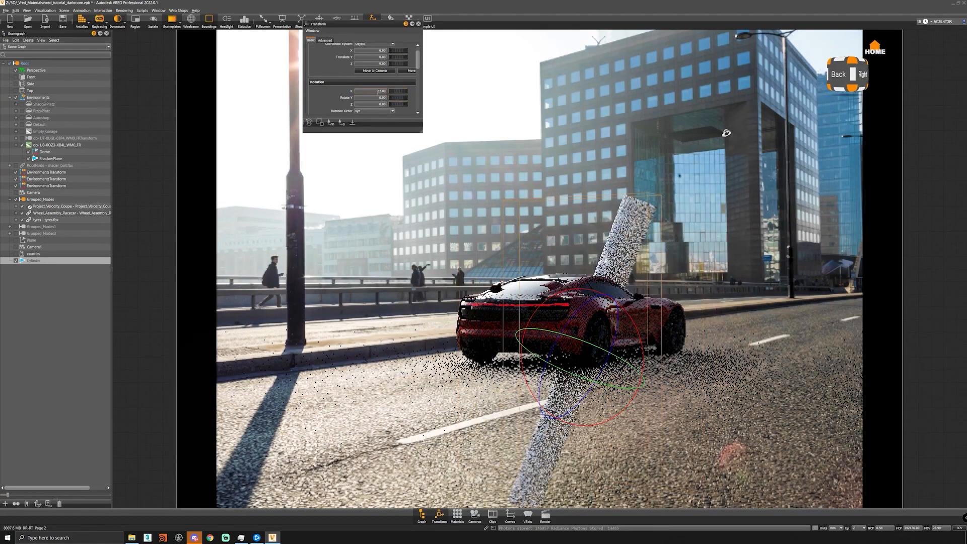
type("90")
key("Return")
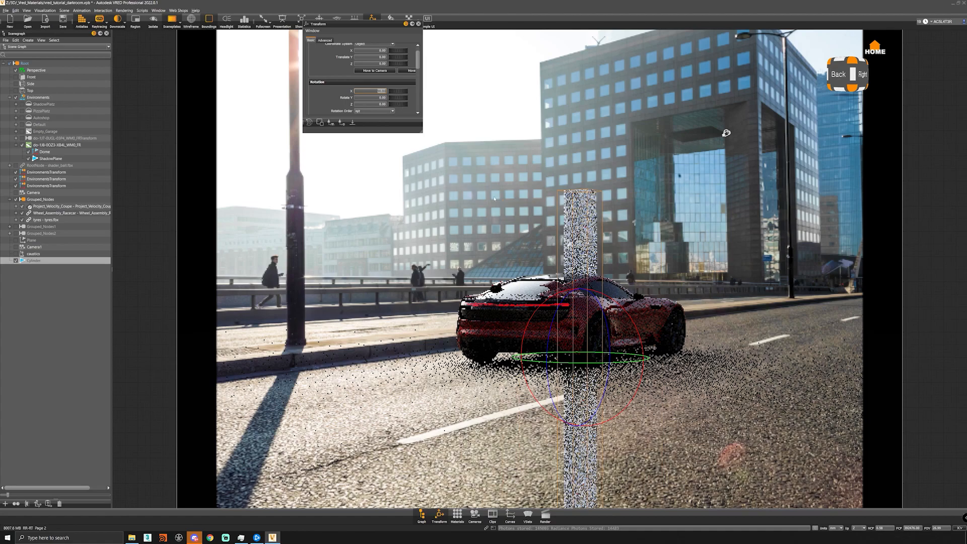
key("w")
left_click_drag(614, 360, 615, 360, "alt")
key("ctrl+z")
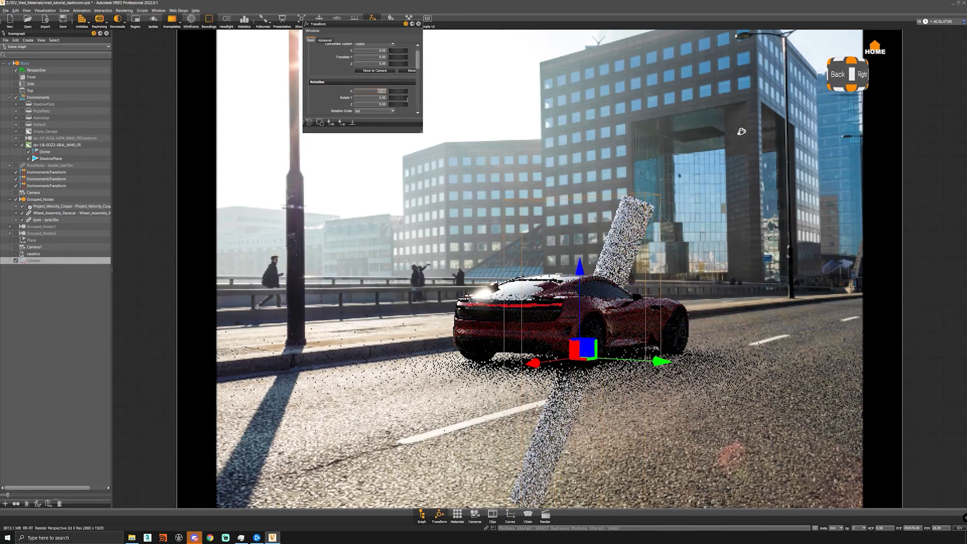
type("90")
key("Return")
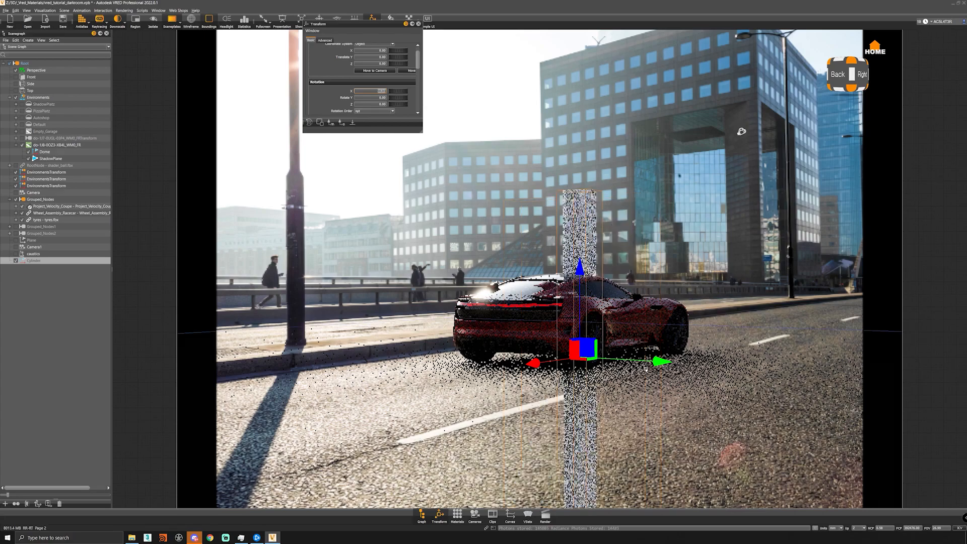
Step: Move the cylinder onto the backplate's foreground lamp post with its base at the post's foot, and close the Transform editor
left_click_drag(659, 362, 363, 343)
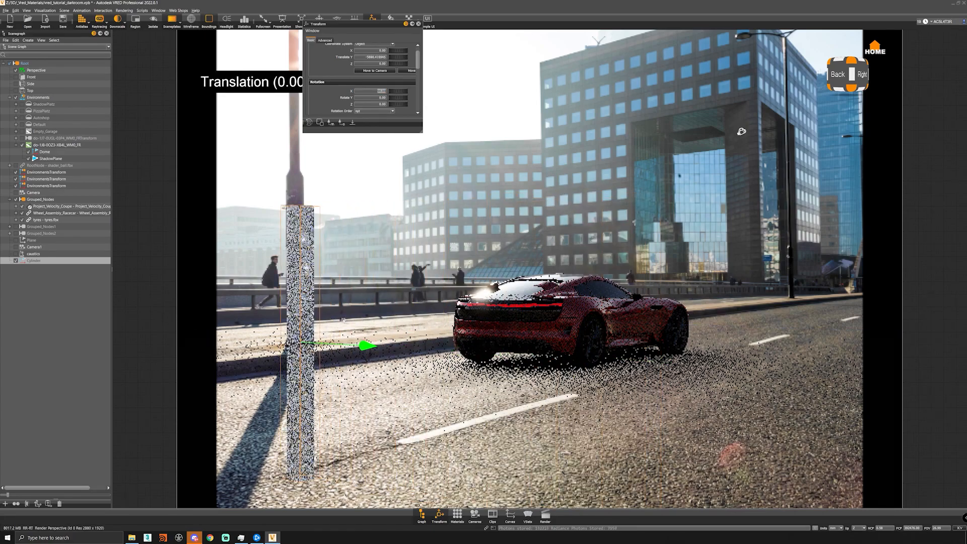
left_click_drag(300, 250, 301, 119)
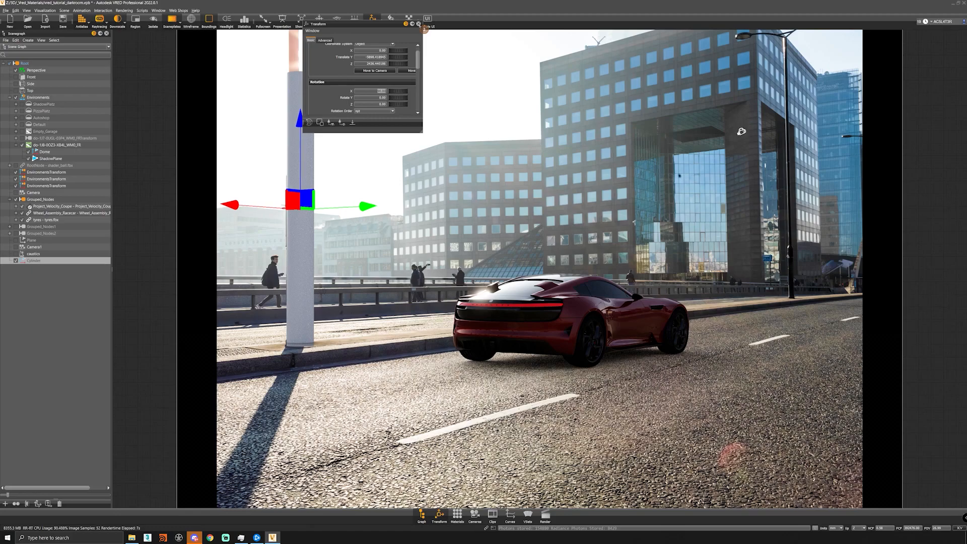
left_click(419, 23)
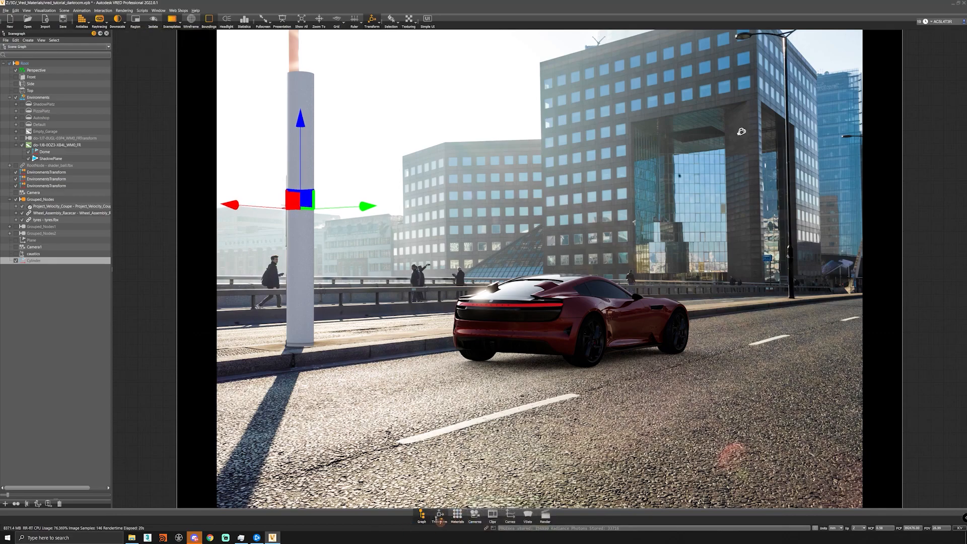
Step: Set the HDRI environment's exposure to 0.25 with the backplate hidden, and show the backplate again to compare the lighting
left_click(457, 515)
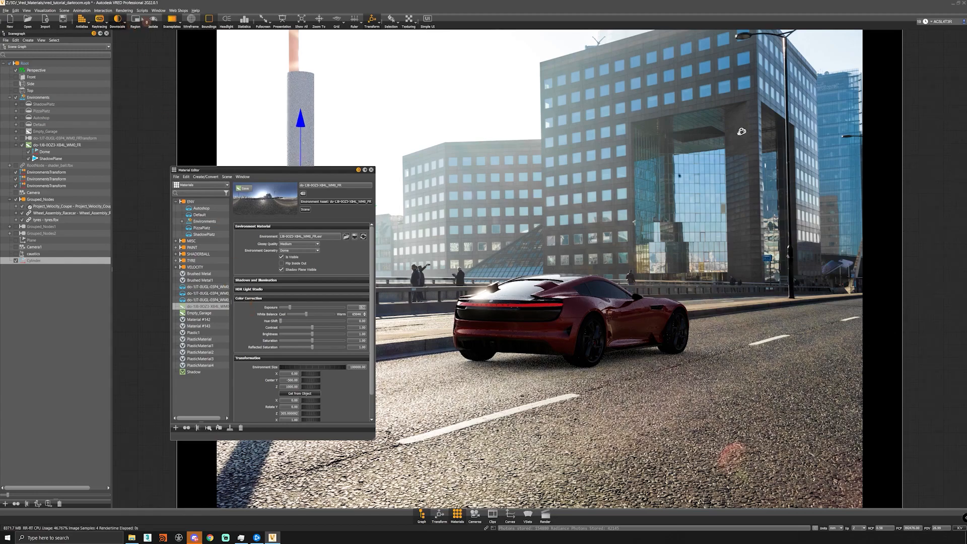
left_click(171, 20)
left_click_drag(286, 174, 202, 207)
left_click_drag(223, 448, 224, 447)
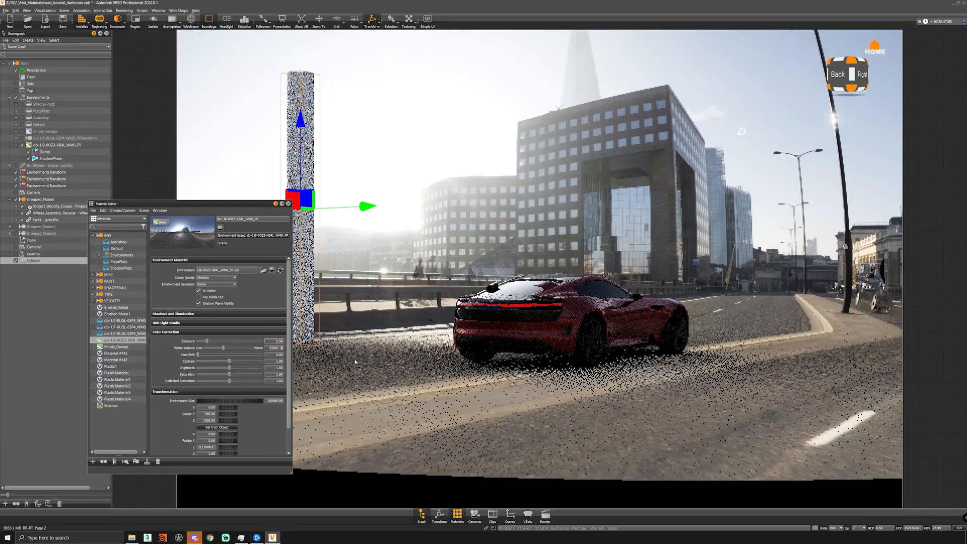
type("0.25")
key("Return")
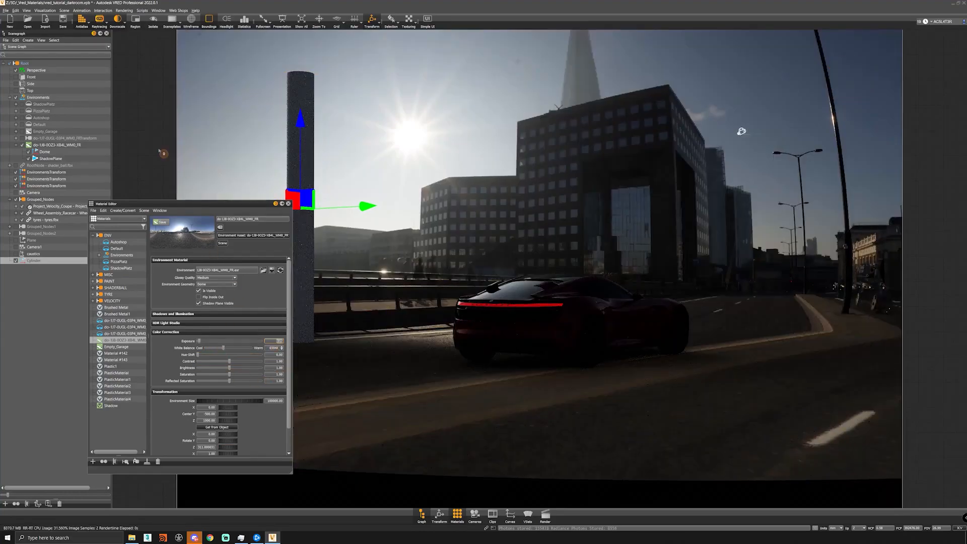
left_click(167, 26)
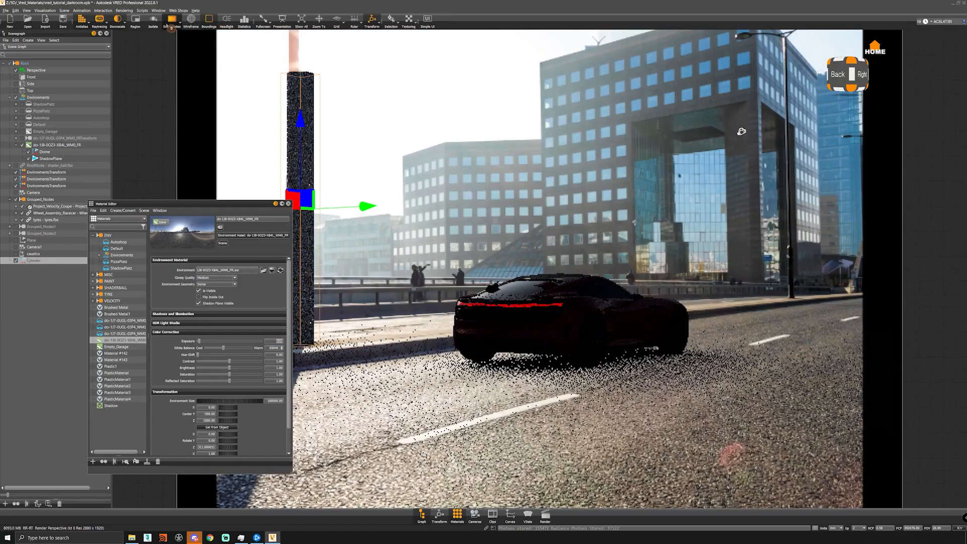
left_click(168, 24)
left_click(166, 26)
left_click(168, 25)
left_click(168, 24)
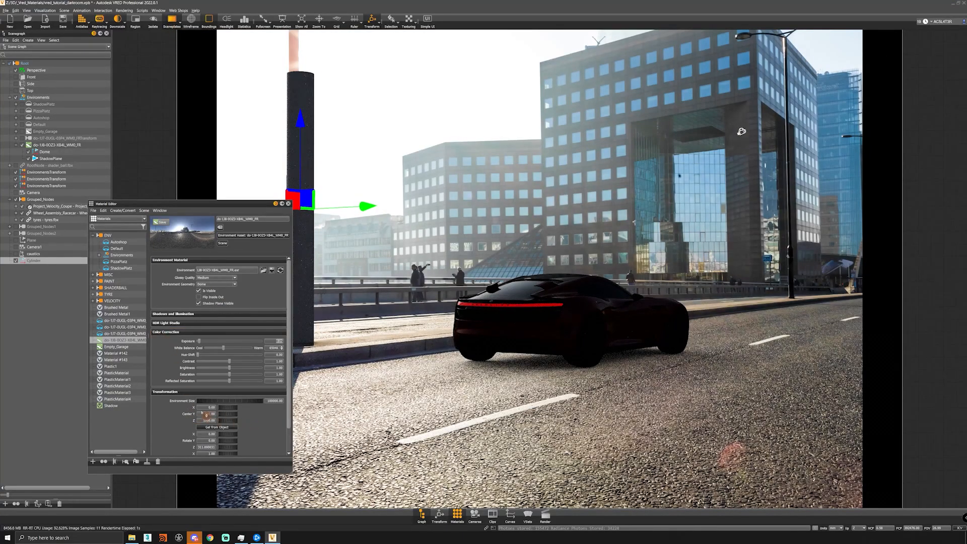
Step: Set the HDRI environment material's exposure to 3 and close the Material Editor
double_click(272, 341)
key("Return")
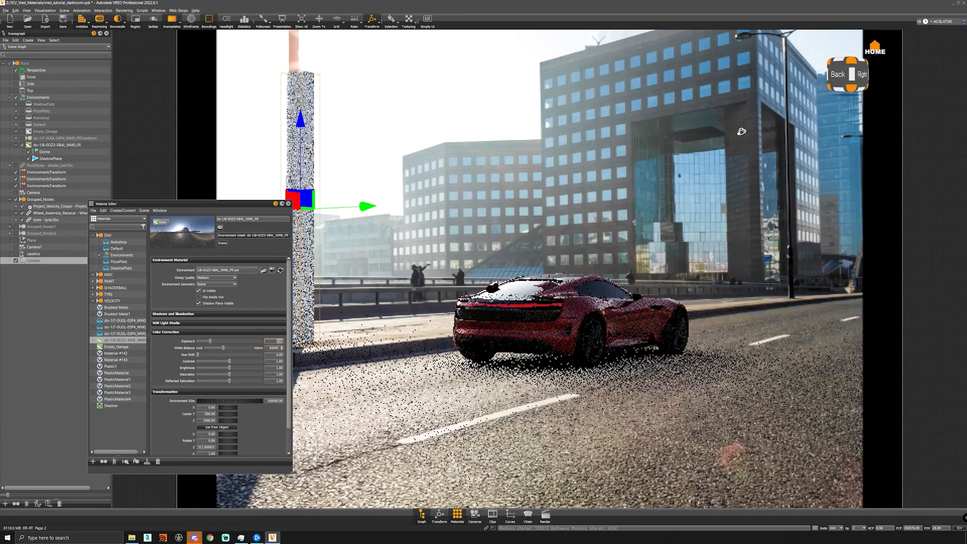
type("3")
key("Return")
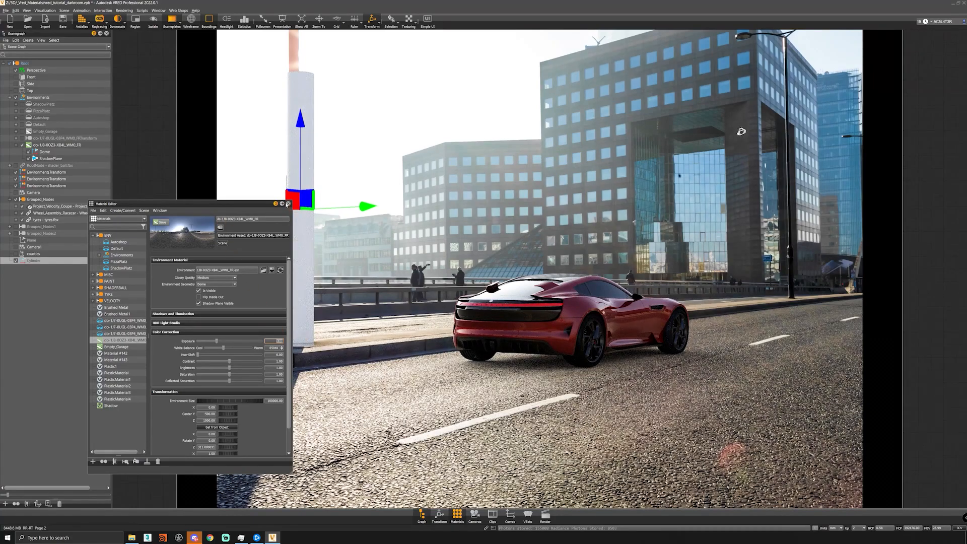
left_click(288, 204)
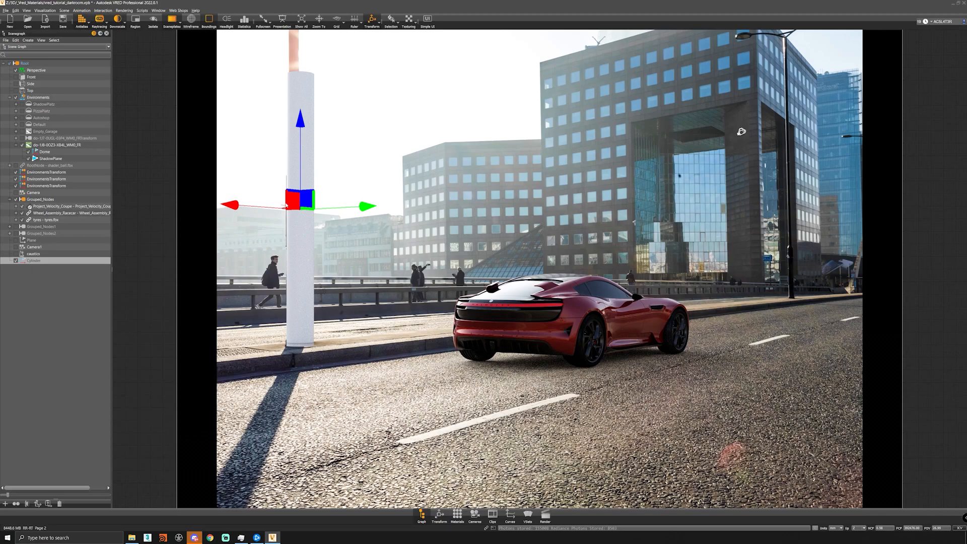
Step: Slightly raise the occlusion intensity of the shadow plane's material and close the Material Editor
left_click(542, 370, "shift")
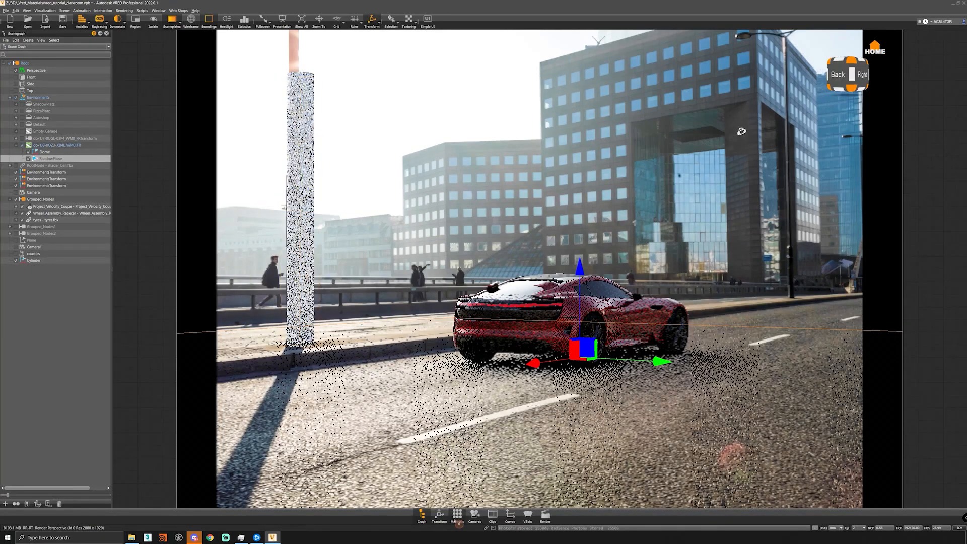
left_click(457, 516)
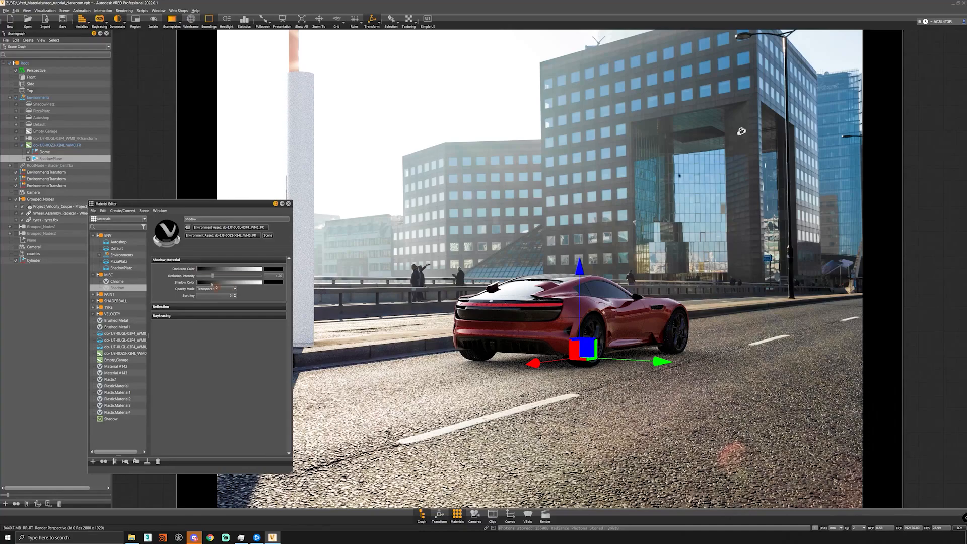
left_click_drag(212, 276, 217, 276)
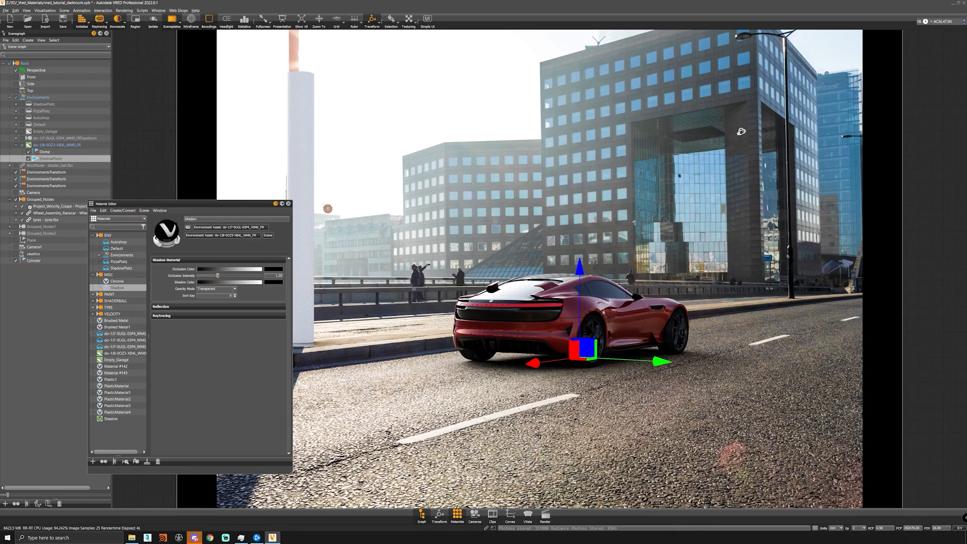
left_click(289, 204)
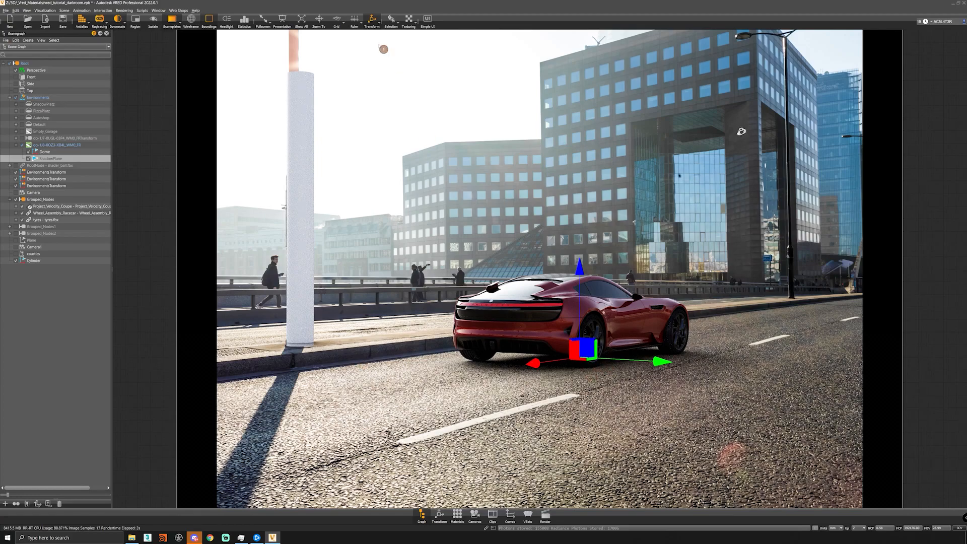
left_click(376, 23)
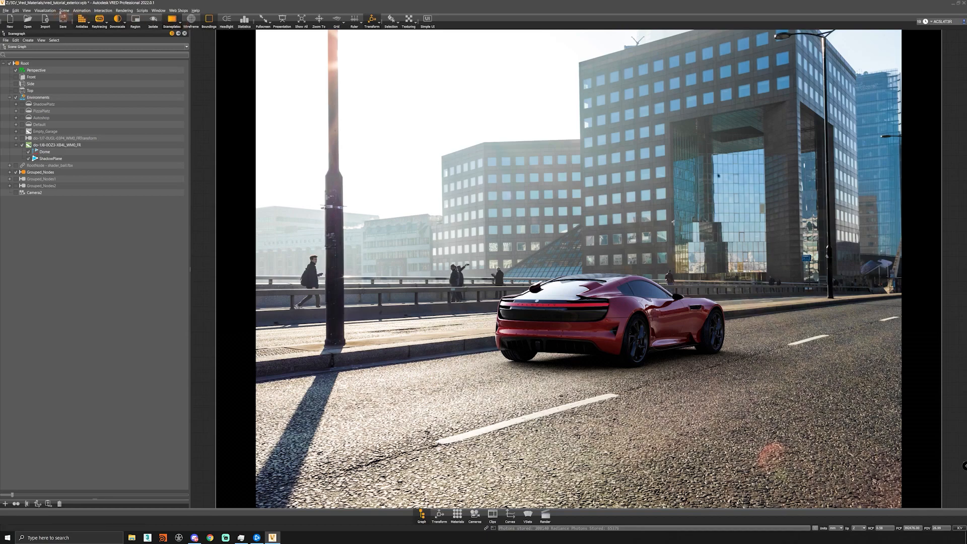
Step: Create a directional light, place it in the sky above the background buildings and rotate it to cast the car's shadow toward the camera
left_click(64, 10)
mouse_move(96, 26)
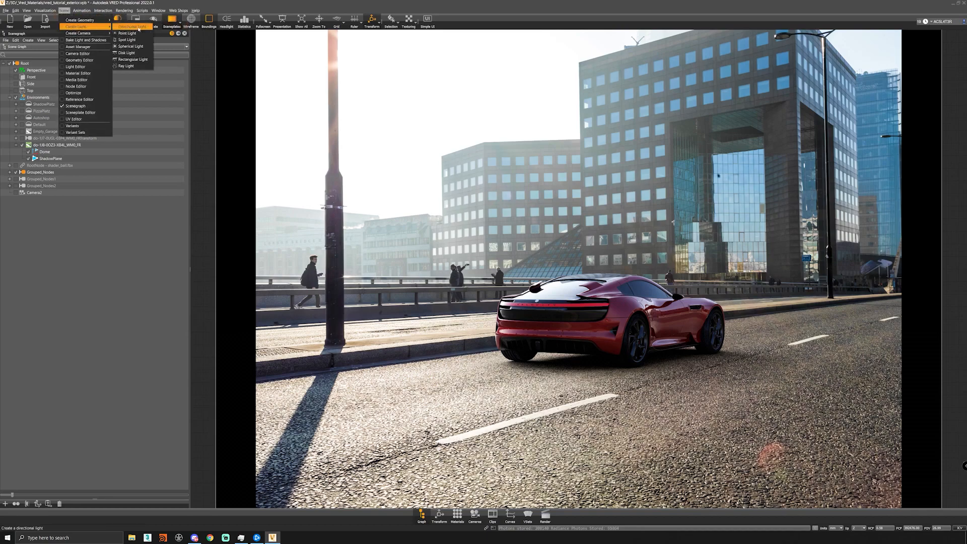
left_click(136, 27)
left_click_drag(625, 331, 473, 7)
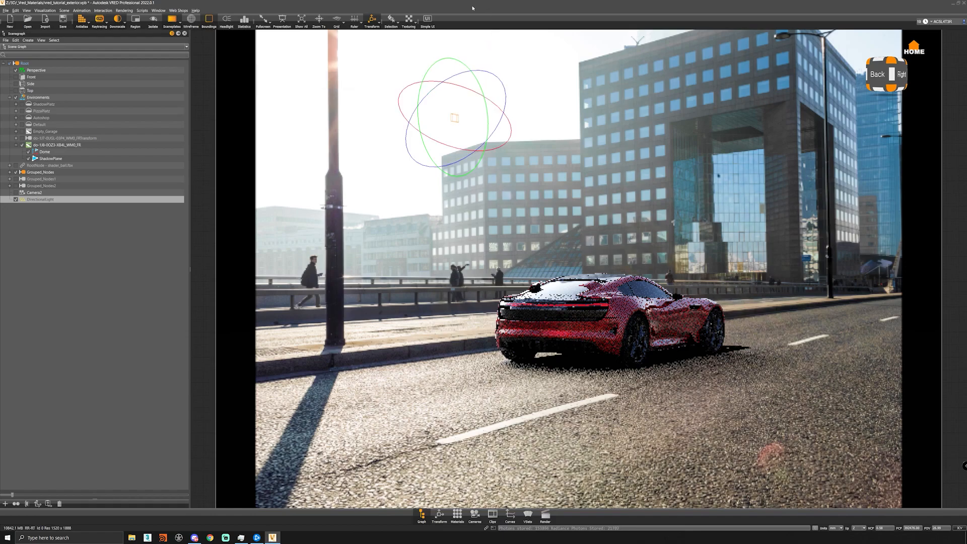
left_click(439, 515)
mouse_move(94, 124)
left_mouse_down()
mouse_move(57, 130)
mouse_move(89, 128)
left_mouse_up()
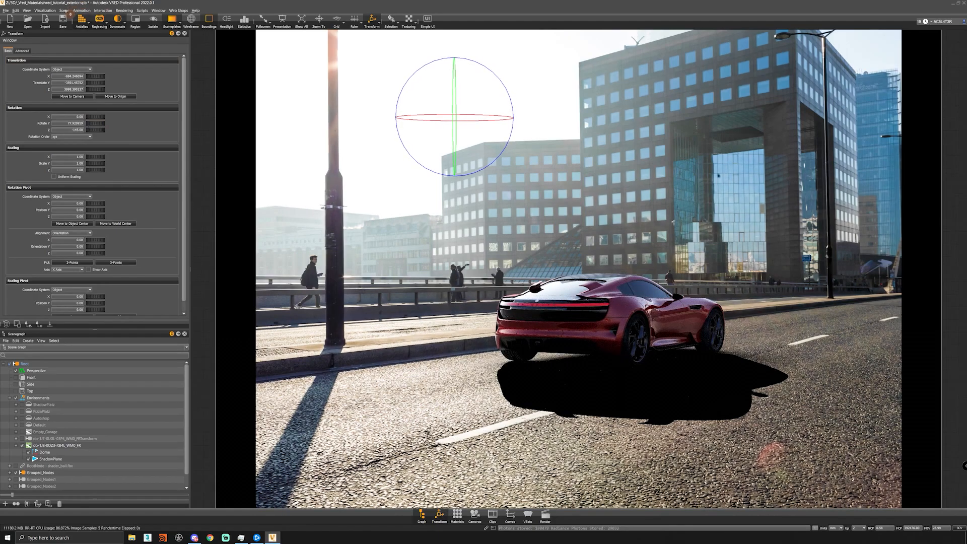
Step: Create a long, thin cylinder under the directional light with a new height and radius
left_click(64, 11)
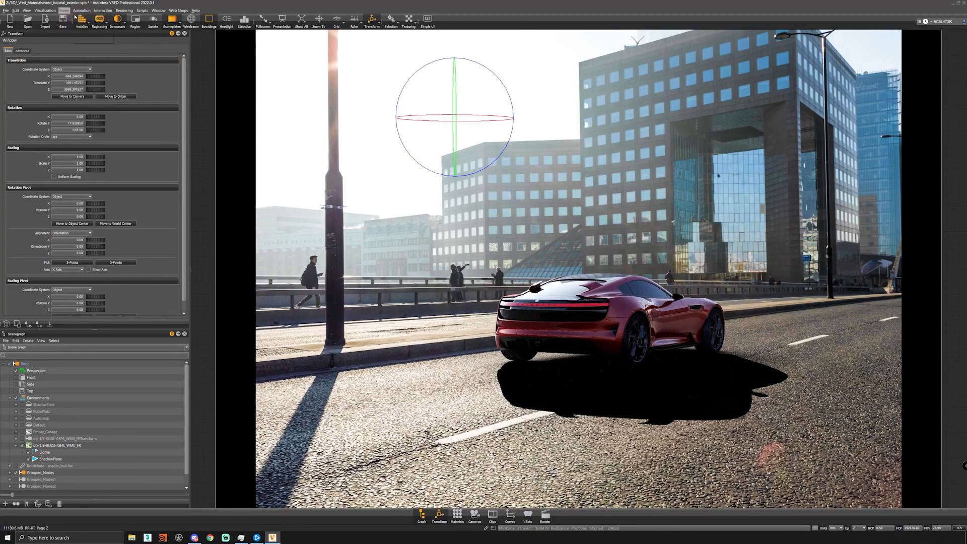
mouse_move(65, 10)
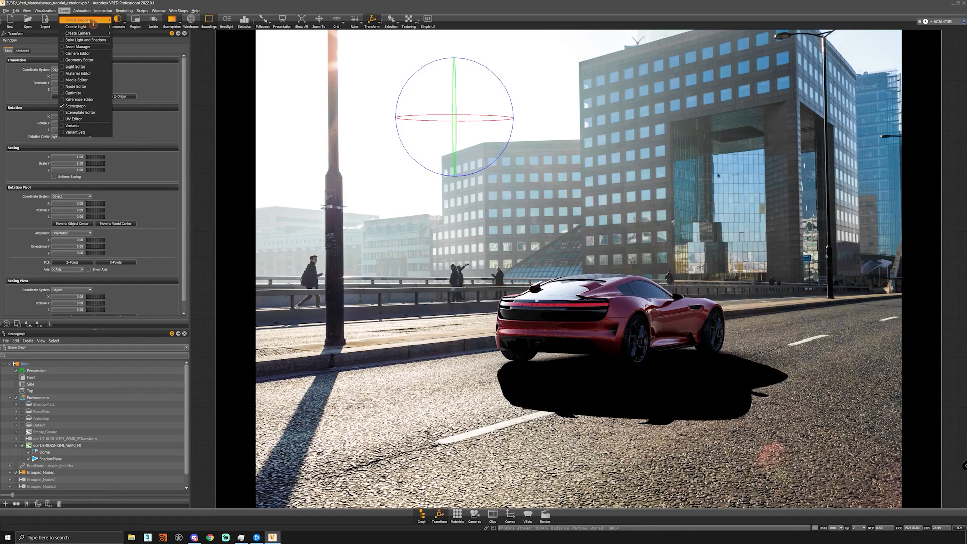
mouse_move(93, 20)
left_click(128, 39)
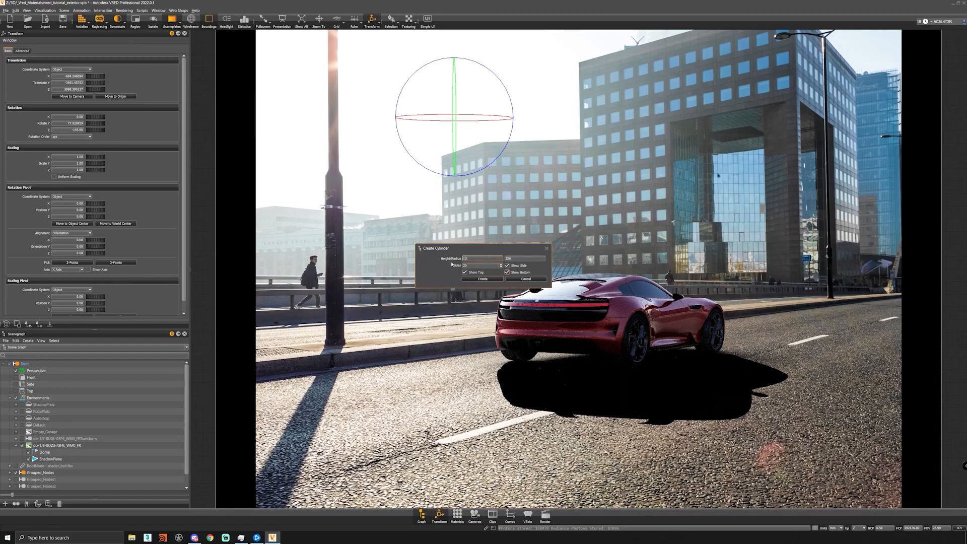
left_click(528, 257)
key("Return")
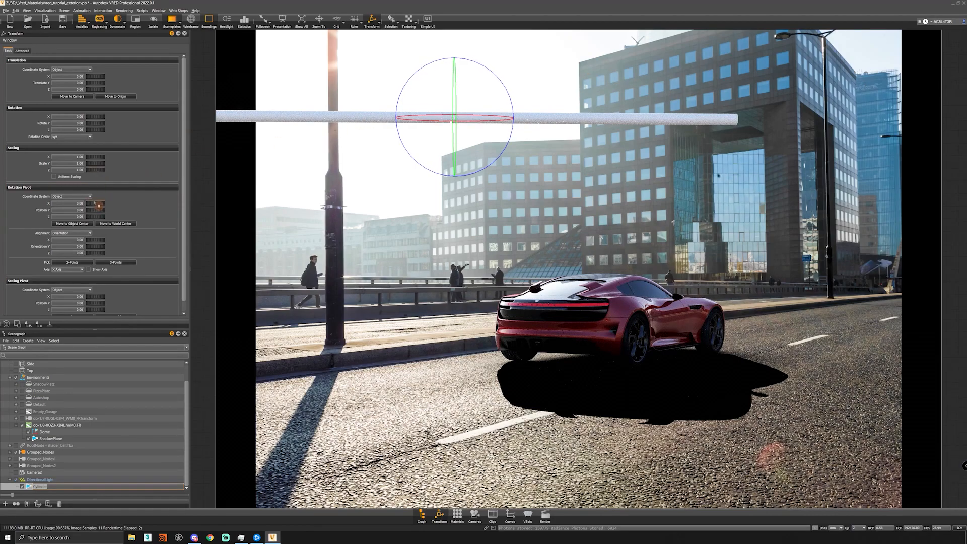
Step: Rotate the cylinder upright about its Z axis and move it over the lamp post
left_click(94, 212)
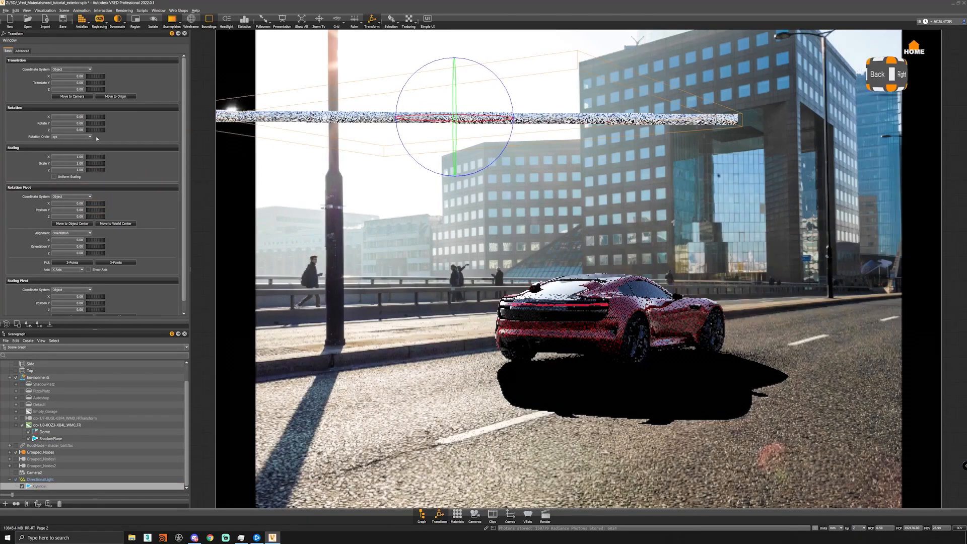
left_click_drag(96, 129, 115, 134)
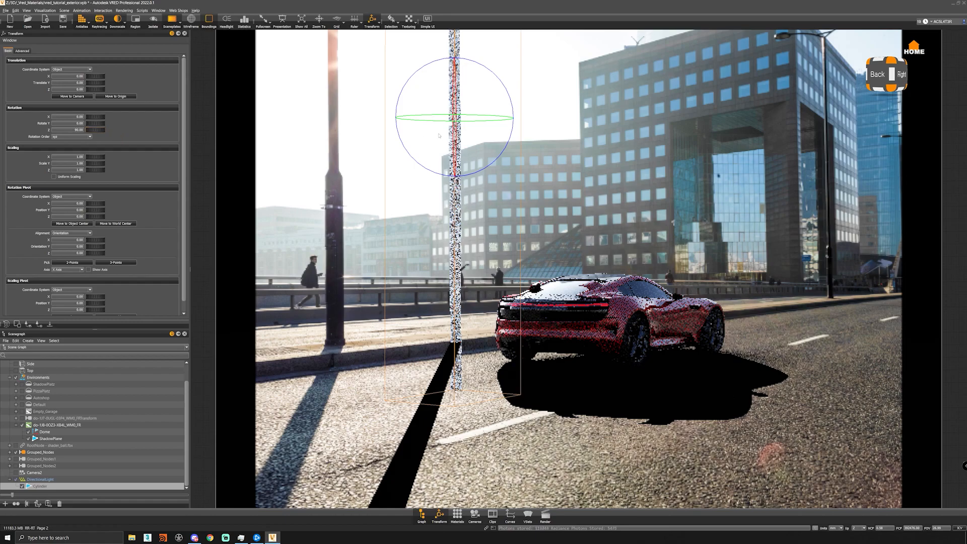
key("shift+w")
left_click_drag(498, 120, 373, 118)
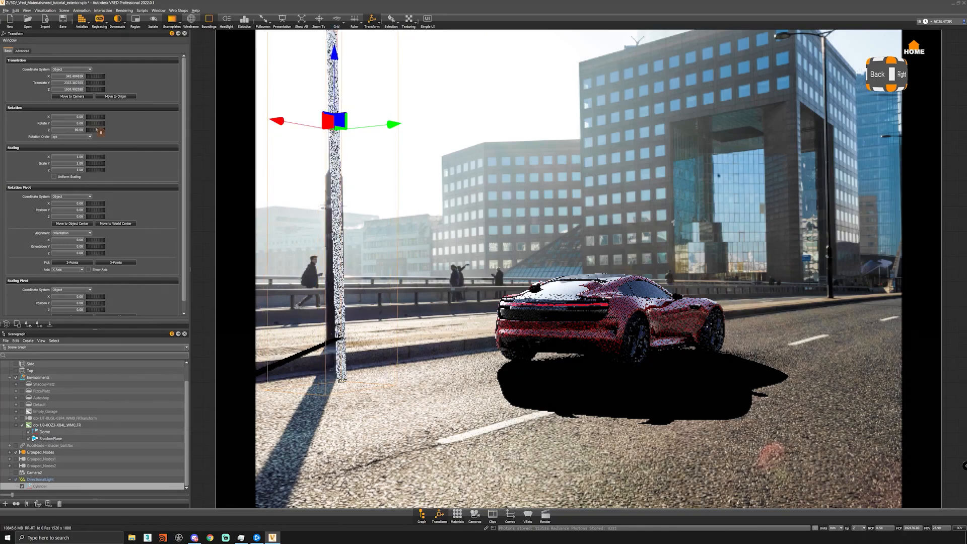
Step: Shift the upright cylinder sideways and adjust its height so its base meets the ground away from the car
left_click_drag(394, 153, 348, 237, "alt")
scroll(393, 212, "down", 4)
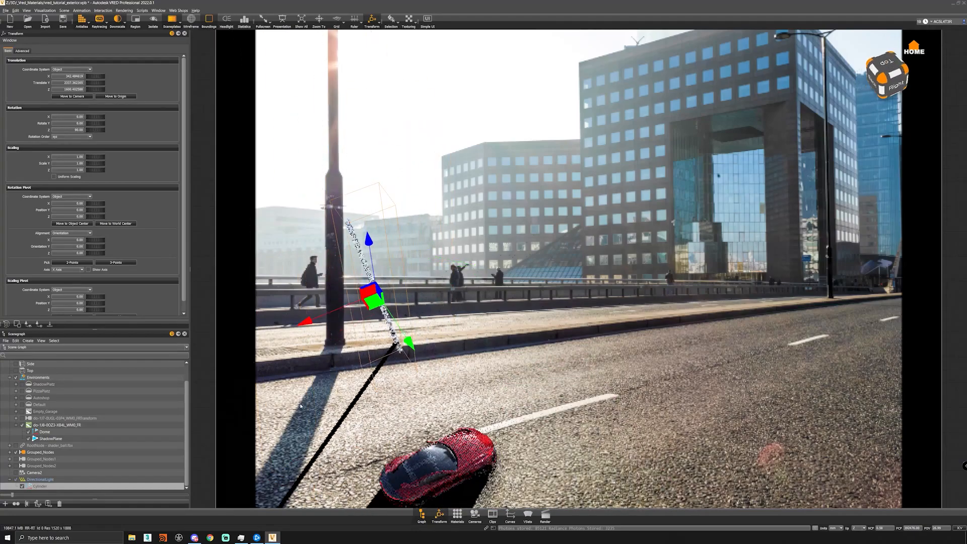
middle_click_drag(367, 330, 477, 242, "alt")
left_click_drag(518, 245, 389, 358)
left_click_drag(450, 317, 446, 151, "alt")
left_click_drag(435, 97, 429, 71)
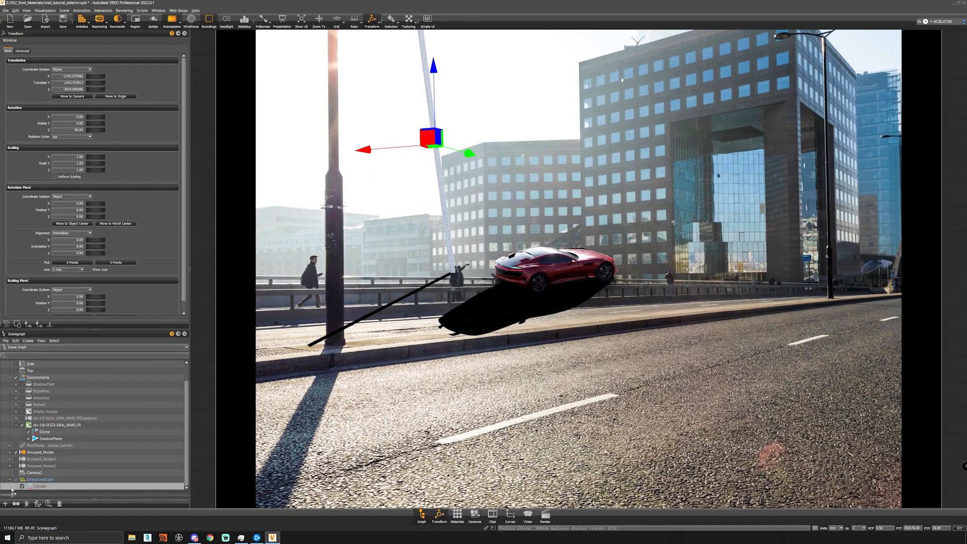
Step: Move the cylinder node out from under the directional light to the scene root
left_click(43, 489)
left_click(38, 488)
scroll(48, 393, "up", 1)
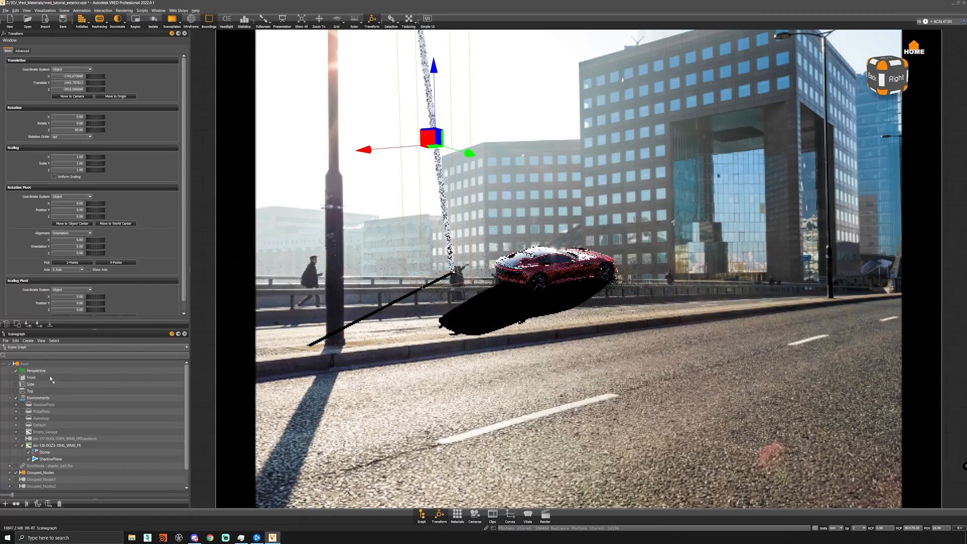
left_click(24, 364)
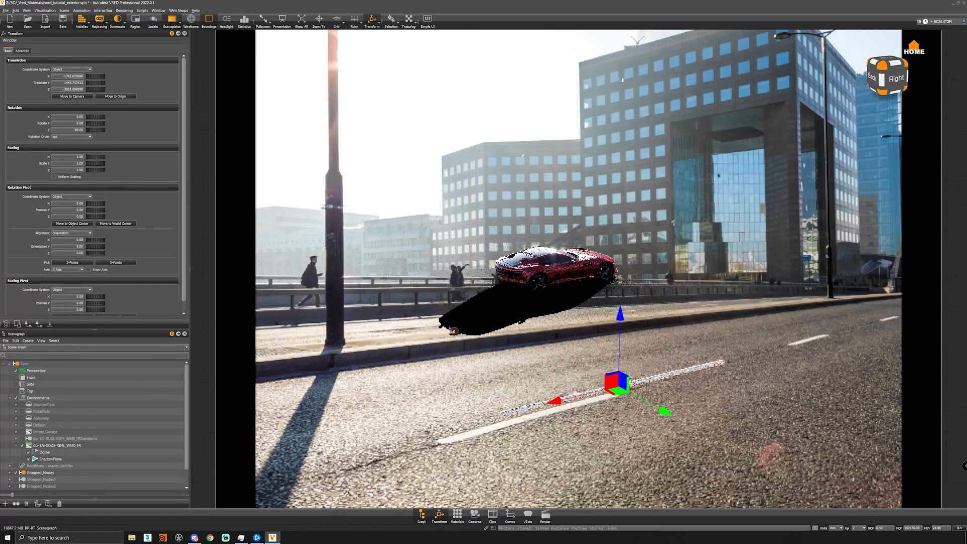
Step: Reset the cylinder's Z rotation to 0, set its X rotation to 90 and move it to the origin
left_click_drag(92, 131, 77, 131)
type("0")
key("Return")
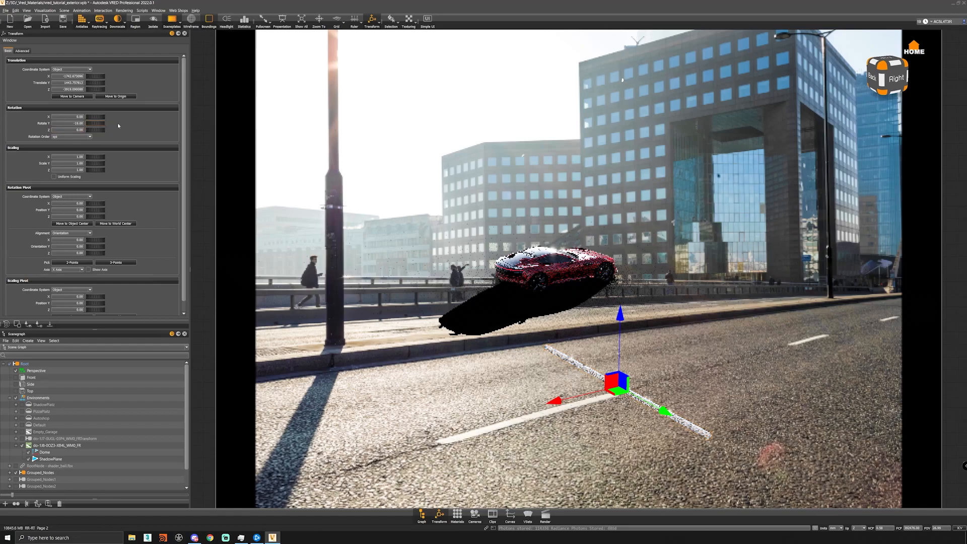
left_click_drag(88, 120, 129, 117)
left_click_drag(74, 118, 87, 123)
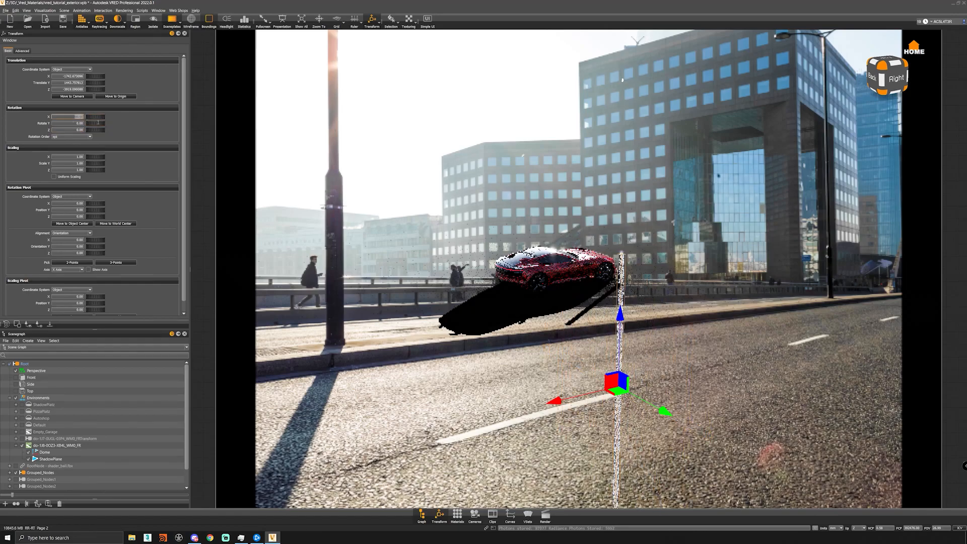
type("90")
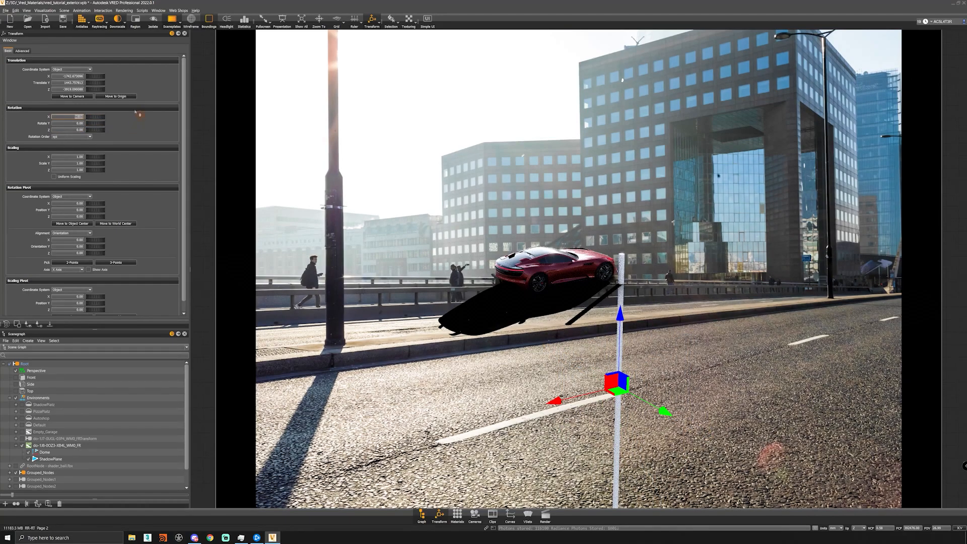
left_click(116, 97)
Step: Raise the cylinder so its base rests at ground level beneath the car
left_click_drag(558, 207, 559, 51)
left_click_drag(564, 231, 494, 218, "alt")
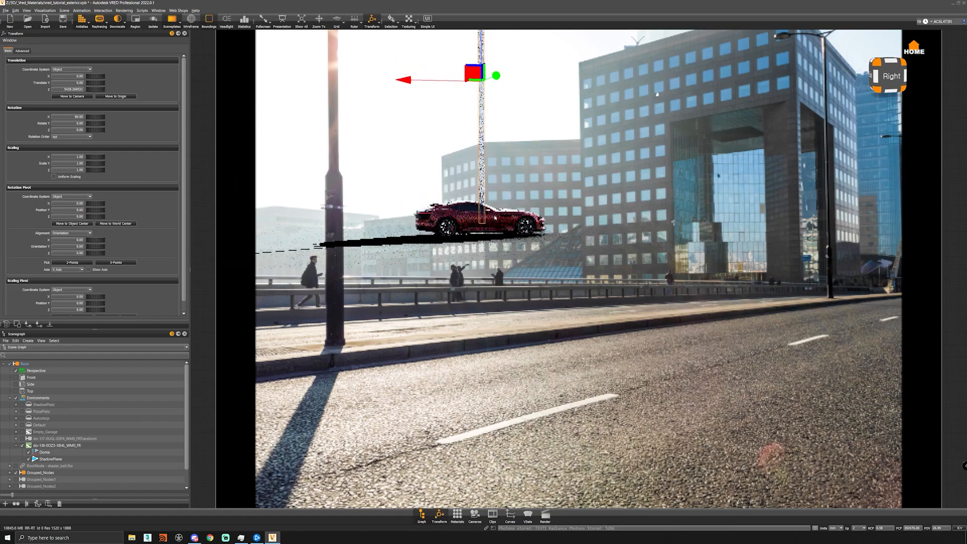
right_click_drag(495, 217, 493, 168, "alt")
middle_click_drag(492, 167, 480, 190, "alt")
left_click_drag(480, 190, 479, 214, "alt")
left_click_drag(493, 145, 494, 152)
Step: Move the cylinder along the ground away from the car toward the lamp post's place at the curb
left_click_drag(494, 151, 495, 191, "alt")
middle_click_drag(495, 191, 567, 234, "alt")
left_click_drag(566, 234, 557, 269, "alt")
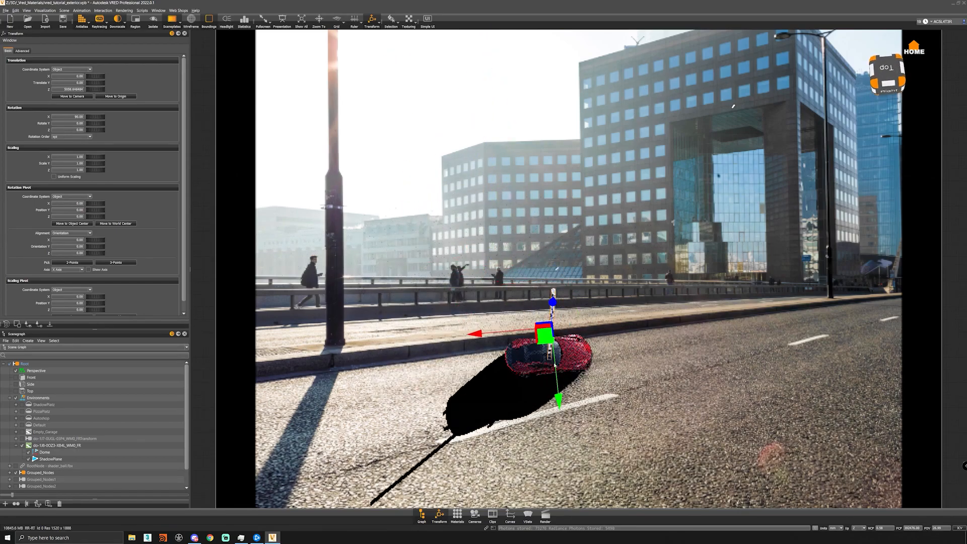
left_click_drag(558, 401, 551, 345)
left_click_drag(508, 291, 421, 304)
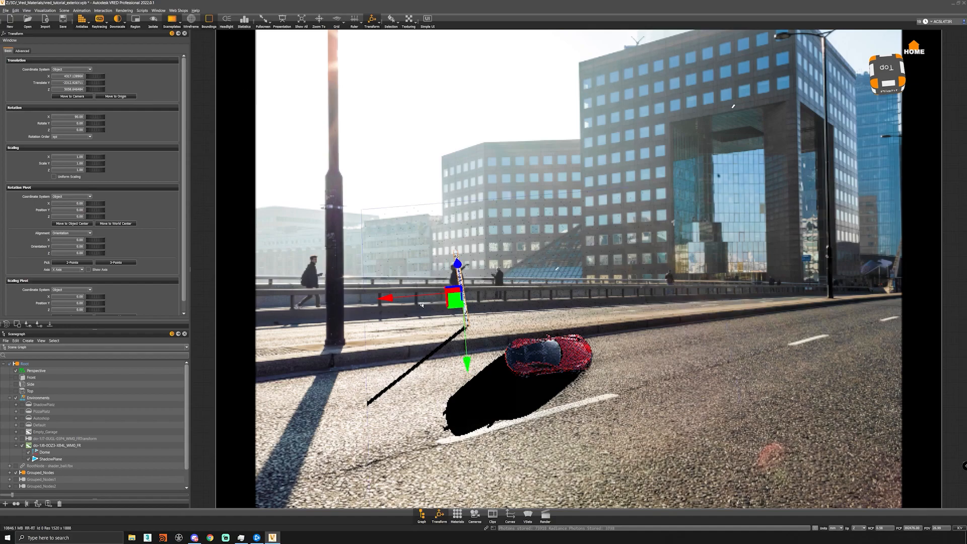
Step: Restore the saved car viewpoint and adjust the cylinder's translation until it stands over the backplate's lamp post
left_click(475, 515)
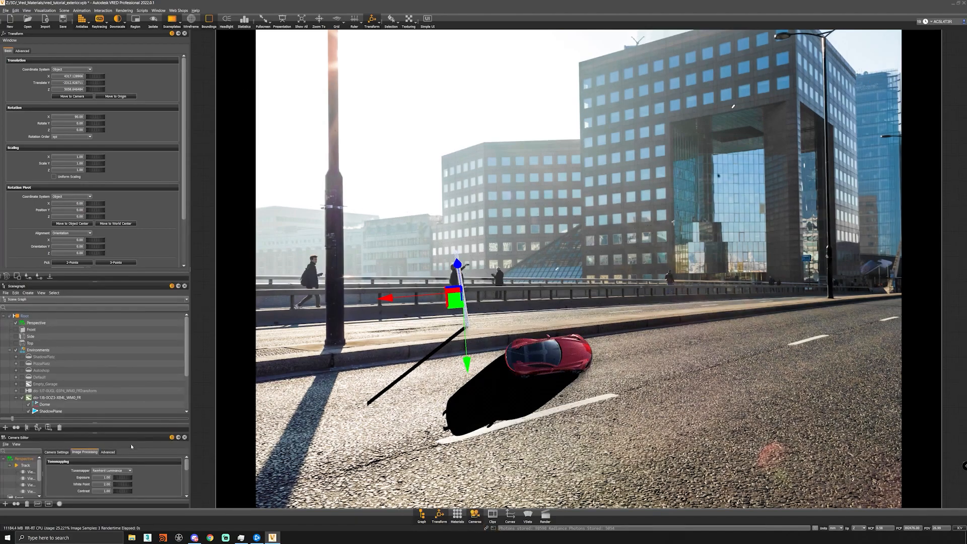
left_click(25, 466)
left_click(64, 474)
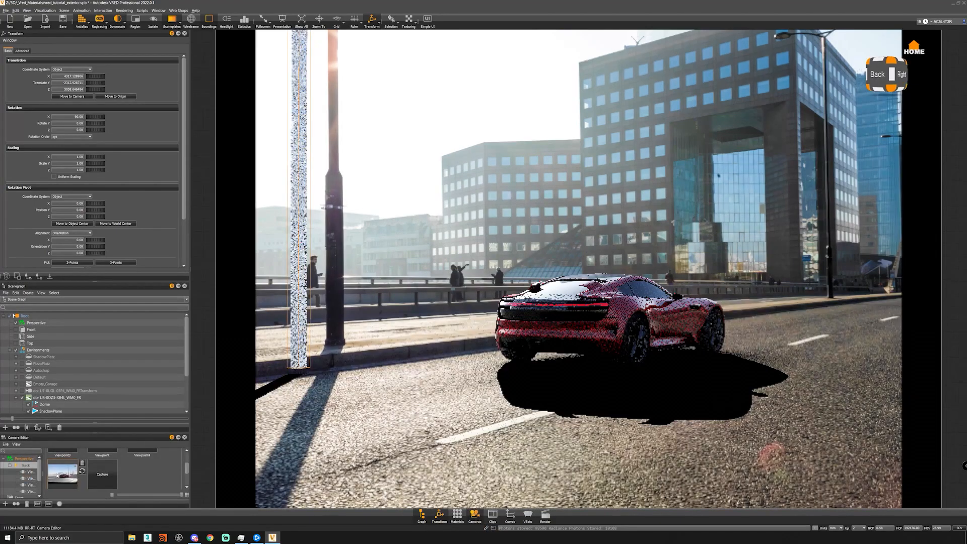
mouse_move(99, 90)
left_mouse_down()
mouse_move(136, 91)
mouse_move(89, 94)
mouse_move(104, 79)
mouse_move(220, 89)
mouse_move(87, 86)
left_mouse_up()
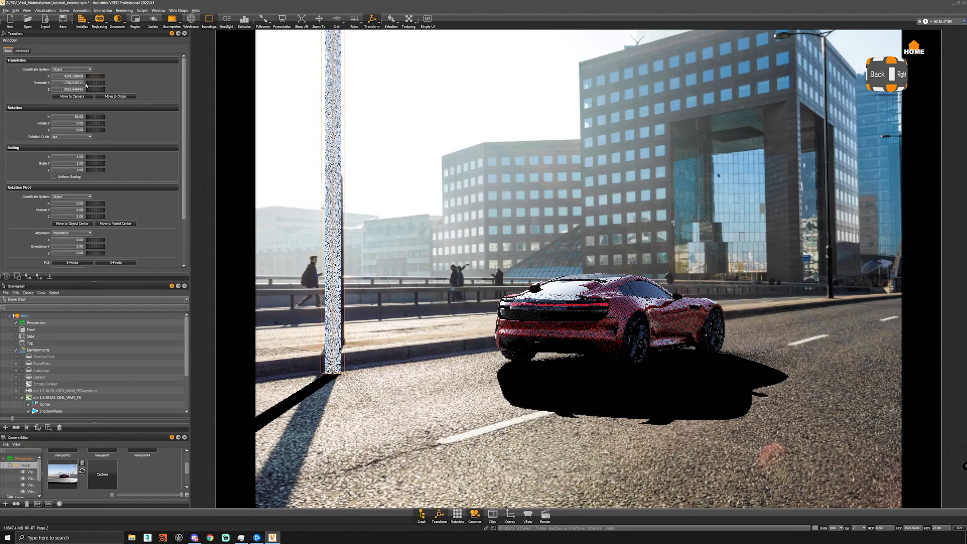
Step: Rotate the directional light until the cylinder's shadow follows the lamp post's shadow, and delete the cylinder
scroll(38, 395, "down", 3)
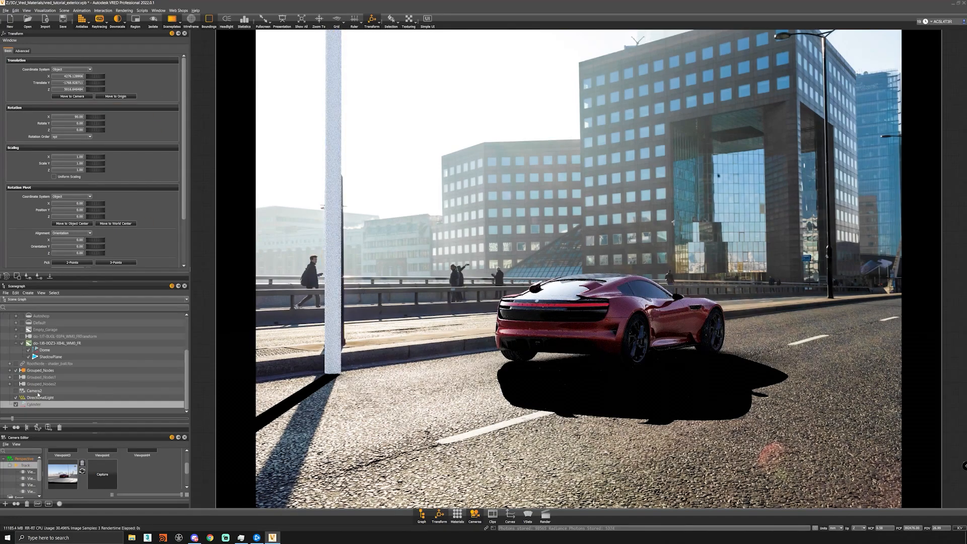
left_click(71, 398)
left_click_drag(93, 123, 97, 130)
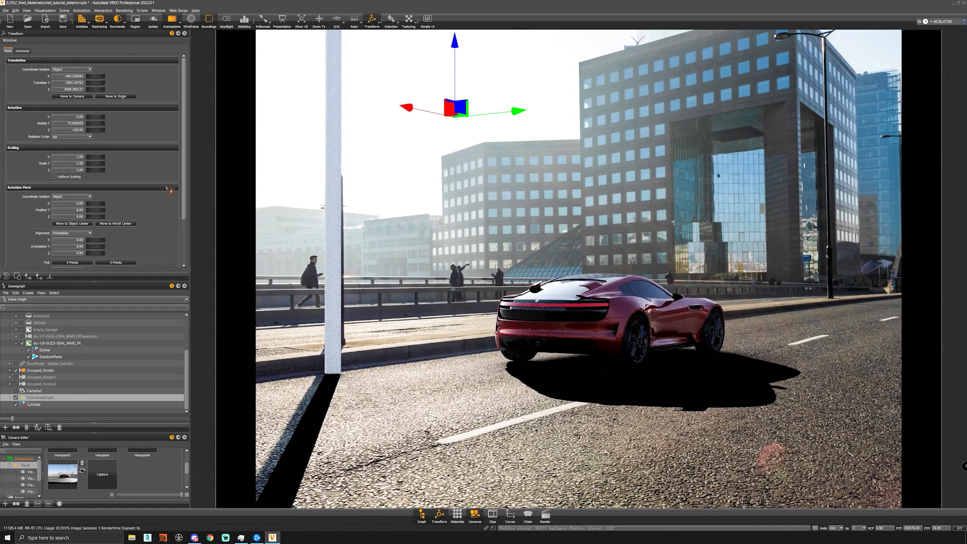
left_click(340, 225, "shift")
key("Delete")
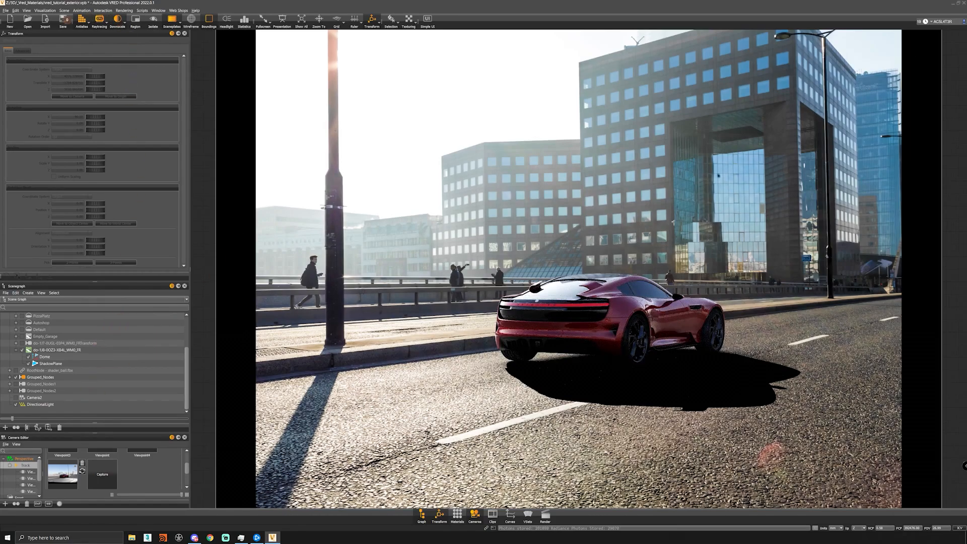
Step: Open the Light Editor, close the Scenegraph and Camera Editor, and lower the directional light's ground shadow intensity to about 0.7
left_click(64, 10)
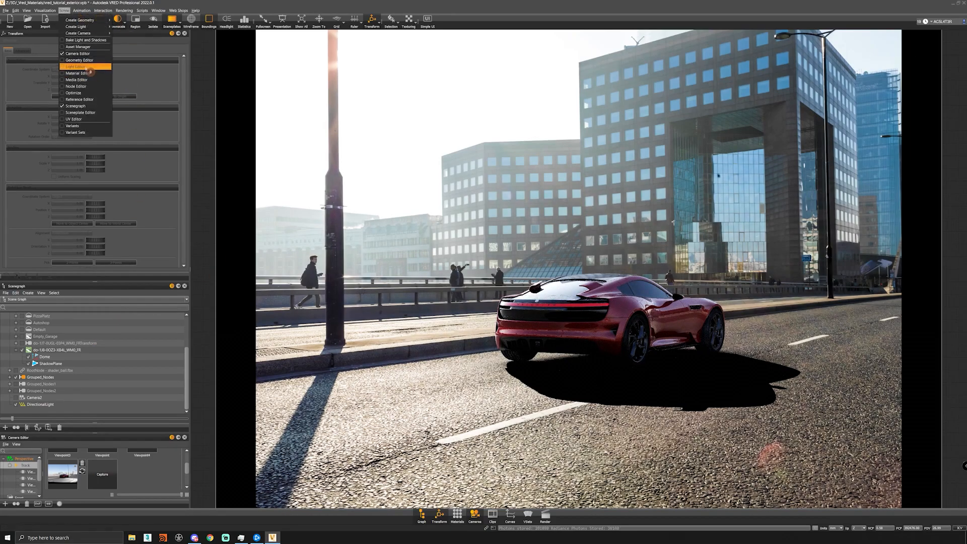
left_click(88, 66)
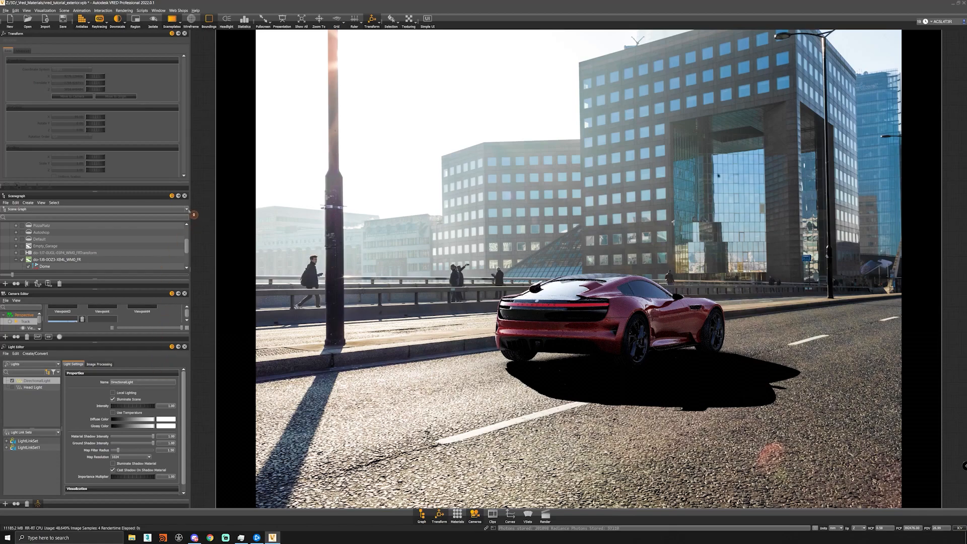
left_click(185, 195)
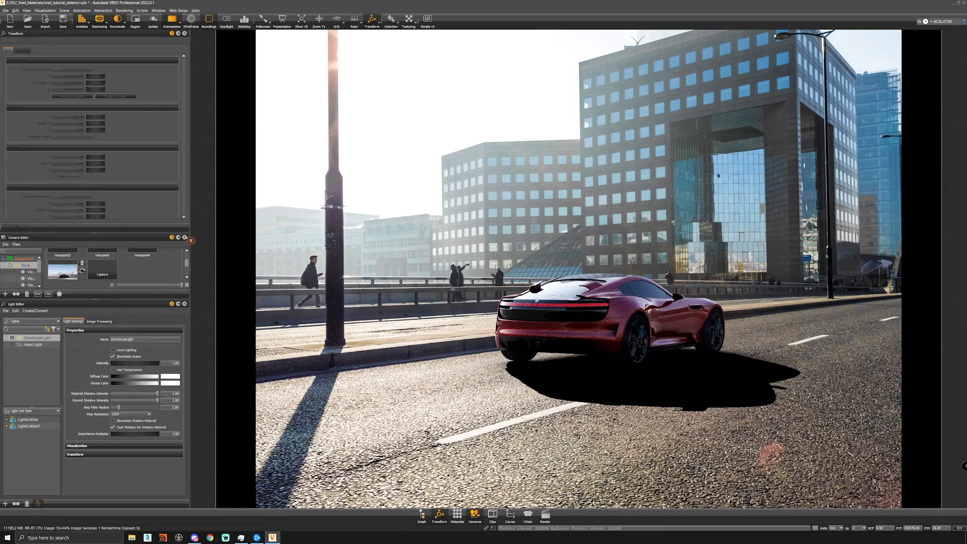
left_click(184, 237)
left_click_drag(161, 366, 141, 367)
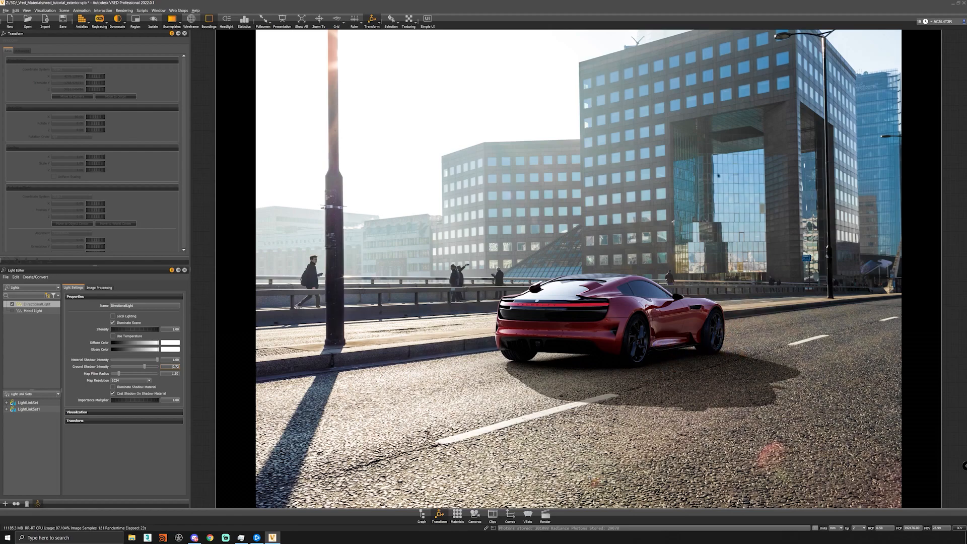
Step: Create a rectangular light and move it along the ground to beneath the car's rear
left_click(365, 111)
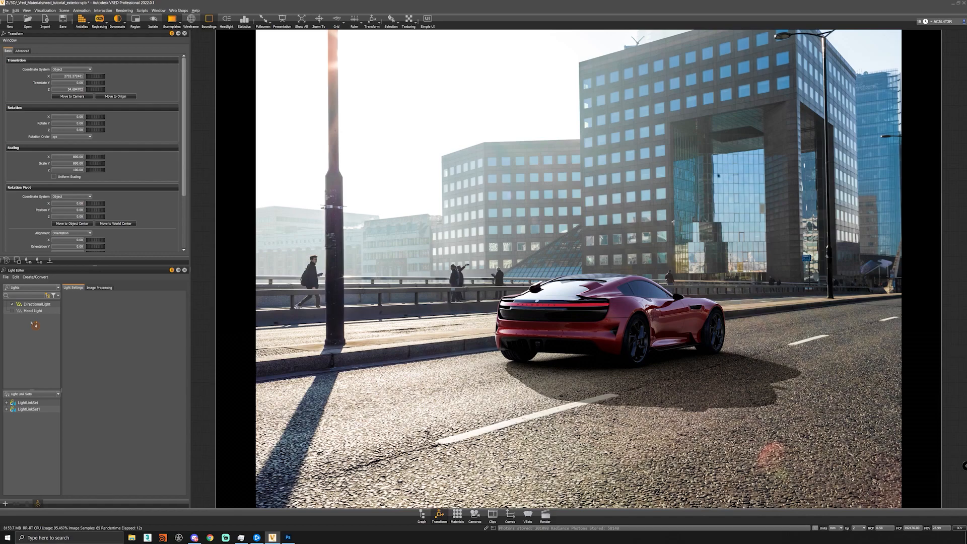
right_click(44, 329)
mouse_move(81, 328)
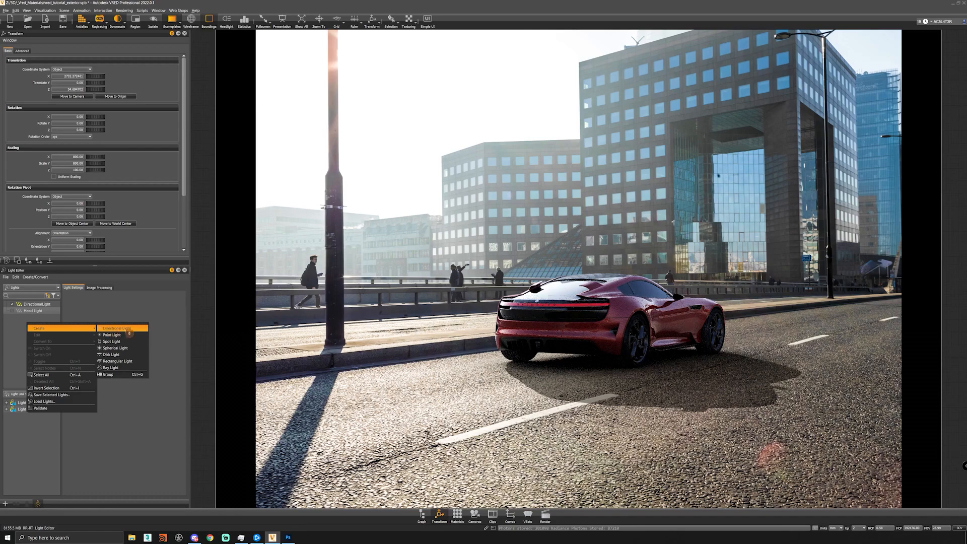
left_click(117, 361)
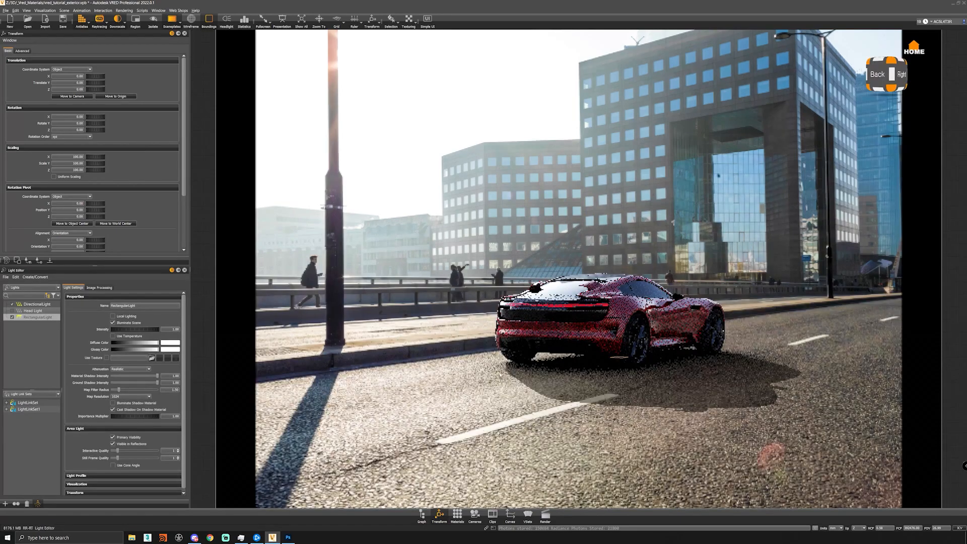
key("shift+w")
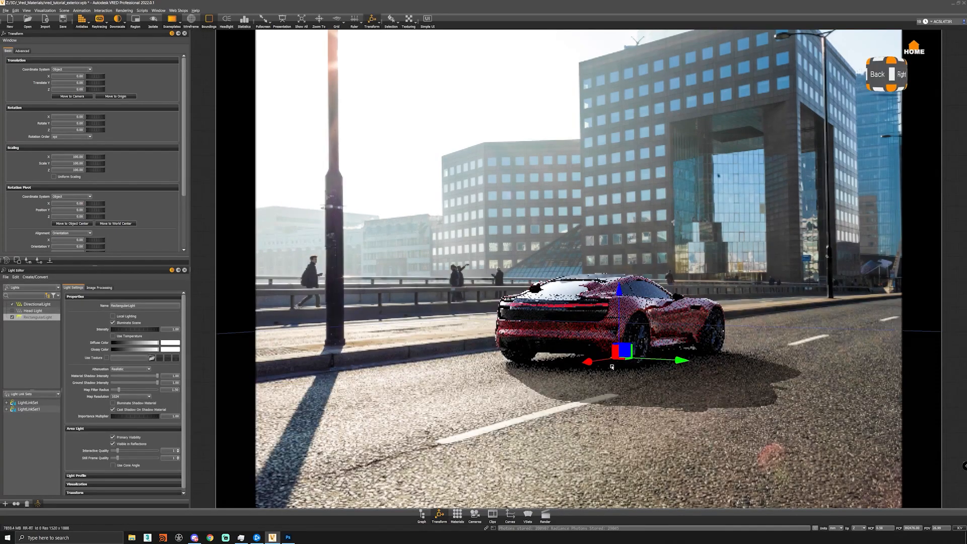
left_click_drag(606, 365, 532, 368)
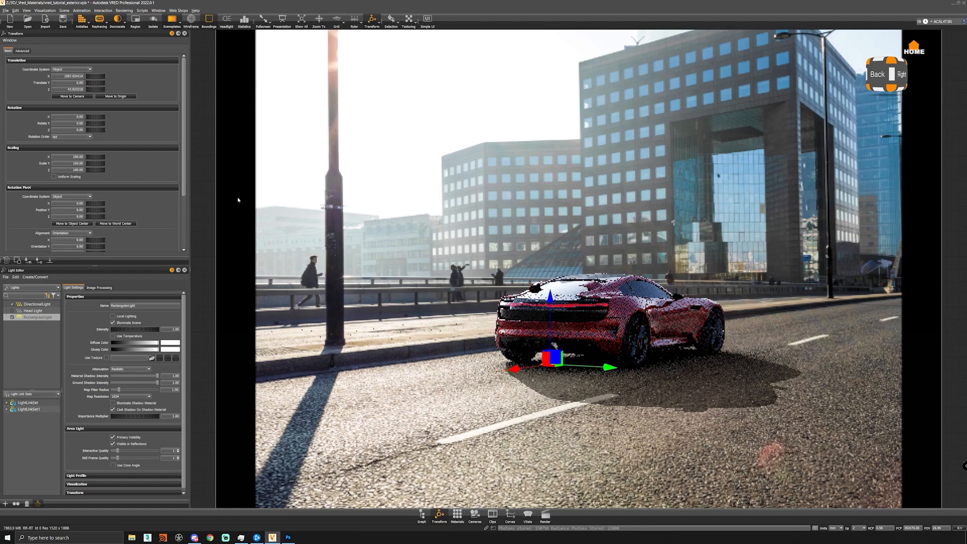
Step: Set the rectangular light's X and Y scale to 800
left_click_drag(71, 157, 157, 164)
type("300")
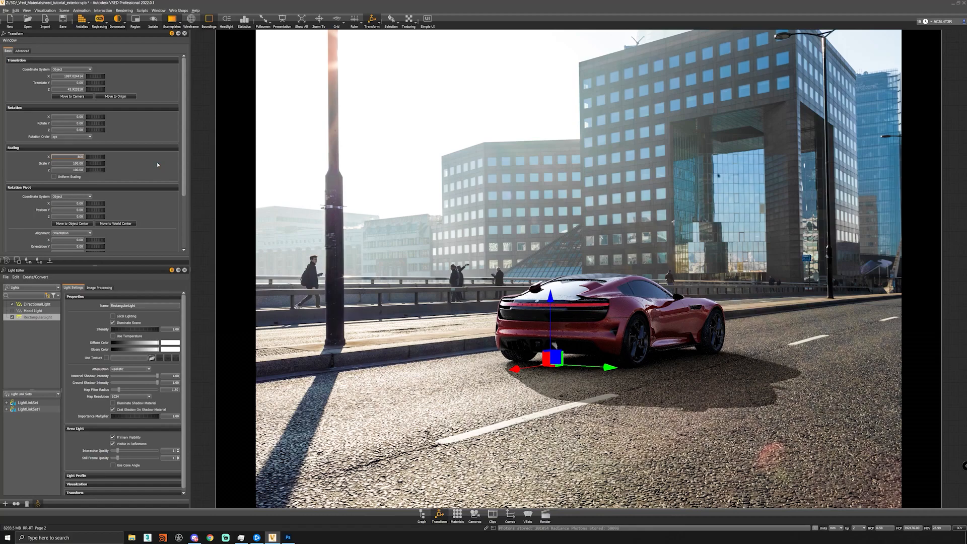
key("Return")
type("800")
key("Tab")
type("800")
key("Return")
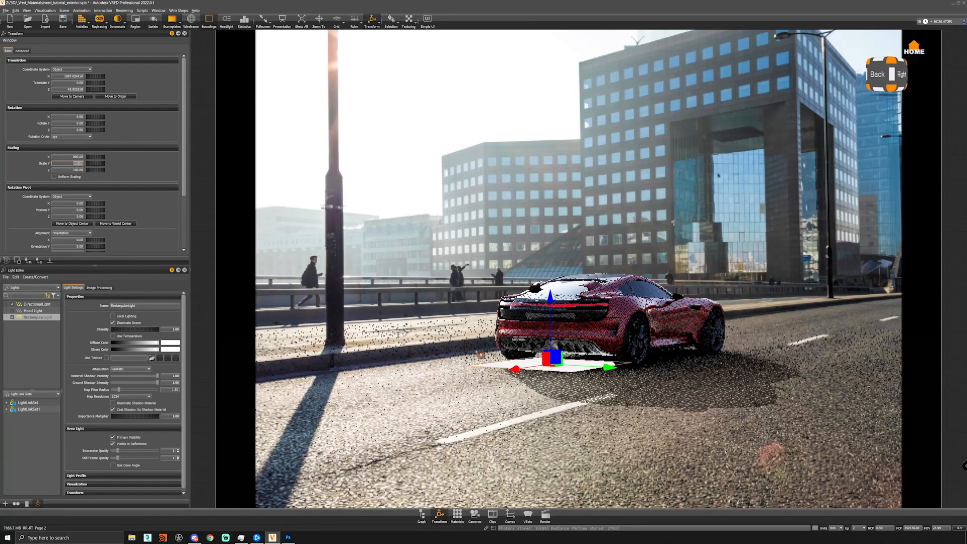
Step: Shift the rectangular light along its Y axis to centre it under the car's rear bumper
left_click_drag(560, 355, 514, 428, "alt")
middle_click_drag(514, 428, 555, 281, "alt")
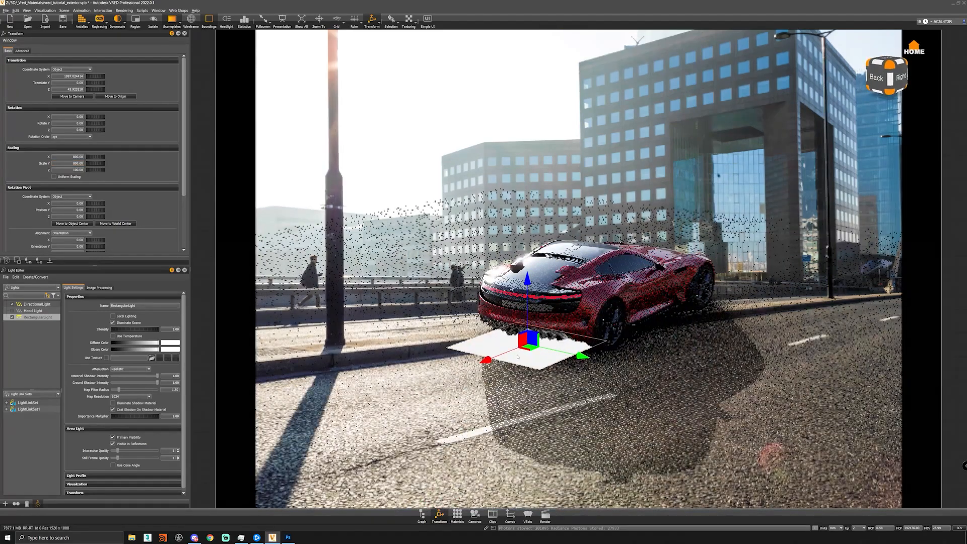
middle_click_drag(544, 356, 535, 398)
left_click_drag(550, 398, 484, 389)
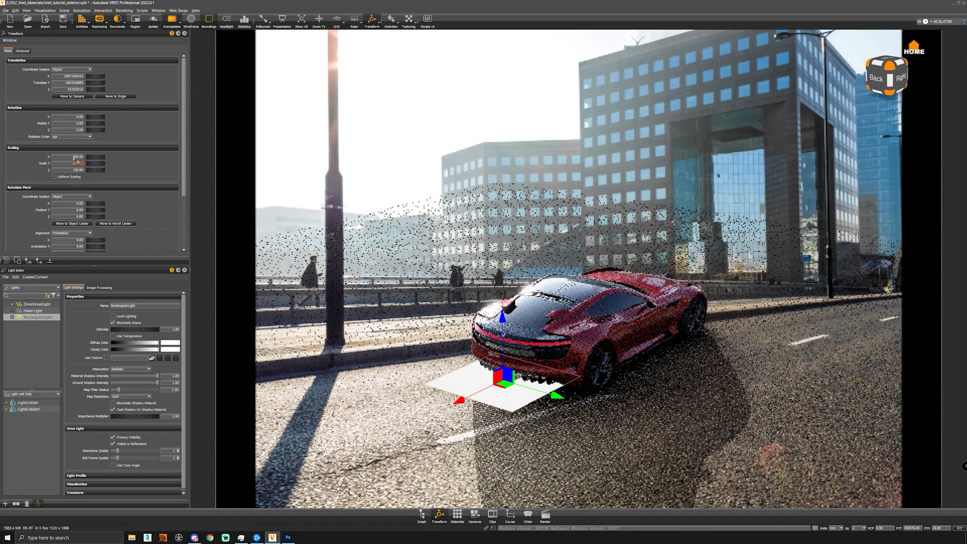
Step: Narrow the rectangular light by setting its X scale to 400
left_click_drag(73, 157, 98, 160)
type("400")
key("Return")
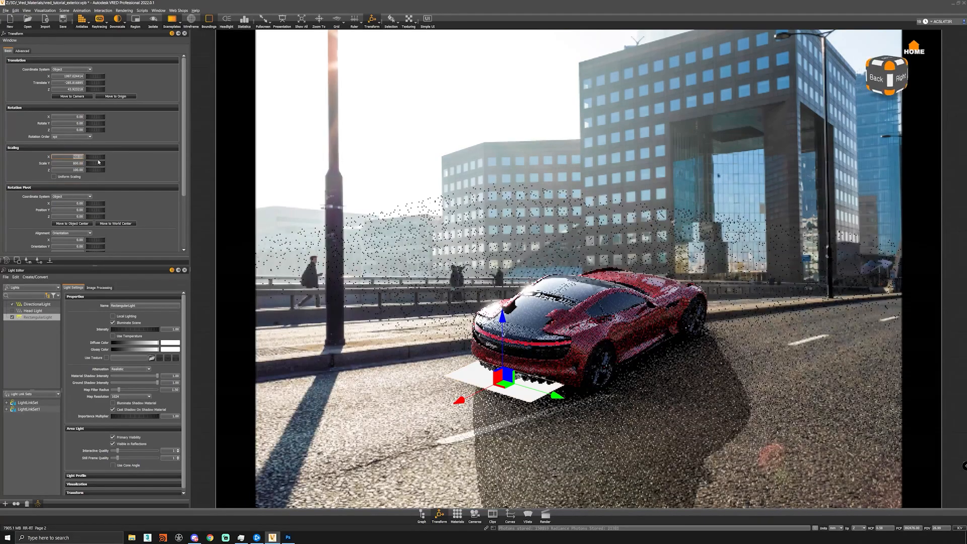
Step: Shift the rectangular light along X, tilt it slightly around Y and check it from the saved camera viewpoint
left_click_drag(473, 397, 470, 379)
key("shift+e")
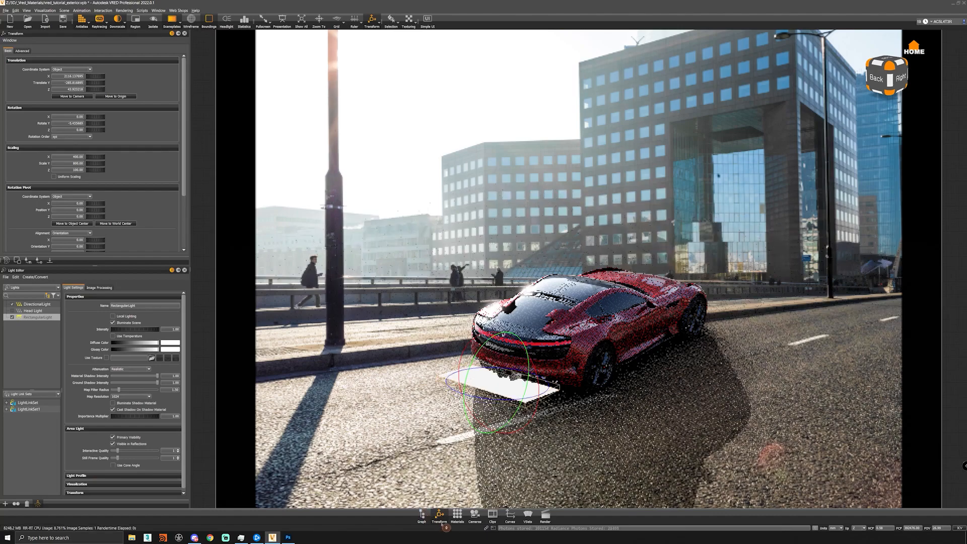
left_click(475, 515)
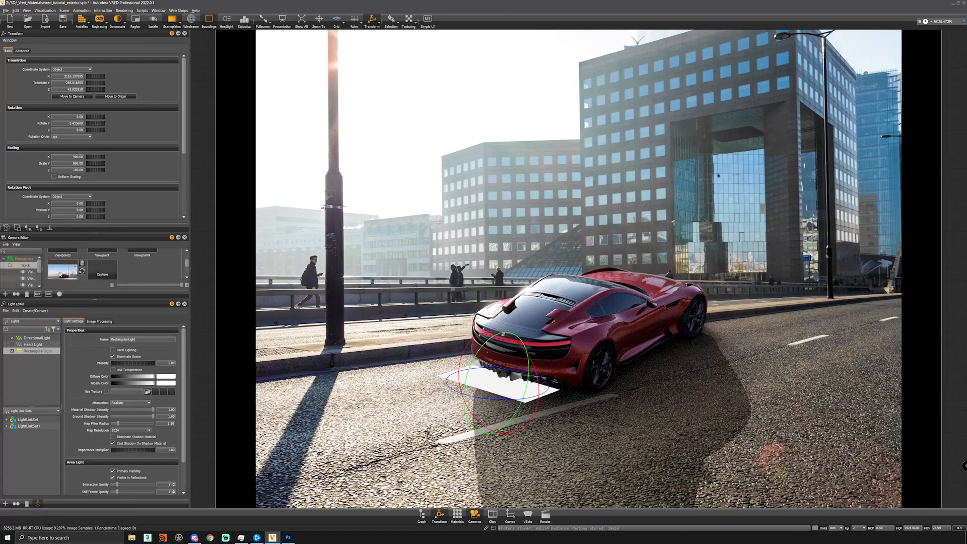
left_click(63, 271)
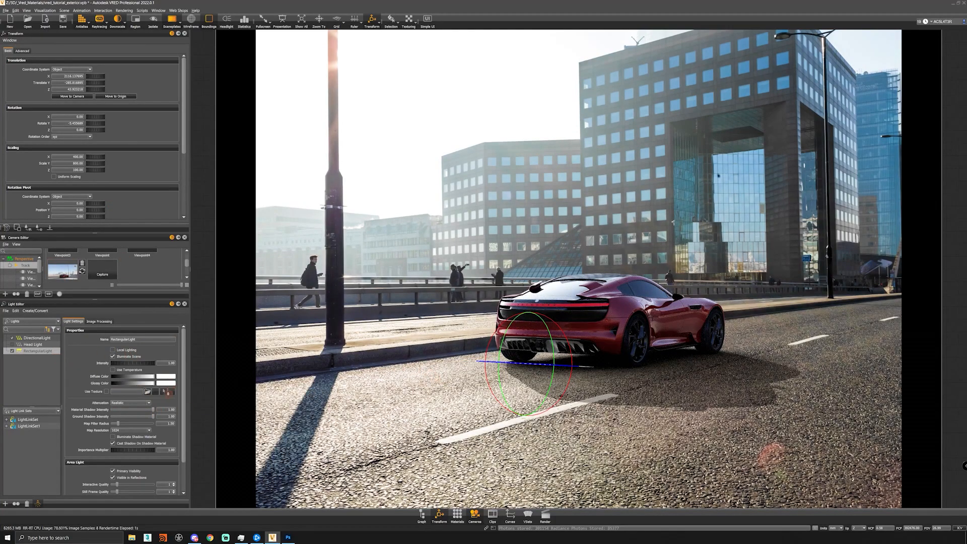
Step: Enable a texture on the rectangular light and load the gradient_alpha.exr image
left_click(106, 392)
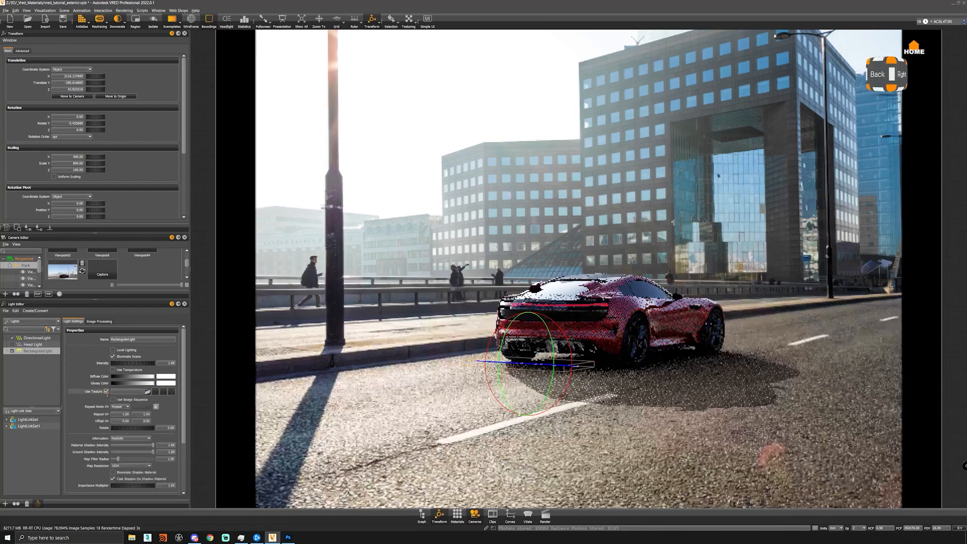
left_click(147, 391)
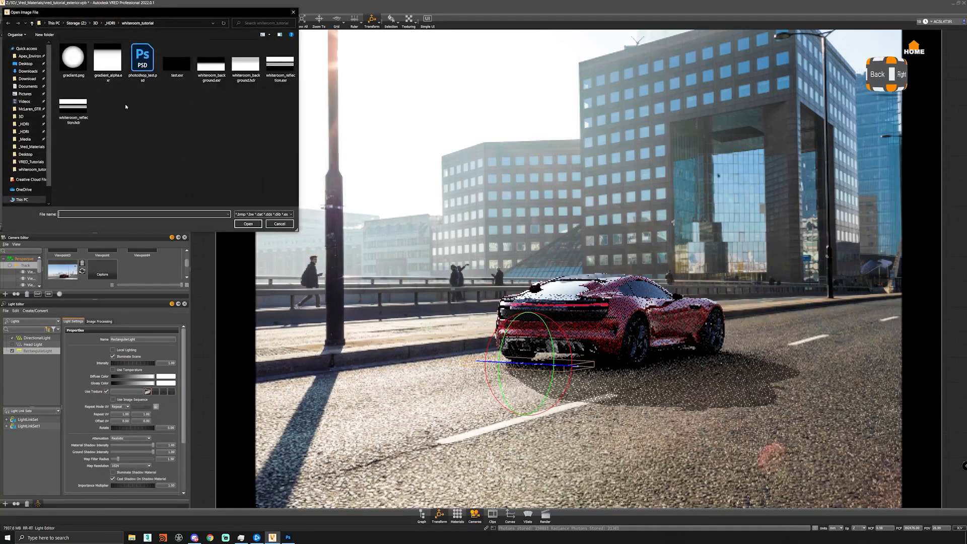
double_click(120, 72)
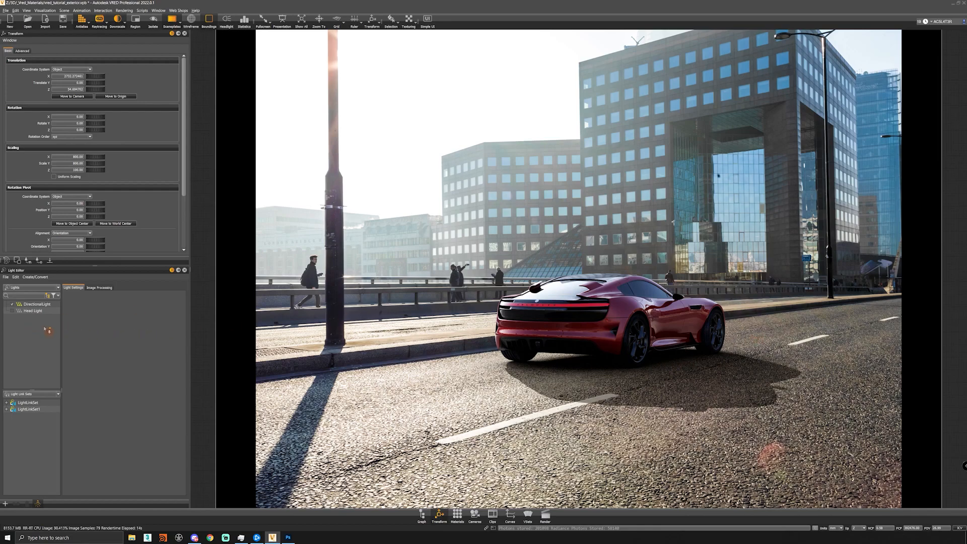
Step: Create a rectangular light and move it along X to beneath the car's rear end
right_click(28, 325)
mouse_move(86, 328)
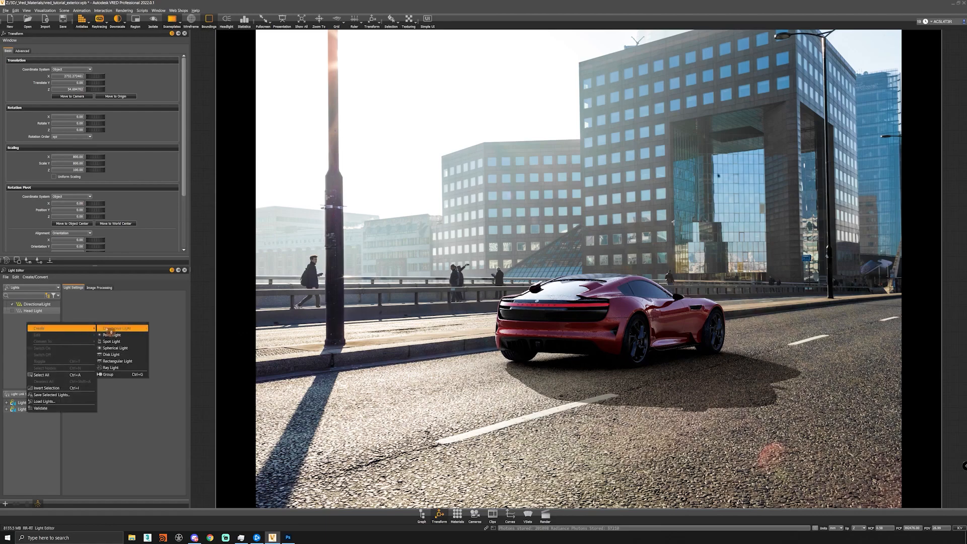
left_click(126, 361)
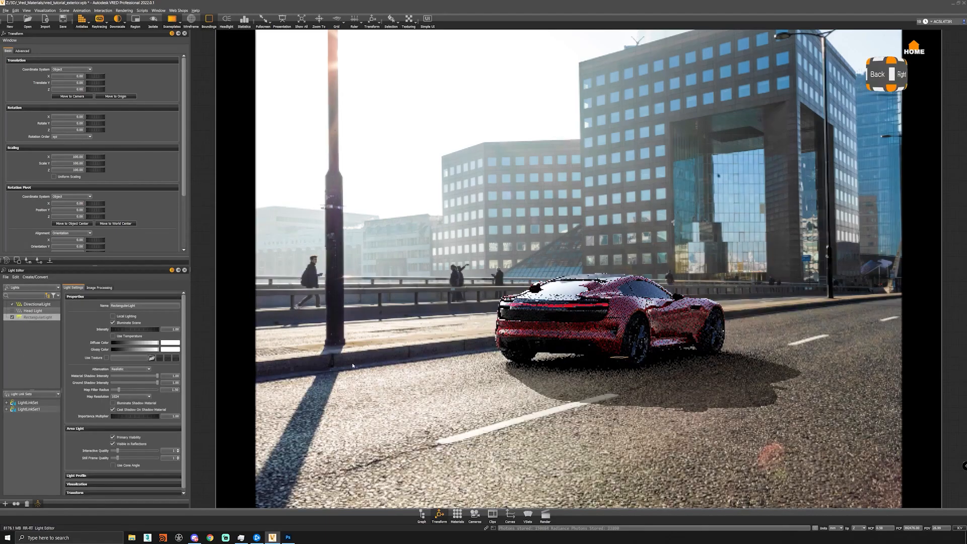
key("w")
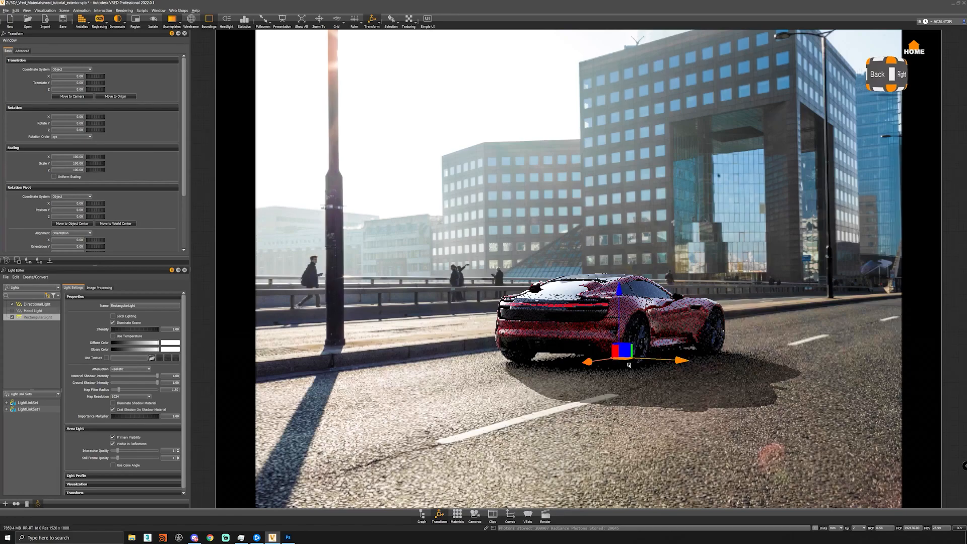
left_click_drag(609, 366, 541, 367)
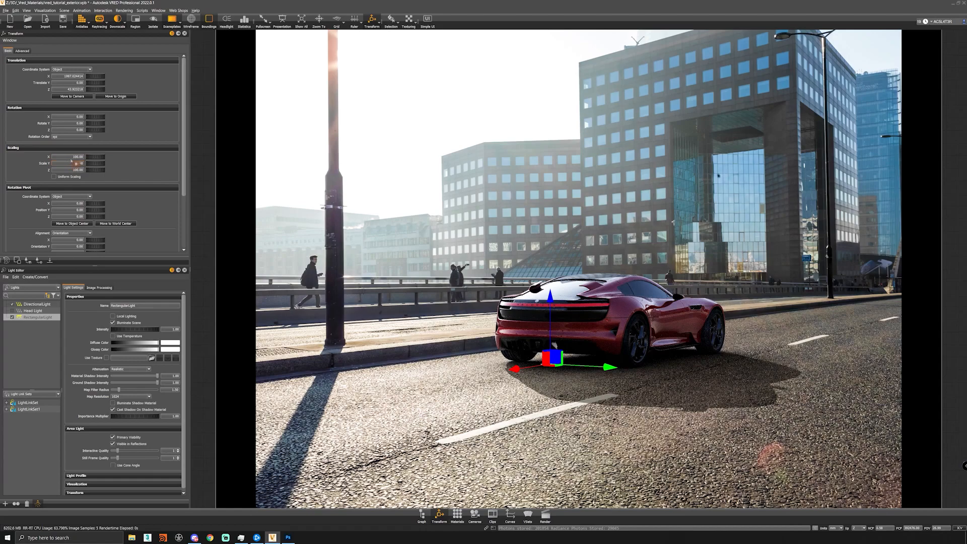
Step: Set both the X and Y scale of the rectangular light to 800
left_click_drag(72, 157, 157, 165)
type("800")
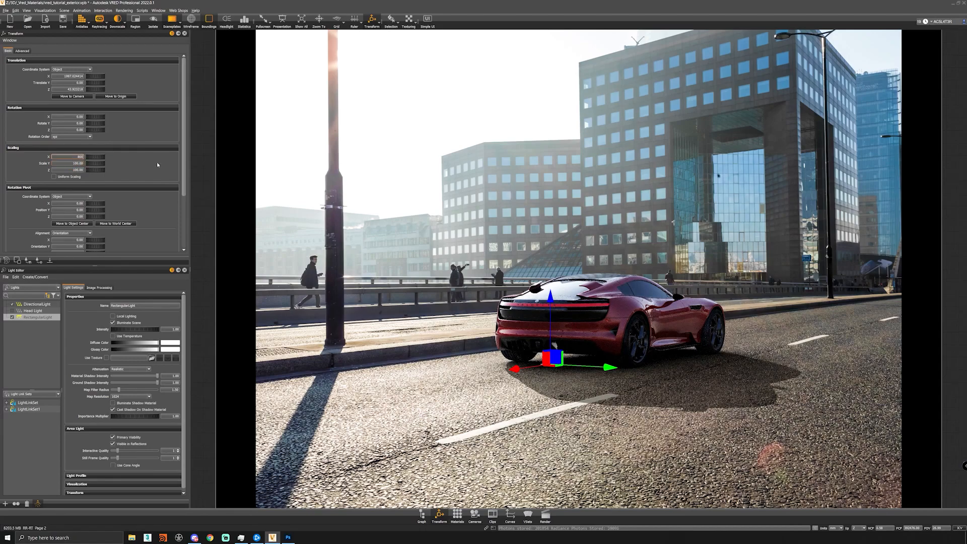
key("Return")
key("Tab")
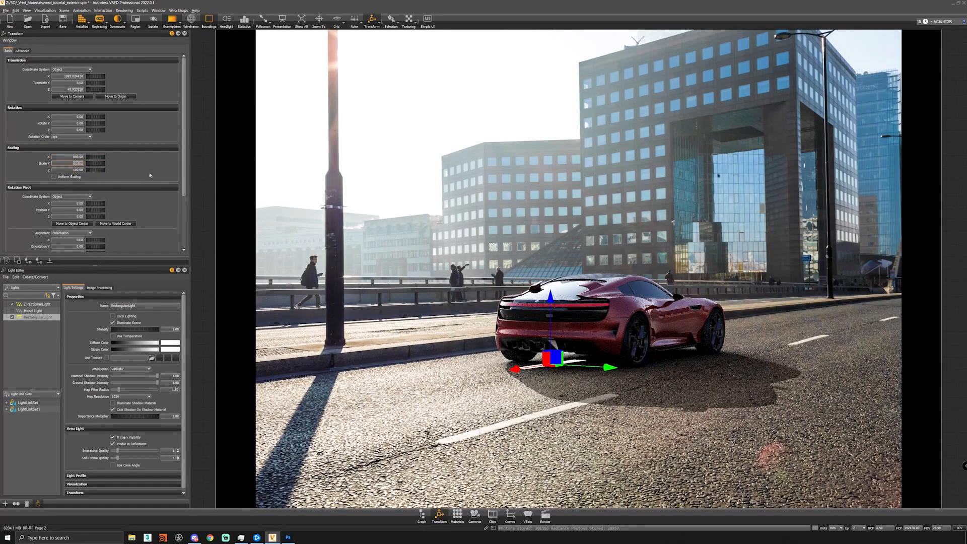
type("800")
key("Return")
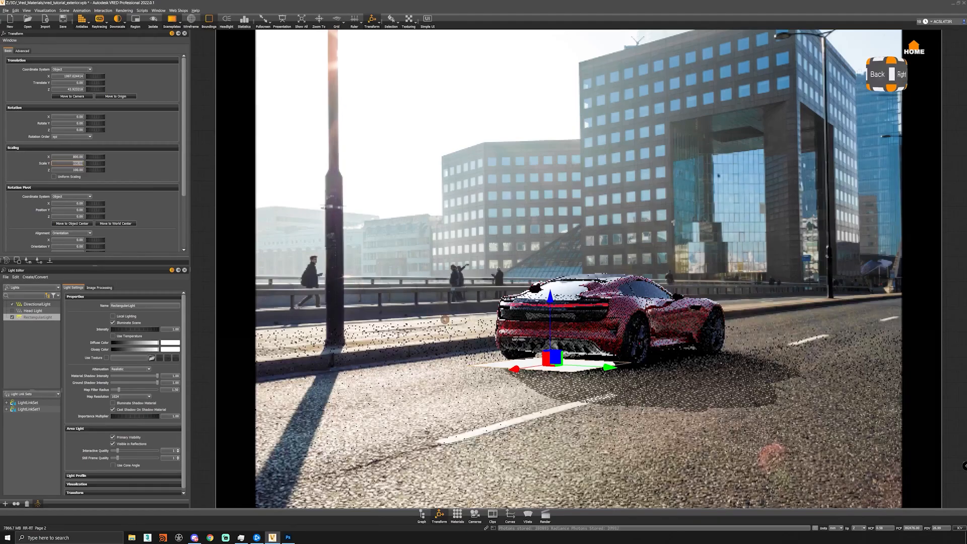
Step: Centre the rectangular light under the rear bumper along its Y axis and set its X scale to 400
left_click_drag(483, 351, 482, 374, "alt")
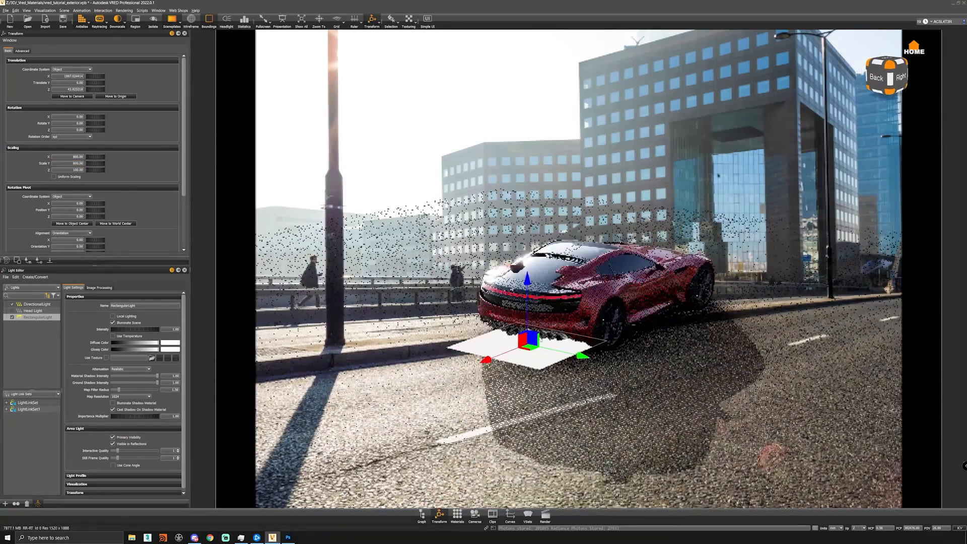
middle_click_drag(534, 352, 516, 387, "alt")
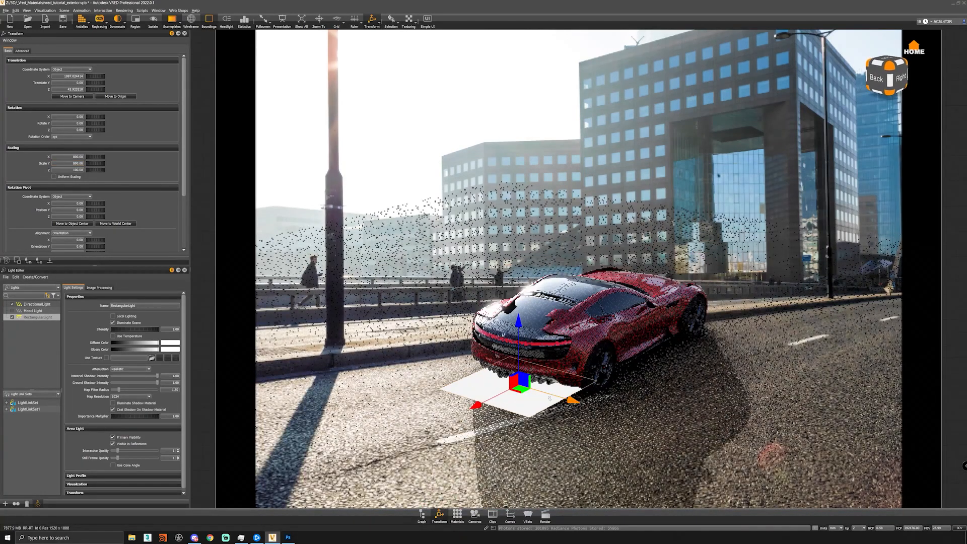
left_click_drag(550, 399, 535, 394)
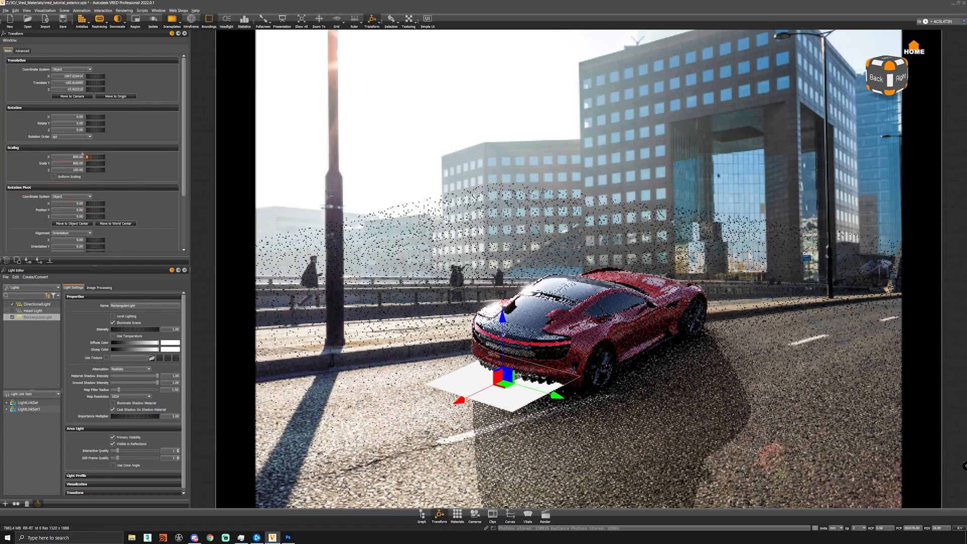
left_click_drag(72, 158, 99, 162)
type("400")
key("Return")
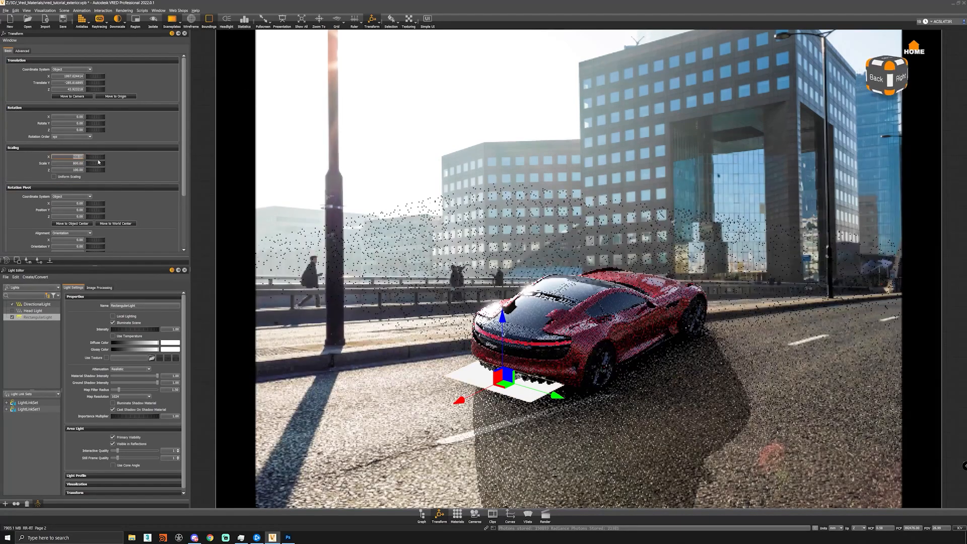
Step: Fine-tune the rectangular light's X position and Y rotation, and restore the saved camera viewpoint
left_click_drag(459, 401, 471, 380)
key("shift+e")
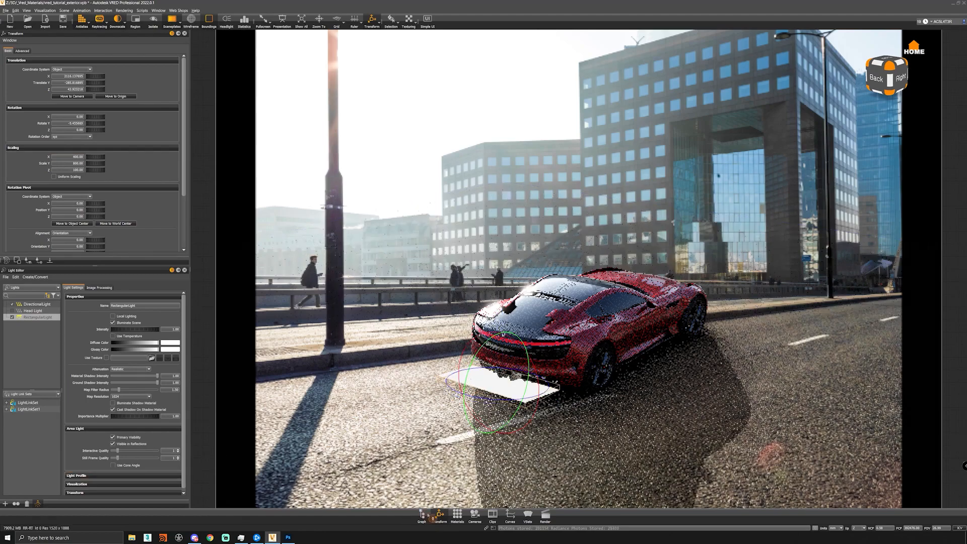
left_click(475, 514)
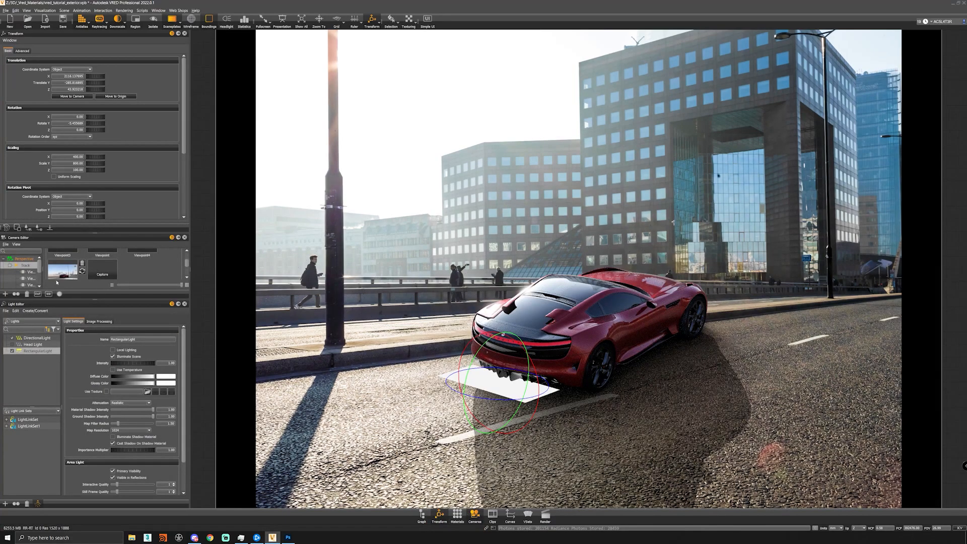
double_click(61, 275)
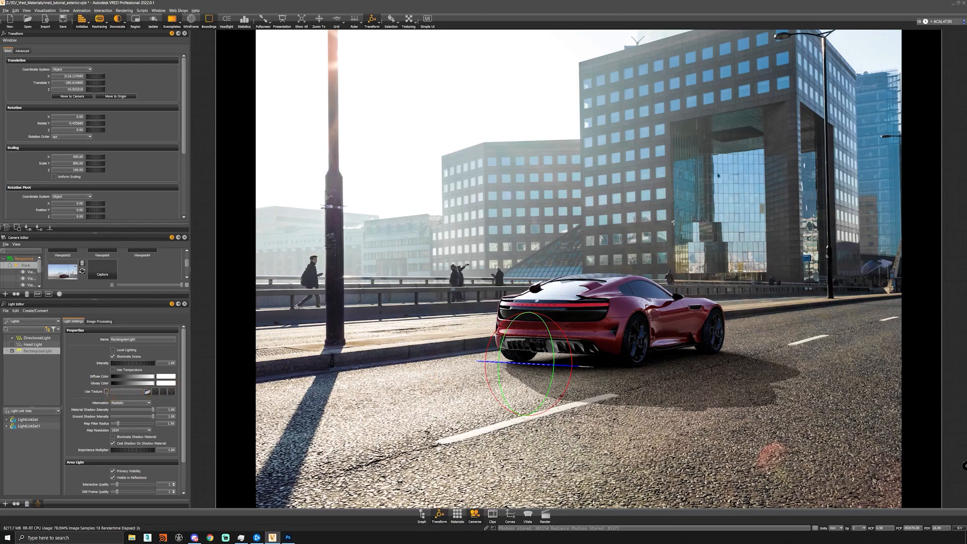
Step: Apply the gradient_alpha.exr image as the rectangular light's texture and rotate the texture
left_click(106, 392)
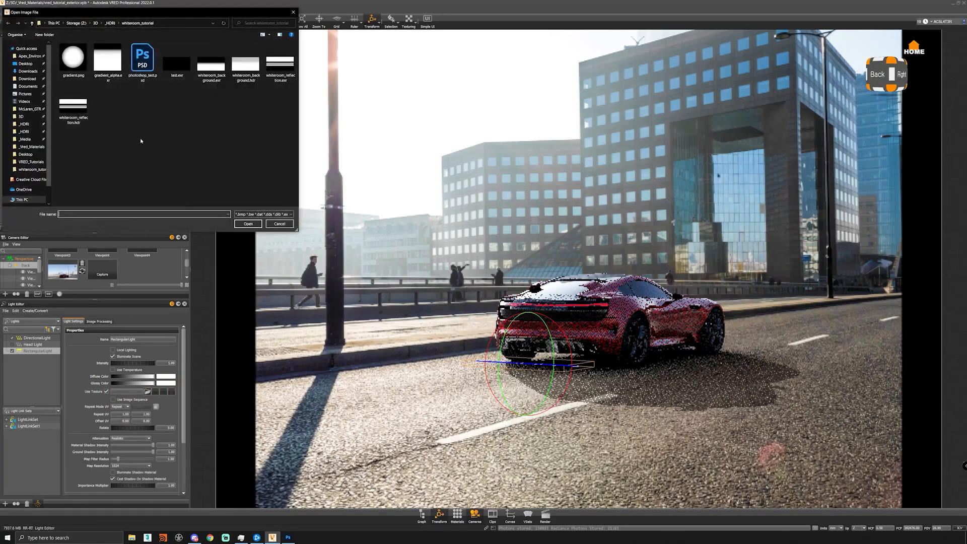
double_click(126, 76)
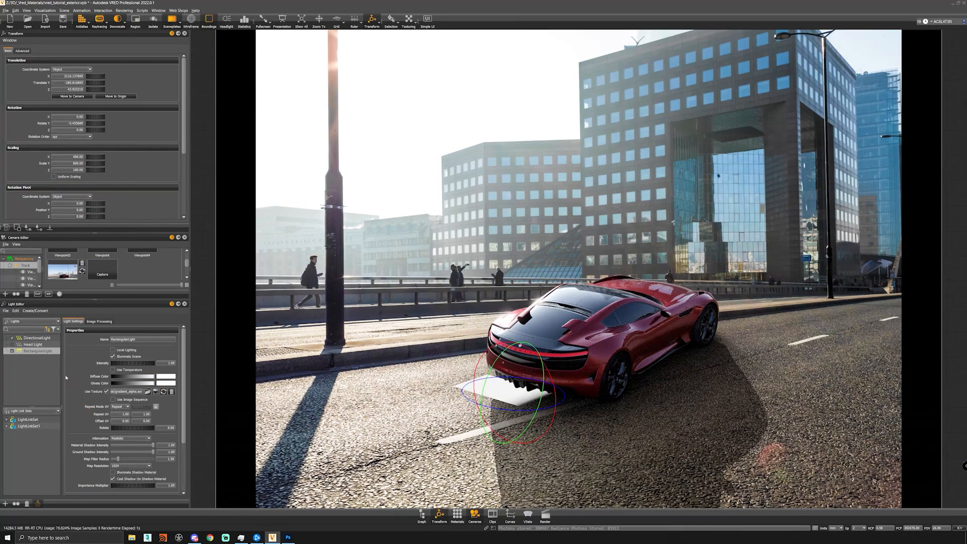
scroll(68, 379, "down", 2)
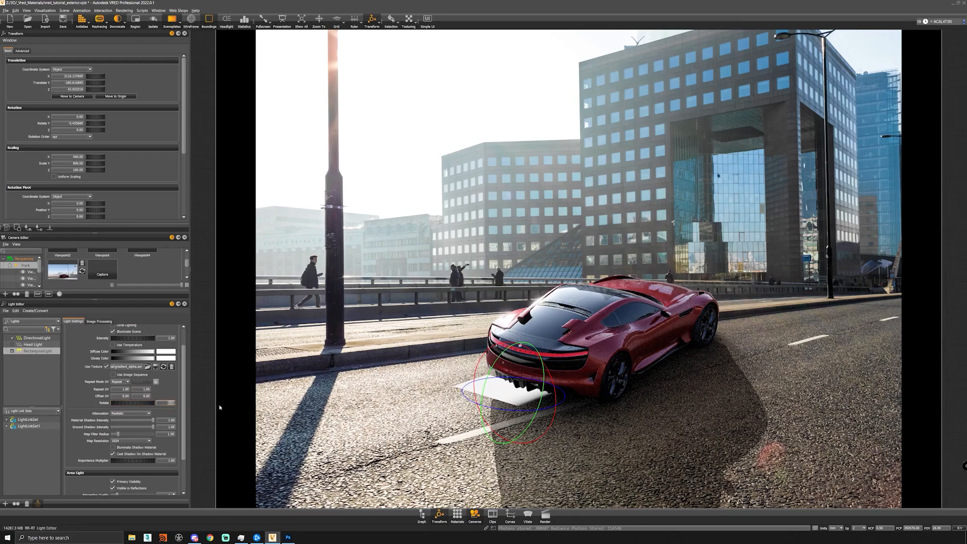
key("Return")
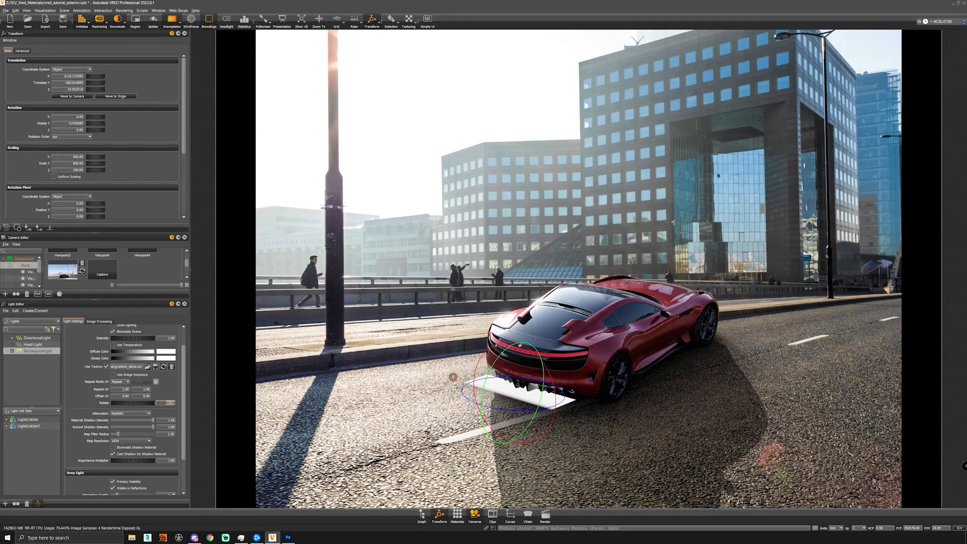
Step: Restore the saved camera viewpoint and turn off Primary Visibility for the rectangular light
left_click(71, 277)
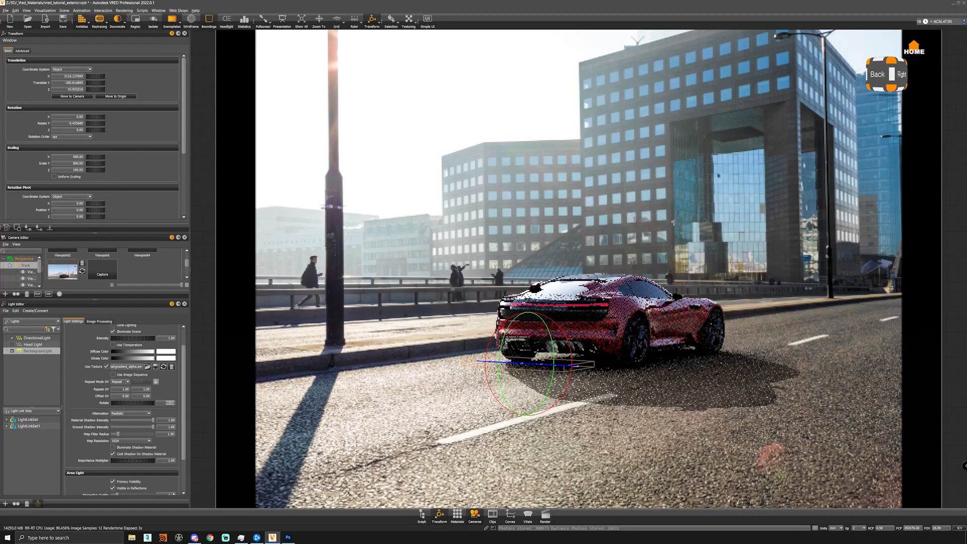
scroll(91, 393, "down", 1)
left_click(112, 457)
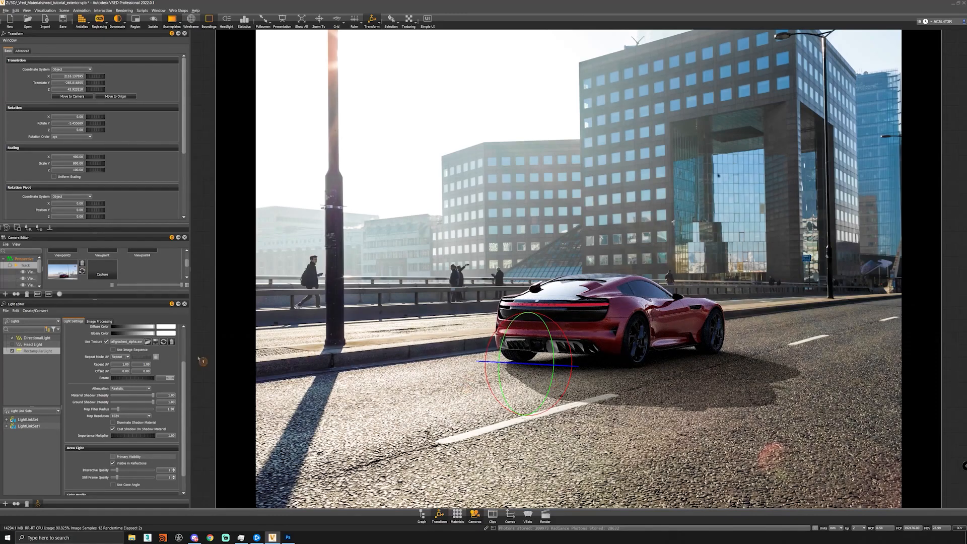
Step: Try intensities of 0.25 and 0.3 for the rectangular light
scroll(179, 376, "up", 3)
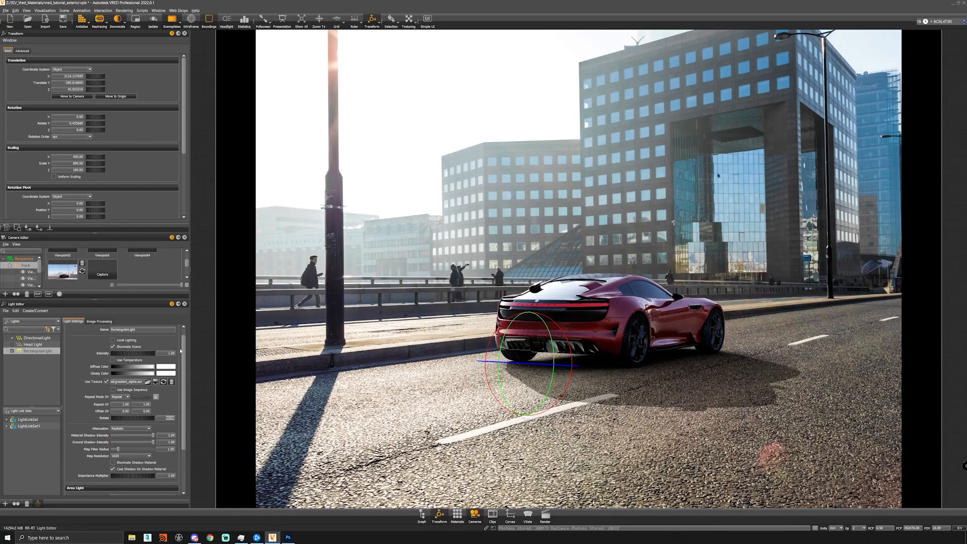
double_click(172, 354)
type("0.25")
key("Return")
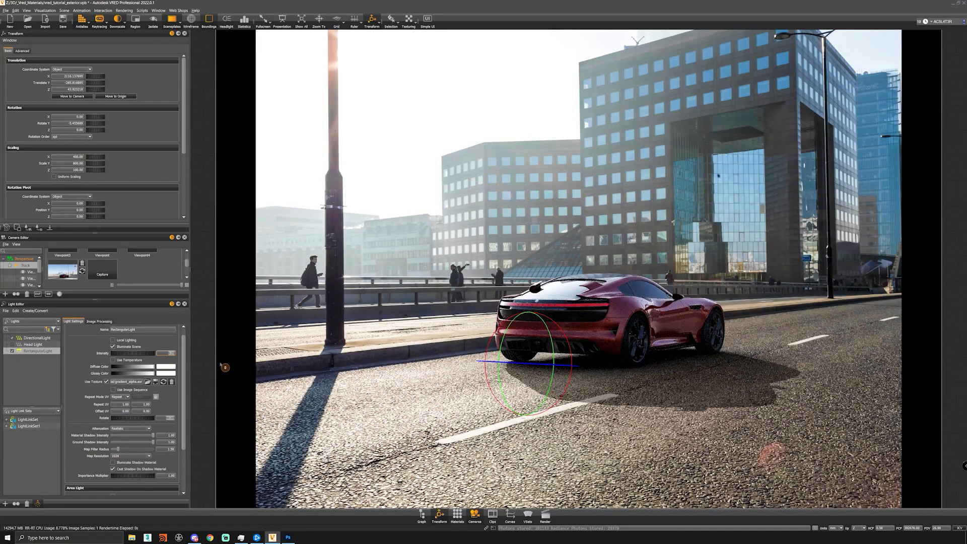
type("0.3")
key("Return")
Step: Adjust the rectangular light's Y scale and shift it slightly along Y behind the car
left_click_drag(71, 164, 139, 174)
type("300")
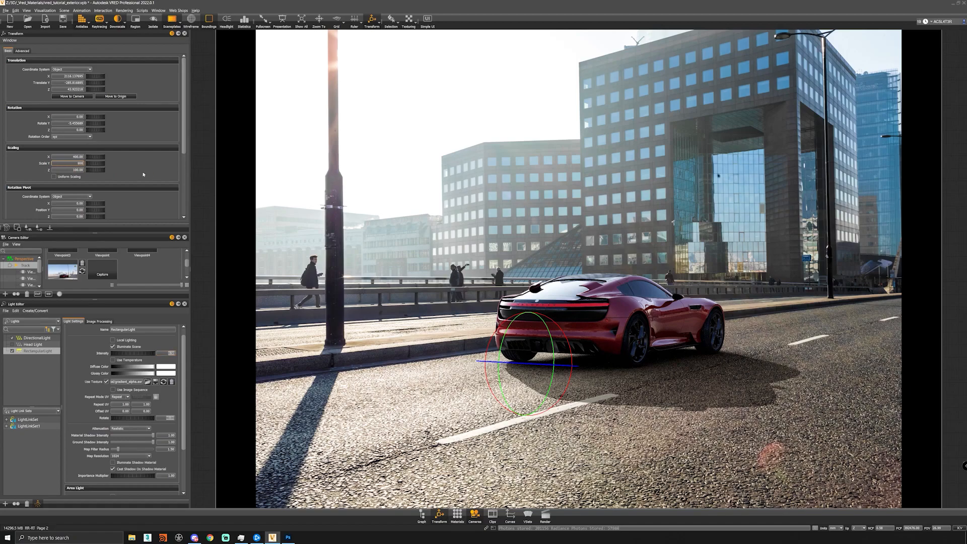
key("Return")
mouse_move(101, 84)
left_mouse_down()
mouse_move(118, 83)
mouse_move(49, 81)
mouse_move(91, 80)
left_mouse_up()
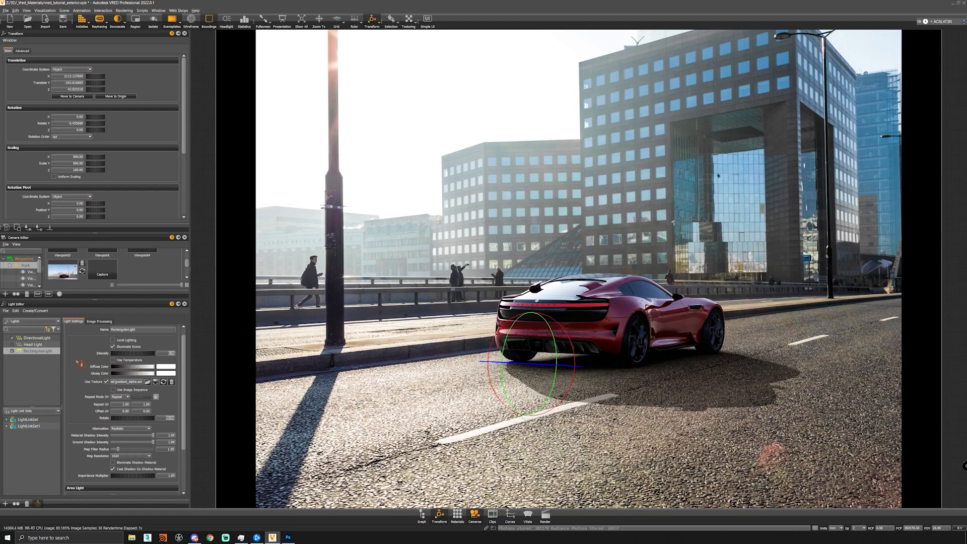
Step: Set the rectangular light's intensity to 0.15, compare the effect on the car's rear, and hide the transform gizmo
scroll(79, 368, "up", 1)
left_click(164, 366)
type("0.15")
key("Return")
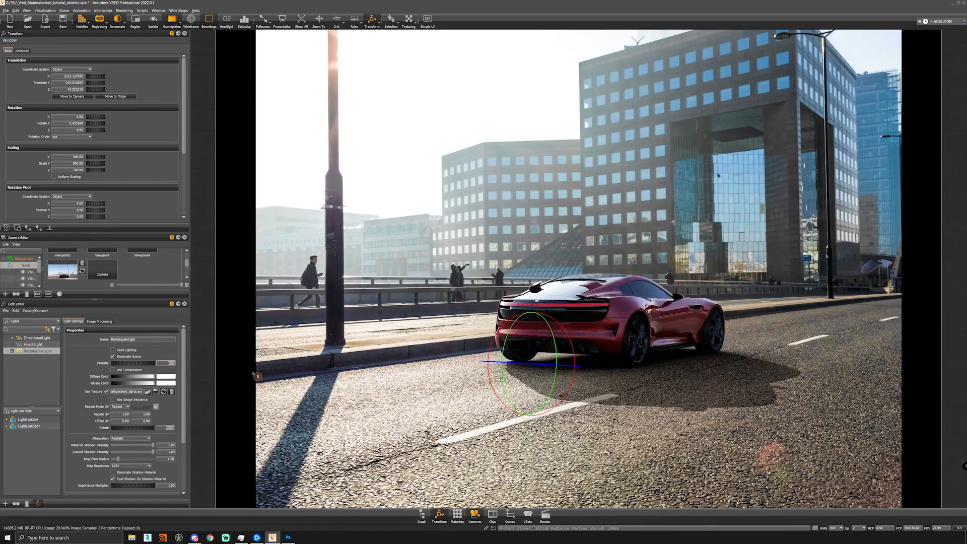
left_click(277, 369)
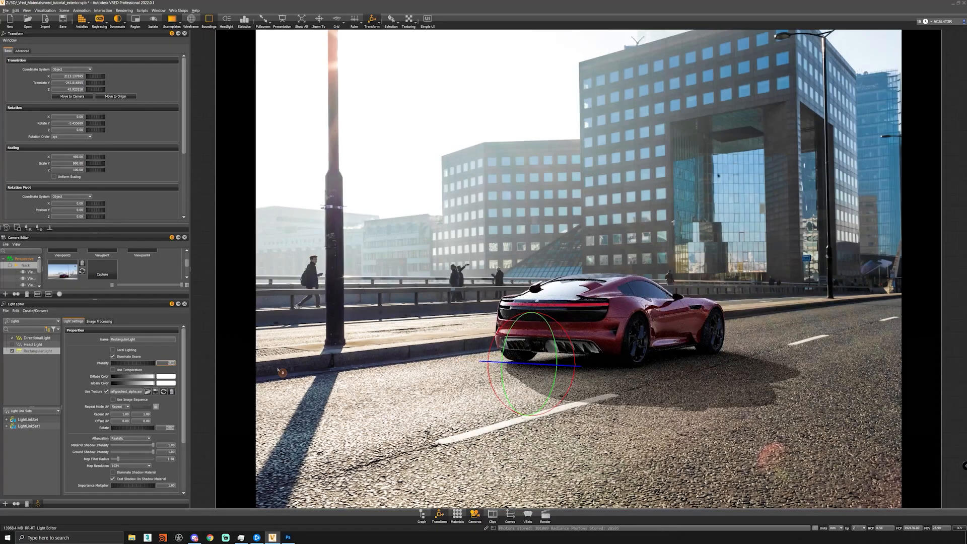
left_click(278, 369)
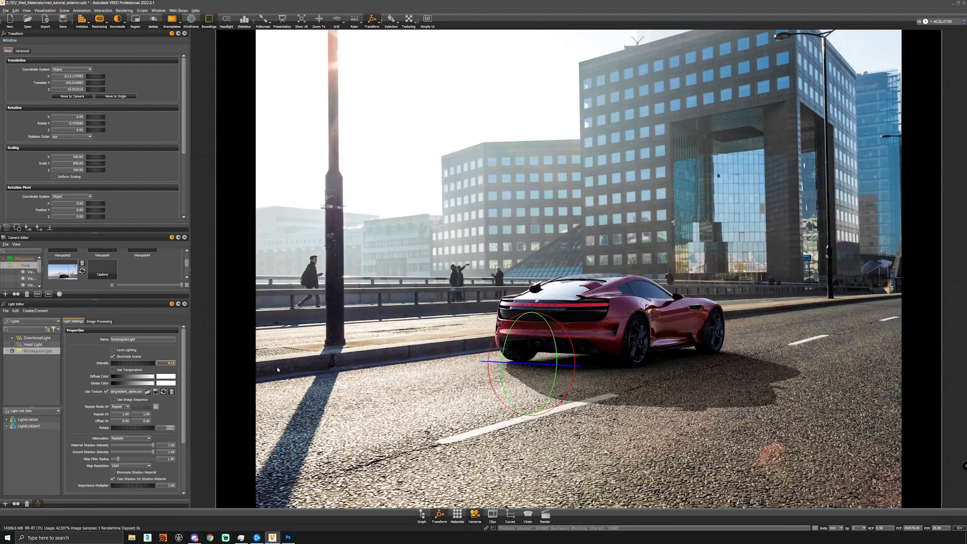
key("Return")
left_click(372, 20)
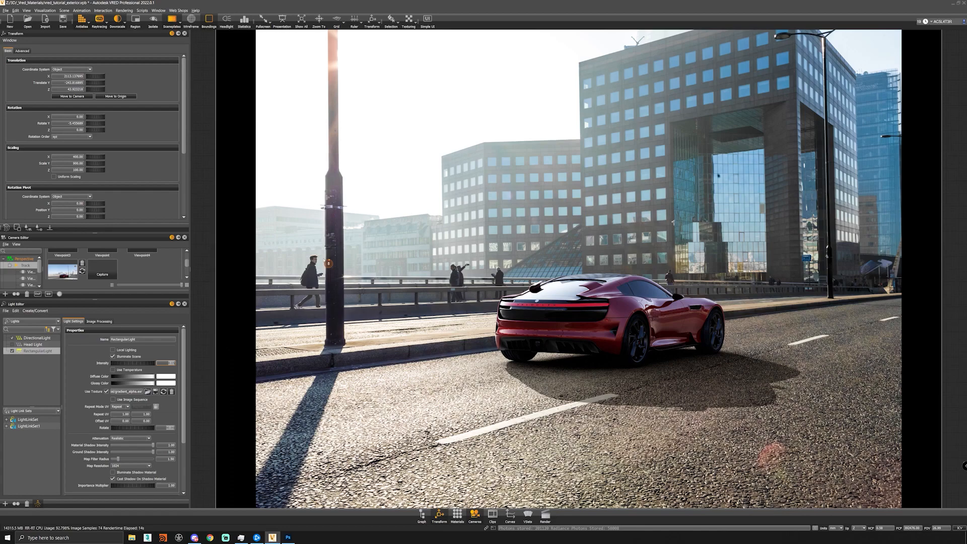
Step: Swap the Transform editor for the Scenegraph and enlarge the Scenegraph view to show the scene's root nodes
right_click(36, 369)
mouse_move(75, 371)
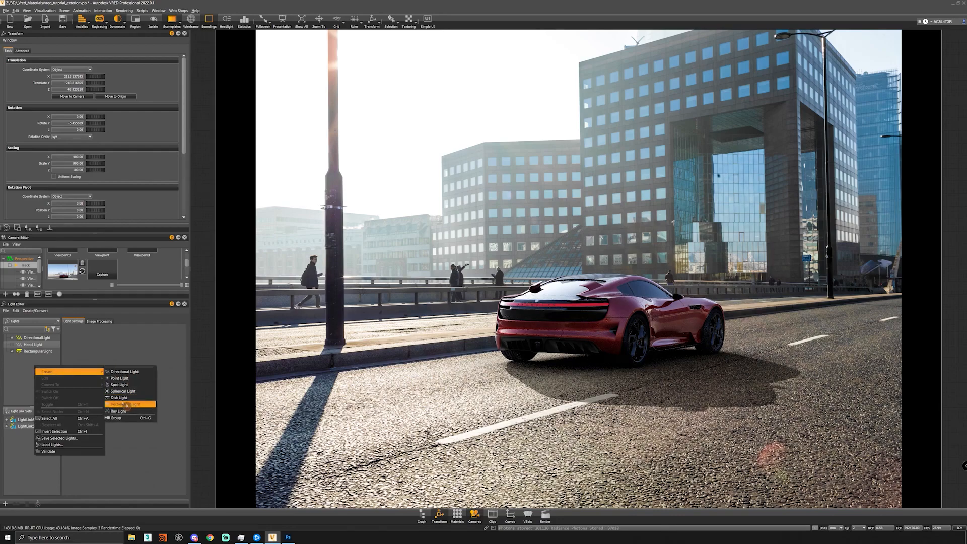
left_click(431, 520)
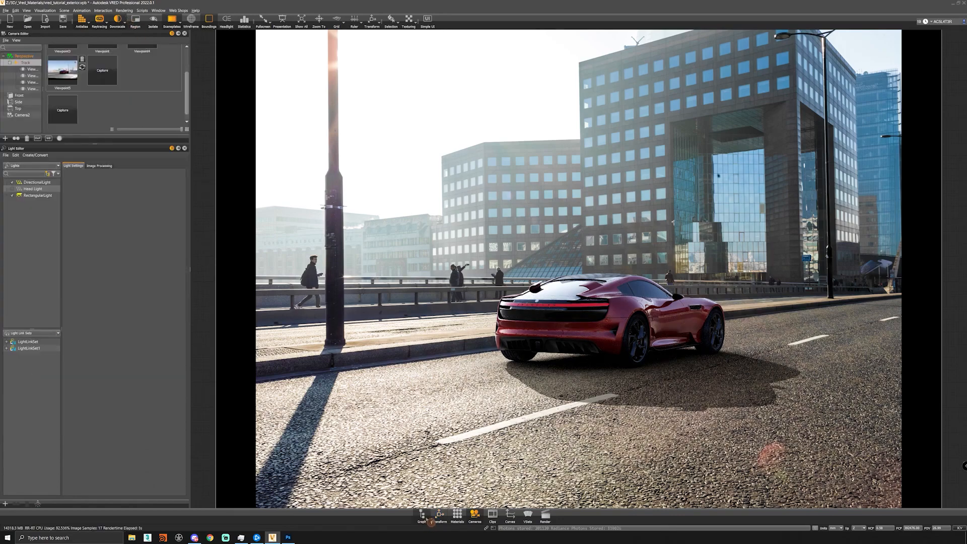
left_click(422, 515)
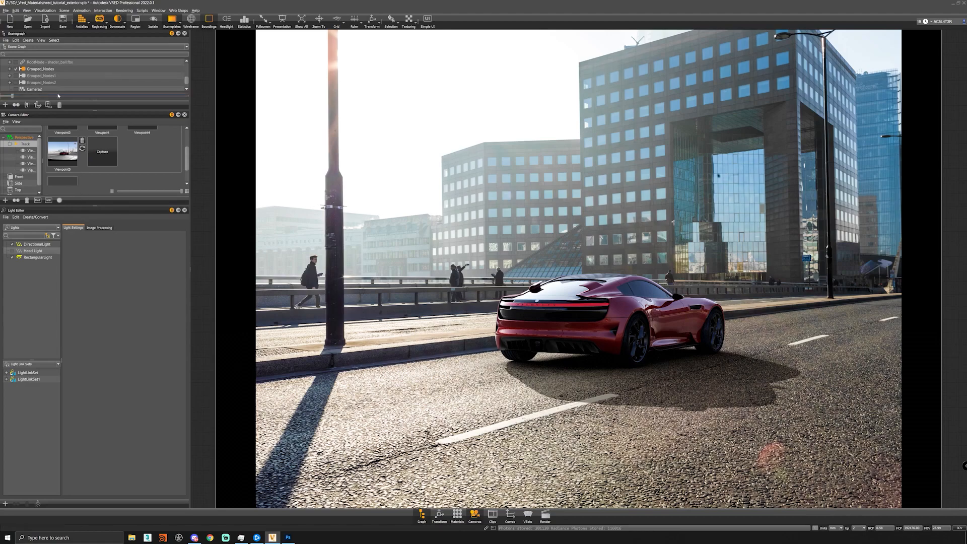
left_click_drag(95, 206, 95, 363)
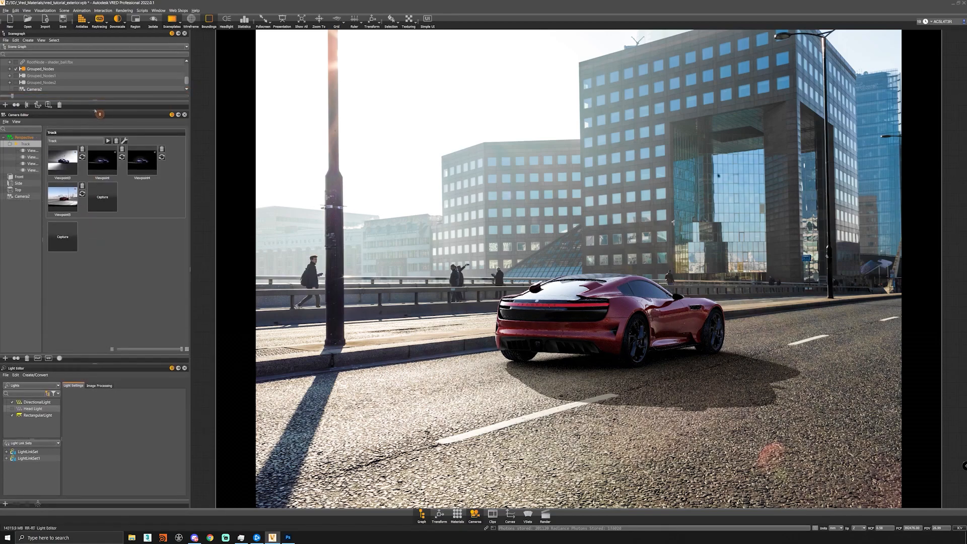
left_click_drag(95, 110, 95, 200)
scroll(131, 78, "up", 2)
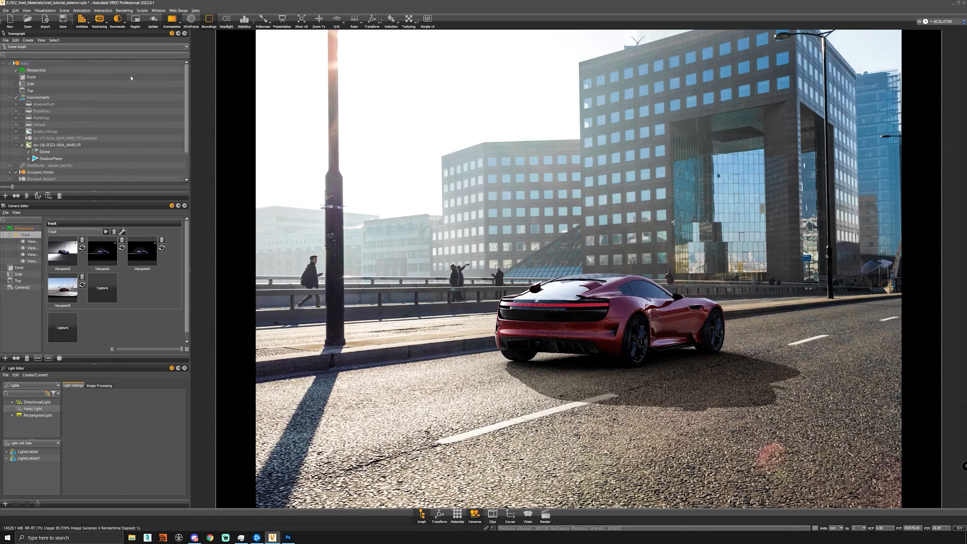
Step: Create a disk light under the scenegraph's Root node
double_click(22, 64)
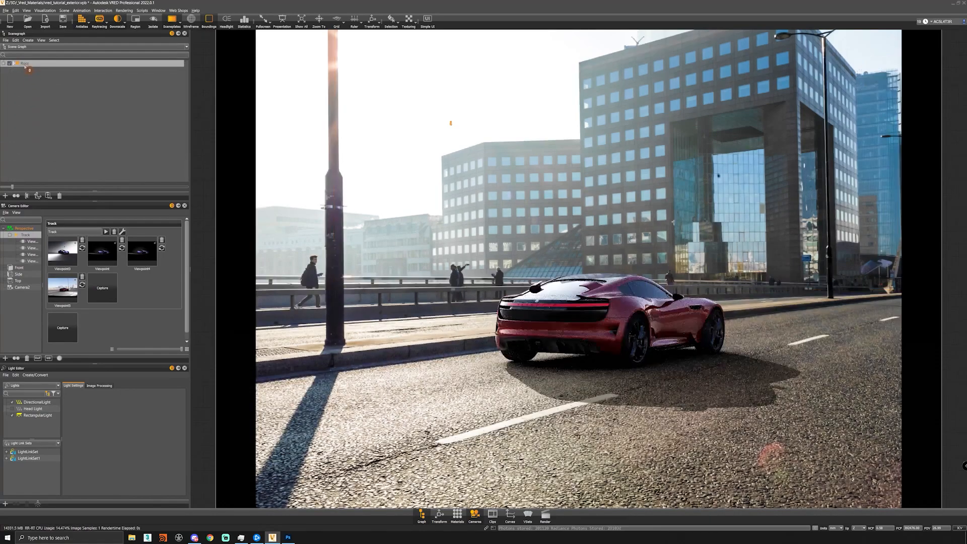
right_click(25, 67)
mouse_move(47, 73)
mouse_move(135, 77)
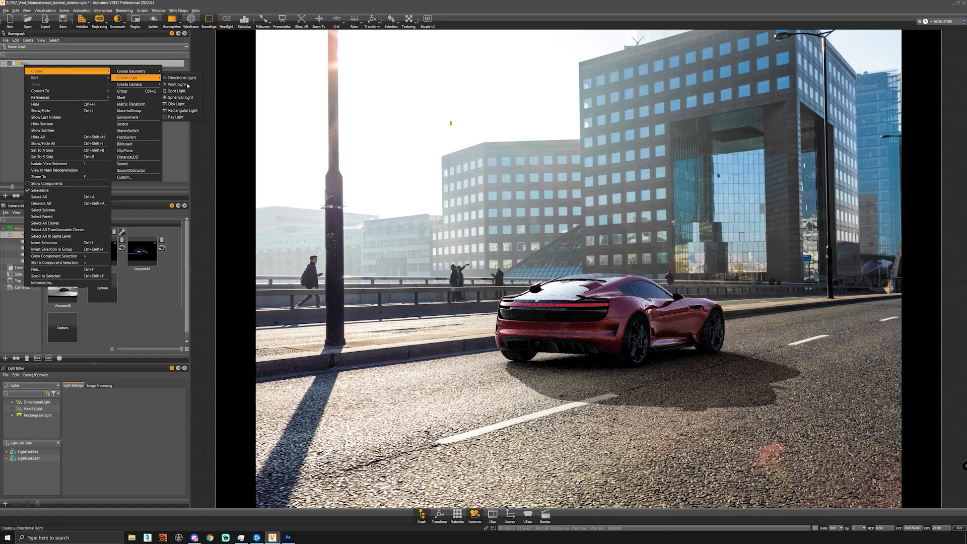
left_click(177, 104)
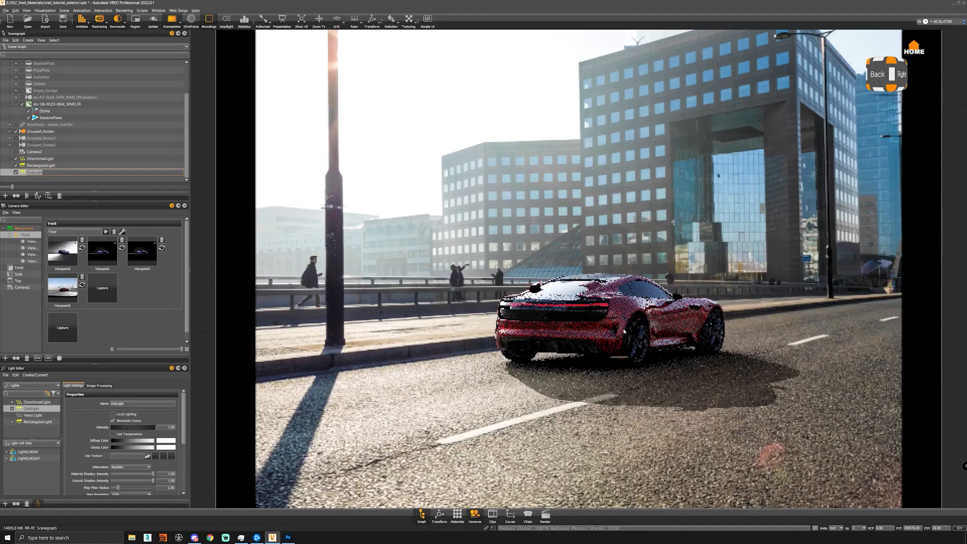
Step: Move the disk light out beside the car between its wheels and raise it to body height
left_click(630, 360)
key("w")
left_click_drag(656, 361, 647, 382)
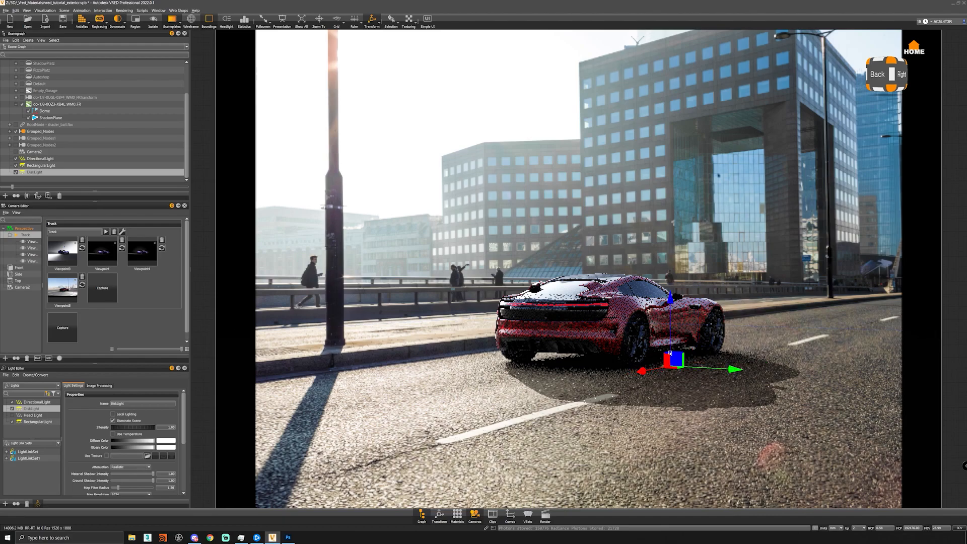
left_click_drag(675, 344, 677, 313)
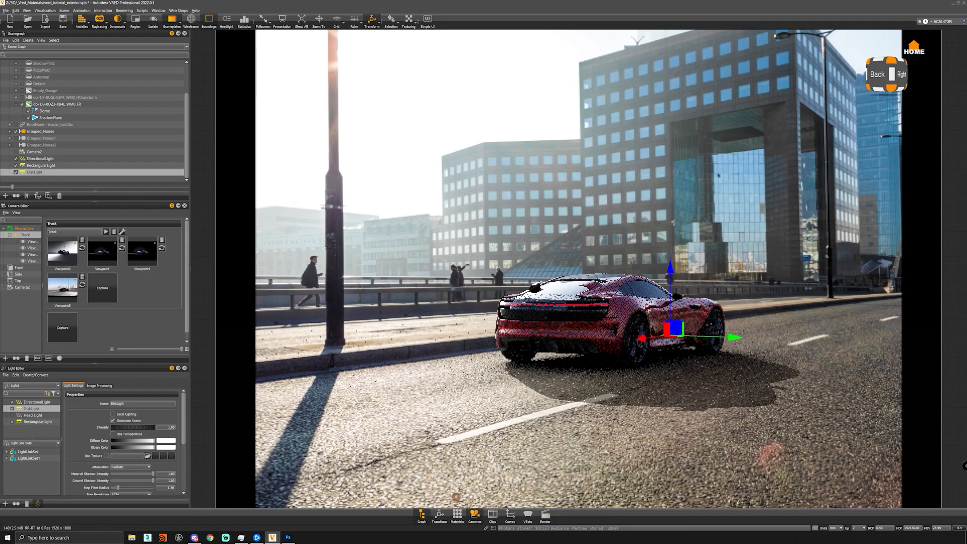
Step: Rotate the disk light -90 degrees about X so it faces the car's side
left_click(439, 515)
mouse_move(99, 117)
left_mouse_down()
mouse_move(123, 117)
mouse_move(89, 119)
left_mouse_up()
type("90")
key("Return")
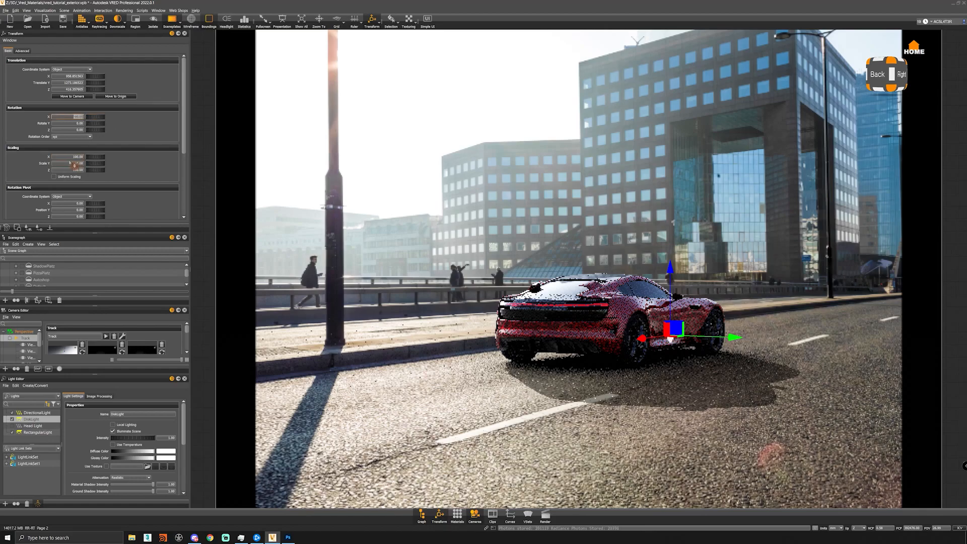
Step: Enable uniform scaling for the disk light, set its scale to 200, and hide the transform gizmo
left_click(56, 176)
type("20")
key("Return")
left_click(372, 21)
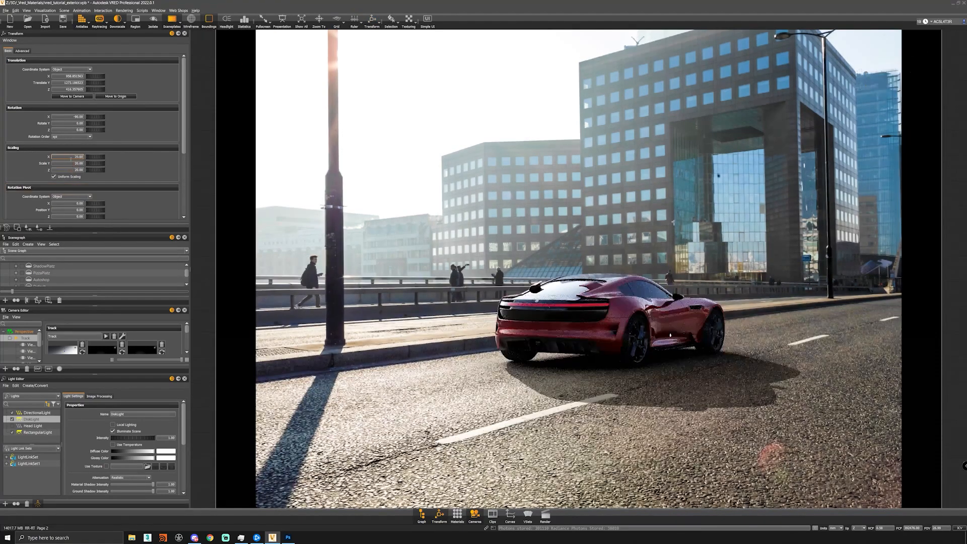
type("200")
key("Return")
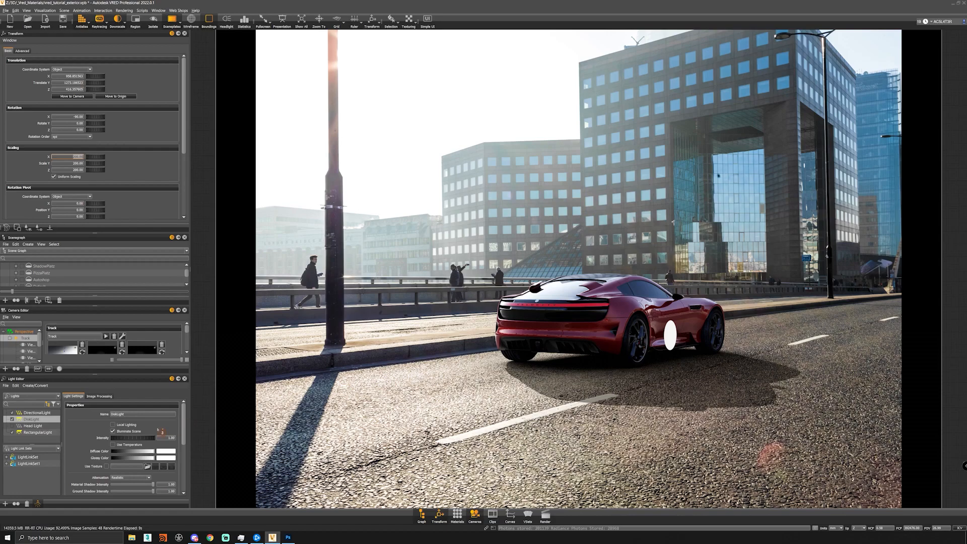
Step: Enable a texture on the disk light, load gradient.png, and set the light's intensity to 200
scroll(81, 450, "down", 1)
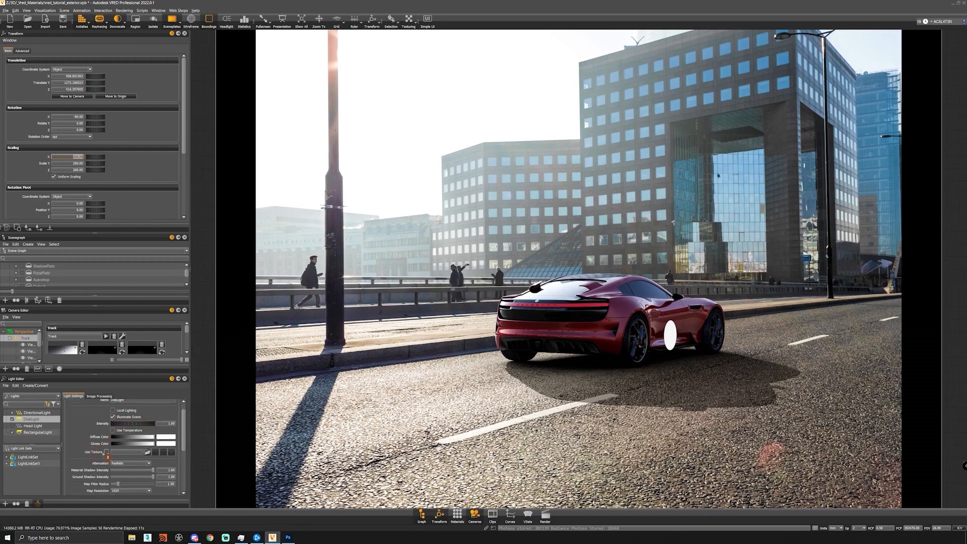
left_click(106, 452)
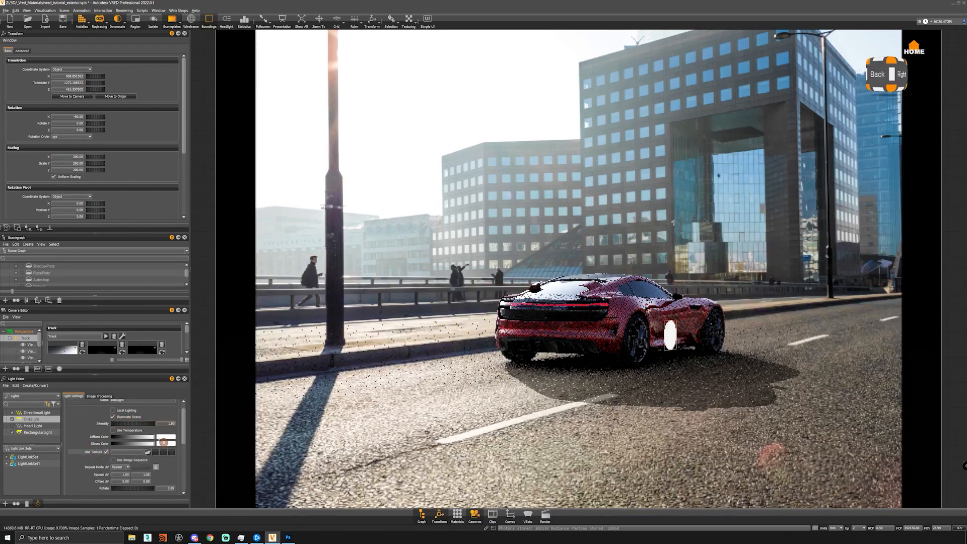
left_click(147, 452)
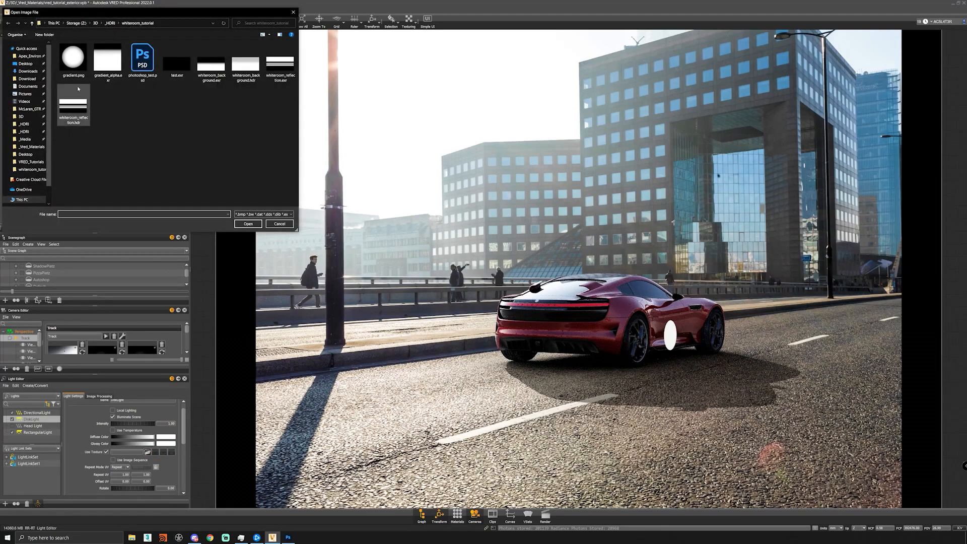
double_click(73, 57)
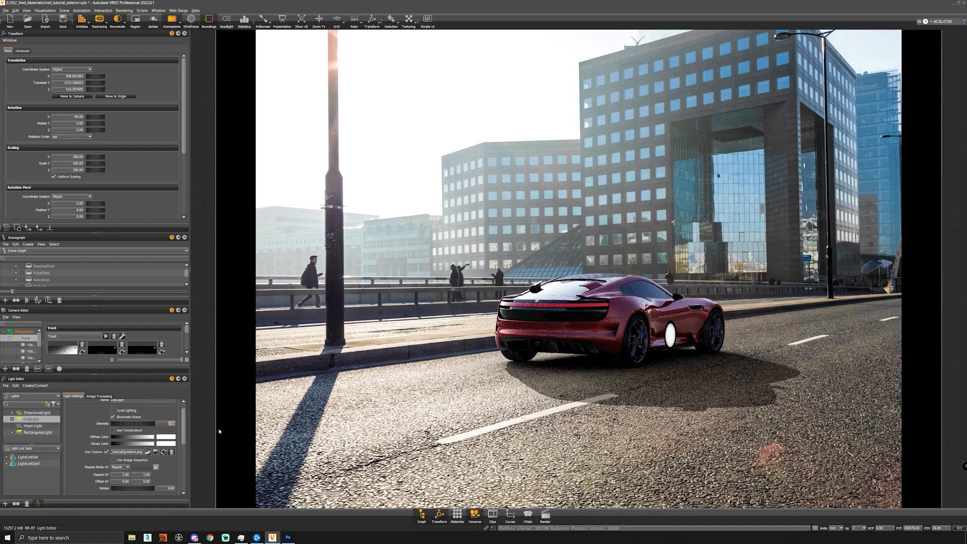
type("200")
key("Return")
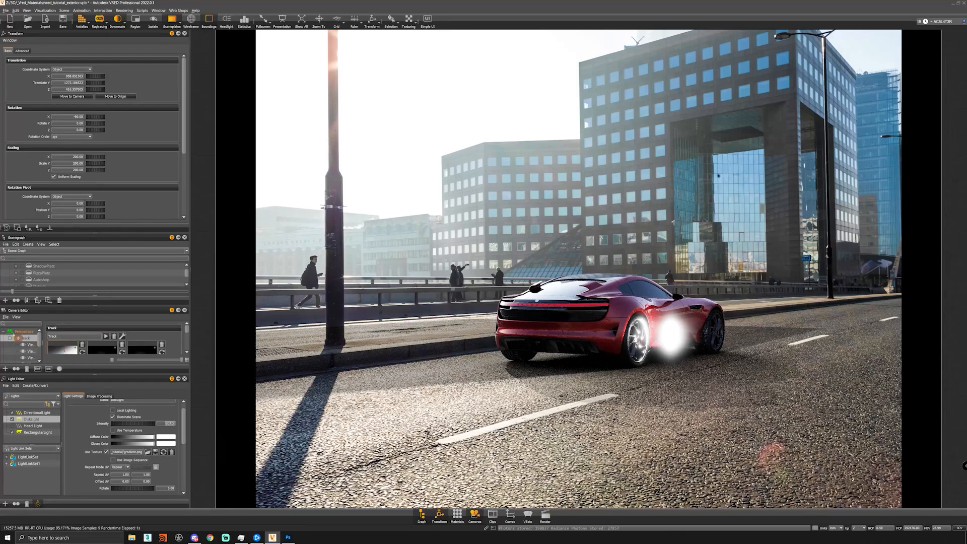
Step: Turn off Glow in the Perspective camera's image processing settings
left_click(21, 332)
left_click(85, 325)
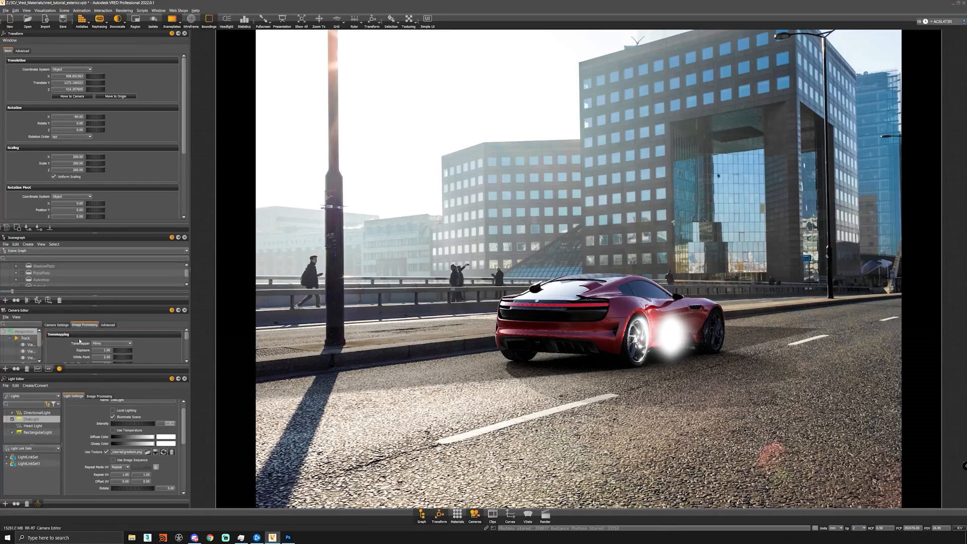
scroll(64, 347, "down", 5)
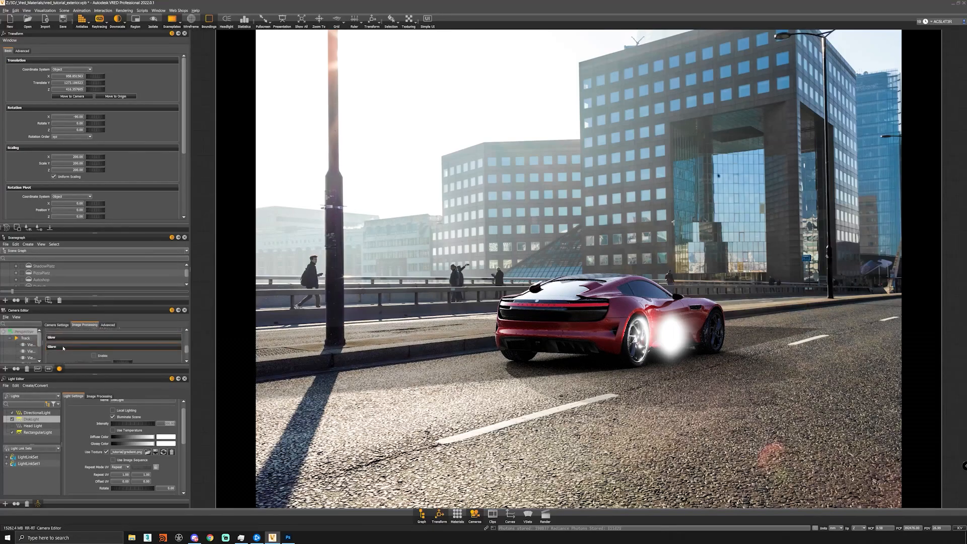
left_click(95, 338)
left_click(94, 347)
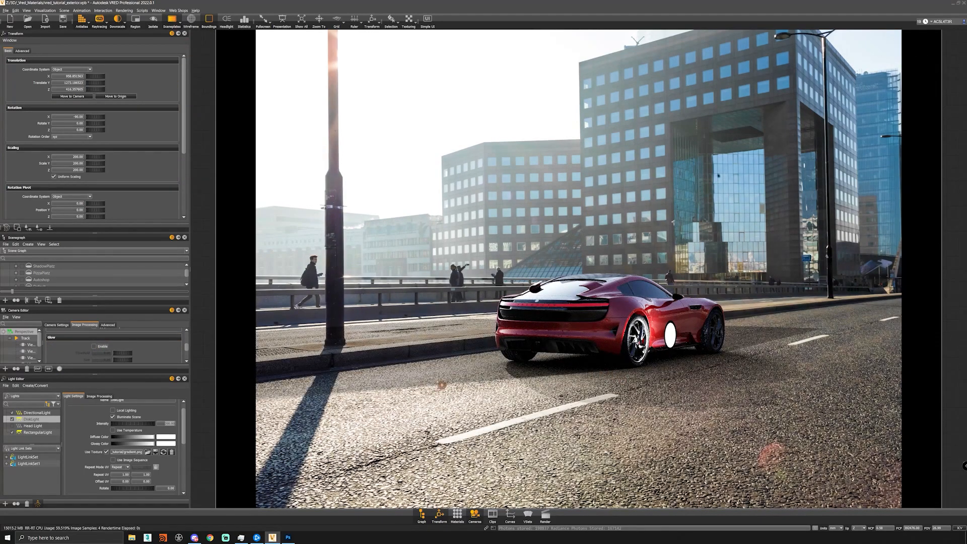
Step: Lower the disk light slightly, enlarge it to a scale of about 251 in X and Y, and reduce its intensity
left_click(668, 346)
key("shift+w")
left_click_drag(671, 315, 671, 316)
mouse_move(677, 328)
left_mouse_down()
mouse_move(677, 313)
mouse_move(676, 345)
left_mouse_up()
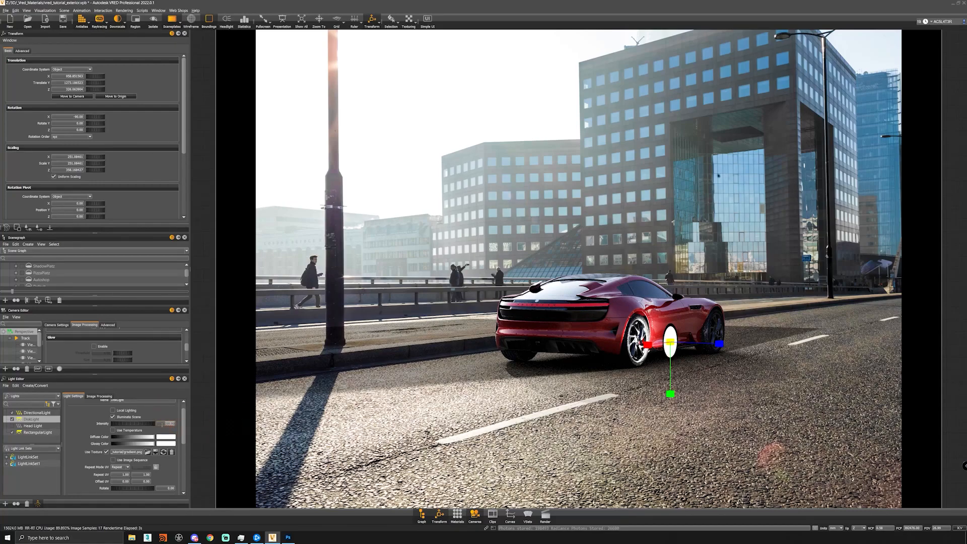
key("Return")
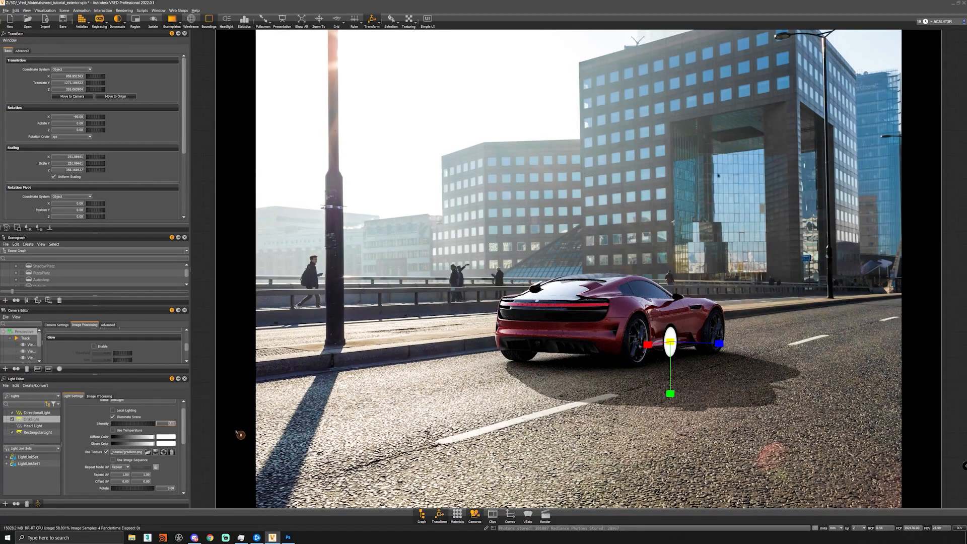
Step: Turn off Primary Visibility and Cast Shadow On Shadow Material for the disk light
scroll(86, 463, "down", 3)
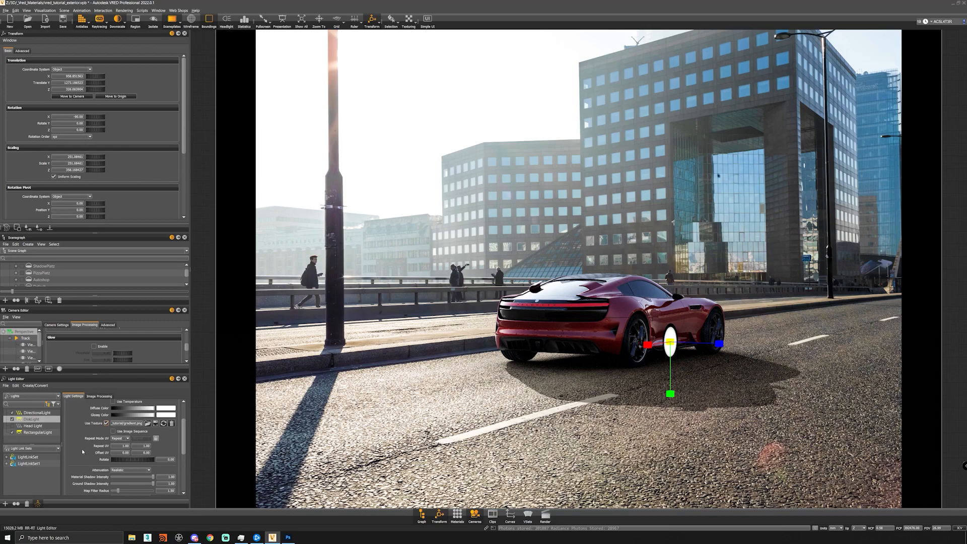
scroll(83, 452, "down", 5)
scroll(71, 444, "down", 2)
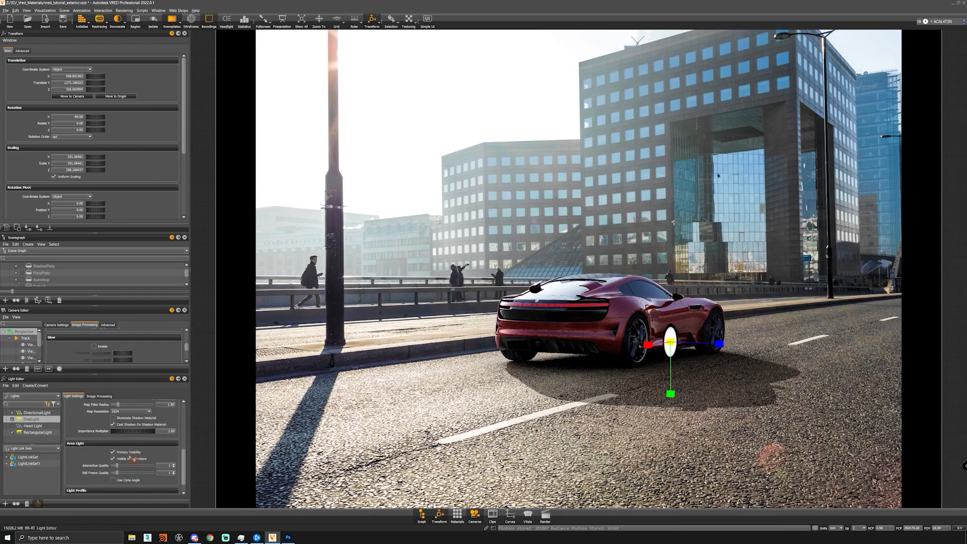
left_click(134, 453)
scroll(99, 453, "up", 1)
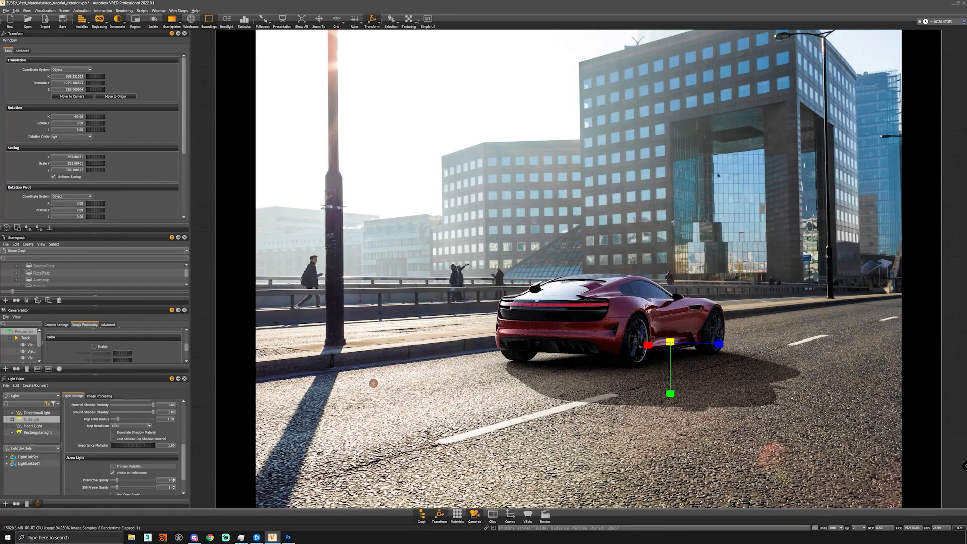
Step: Set the disk light's intensity to 1
scroll(164, 409, "up", 6)
double_click(166, 410)
type("1")
key("Return")
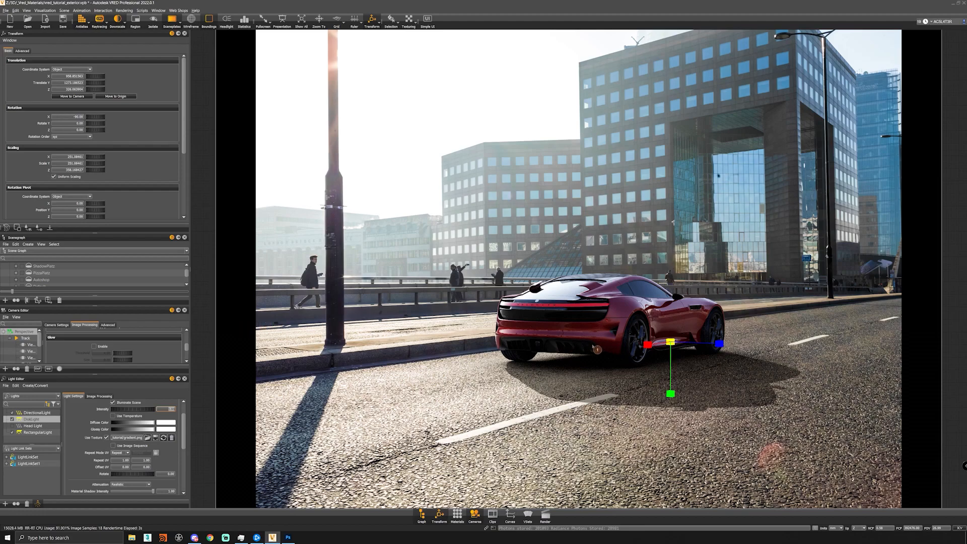
Step: Duplicate the disk light and move the copy forward along X to beside the car's front wheel
key("shift+w")
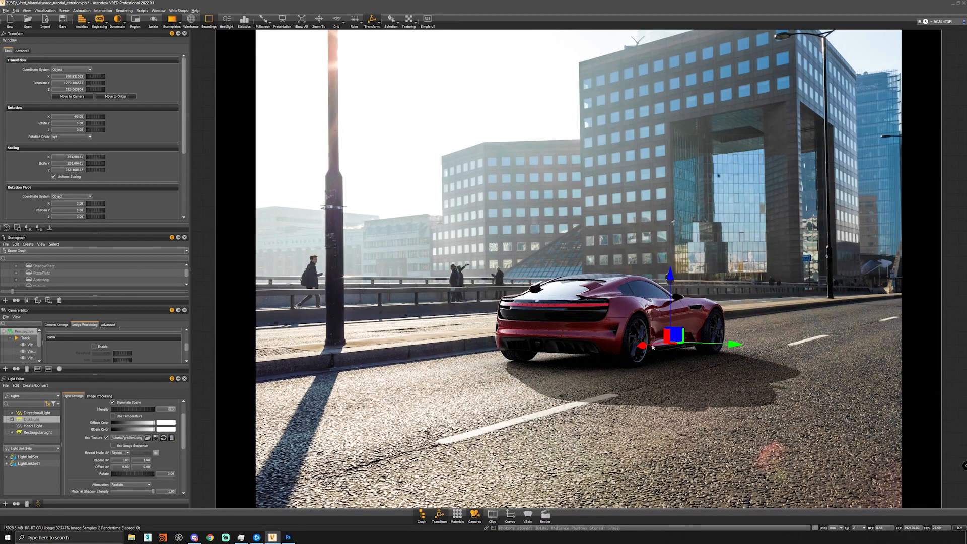
key("ctrl+d")
left_click_drag(663, 347, 722, 336)
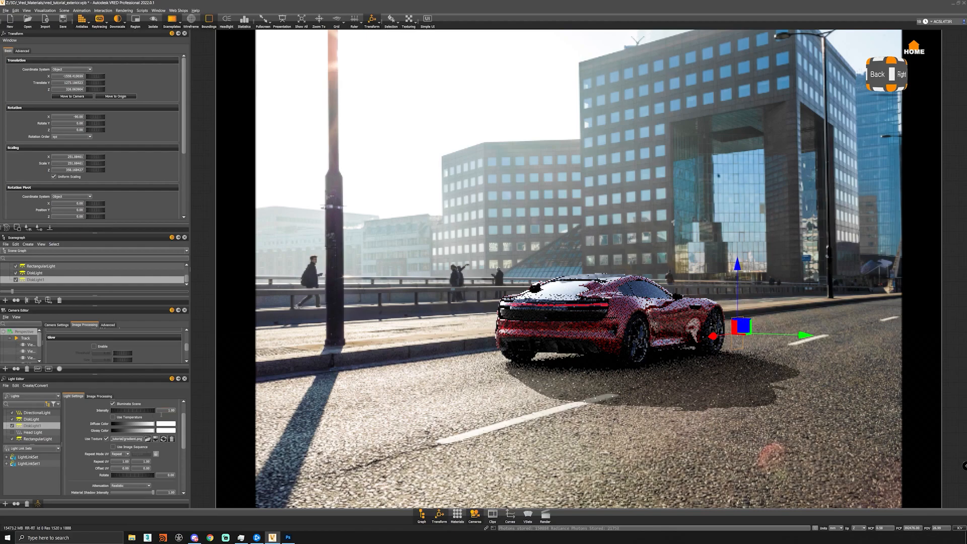
Step: Set the copied disk light's intensity to 20
left_click_drag(161, 410, 201, 411)
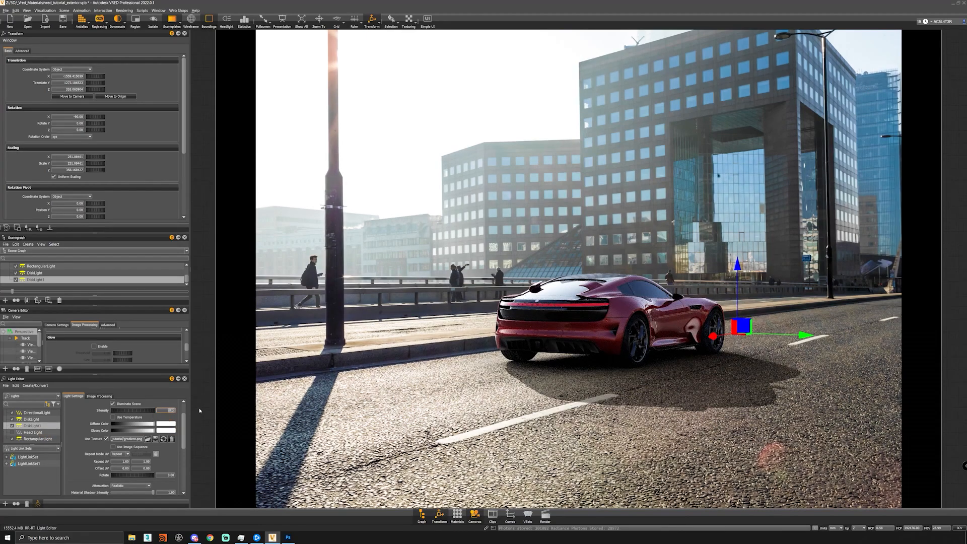
type("20")
key("Return")
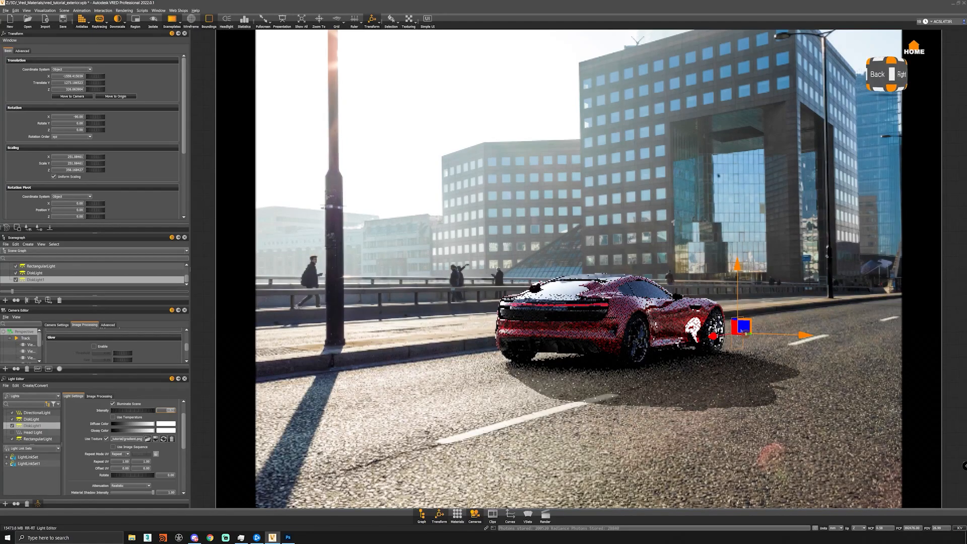
Step: Turn off uniform scaling for the copied disk light and set its X, Y and Z scale to 250
mouse_move(739, 342)
left_mouse_down()
mouse_move(741, 353)
mouse_move(742, 338)
mouse_move(729, 337)
left_mouse_up()
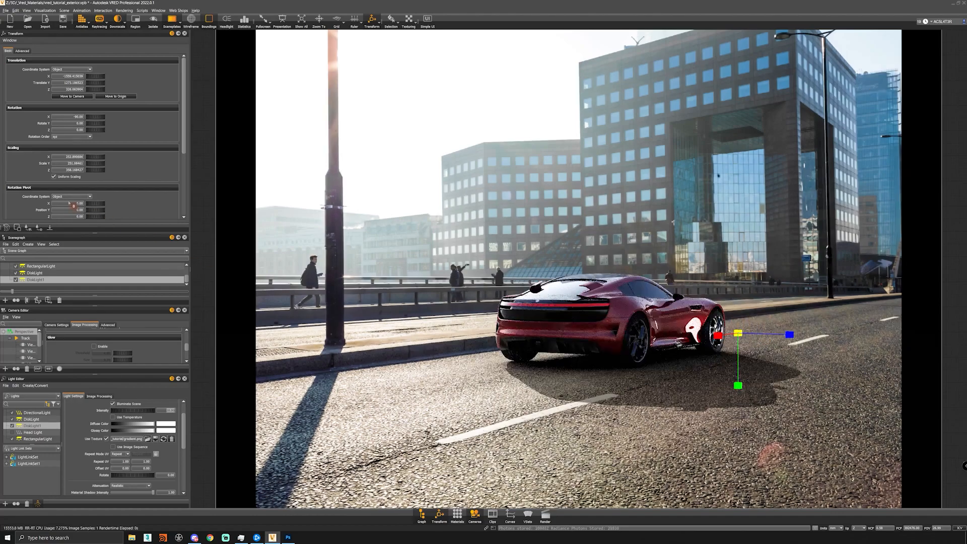
left_click_drag(64, 157, 154, 162)
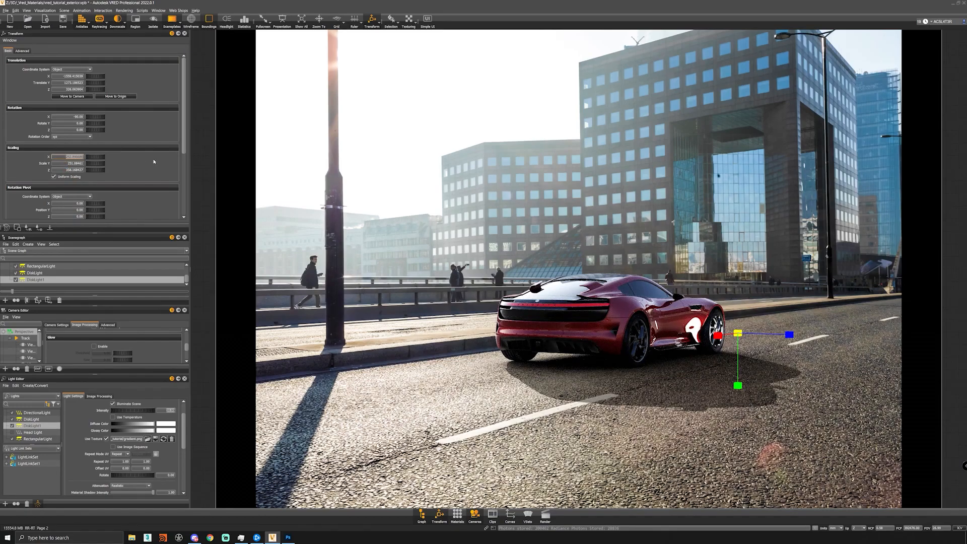
left_click(76, 179)
type("250")
key("Tab")
type("250")
key("Tab")
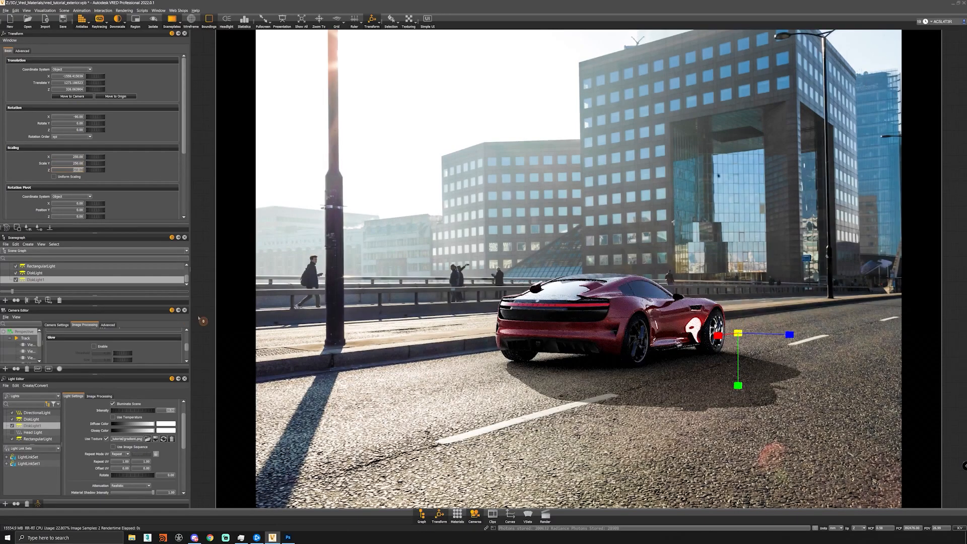
Step: Set the copied disk light's intensity to 1.25
left_click(160, 411)
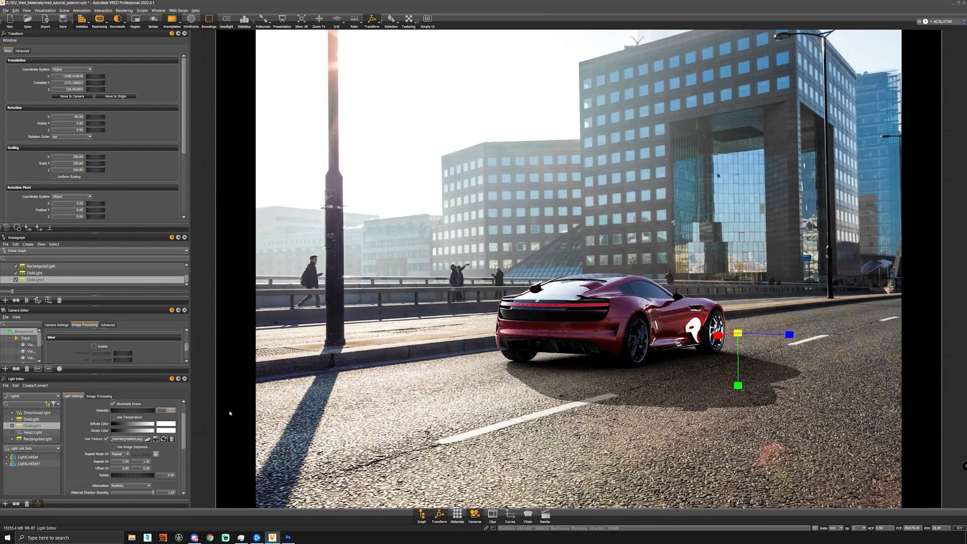
type("1")
key("Return")
type("1")
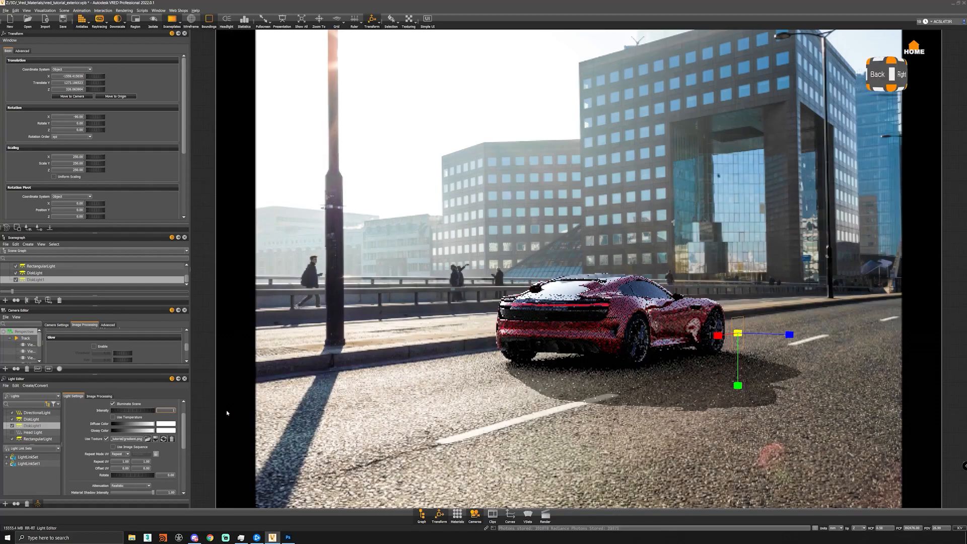
key("Return")
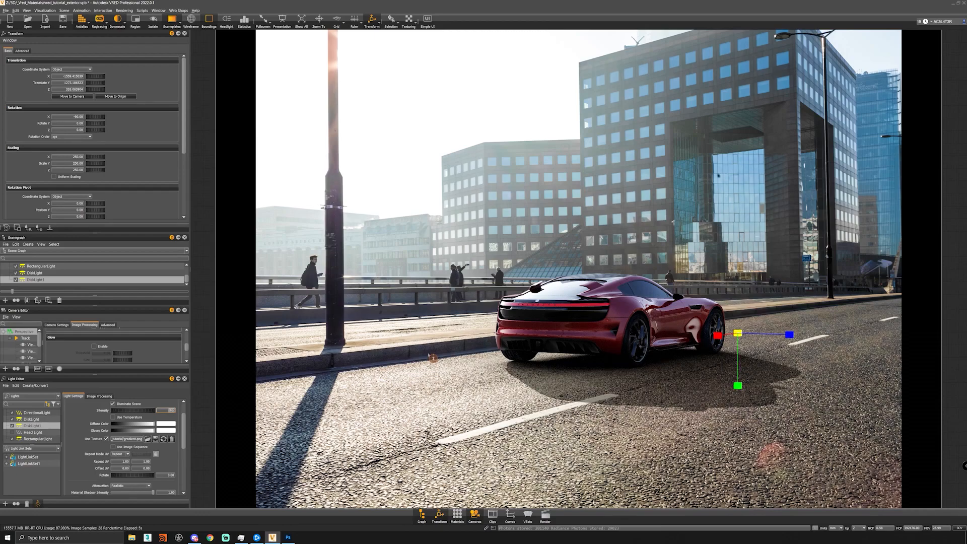
Step: Create a new light link set, name it front_wheel_reflection and expand its contents
right_click(22, 479)
left_click(49, 482)
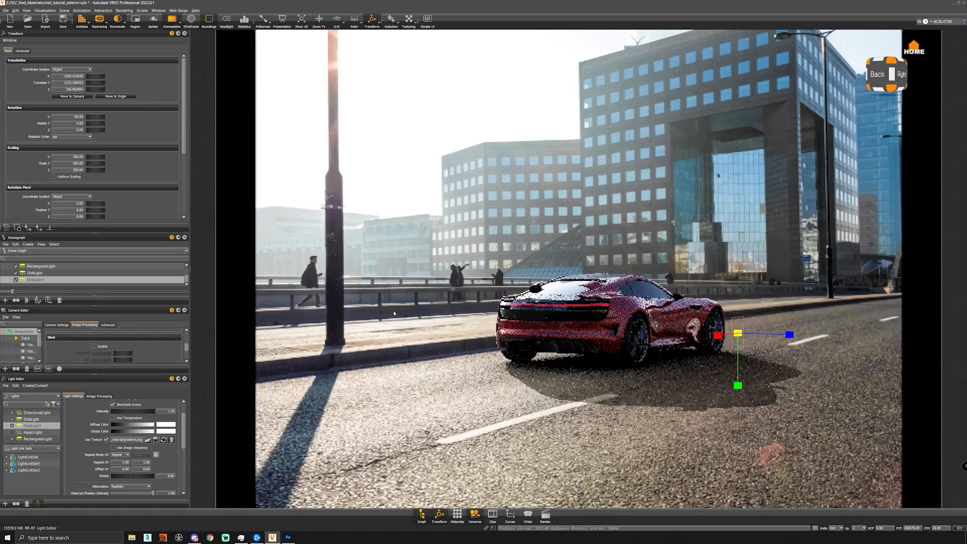
type("front_wheel")
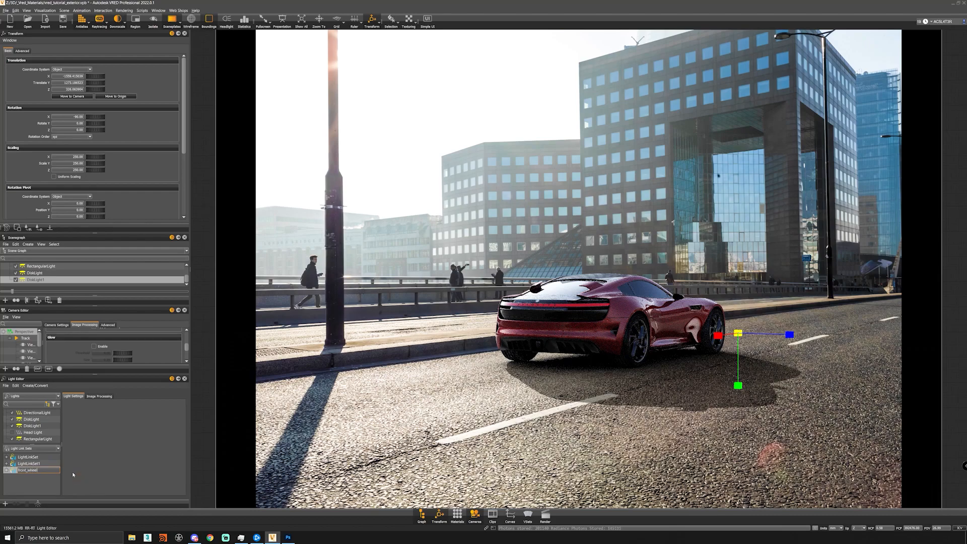
type("_reflection")
key("Return")
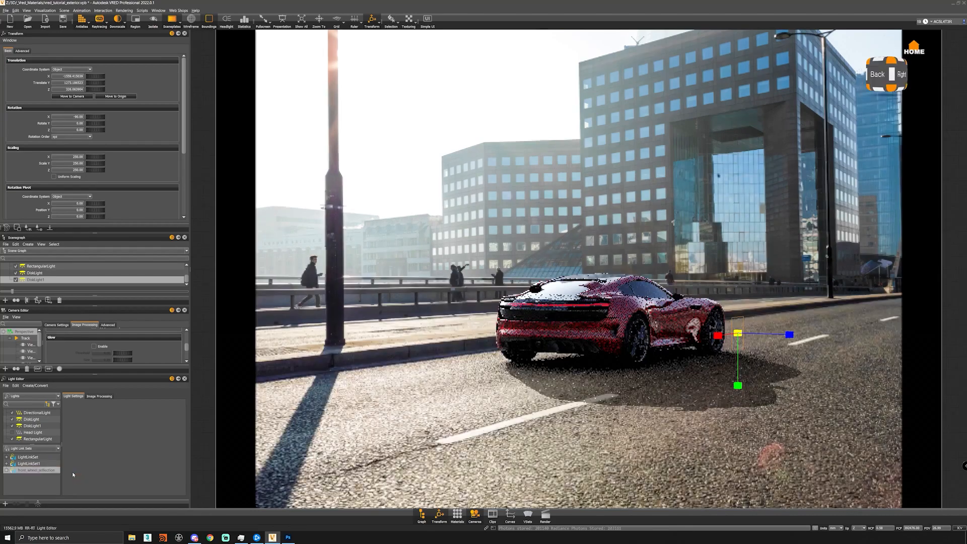
left_click(7, 470)
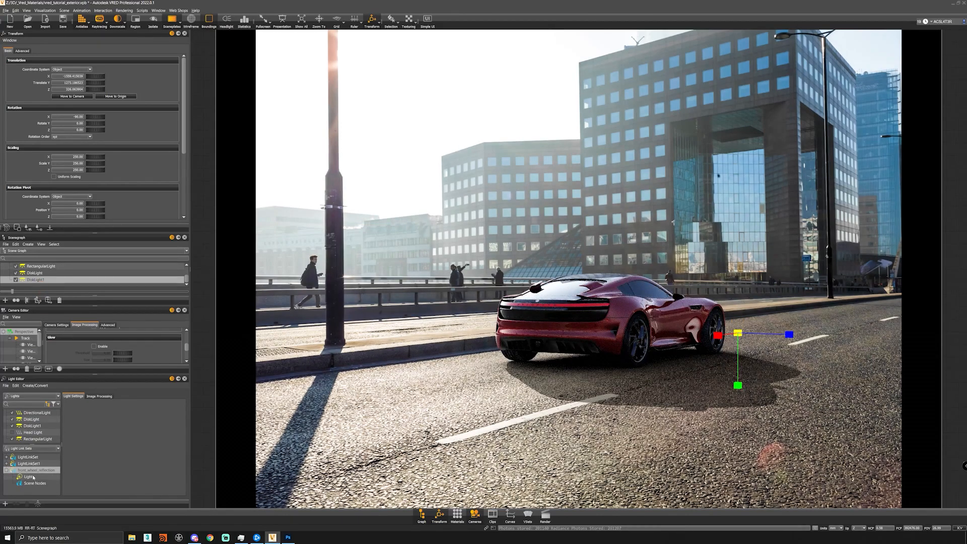
Step: Add the front-wheel disk light to the new link set's lights and rename the light FR_Wheel_Reflection
left_click(39, 274)
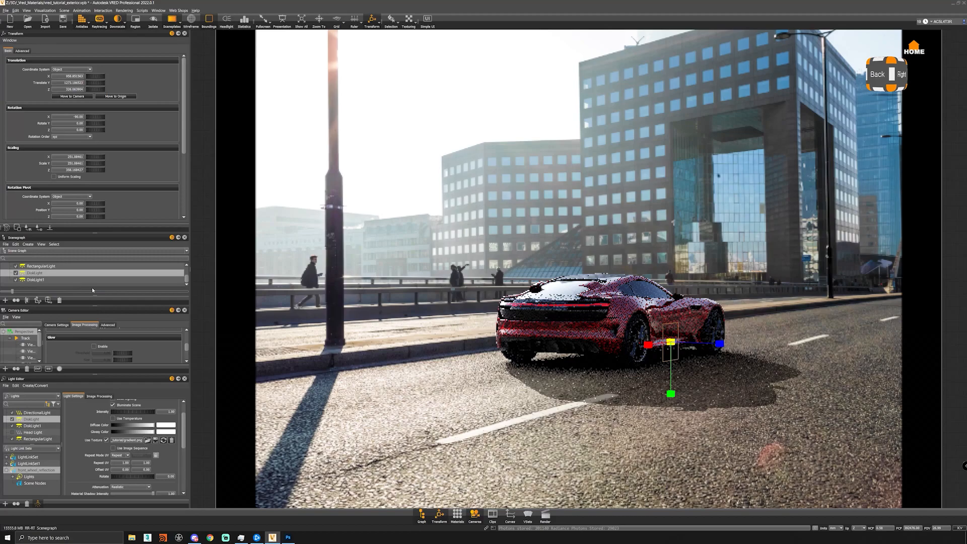
double_click(79, 280)
type("fron")
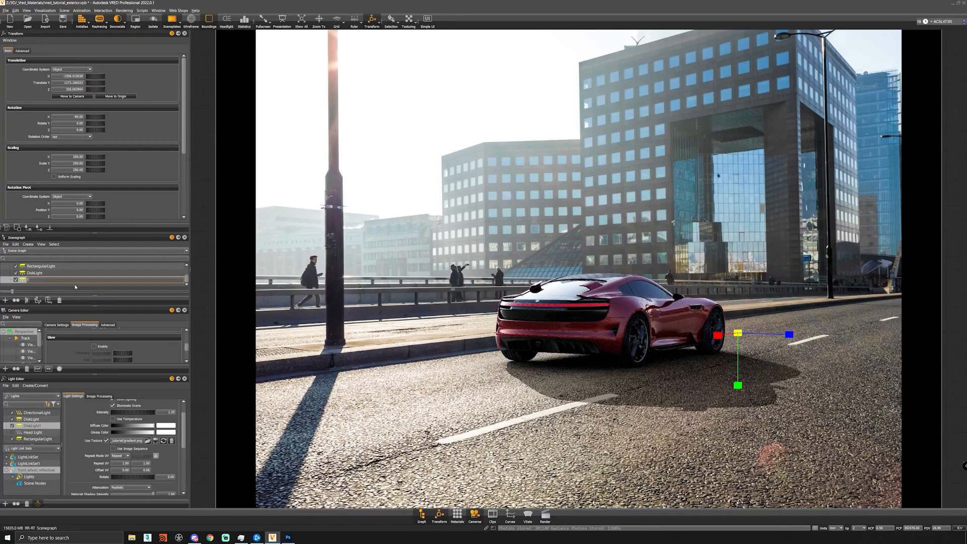
type("FR_Wheel_Reflection")
key("Return")
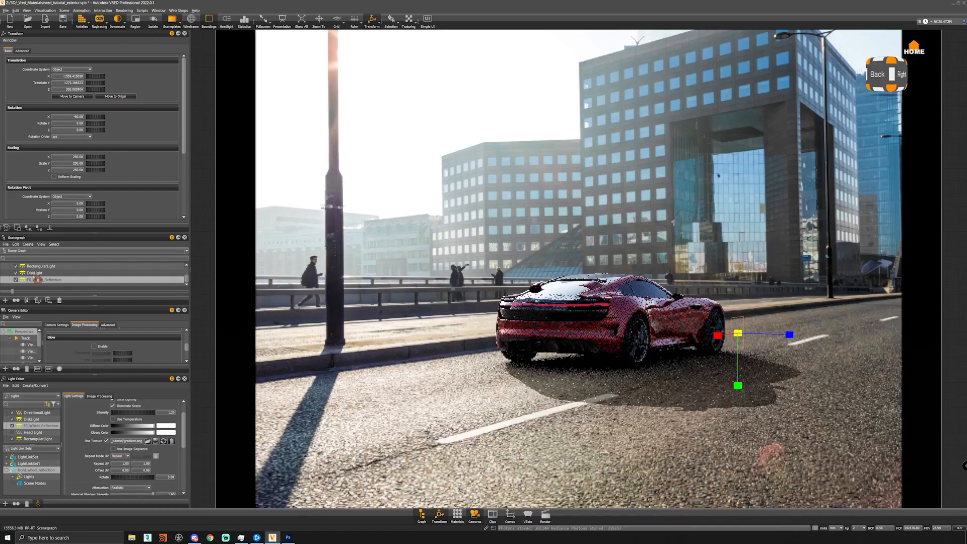
Step: Rename the rear-wheel disk light RR_Wheel_Reflection and the rectangular light Diffusor_Reflection
double_click(34, 273)
type("RR_")
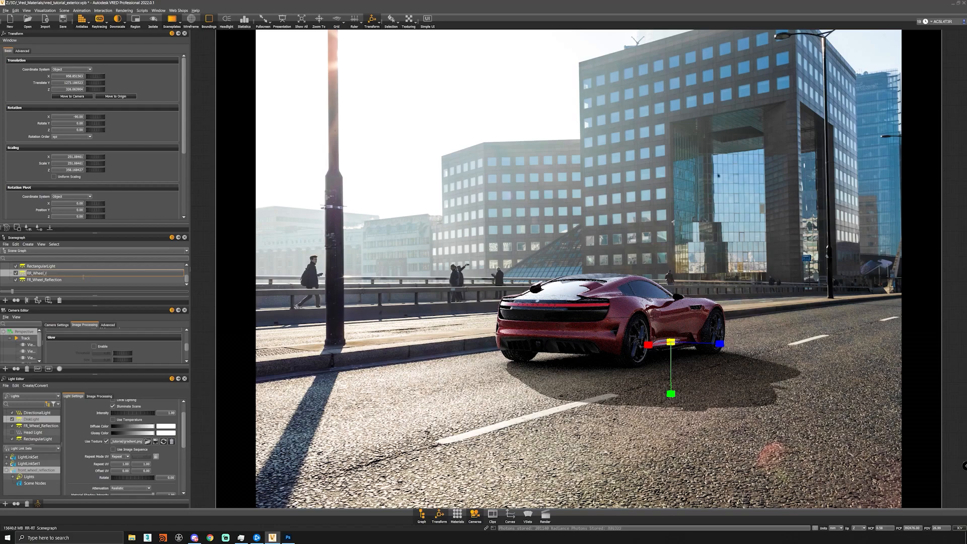
type("Wheel_Reflection")
key("Return")
double_click(51, 267)
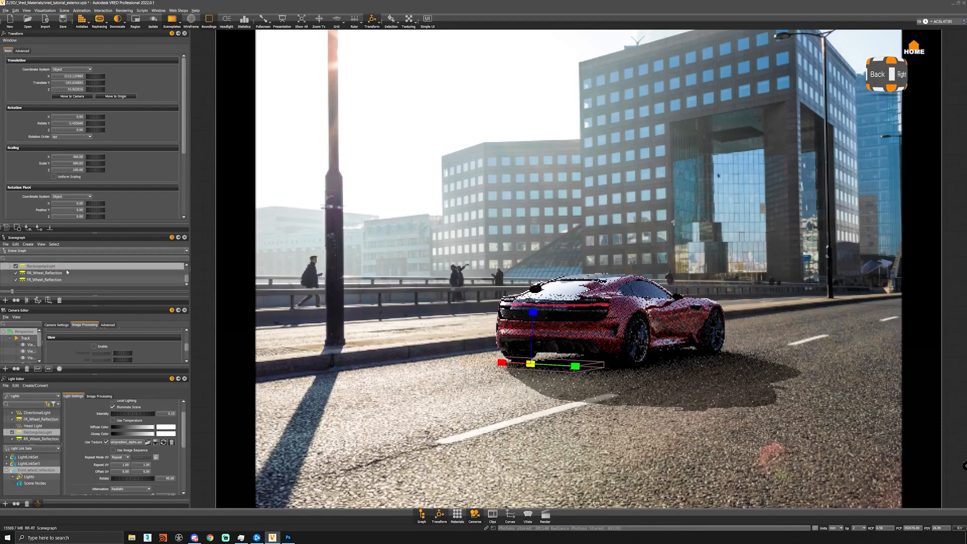
type("Diffusor_Reflection")
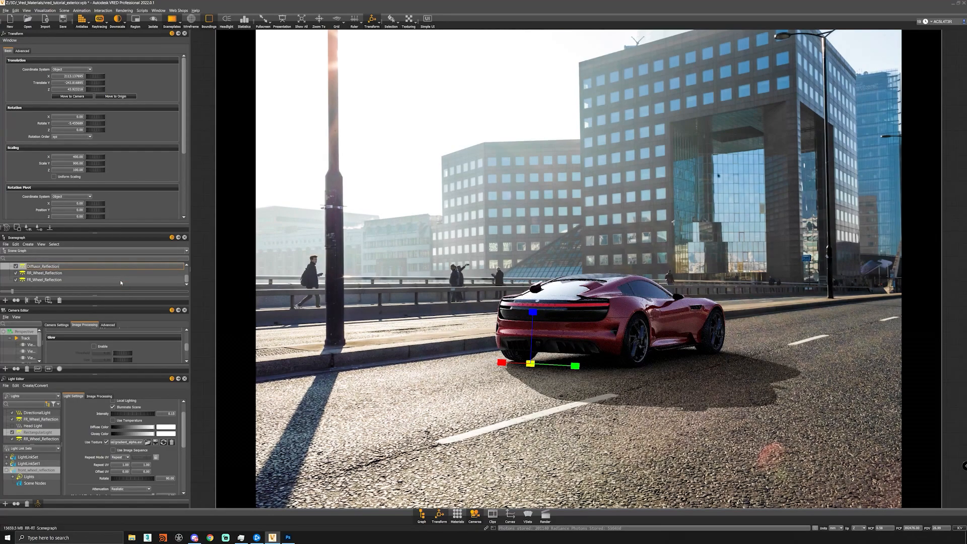
key("Return")
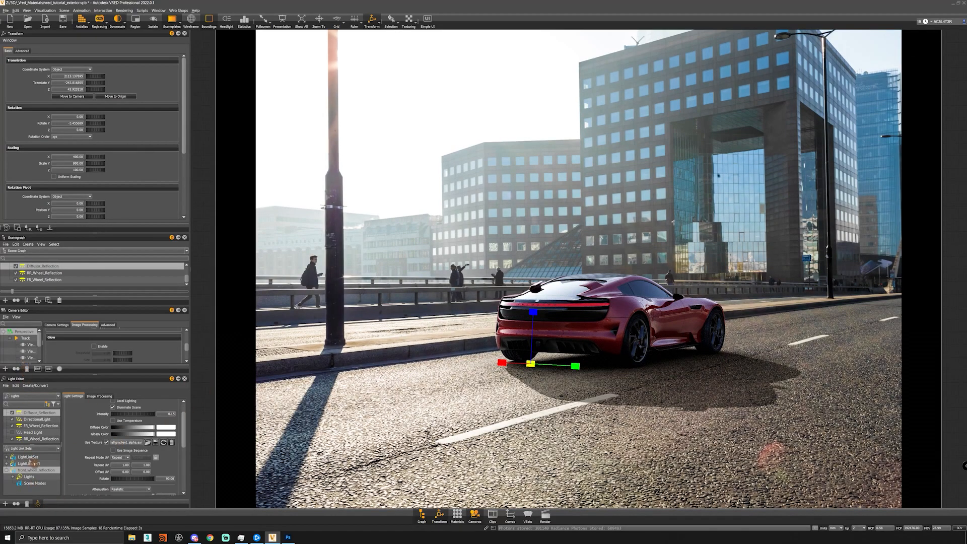
Step: Frame the car's front right wheel up close with nothing selected and close the transform settings
left_click(44, 280)
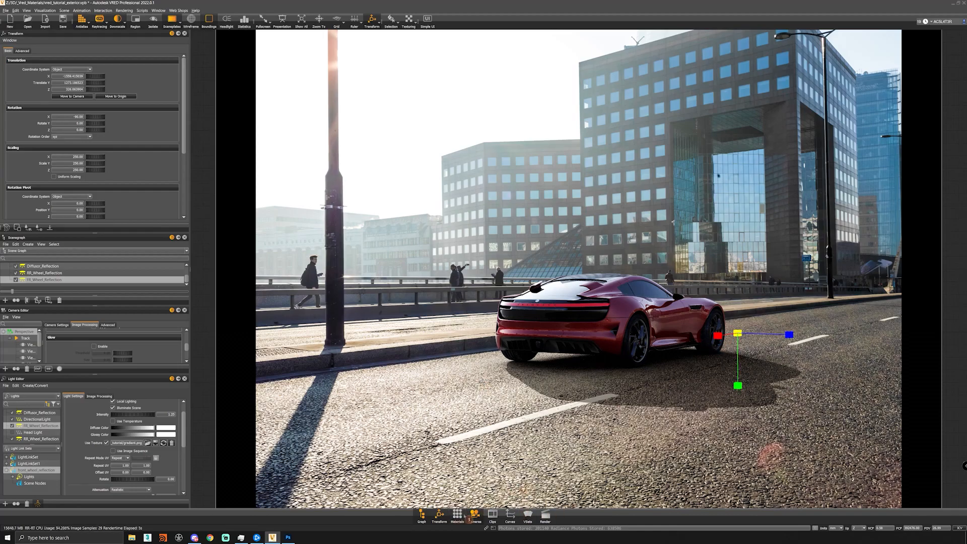
left_click_drag(726, 368, 509, 381)
right_click_drag(509, 381, 515, 471)
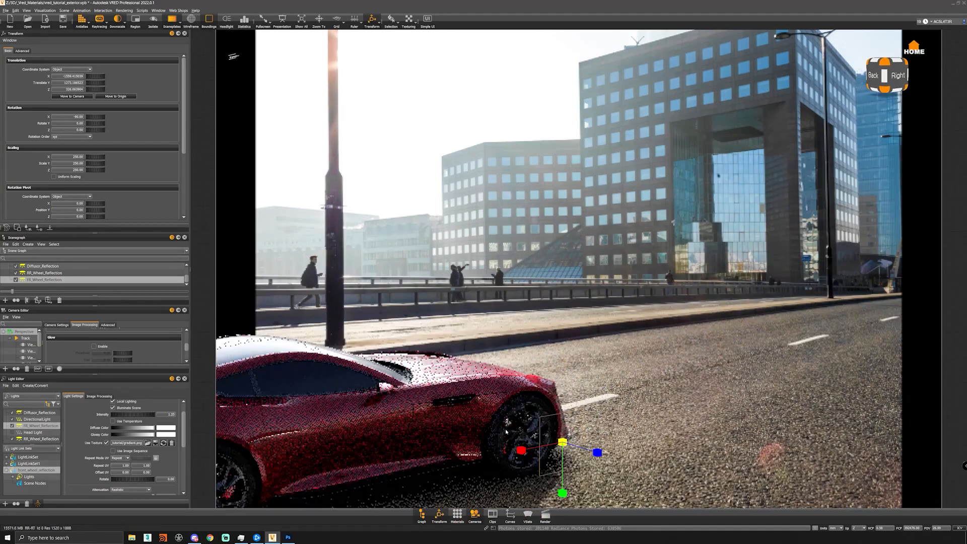
middle_click_drag(514, 471, 527, 371)
scroll(528, 370, "up", 5)
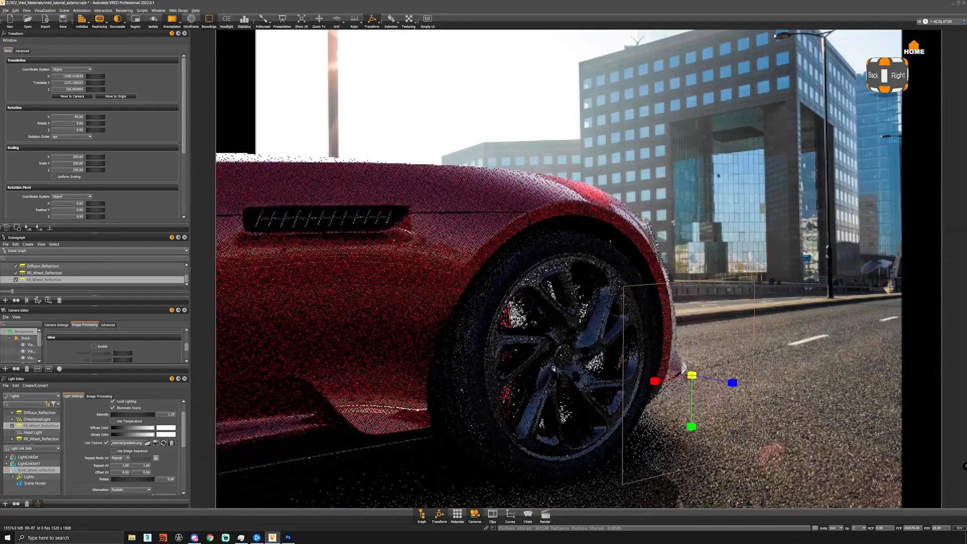
key("Escape")
left_click(196, 24)
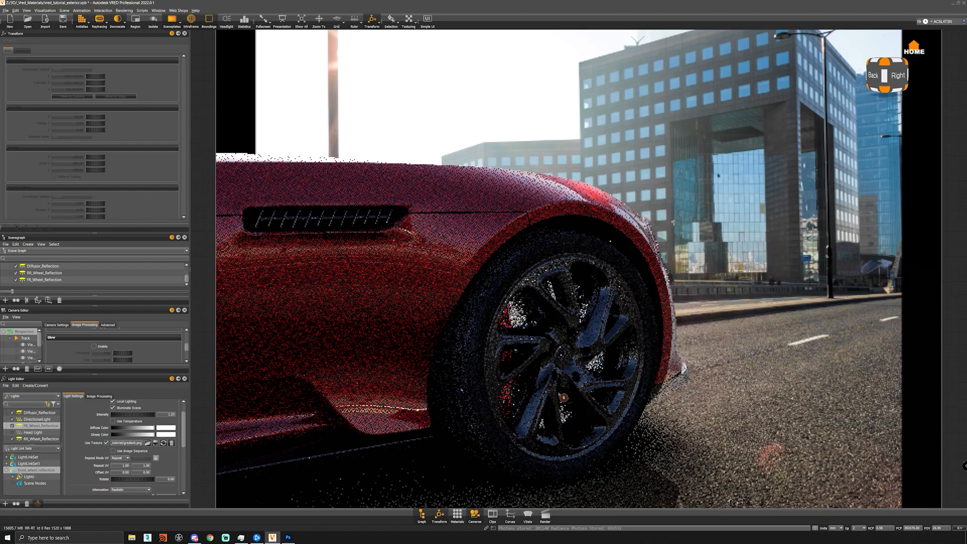
right_click_drag(558, 394, 396, 271, "alt")
left_click(185, 33)
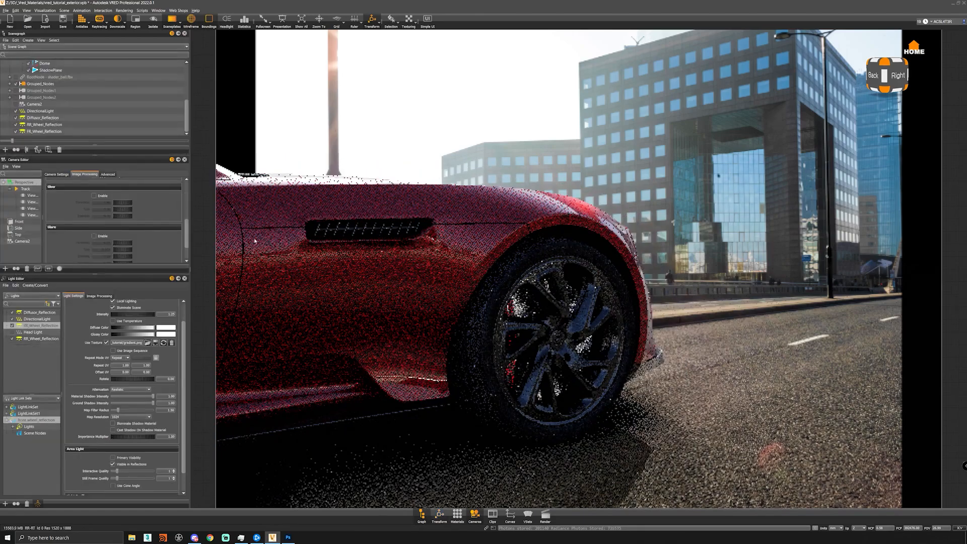
Step: Make the Project_Velocity_Coupe node inside Grouped_Nodes selectable in the scene
scroll(11, 98, "up", 1)
left_click(10, 104)
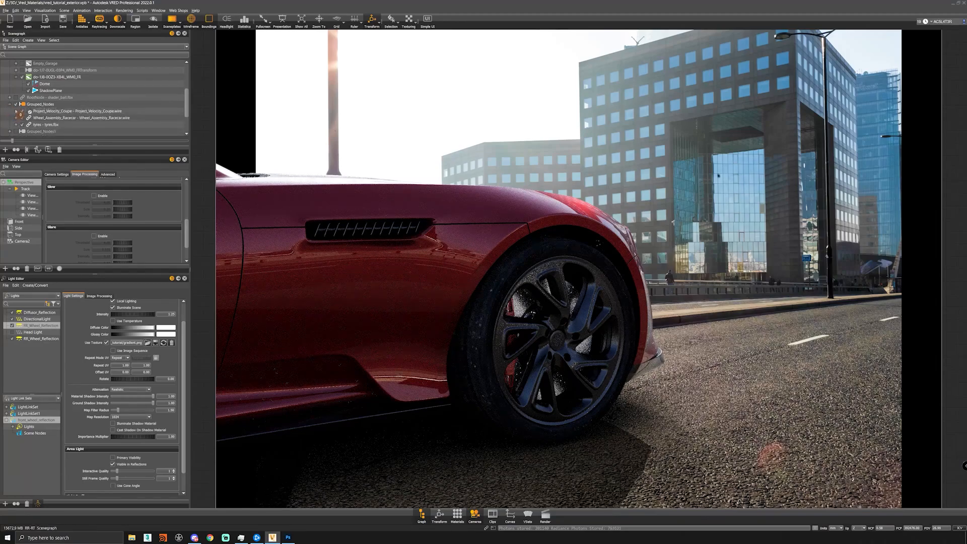
right_click(40, 111)
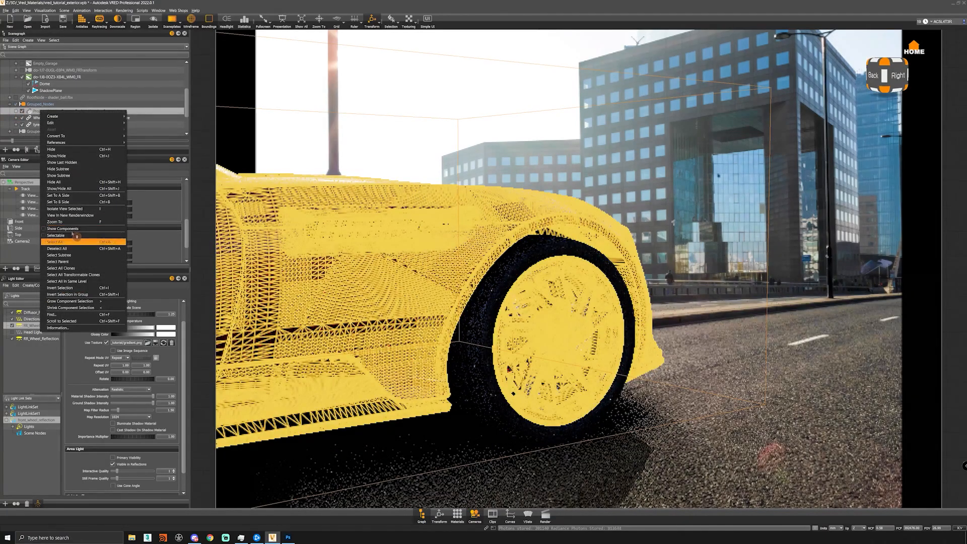
left_click(70, 235)
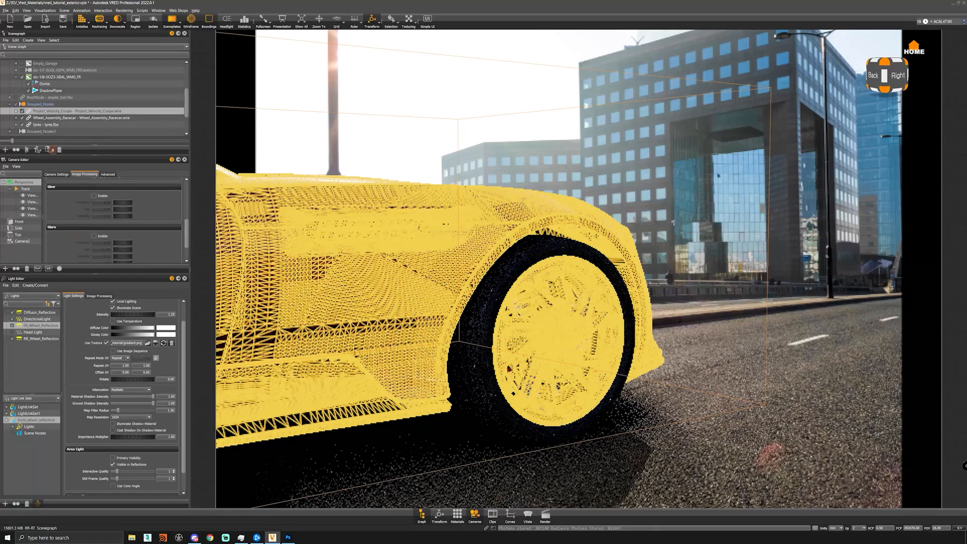
Step: Select the nodes using the front rim's Chrome matte material and add them to the front-wheel link set's scene nodes
left_click(547, 334, "shift")
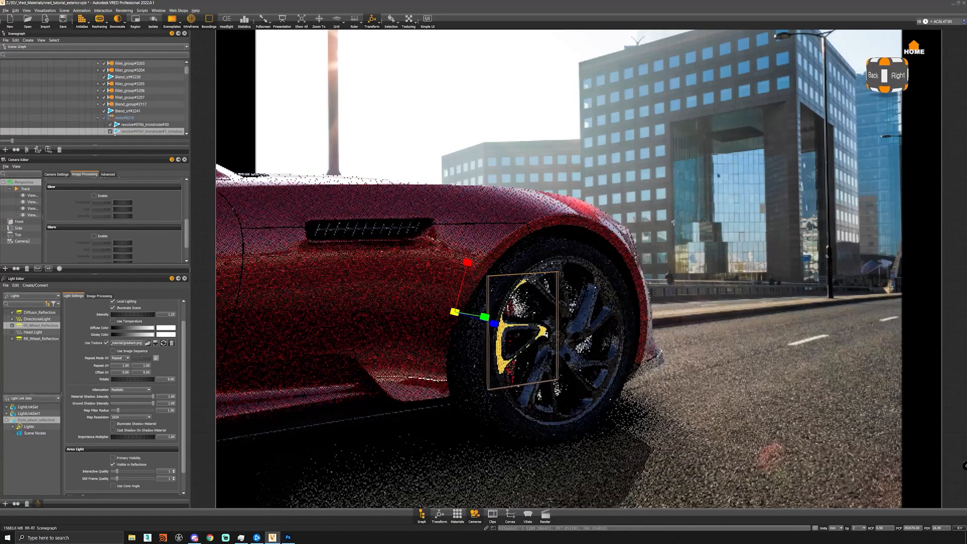
left_click(457, 515)
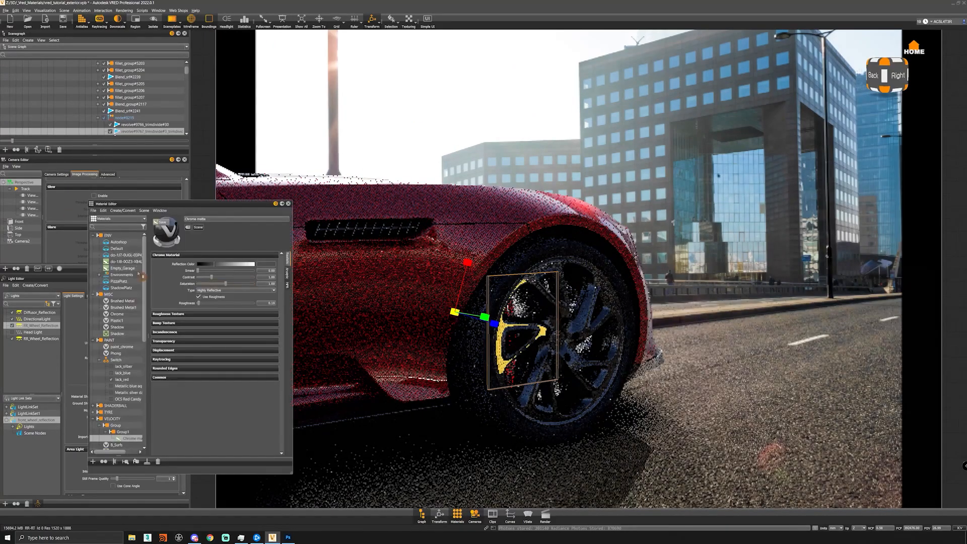
left_click(138, 438)
left_click(472, 369)
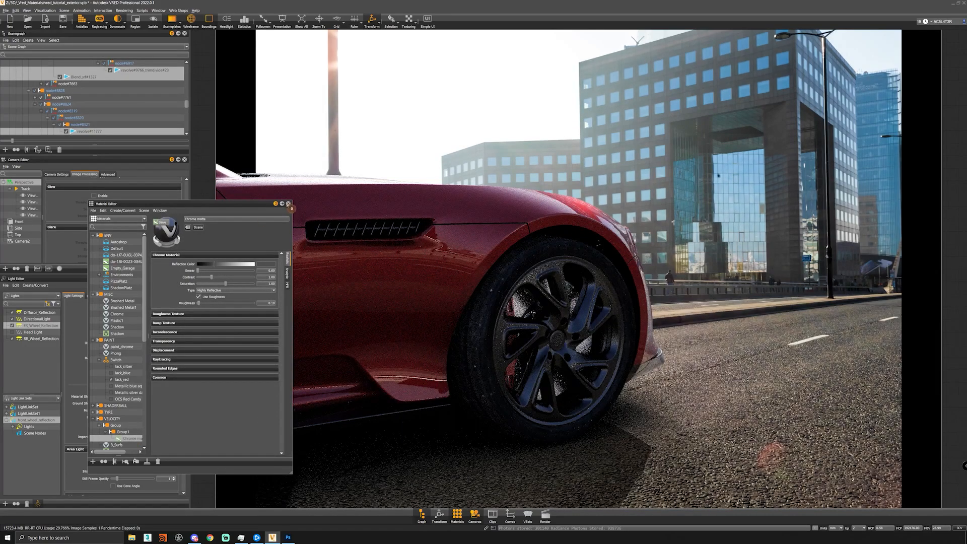
left_click(288, 203)
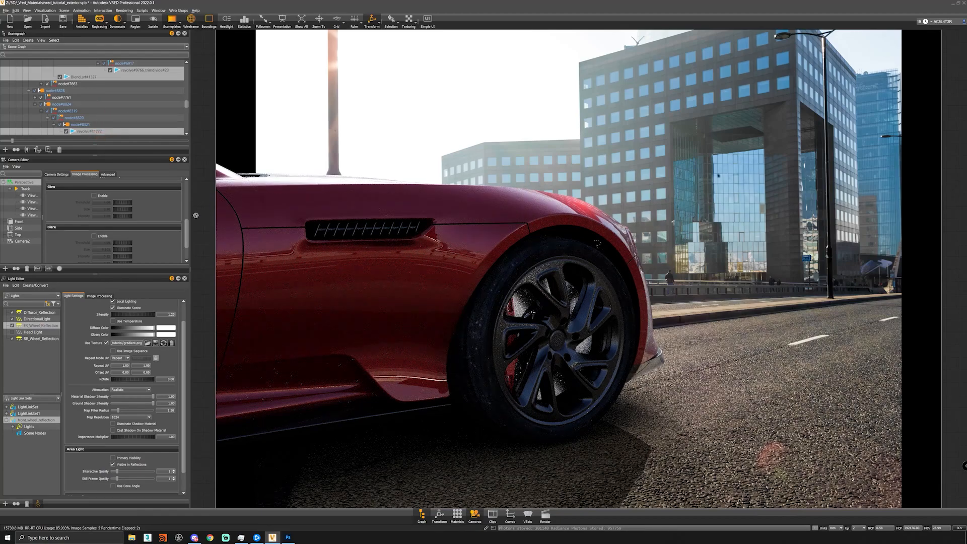
left_click(33, 434)
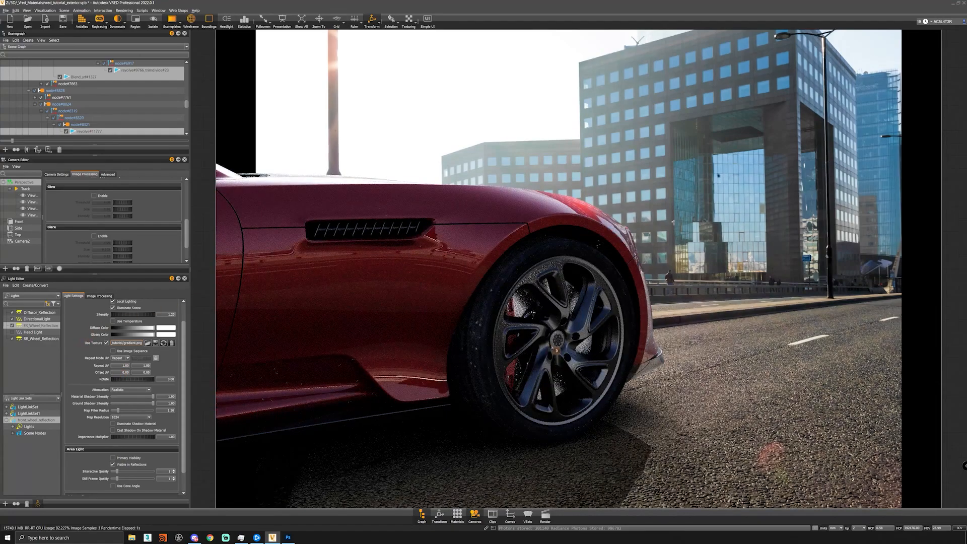
Step: Restore the saved camera viewpoint showing the whole car and collapse the front-wheel light link set
right_click_drag(551, 358, 529, 333)
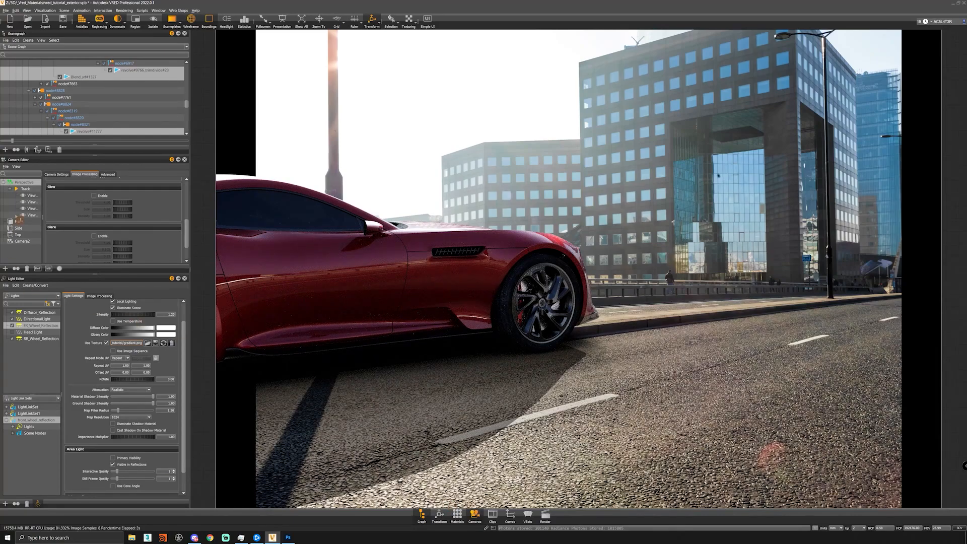
double_click(31, 215)
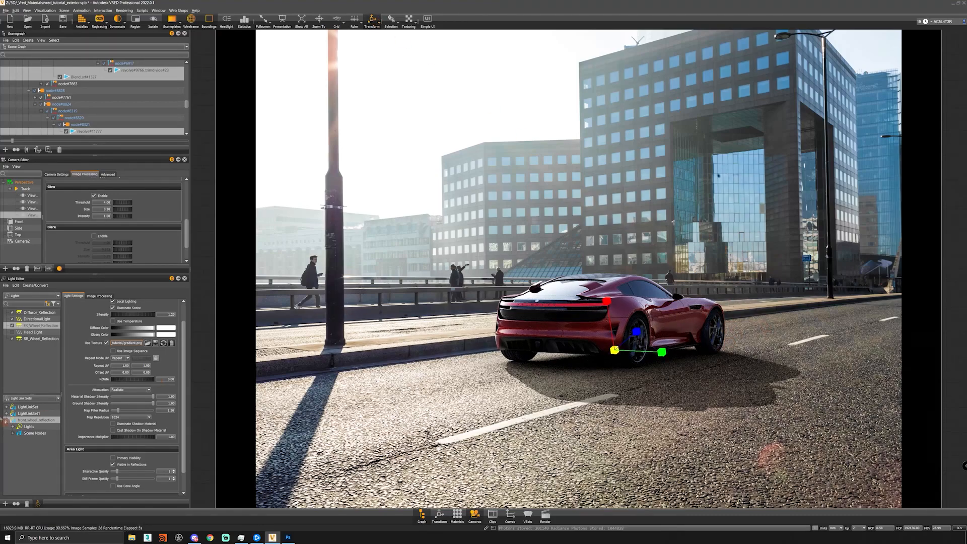
left_click(6, 420)
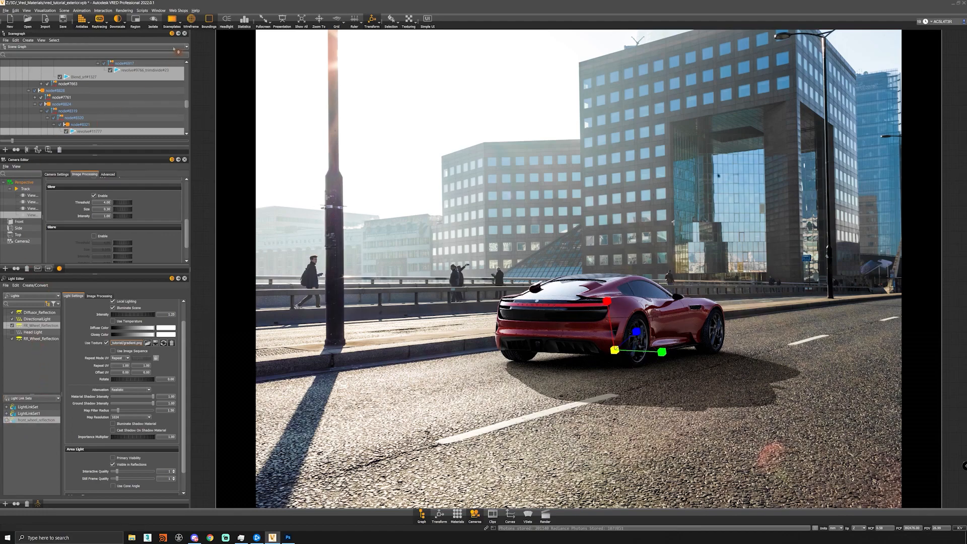
Step: Switch the car paint to the lack_blue variant and hide the transform manipulator
left_click(457, 515)
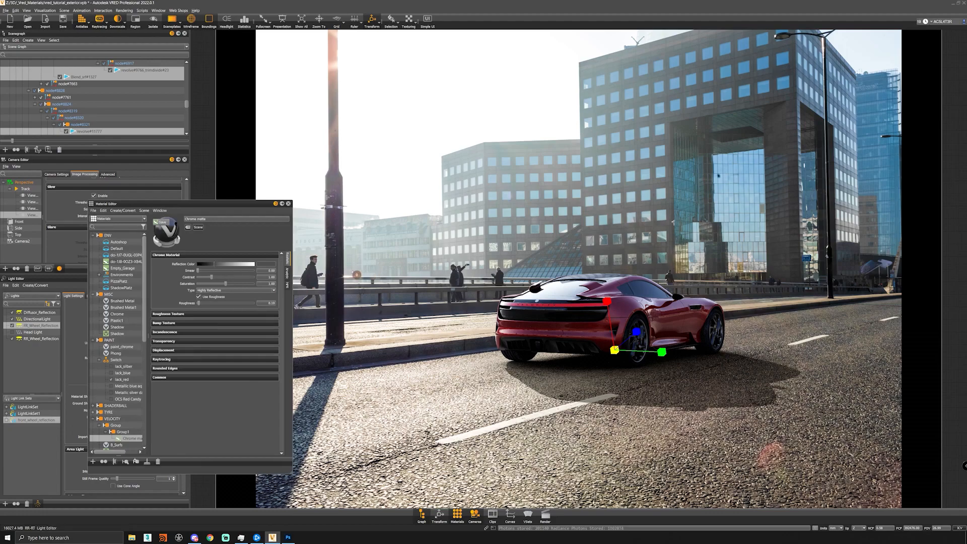
left_click(111, 373)
left_click(288, 204)
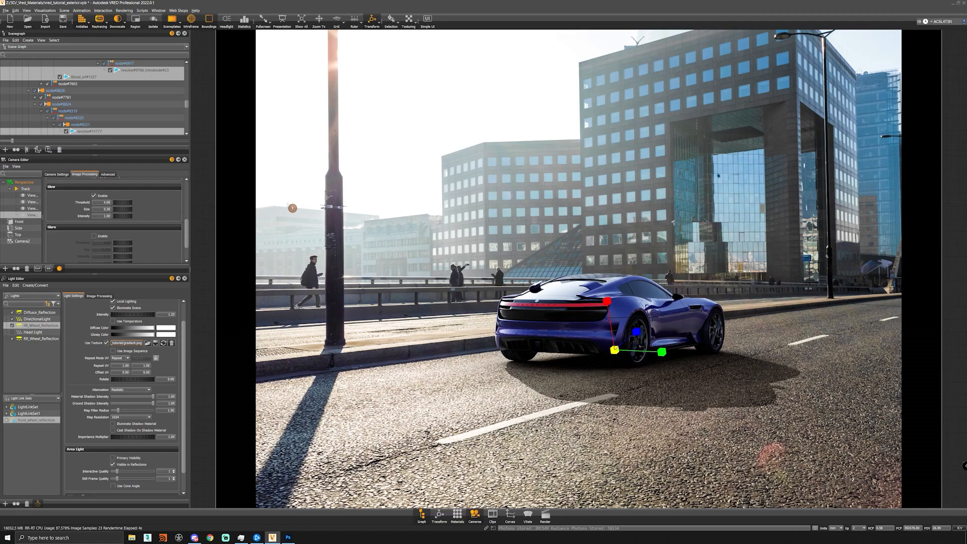
left_click(372, 20)
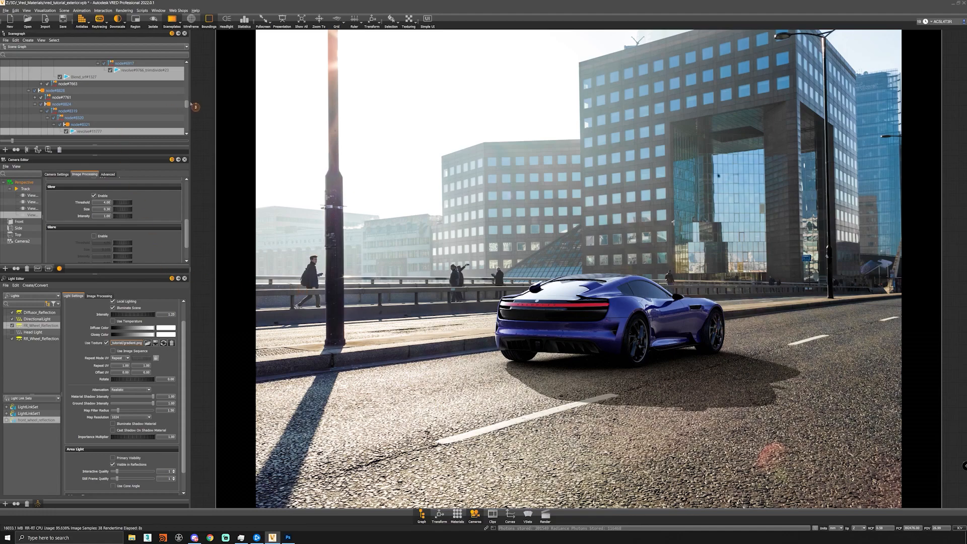
Step: Collapse the Grouped_Nodes branch in the scenegraph to reach the scene's light nodes
scroll(155, 80, "up", 10)
left_click(4, 63)
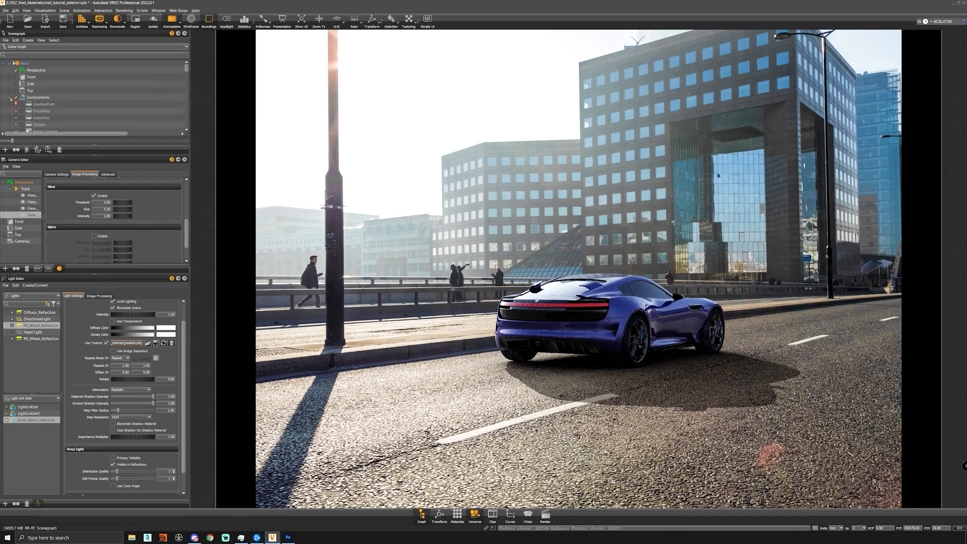
scroll(15, 101, "down", 10)
scroll(15, 100, "up", 4)
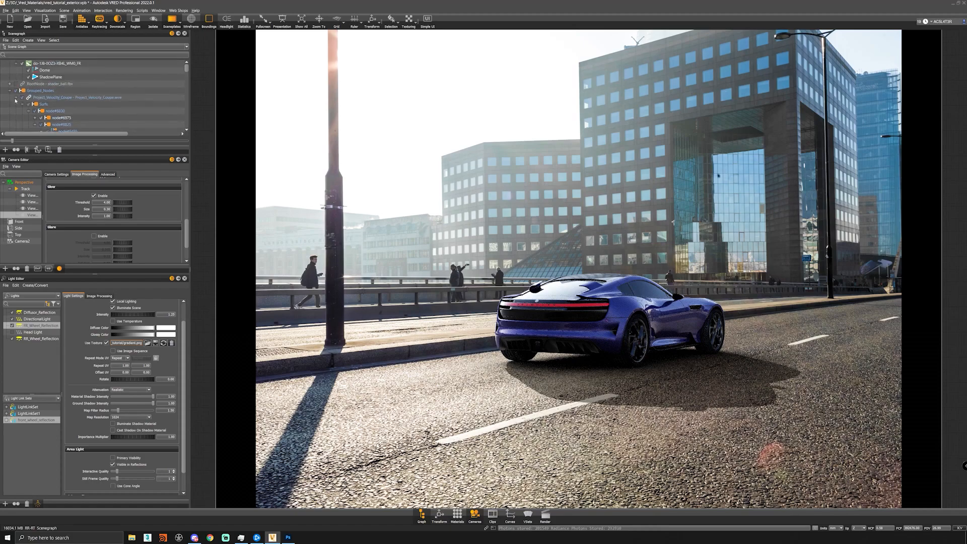
left_click(10, 91)
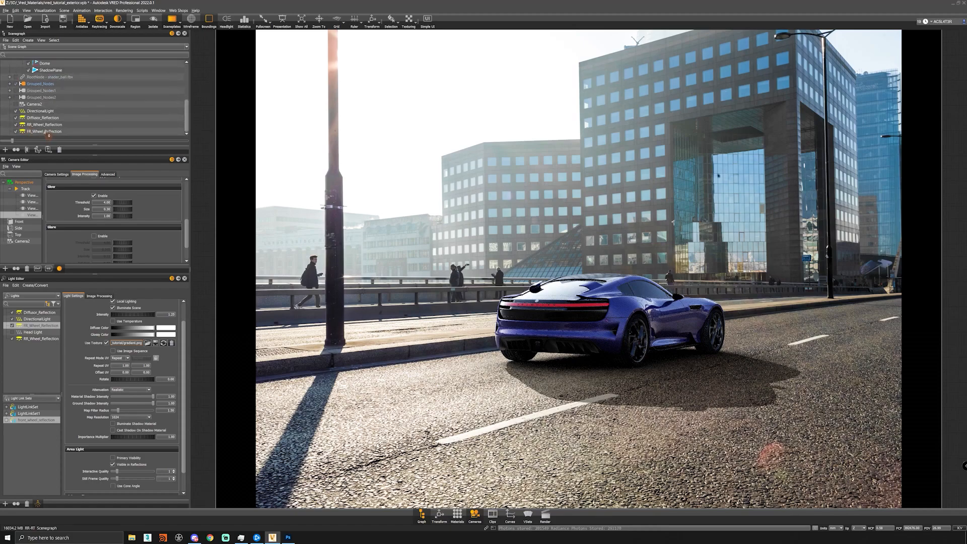
Step: Duplicate the Diffusor_Reflection light and move the copy onto the road beside the car's near rear wheel
left_click(44, 117)
left_click_drag(512, 337, 548, 301)
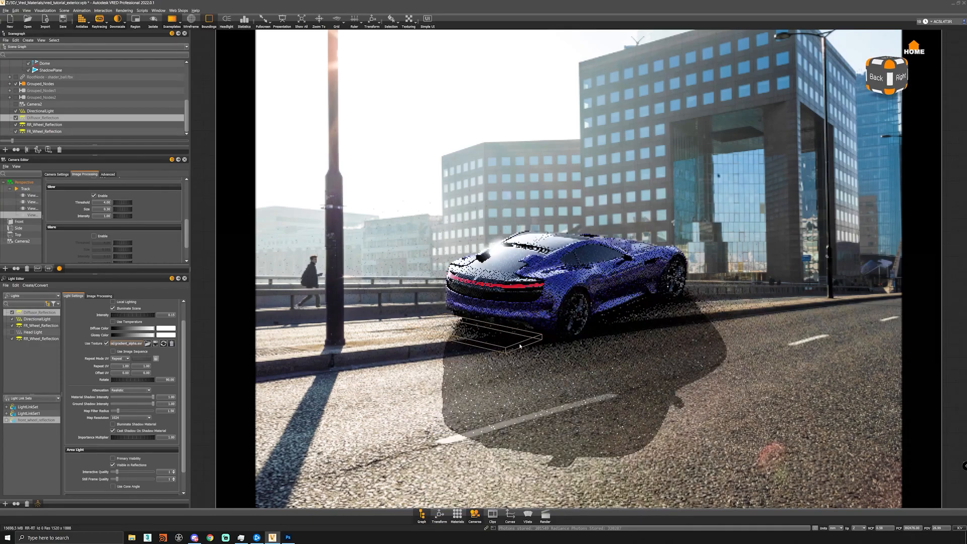
key("ctrl+d")
key("w")
left_click_drag(520, 341, 636, 371)
Step: Enable Primary Visibility for the duplicated diffusor light and set its X rotation to 0
key("e")
left_click(113, 460)
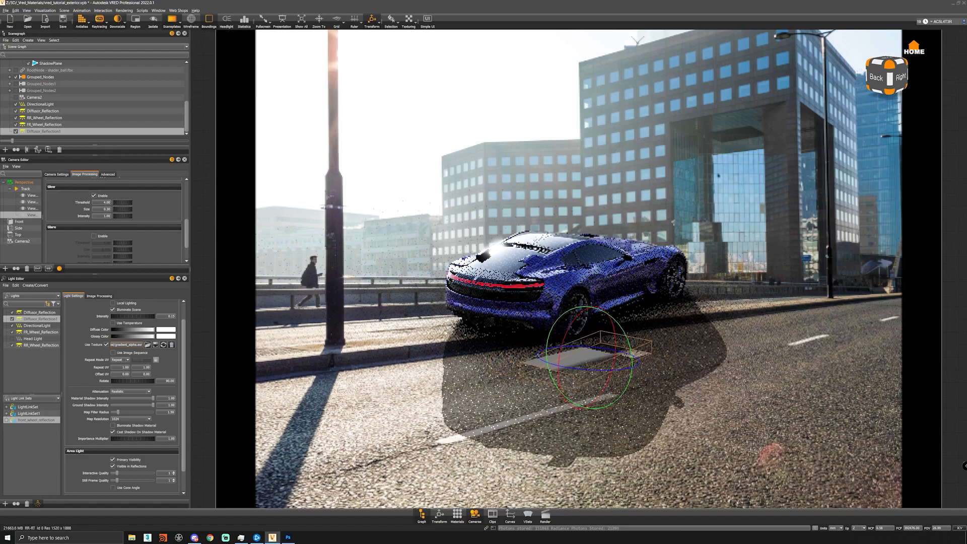
left_click(439, 515)
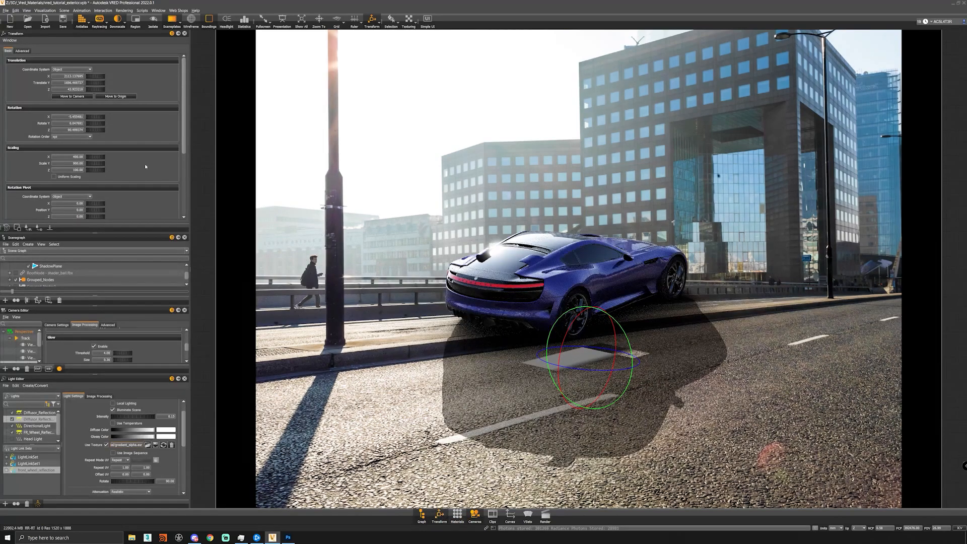
left_click_drag(65, 117, 143, 132)
type("0")
key("Return")
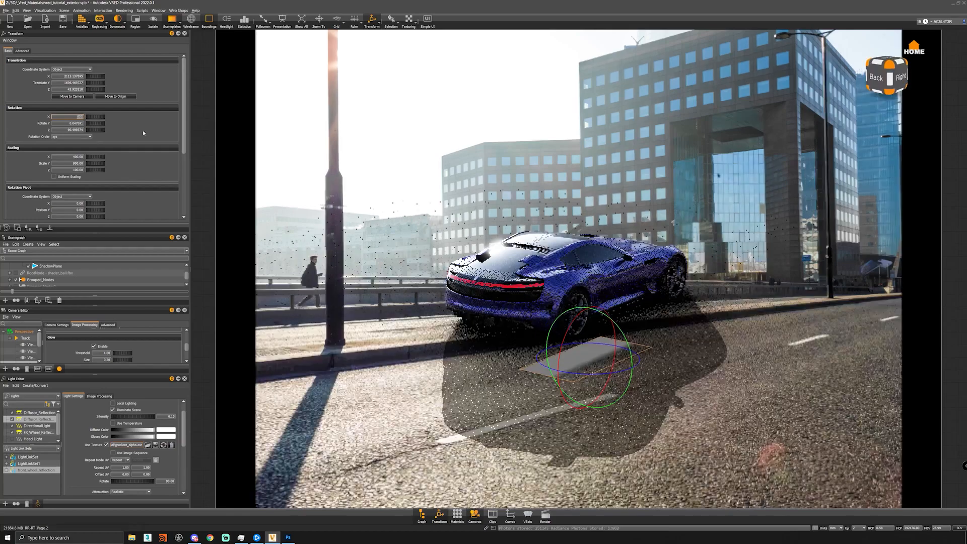
Step: Move the duplicated light along the car's side toward the near front wheel
key("shift+w")
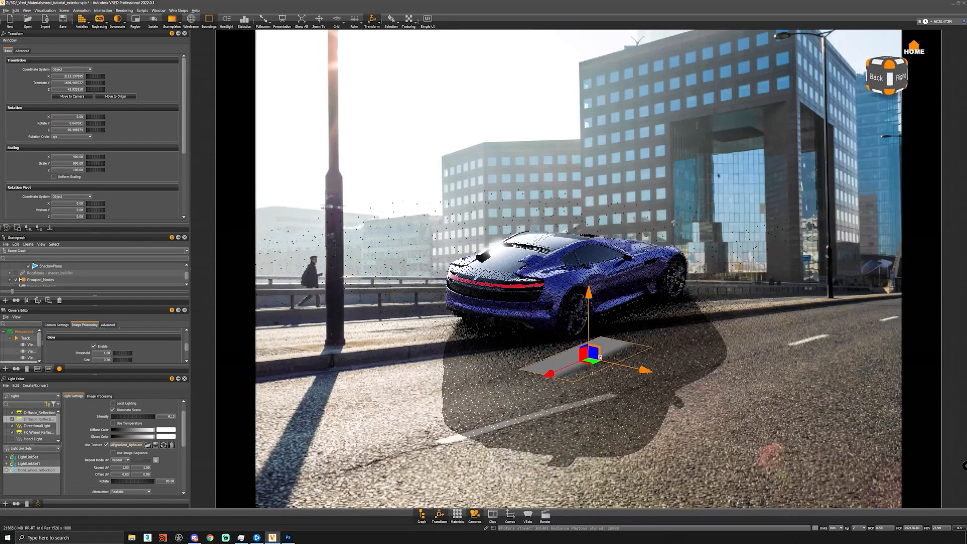
left_click_drag(570, 373, 670, 332)
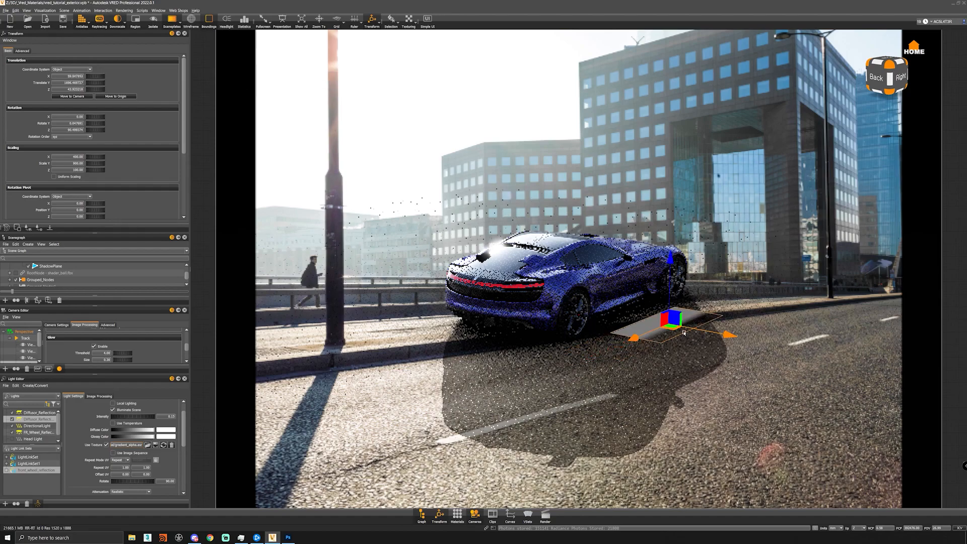
Step: Stretch the duplicated diffusor reflection light beside the car to a Y scale of about 1752 and switch to another saved viewpoint
left_click(672, 328)
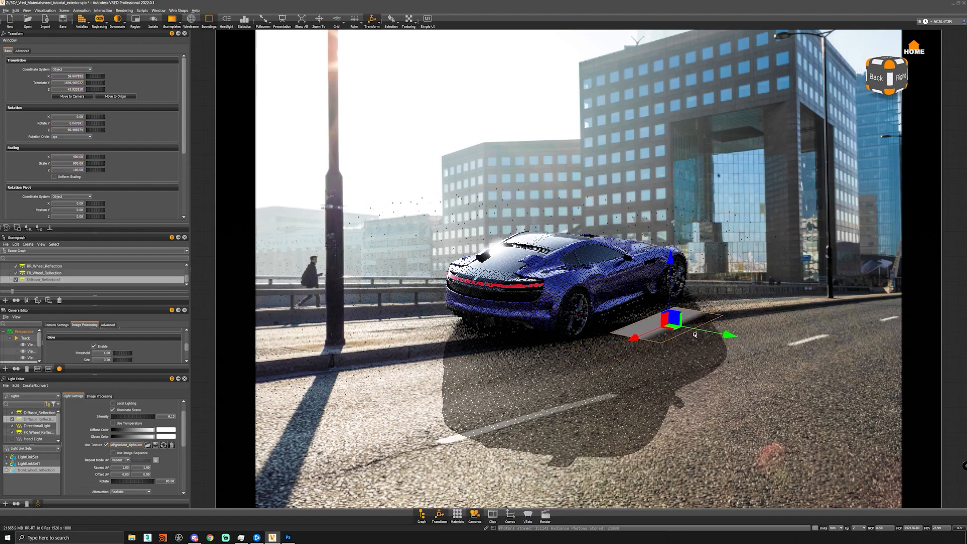
left_click_drag(728, 335, 678, 306)
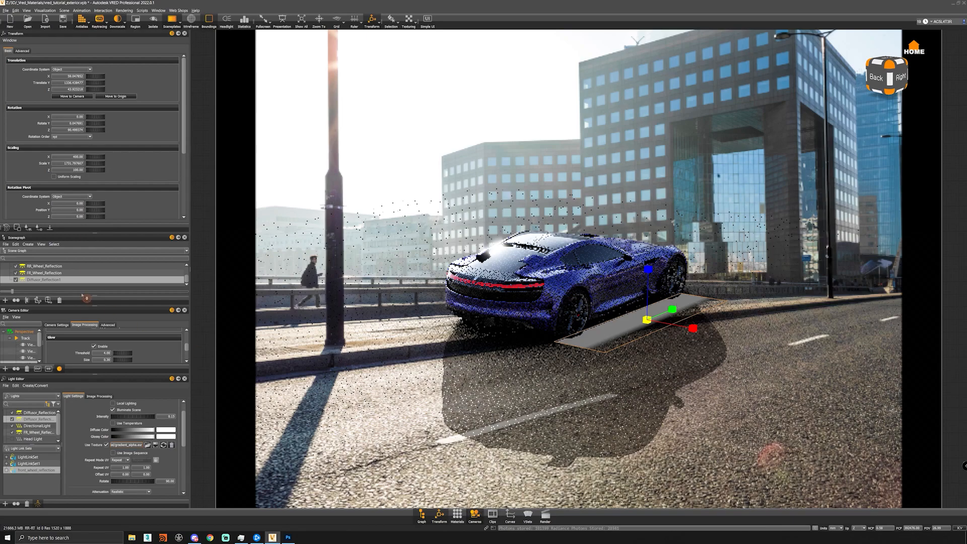
scroll(32, 347, "down", 1)
double_click(31, 345)
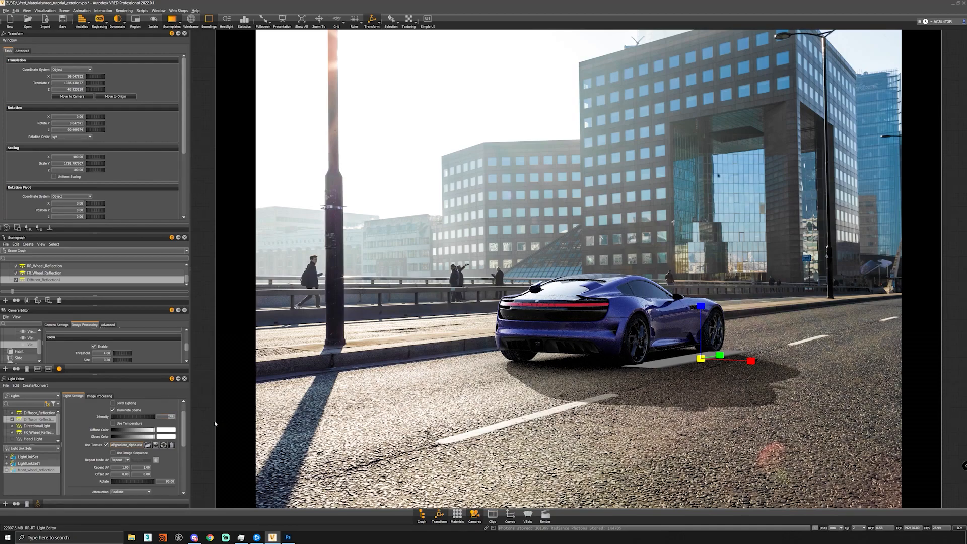
Step: Raise the intensity of the duplicated diffusor reflection light to about 2
left_click(167, 420)
left_click(44, 432)
left_click(45, 427)
left_click(44, 420)
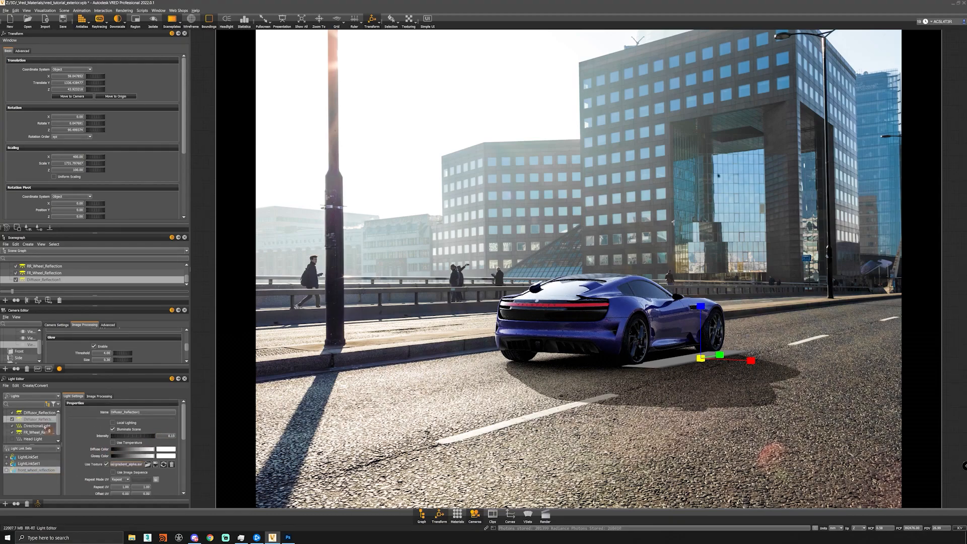
left_click(42, 456)
left_click_drag(158, 438, 200, 440)
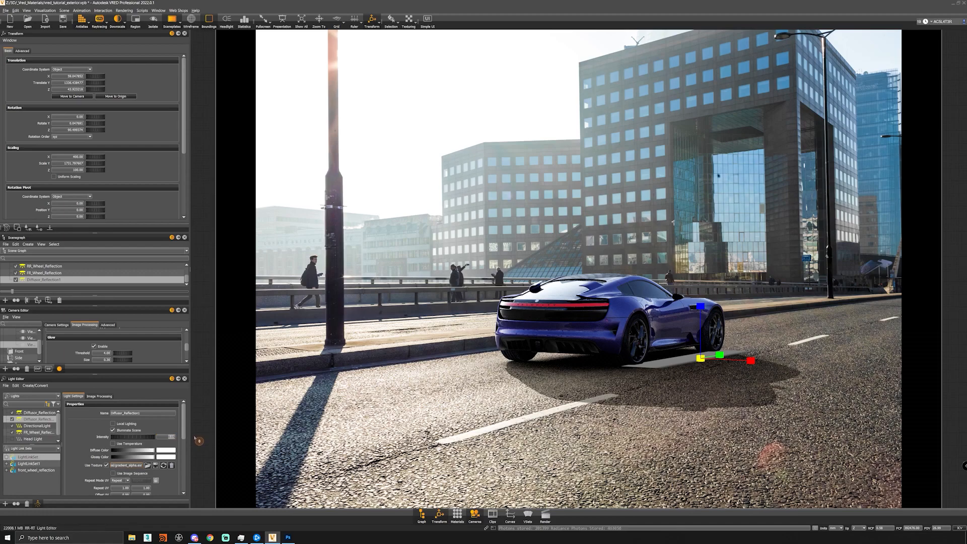
left_click_drag(130, 437, 178, 437)
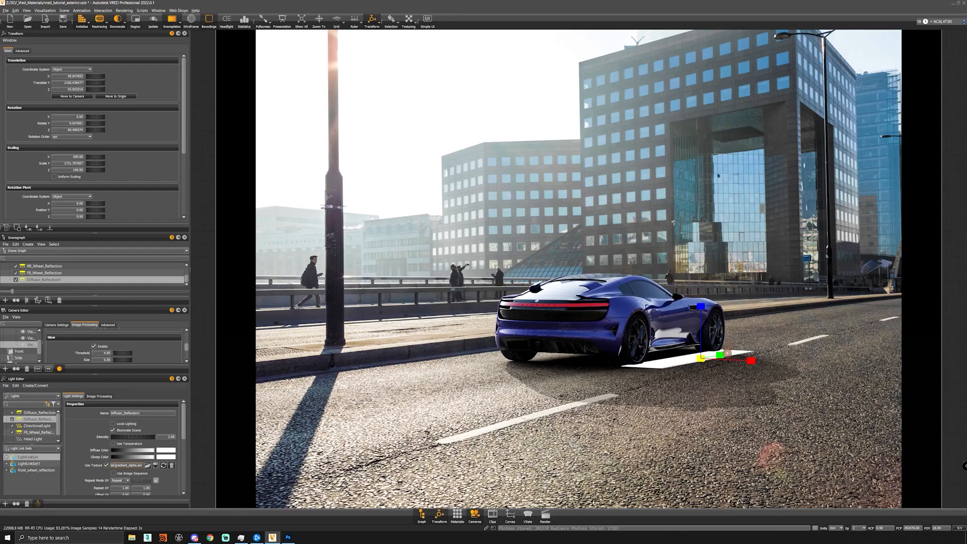
Step: Shorten the duplicated light, move it forward toward the front wheel, and reduce its intensity to almost nothing
key("w")
key("e")
key("r")
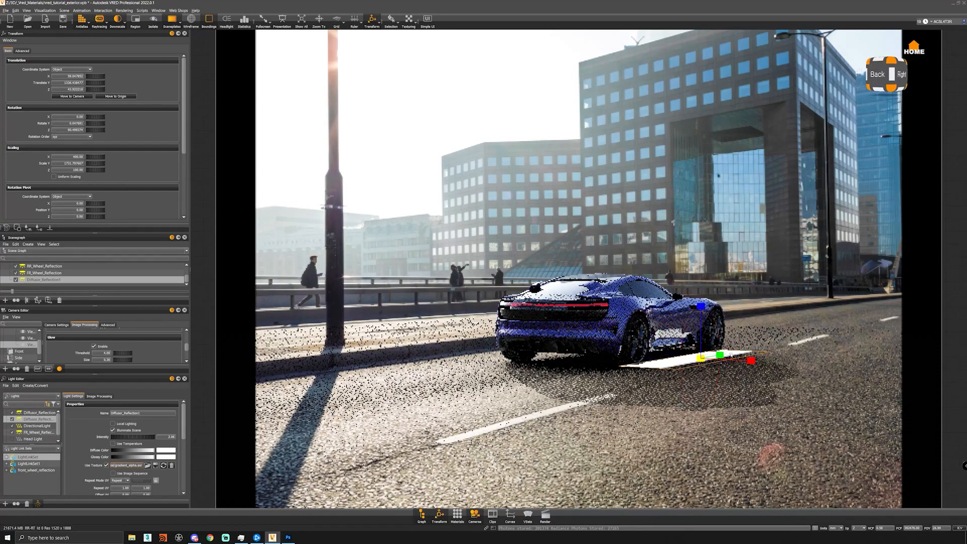
left_click_drag(721, 355, 694, 360)
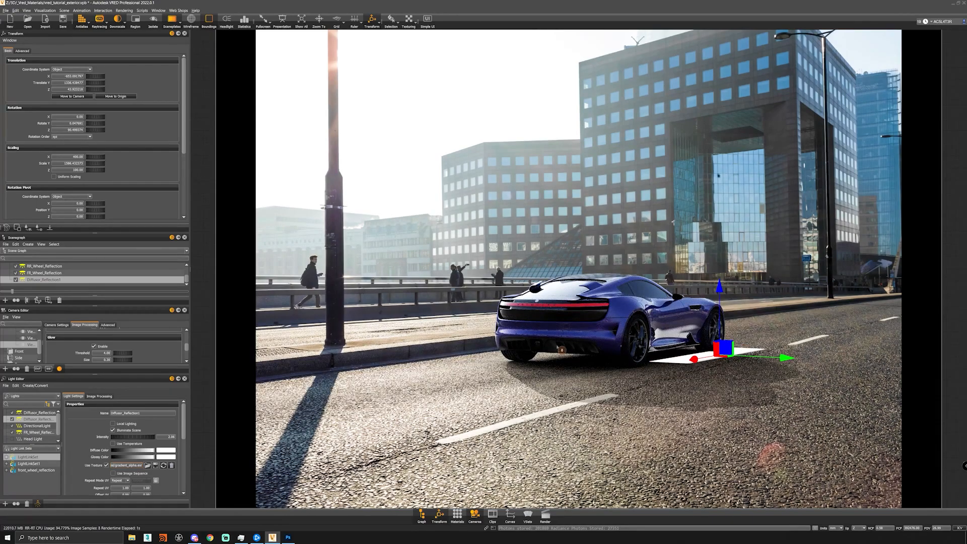
left_click_drag(149, 437, 111, 440)
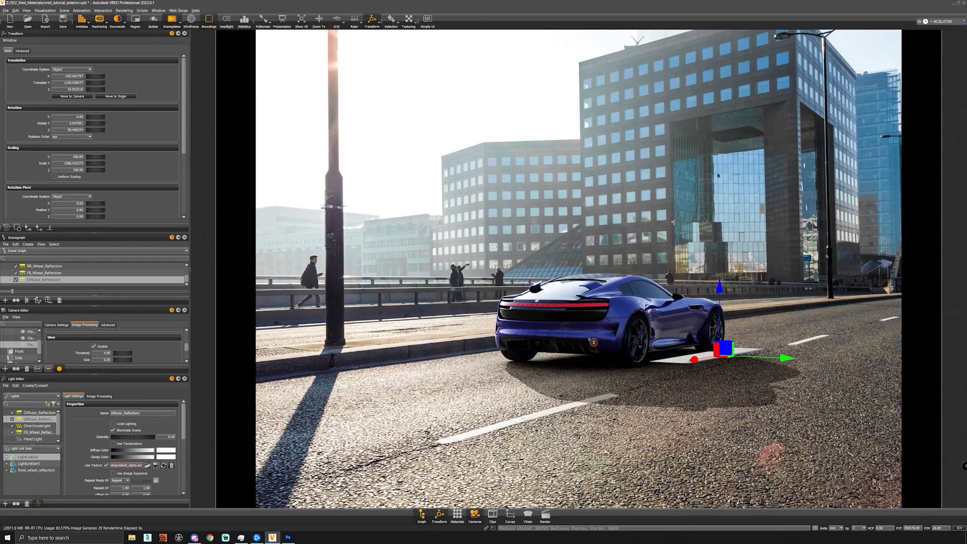
Step: Delete the duplicated diffusor reflection light and turn off the transform manipulator
key("Delete")
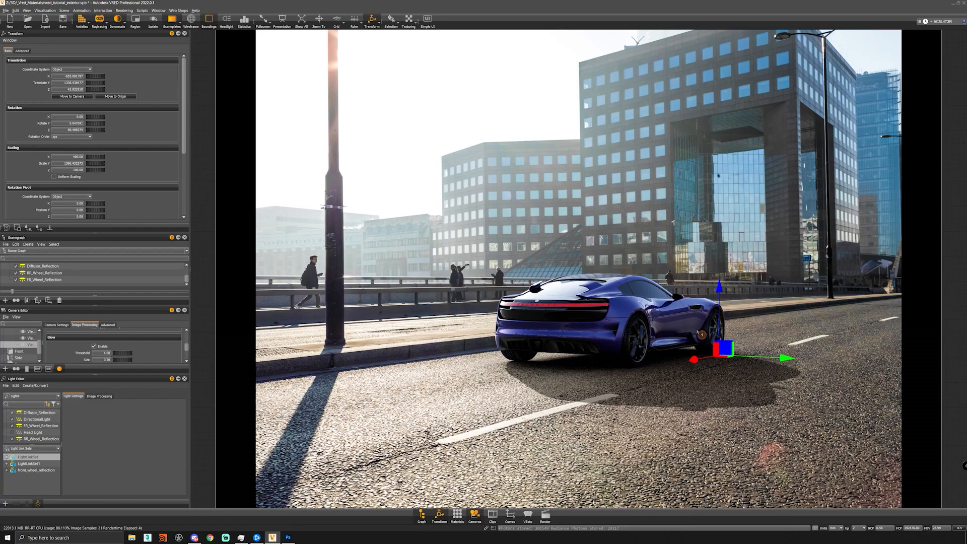
left_click(372, 20)
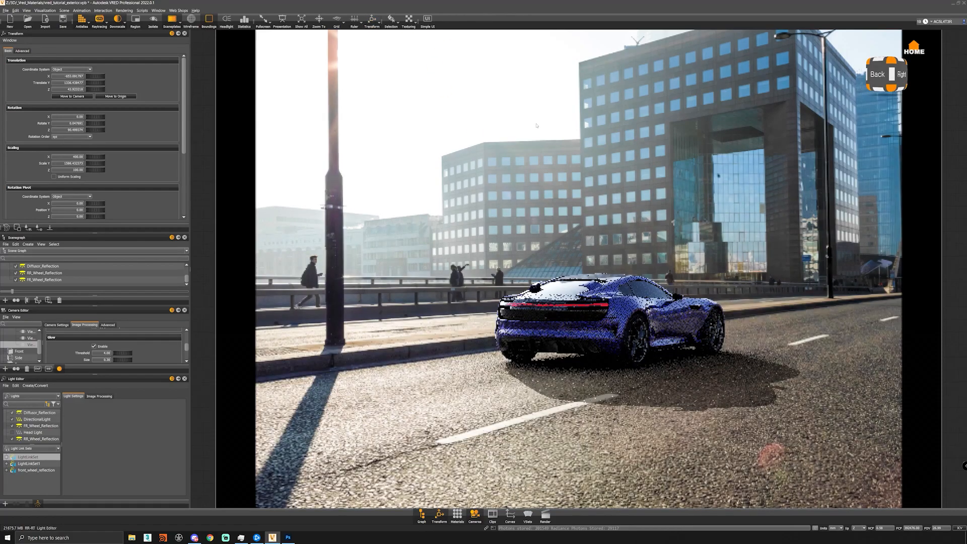
left_click(541, 129)
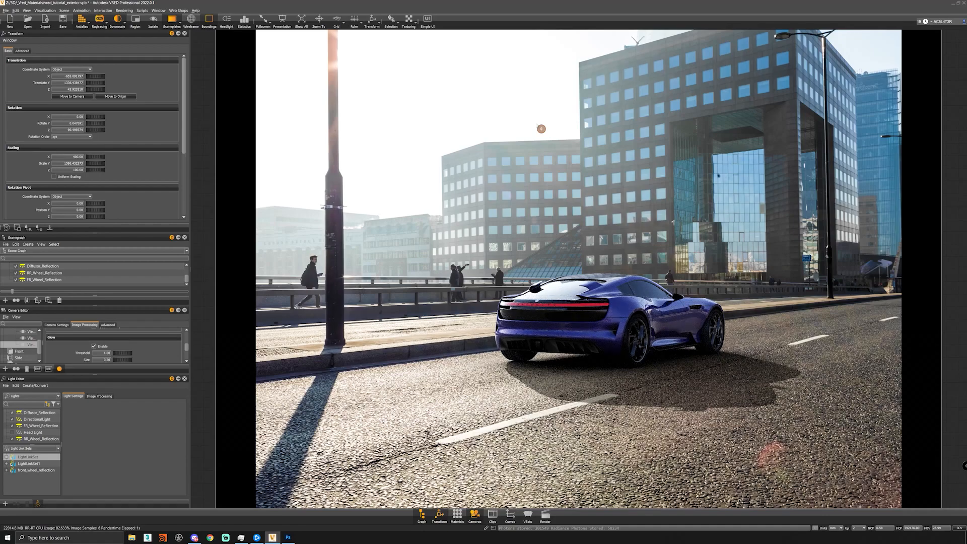
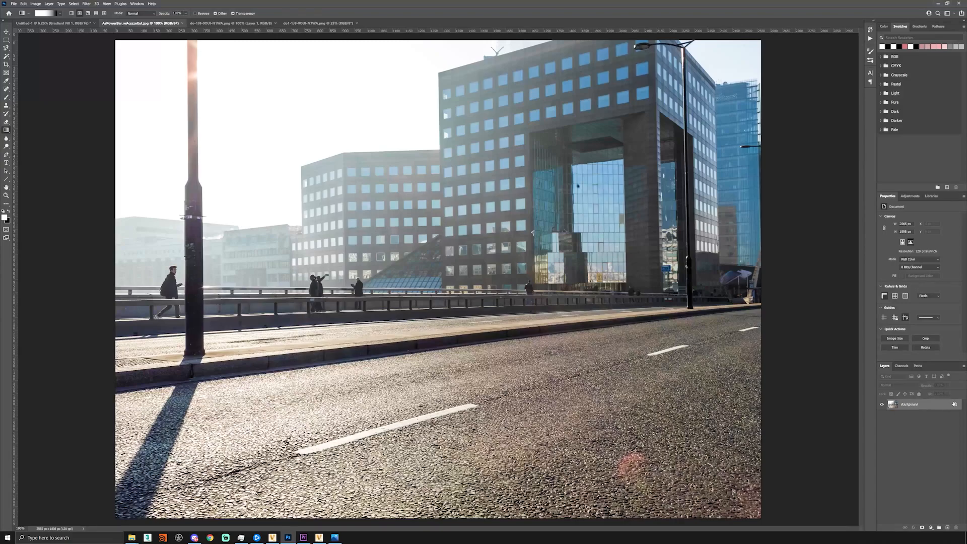
Step: In Photoshop, unlock the street photo's Background layer and convert it to a smart object
left_click(955, 405)
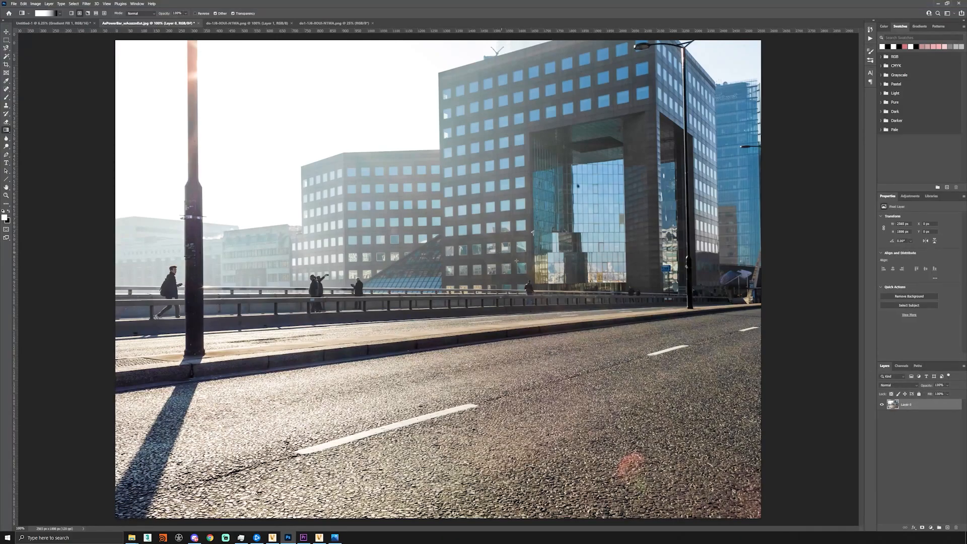
right_click(912, 405)
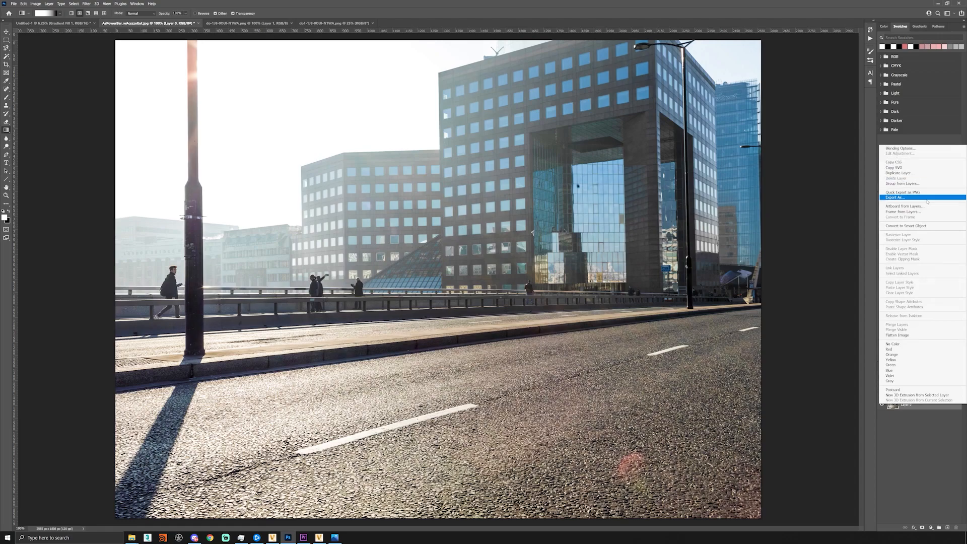
left_click(919, 227)
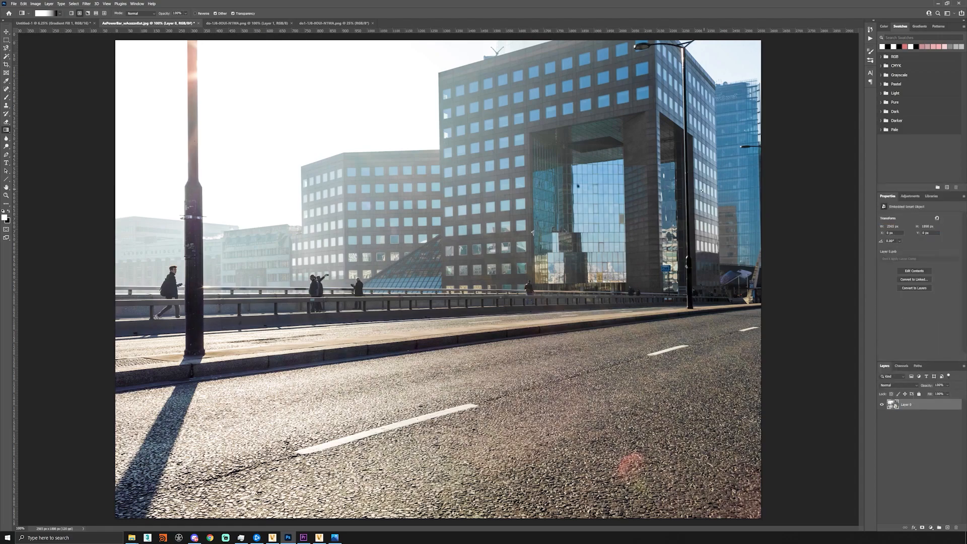
Step: Apply a Path Blur to the smart object and align its path with the curb across the full image width
left_click(88, 4)
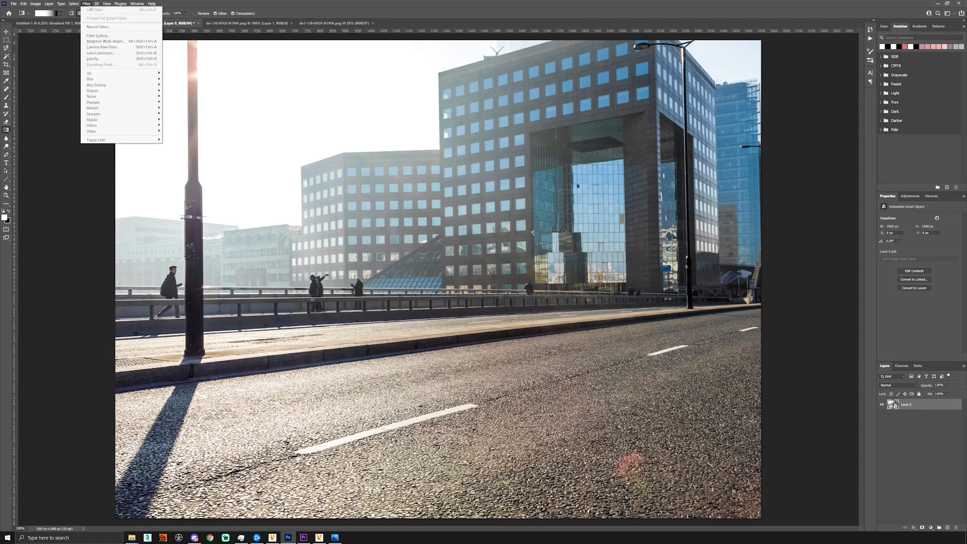
mouse_move(115, 81)
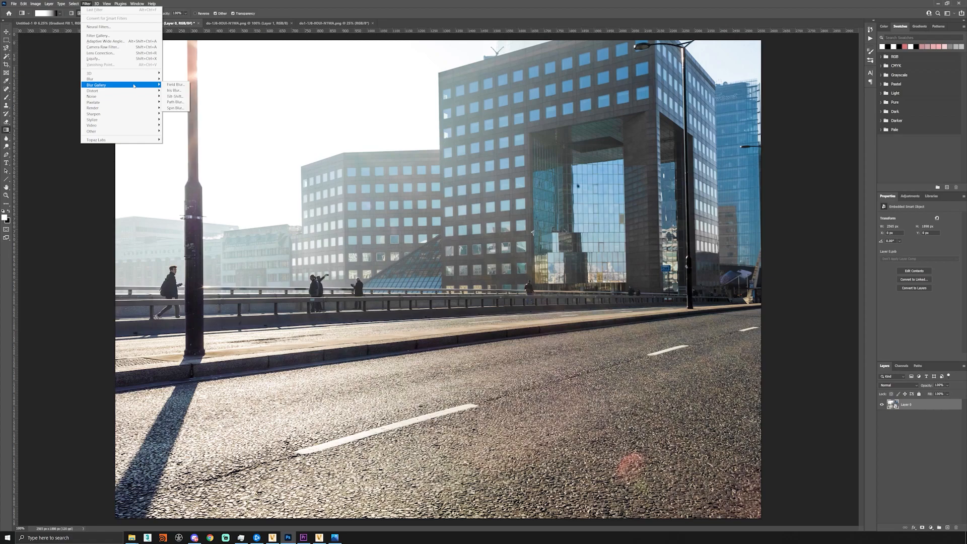
left_click(182, 102)
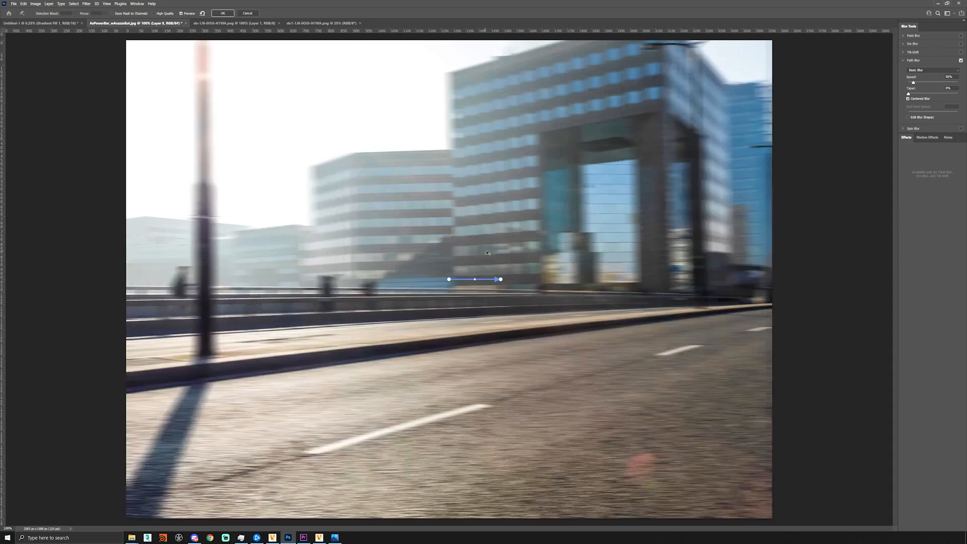
left_click_drag(449, 280, 131, 373)
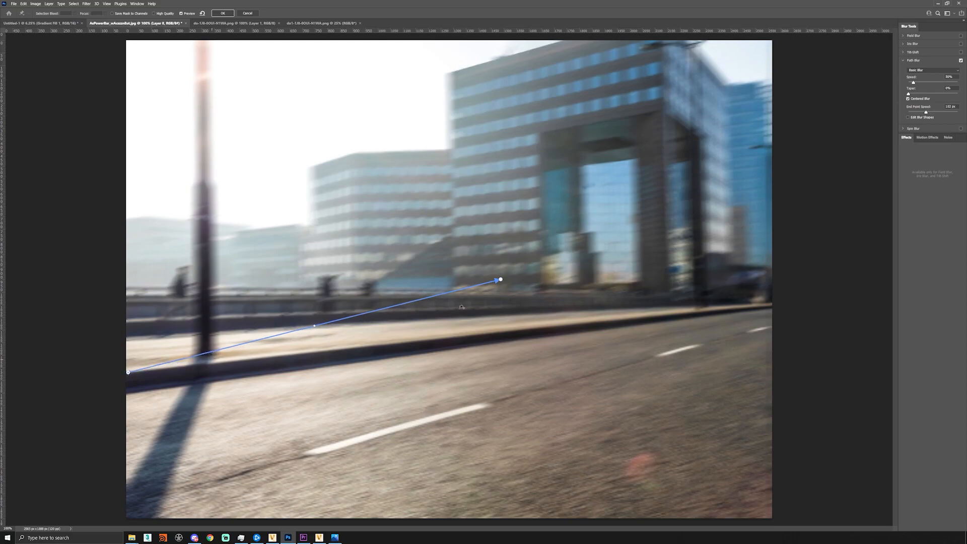
left_click_drag(501, 279, 565, 313)
left_click_drag(624, 317, 771, 305)
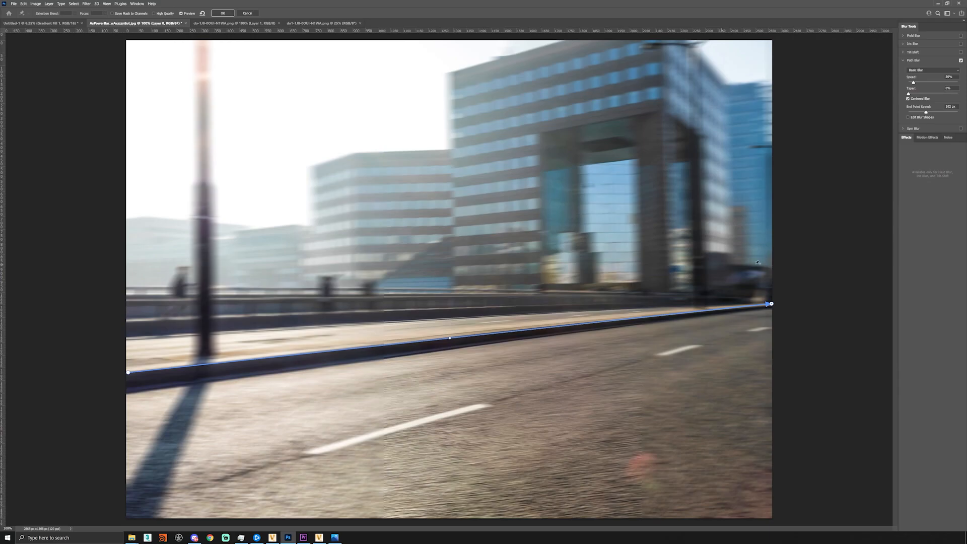
left_click_drag(773, 305, 772, 304)
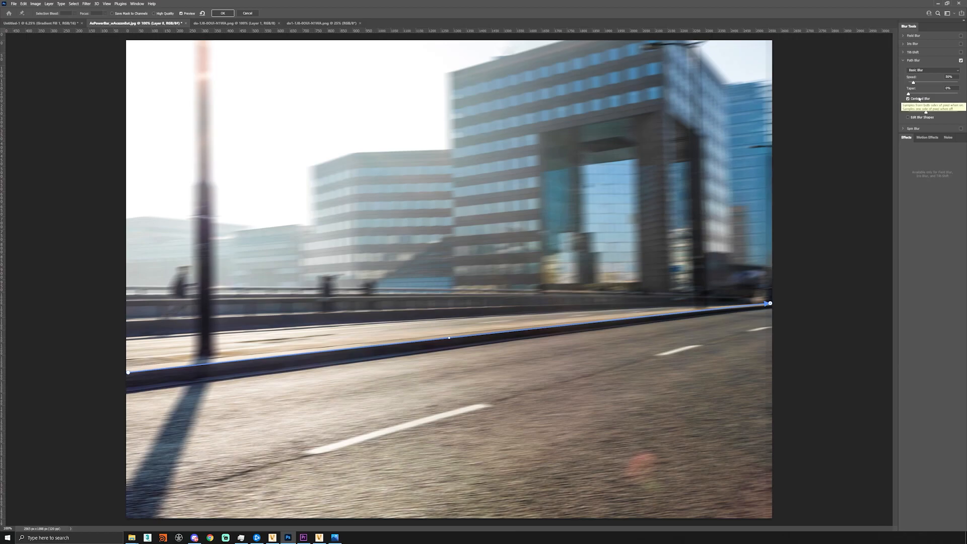
Step: Set the path blur speed to about 60% and the curb path's end point speed to 0 px
left_click_drag(916, 84, 909, 84)
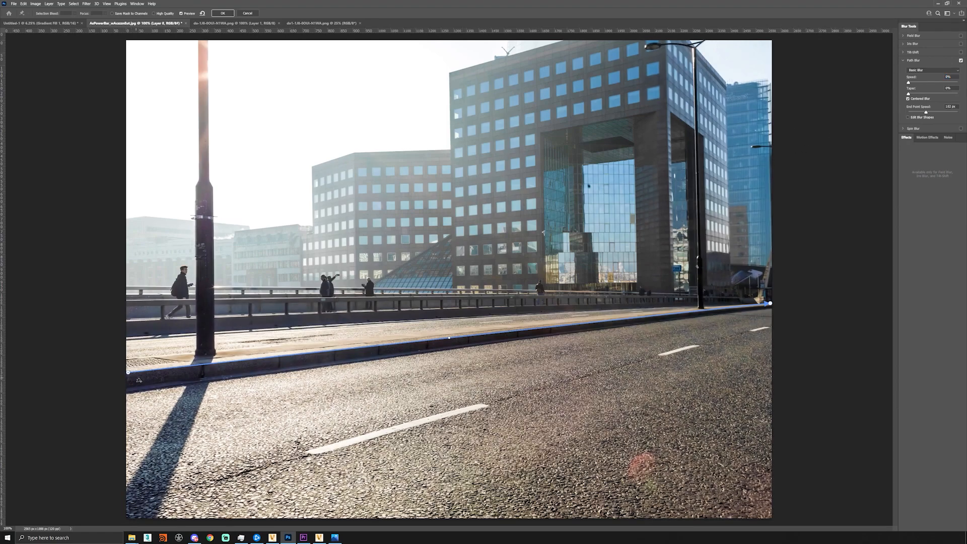
left_click_drag(912, 85, 918, 85)
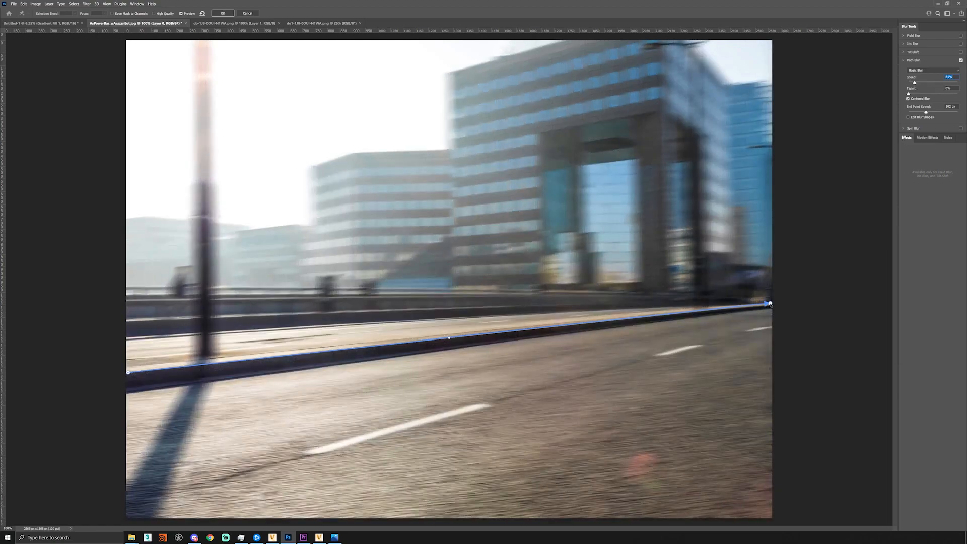
left_click_drag(927, 112, 896, 114)
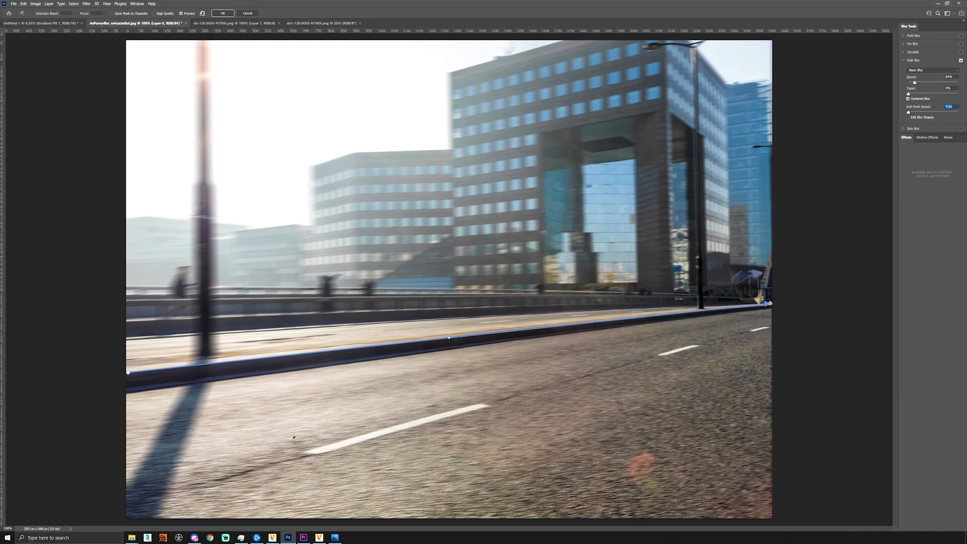
Step: Add a second blur path along the dashed lane marking, extended past the image edge, with an end point speed of 0 px
left_click(129, 506)
double_click(770, 328)
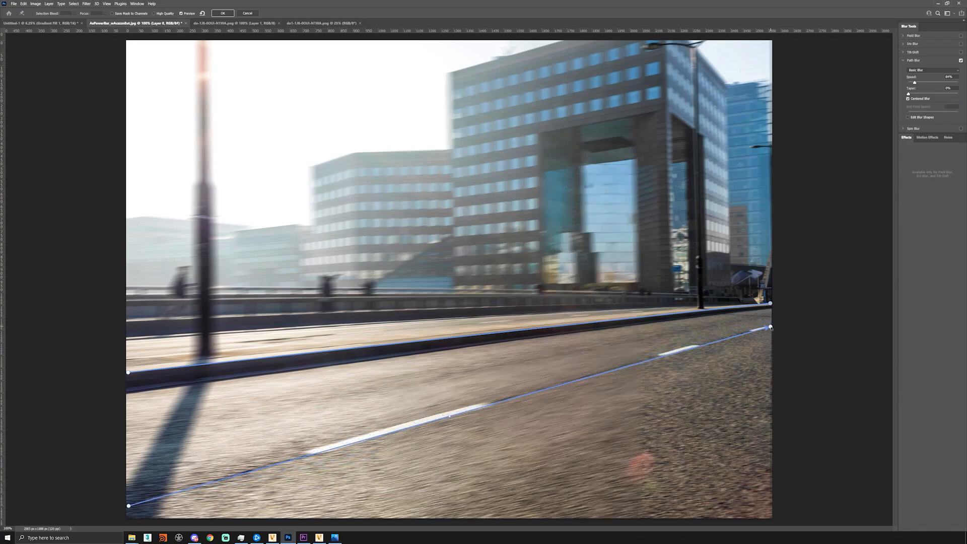
left_click_drag(770, 327, 797, 321)
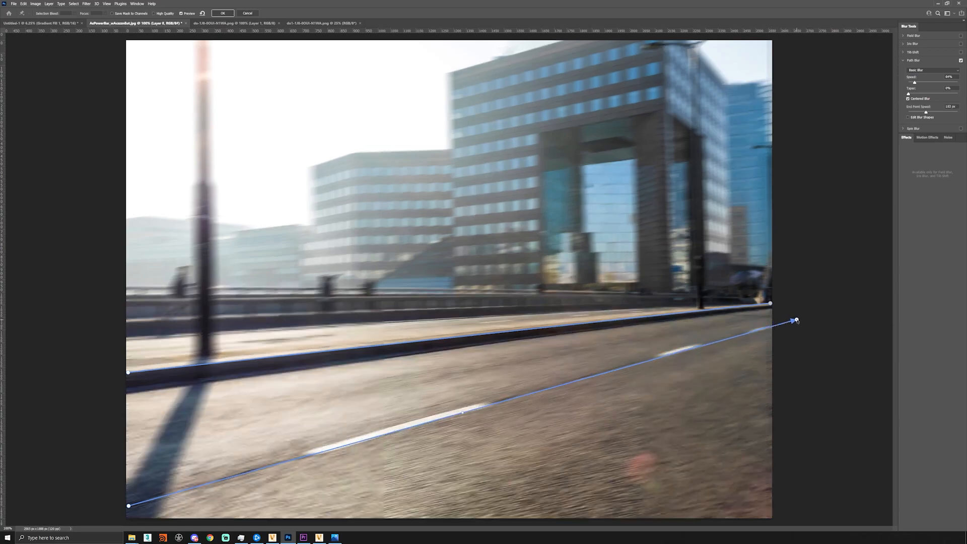
left_click_drag(926, 112, 894, 116)
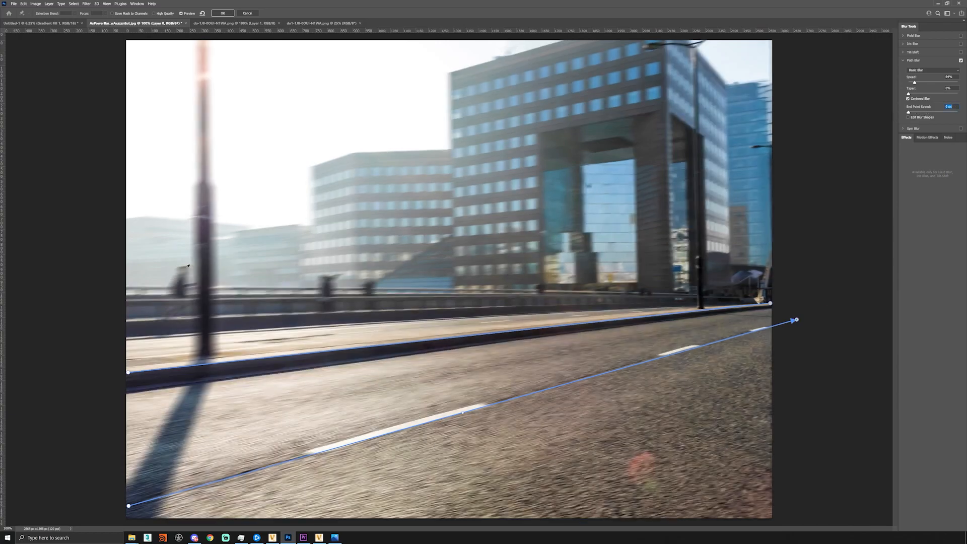
Step: Add a third blur path along the bridge railing, ending just outside the image, with an end point speed of 0 px
left_click(126, 299)
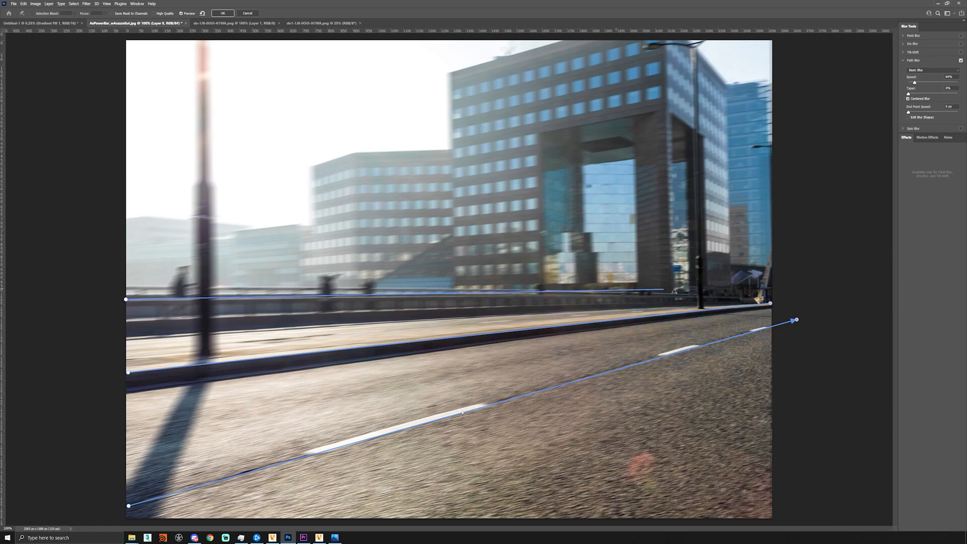
double_click(787, 294)
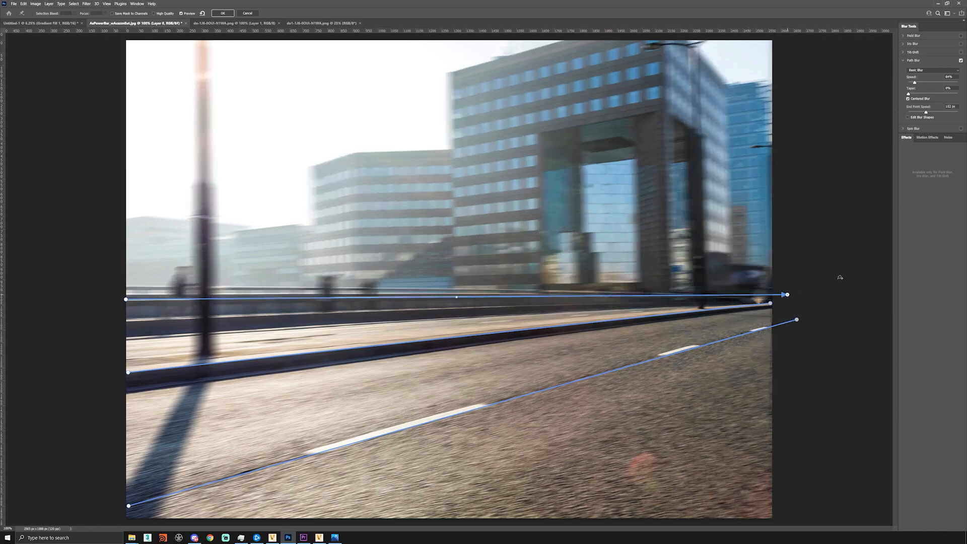
left_click_drag(926, 111, 890, 112)
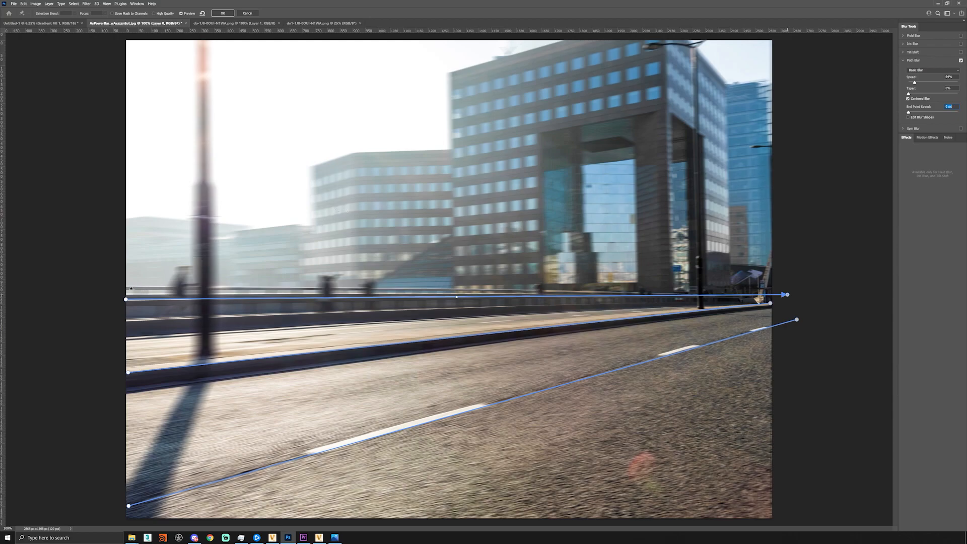
left_click_drag(129, 286, 794, 291)
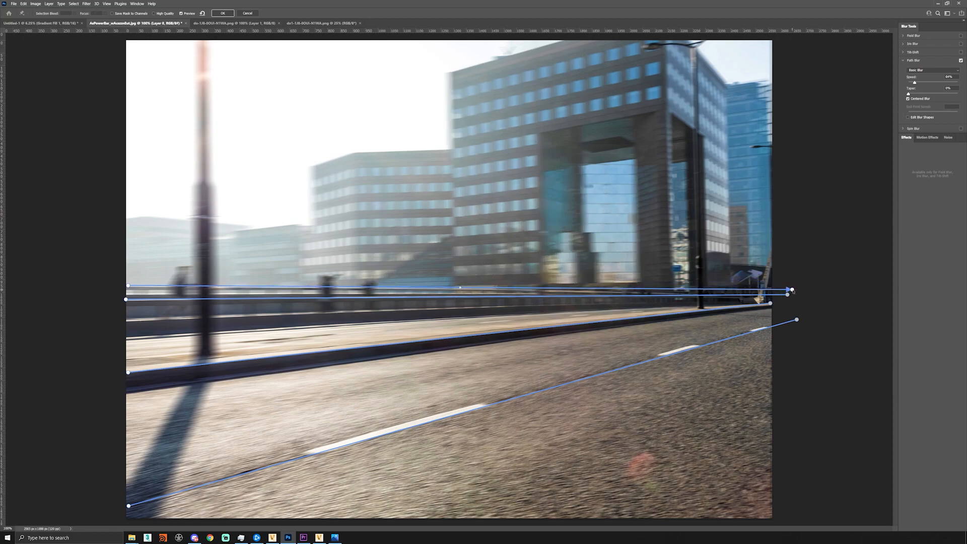
left_click(792, 290)
key("Delete")
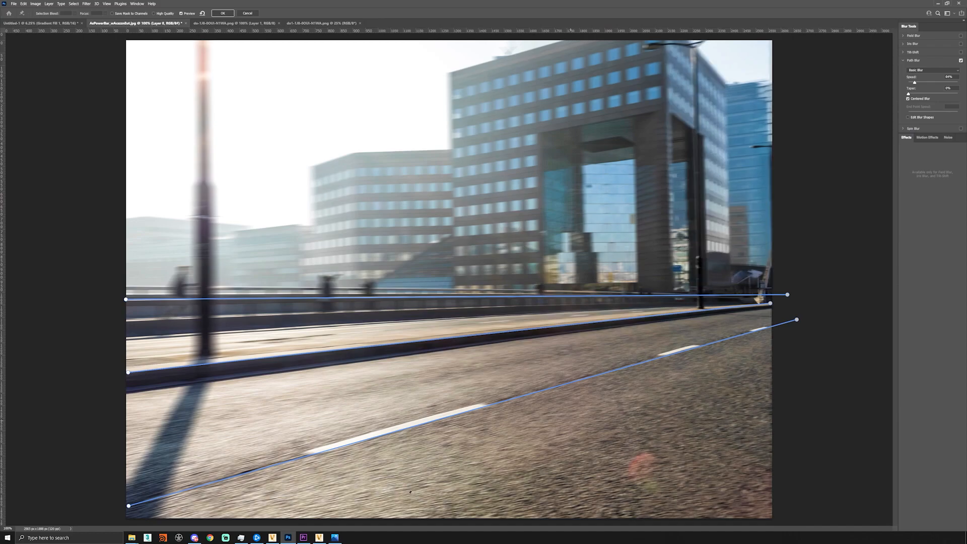
Step: Add a fourth blur path diagonally across the lower road, extended past the image edge, with an end point speed of 0 px
left_click(383, 524)
double_click(867, 339)
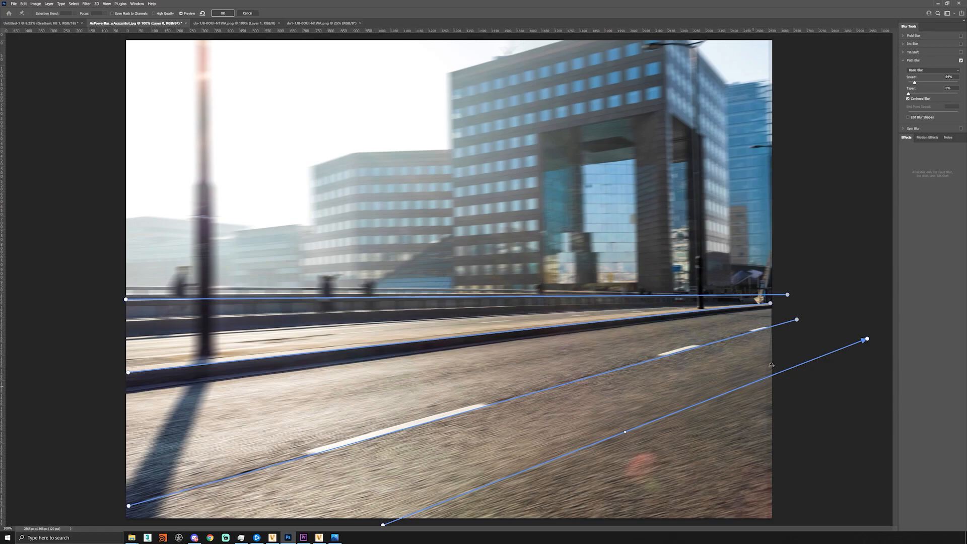
left_click_drag(867, 338, 855, 323)
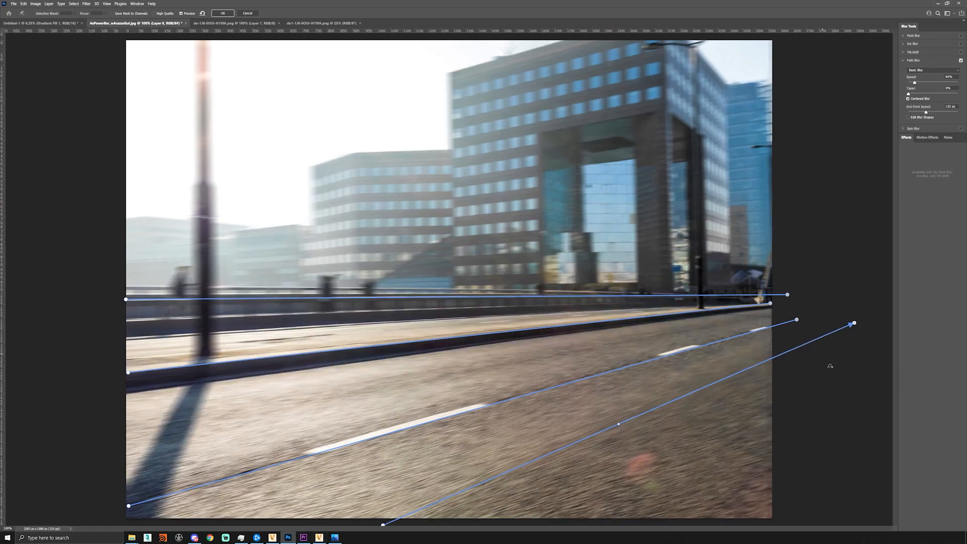
left_click_drag(925, 113, 908, 112)
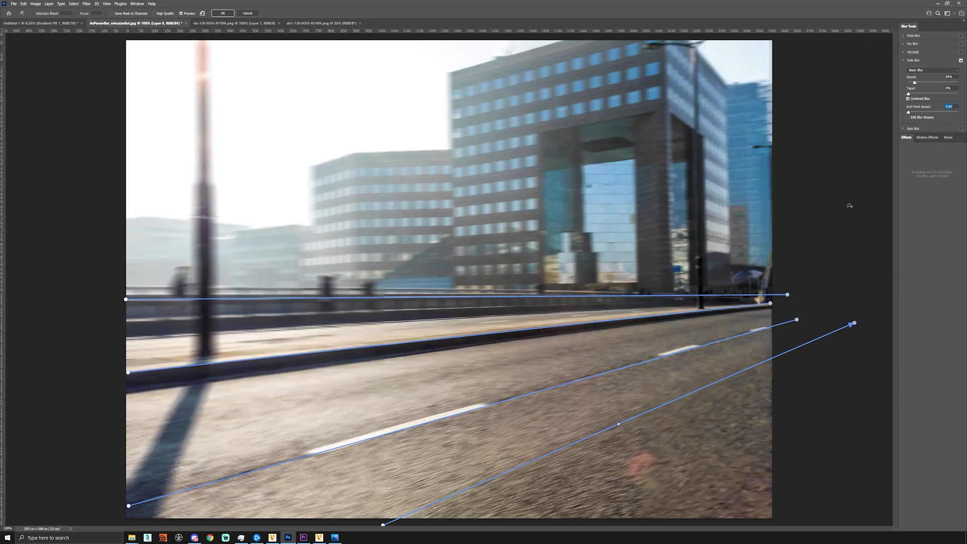
Step: Add a steeper fifth blur path across the road's lower-right corner, ending outside the image, with an end point speed of 0 px
left_click(635, 523)
double_click(879, 356)
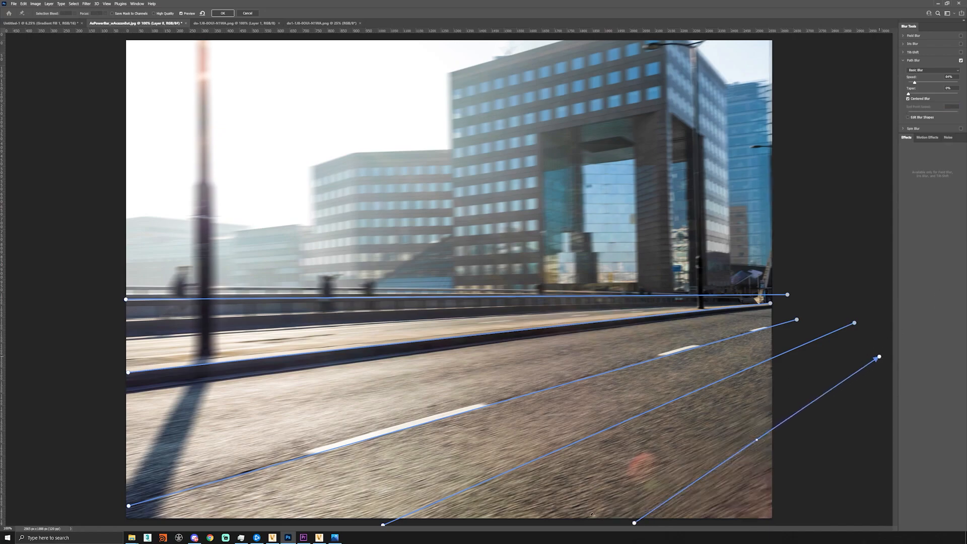
left_click_drag(634, 524, 548, 525)
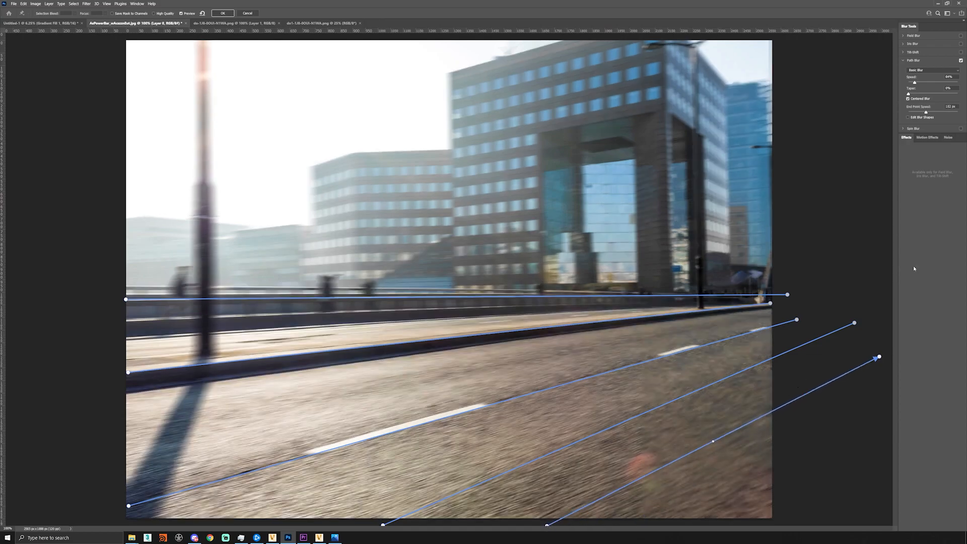
left_click_drag(926, 112, 897, 115)
left_click_drag(880, 359, 867, 331)
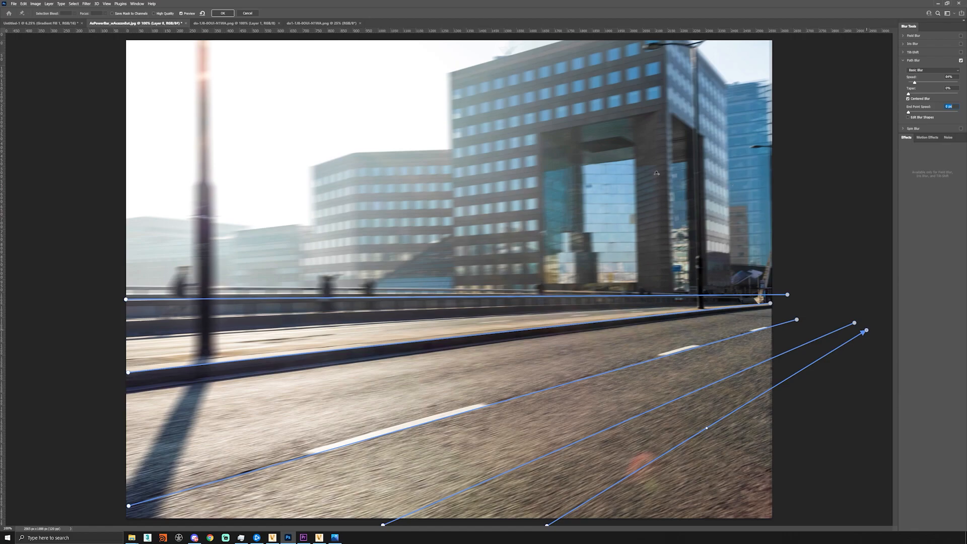
Step: Try a blur path across the buildings with both end point speeds at 0 px, and delete that path
left_click(128, 219)
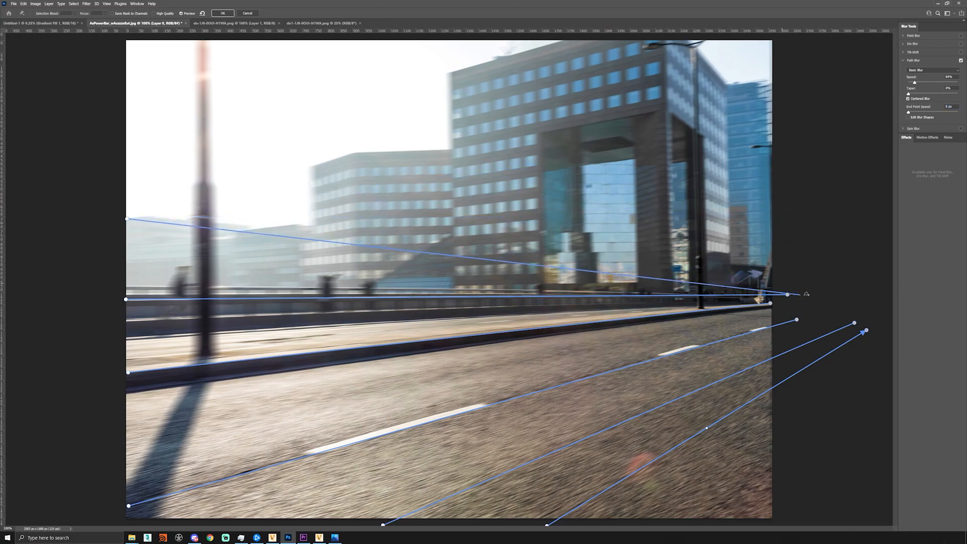
double_click(829, 196)
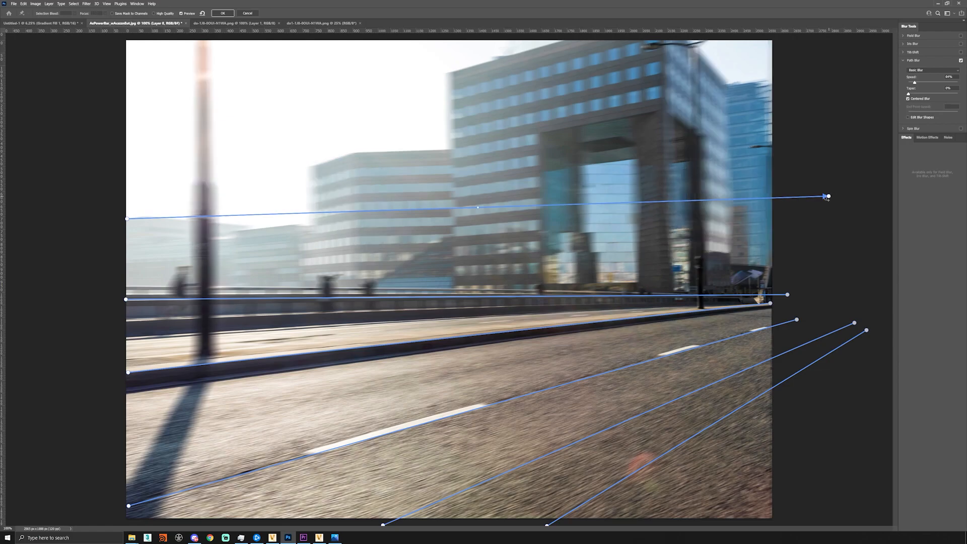
left_click(829, 197)
left_click_drag(927, 113, 897, 113)
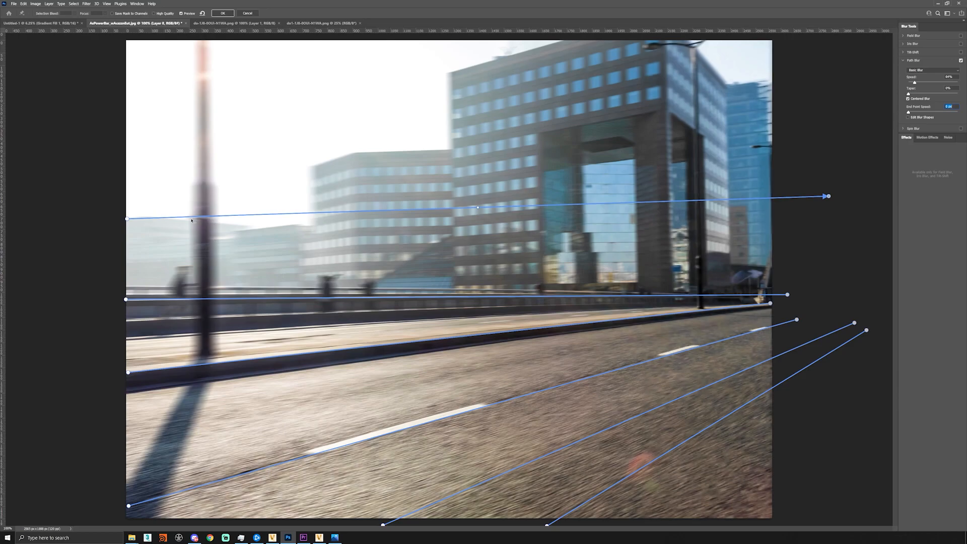
left_click(128, 219)
left_click_drag(927, 113, 908, 113)
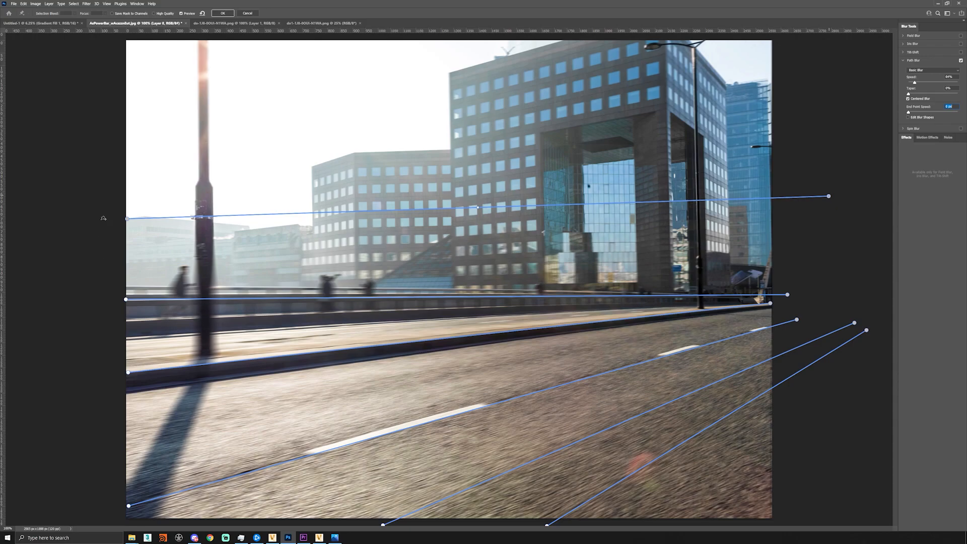
key("Delete")
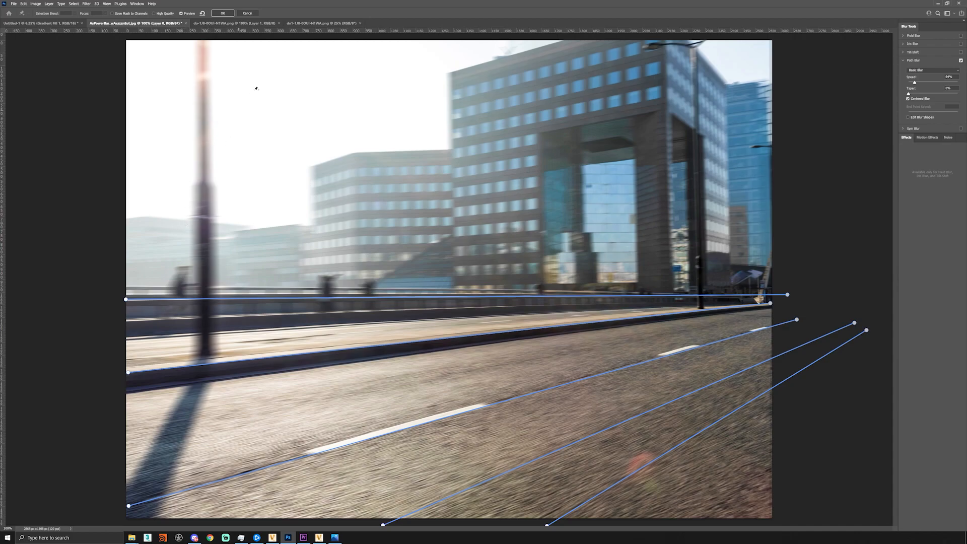
Step: Commit the path blur and duplicate the smart object with the smart filters hidden on the copy
left_click(223, 14)
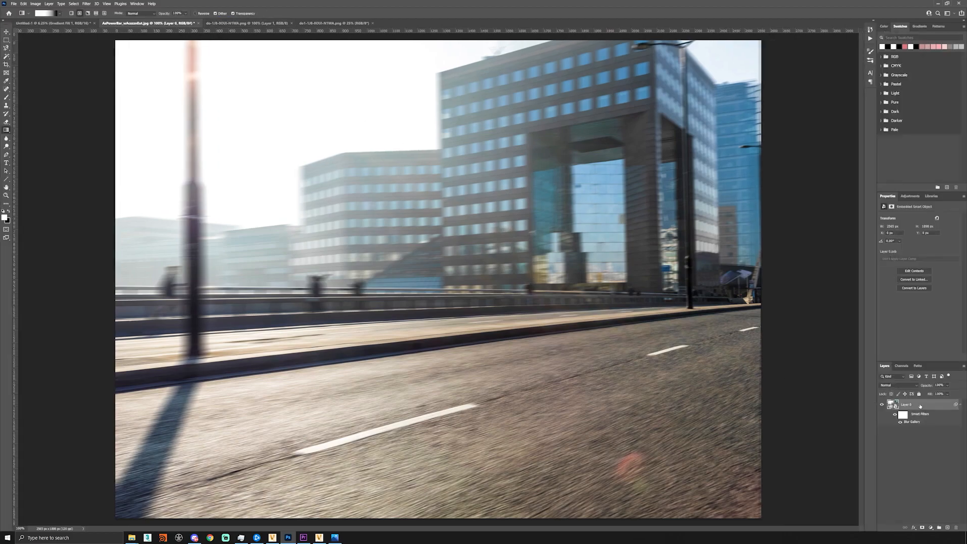
key("ctrl+j")
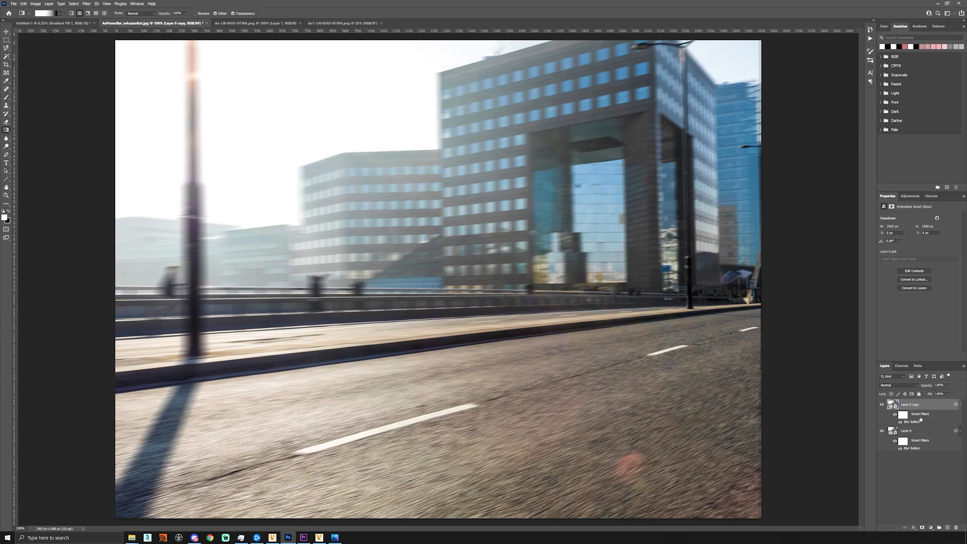
left_click(919, 451)
left_click(920, 418)
left_click(895, 414)
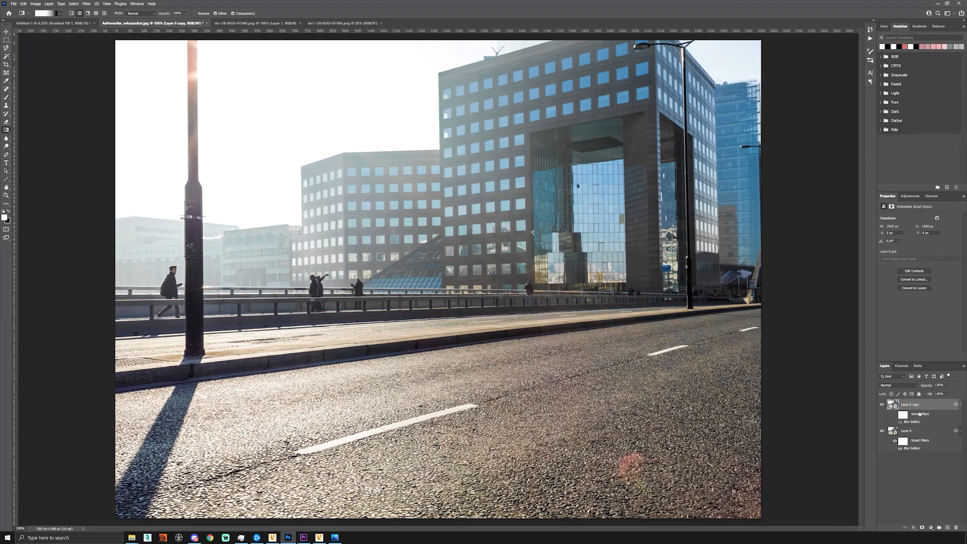
Step: Mask the layer copy to its sharp buildings, blacking out the road, railing and lamp post to reveal the blurred layer beneath
left_click(922, 528)
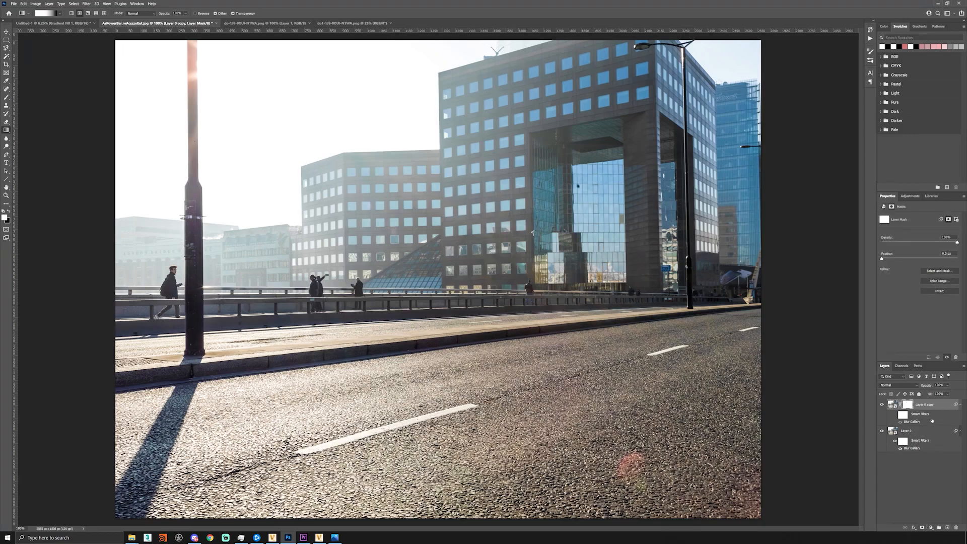
left_click_drag(931, 408, 928, 413)
left_click(893, 405)
left_click(908, 407)
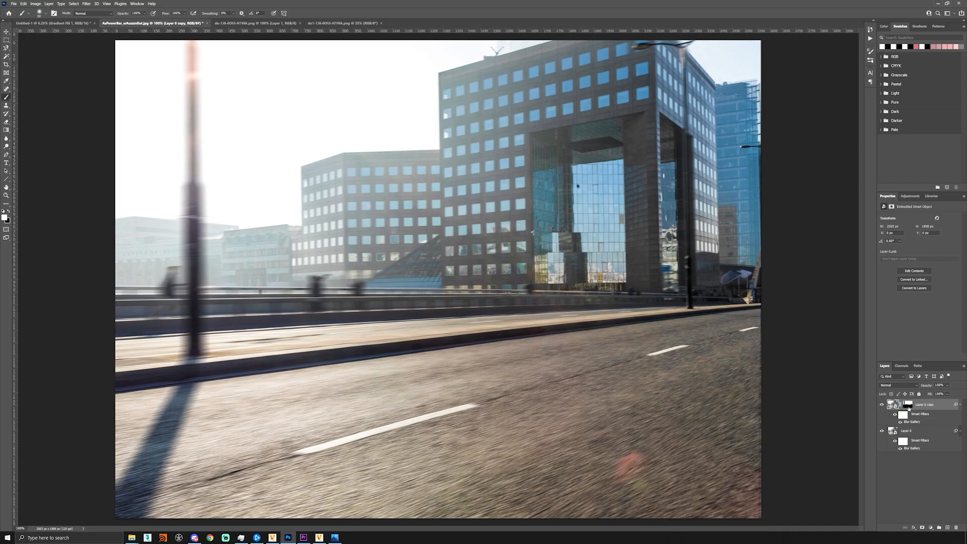
left_click(908, 406)
key("x")
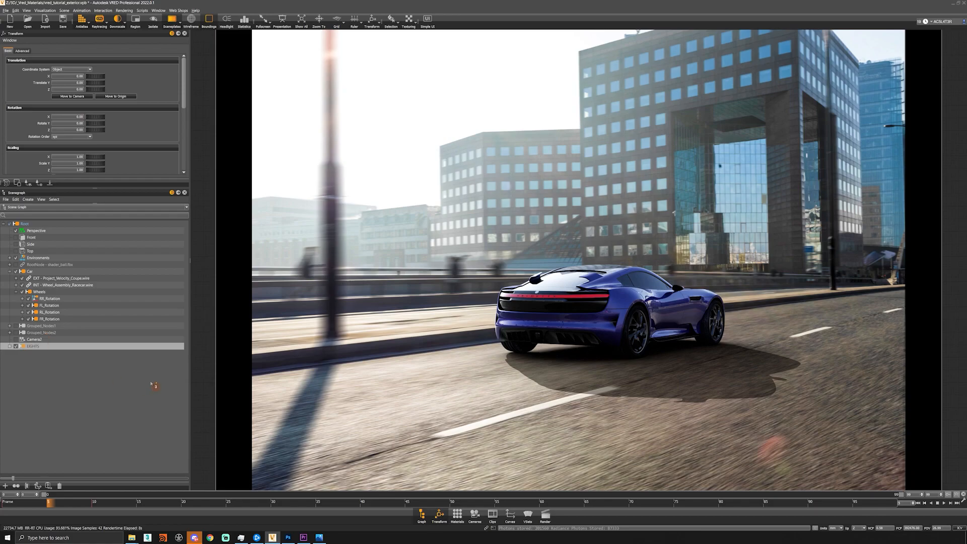
Step: In VRED, isolate the four wheel groups RR_Rotation, FL_Rotation, RL_Rotation and FR_Rotation
left_click(50, 319)
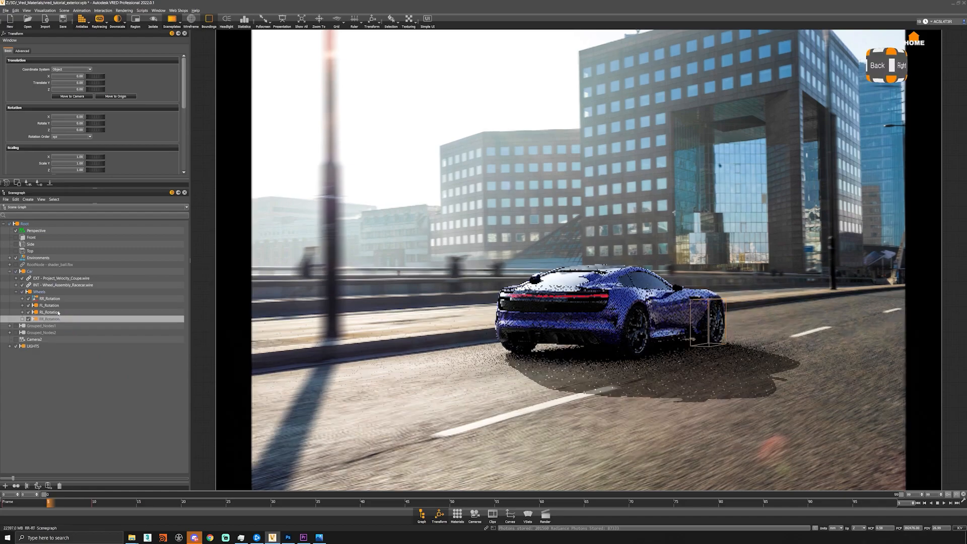
left_click(54, 299, "shift")
key("i")
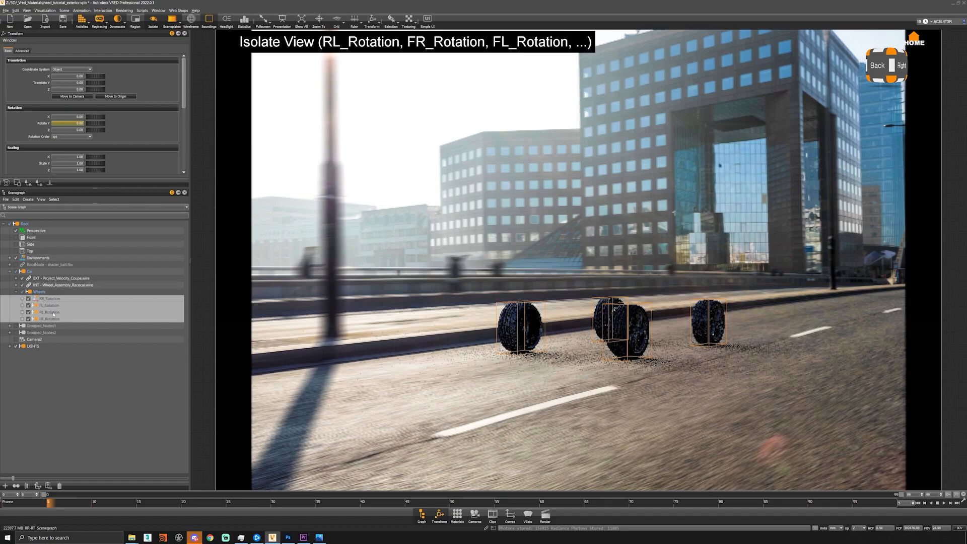
left_click(56, 318)
left_click(57, 318)
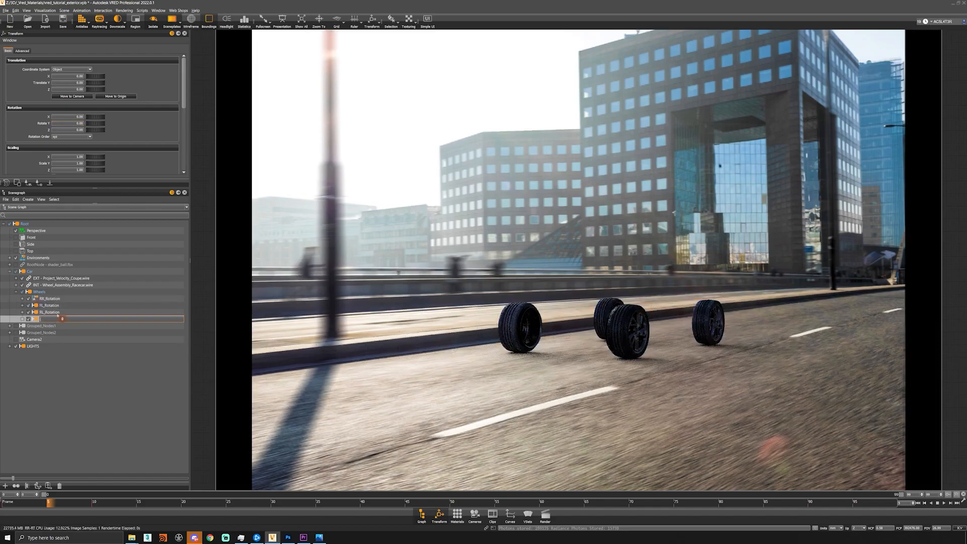
left_click(149, 370)
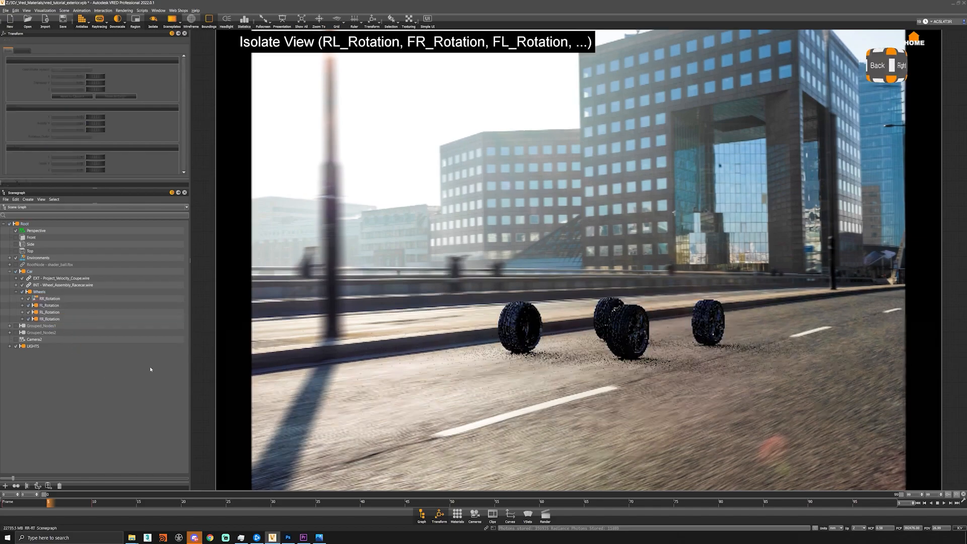
Step: Test-rotate FR_Rotation about Y, and move its rotation and scaling pivots to the object center
left_click(63, 318)
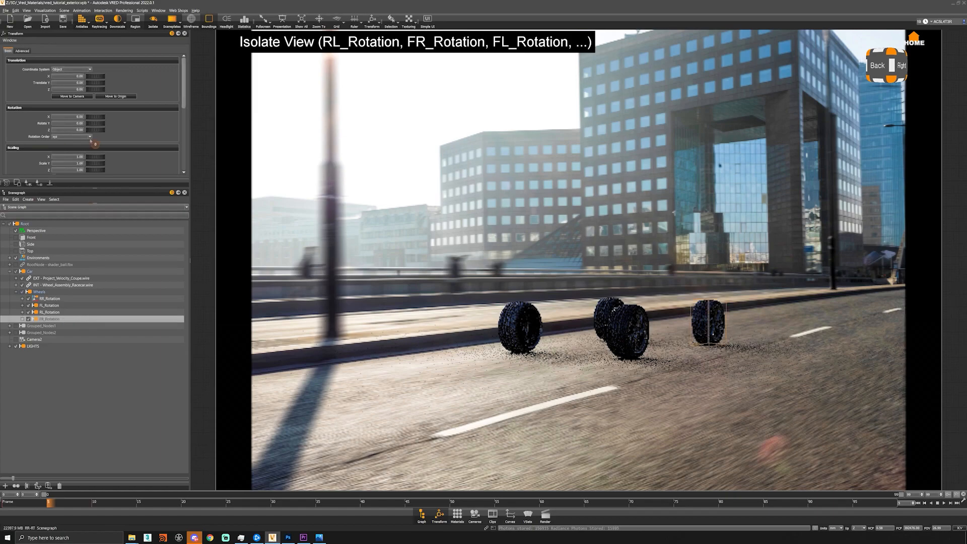
mouse_move(91, 124)
left_mouse_down()
mouse_move(114, 128)
mouse_move(85, 129)
mouse_move(108, 129)
left_mouse_up()
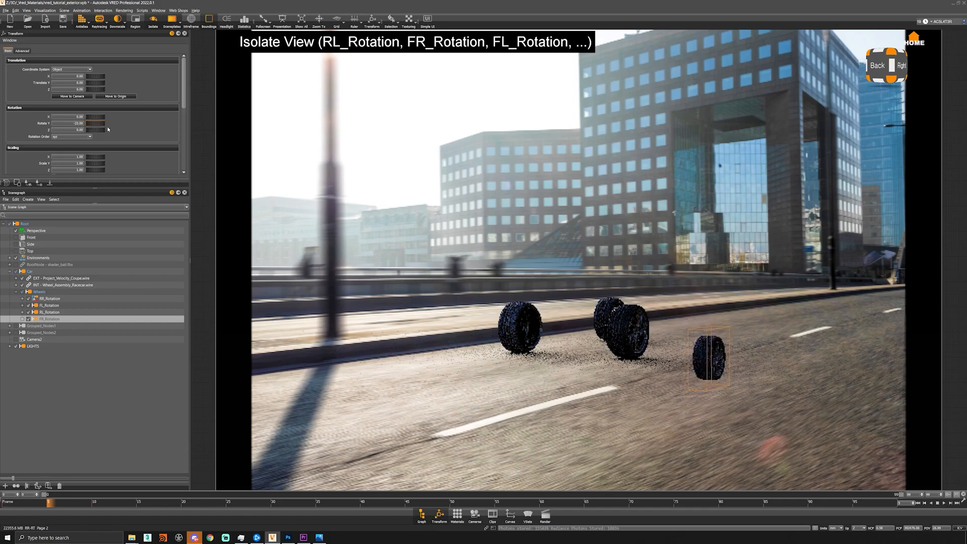
scroll(80, 111, "down", 5)
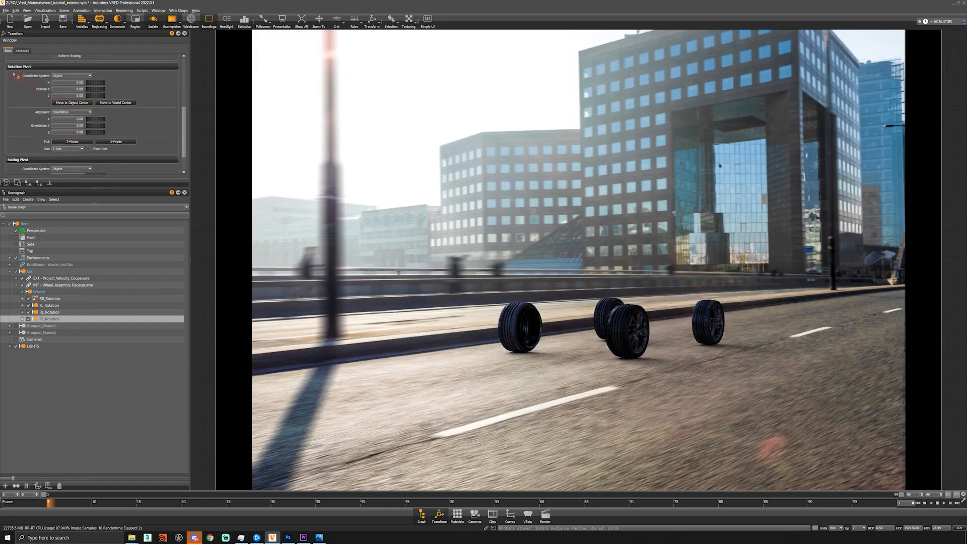
left_click(75, 102)
scroll(41, 119, "down", 1)
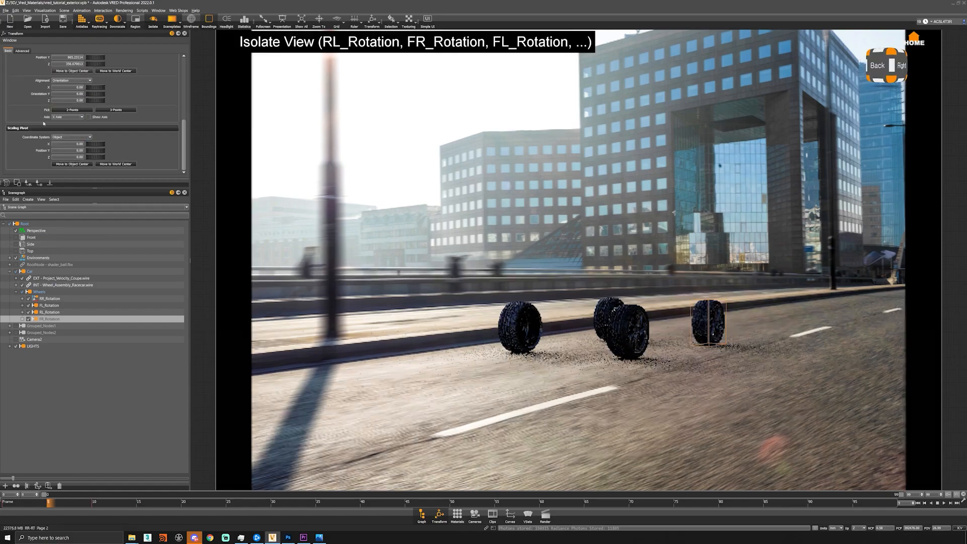
left_click(72, 164)
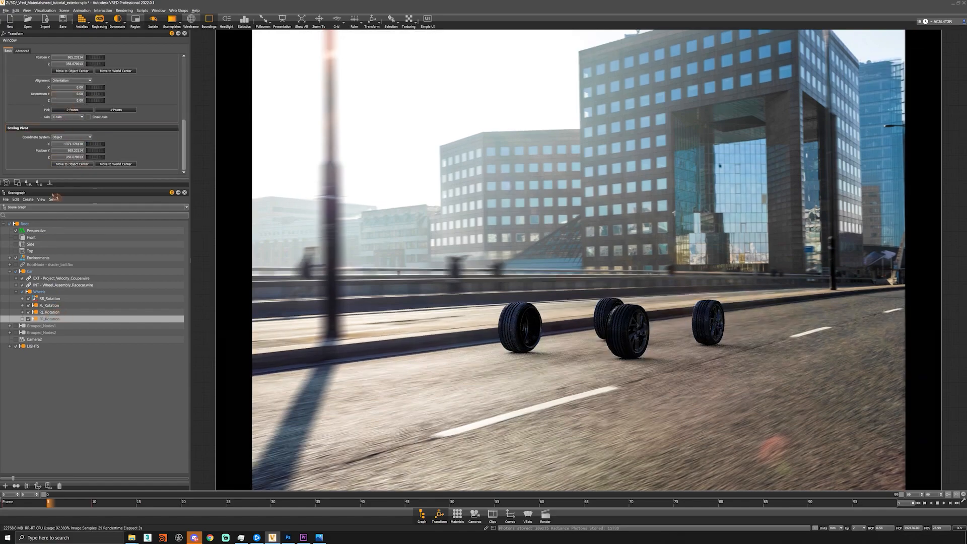
Step: Move RL_Rotation's scaling and rotation pivots and FL_Rotation's rotation pivot to their object centers
left_click(50, 313)
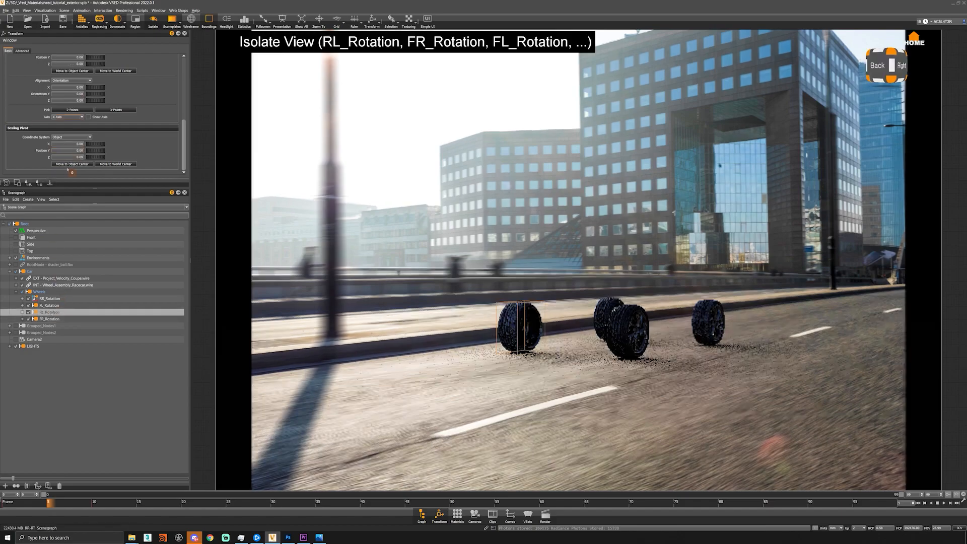
scroll(39, 99, "up", 1)
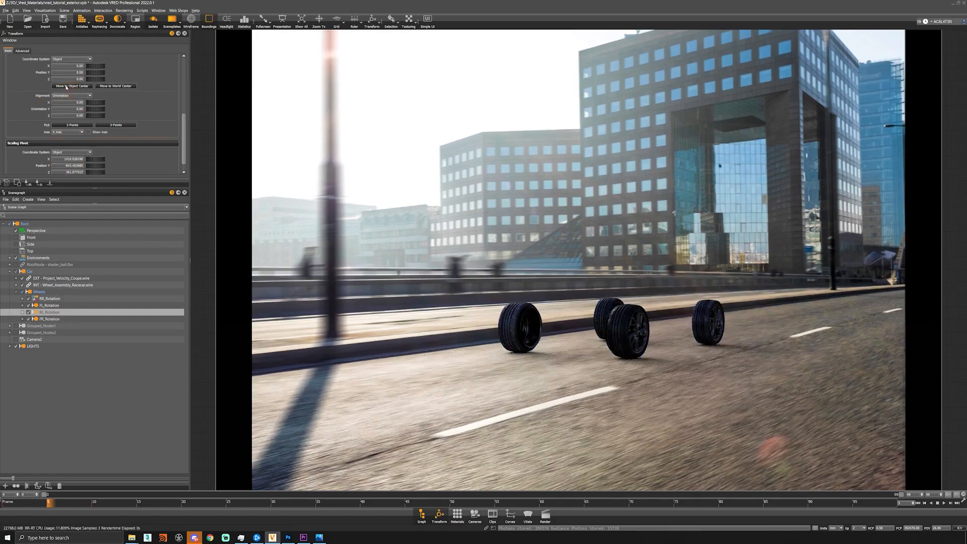
scroll(39, 100, "up", 3)
left_click(51, 306)
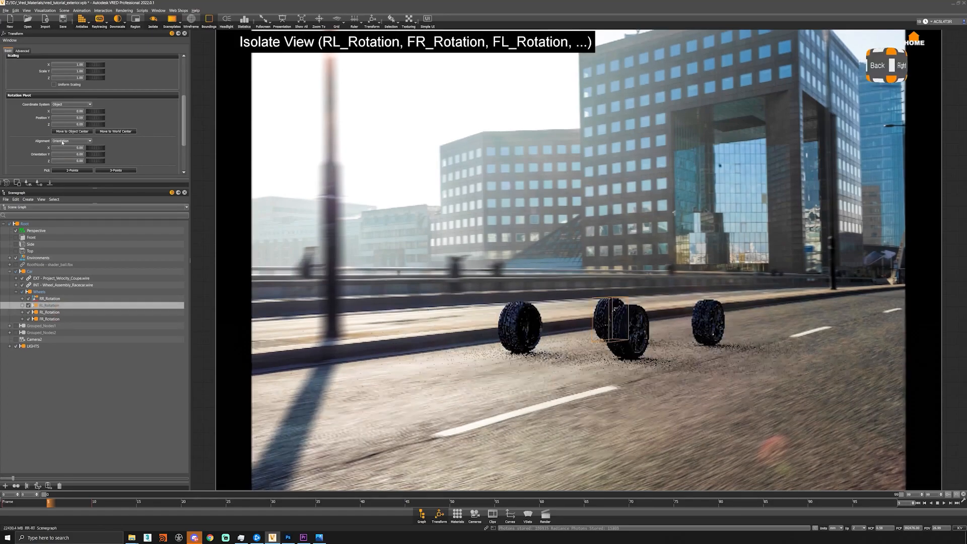
left_click(71, 131)
Step: Check FL_Rotation's pivot with a Y-axis test rotation, undo the rotation, and leave the isolated wheel view
left_click(49, 299)
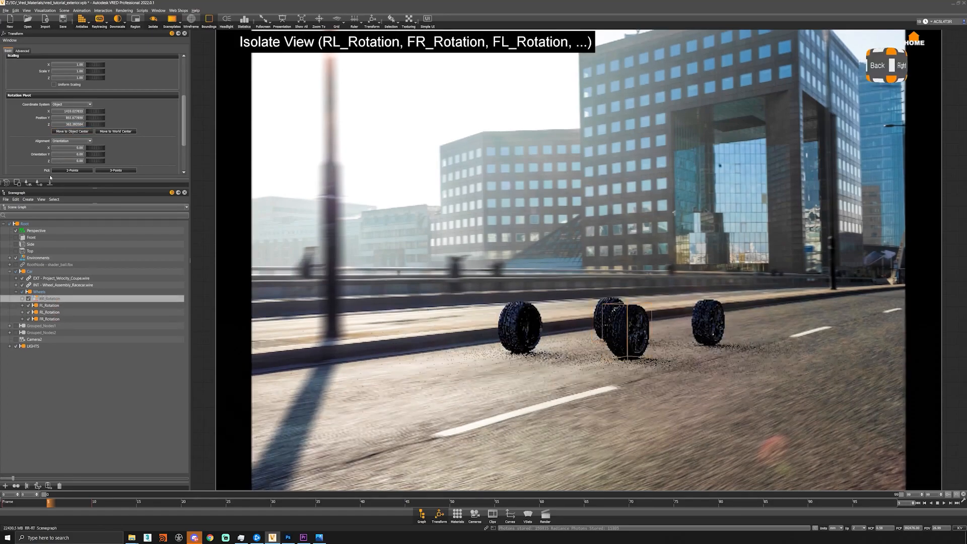
left_click(49, 305)
scroll(100, 121, "up", 5)
left_click_drag(97, 123, 352, 168)
key("ctrl+z")
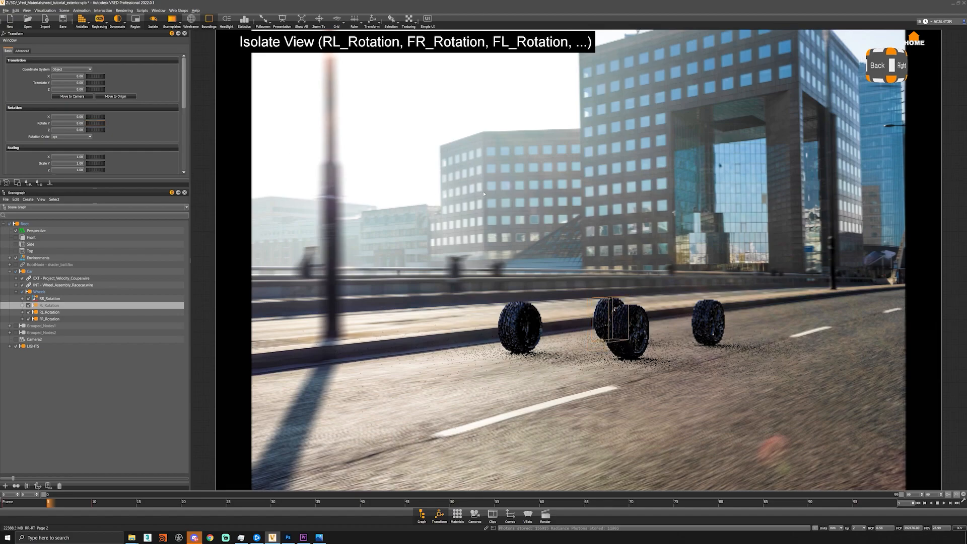
key("i")
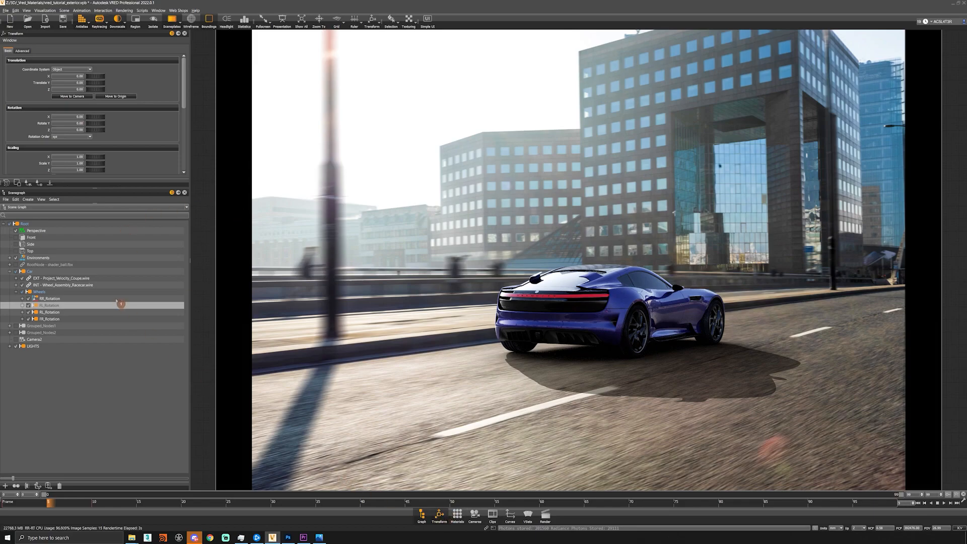
Step: Open the Curve Editor and go through the four wheel groups' channels, ending on FR_Rotation
left_click(510, 517)
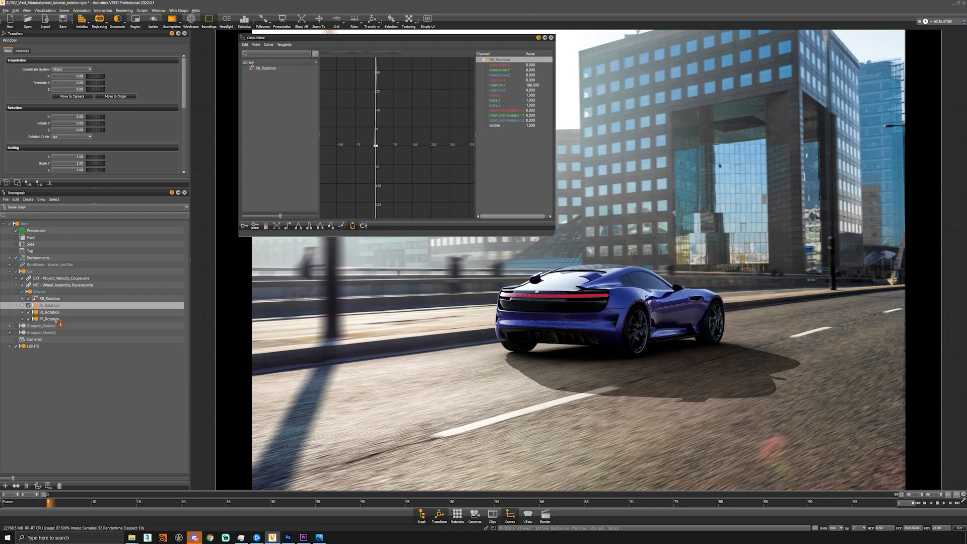
left_click(53, 299)
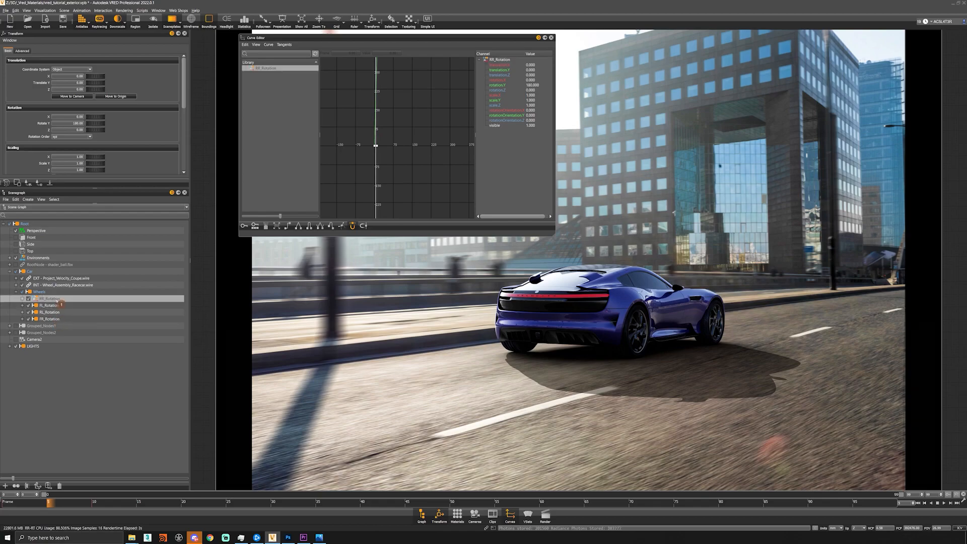
left_click(58, 305)
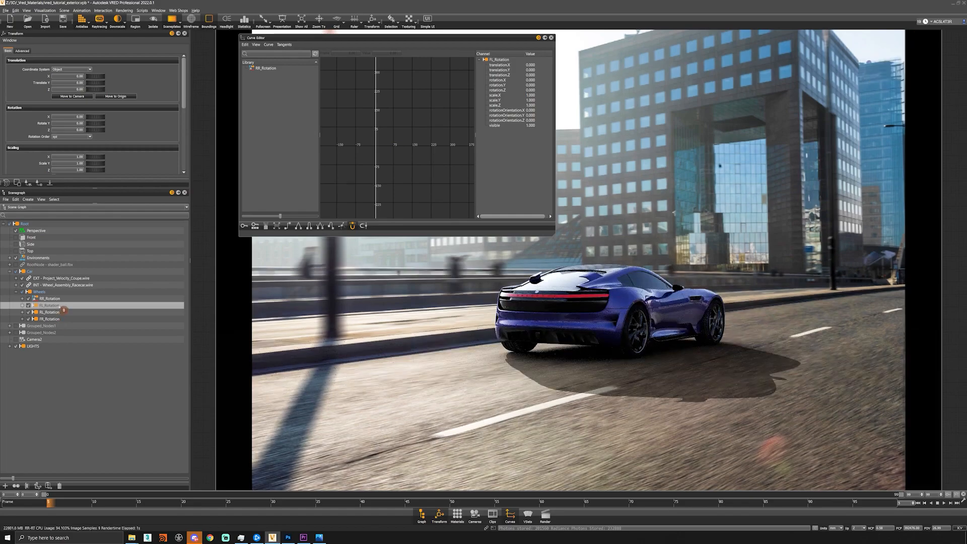
left_click(53, 312)
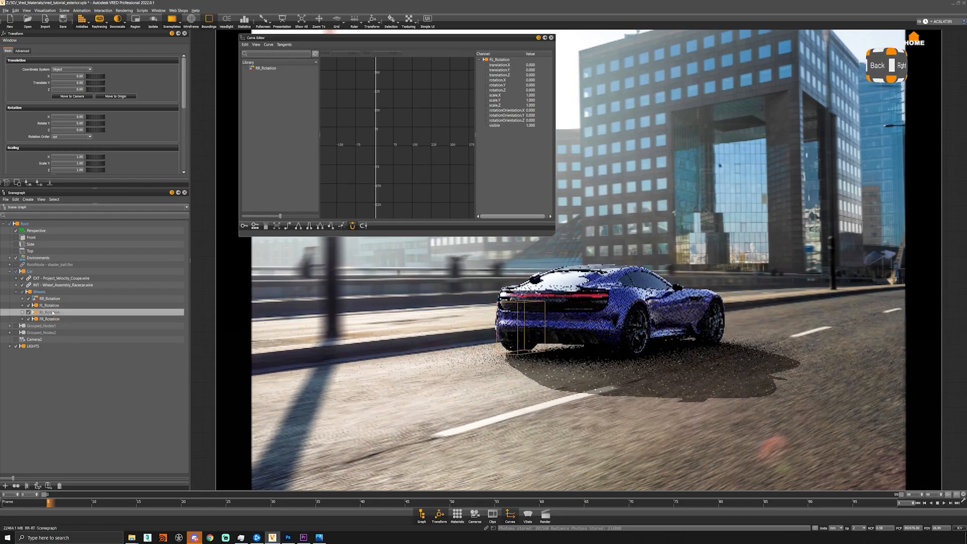
left_click(54, 319)
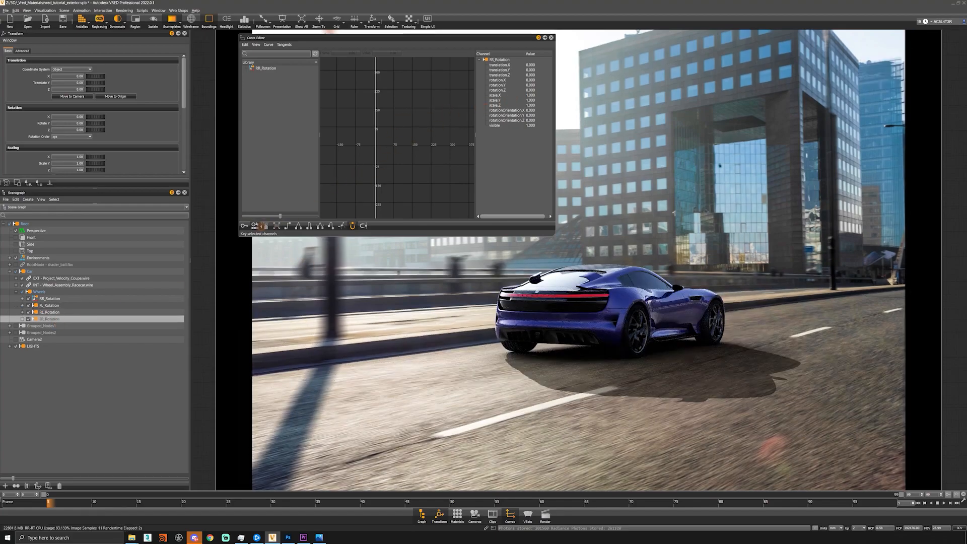
Step: Key the FR_Rotation channels at frame 0, deleting the key first placed at frame 5
left_click(244, 226)
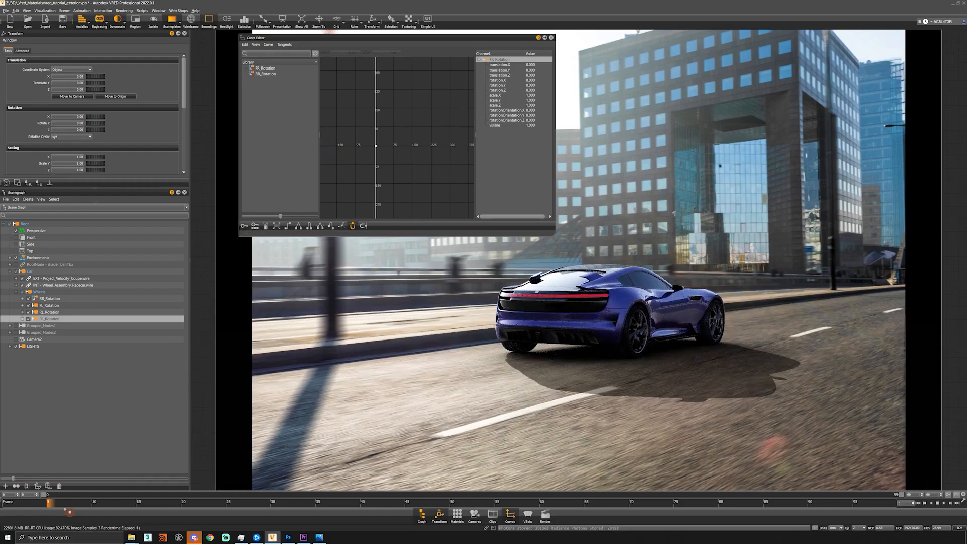
left_click(14, 503)
left_click_drag(14, 504, 3, 504)
left_click_drag(380, 140, 360, 158)
key("Delete")
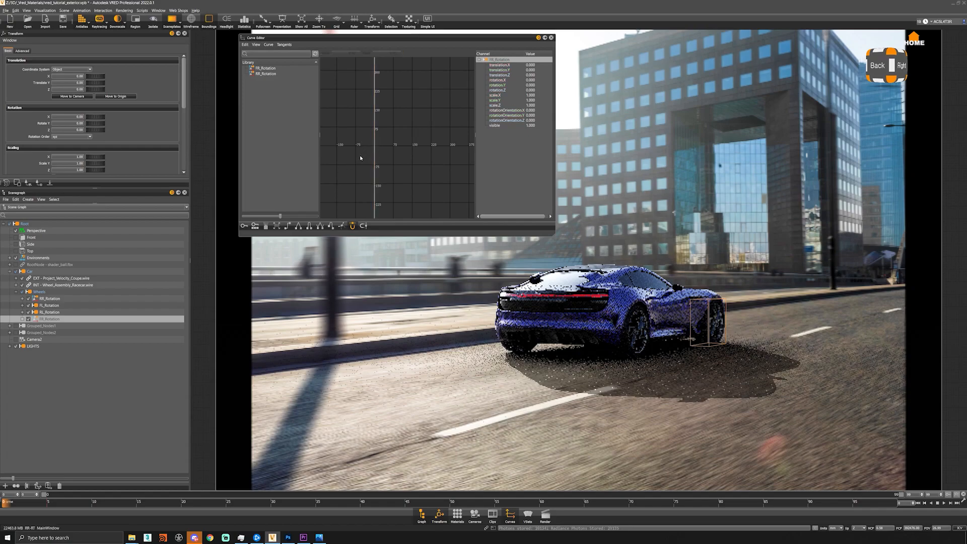
left_click(242, 227)
Step: Set FR_Rotation's Y rotation to 360 at frame 10
left_click(95, 503)
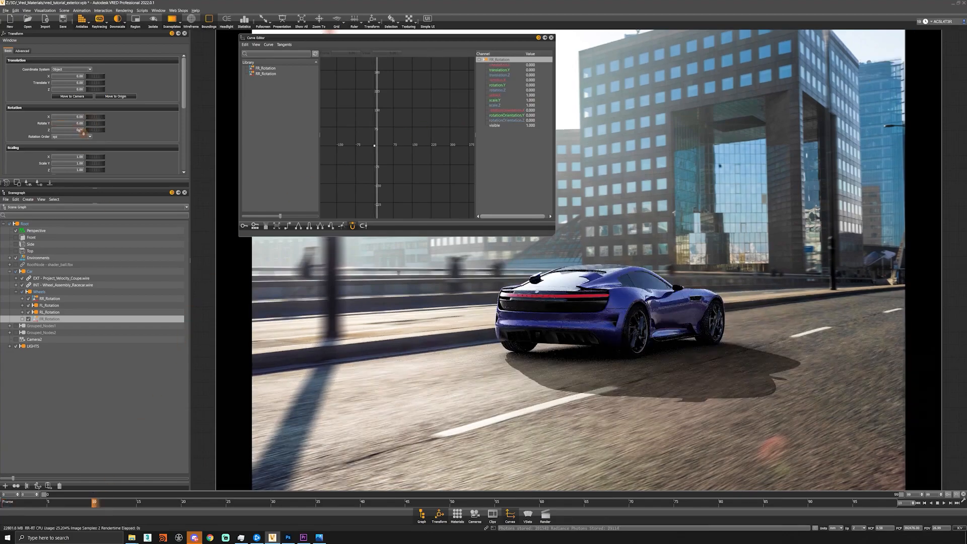
left_click(76, 124)
type("360")
key("Return")
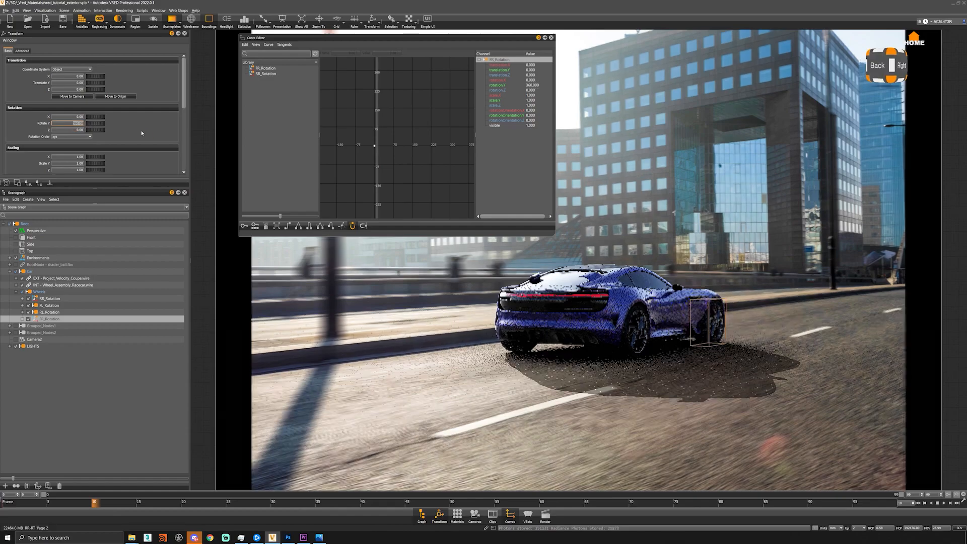
Step: Scrub the timeline to check the wheel rotation animation, and park it at frame 5
left_click_drag(86, 511, 54, 507)
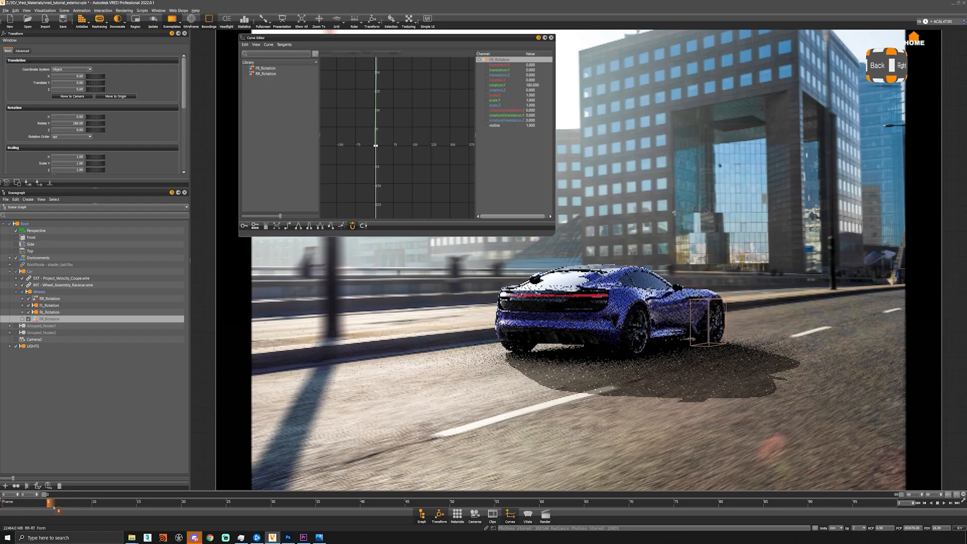
left_click(42, 505)
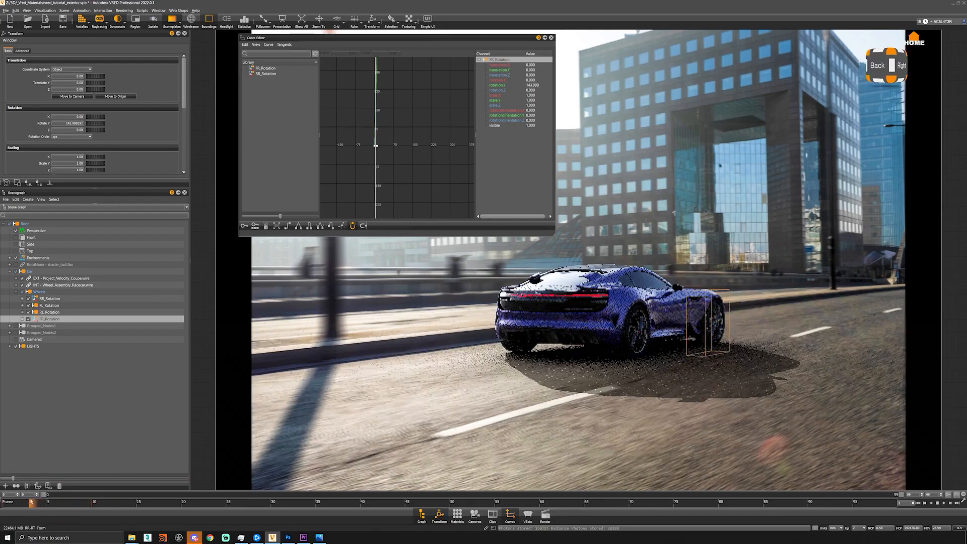
left_click(58, 503)
left_click_drag(58, 503, 50, 503)
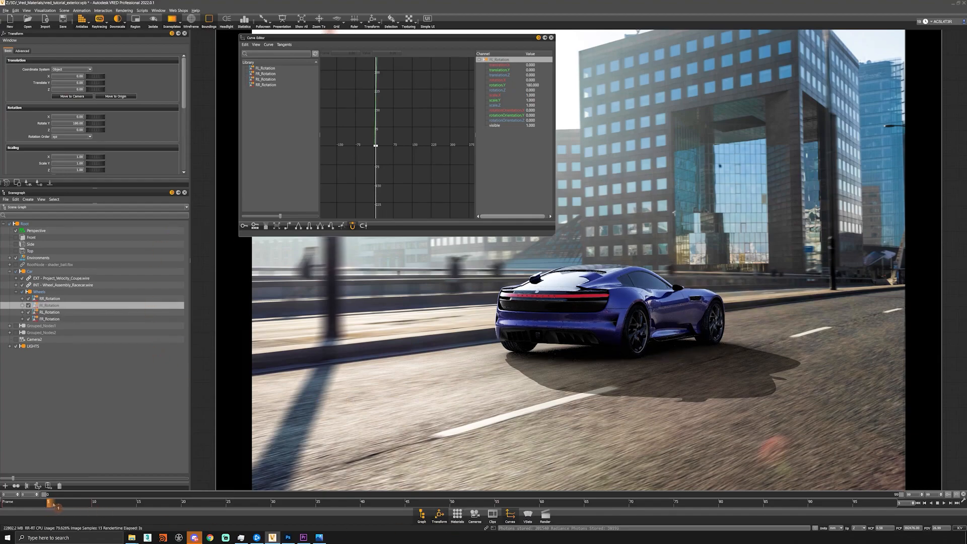
left_click(59, 505)
left_click_drag(59, 505, 51, 503)
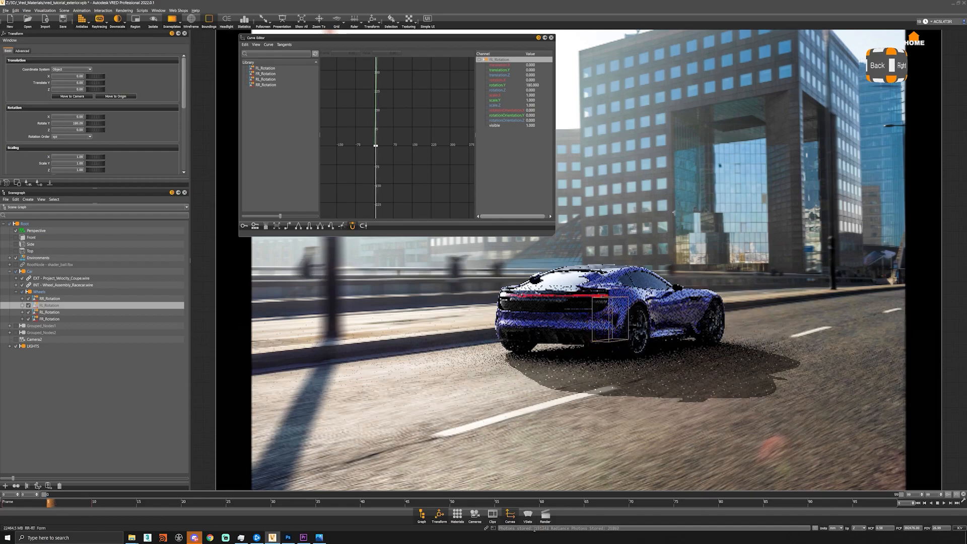
Step: Open the Camera Editor, enable motion blur on the Perspective camera, and choose the 1/1000 shutter preset
left_click(475, 514)
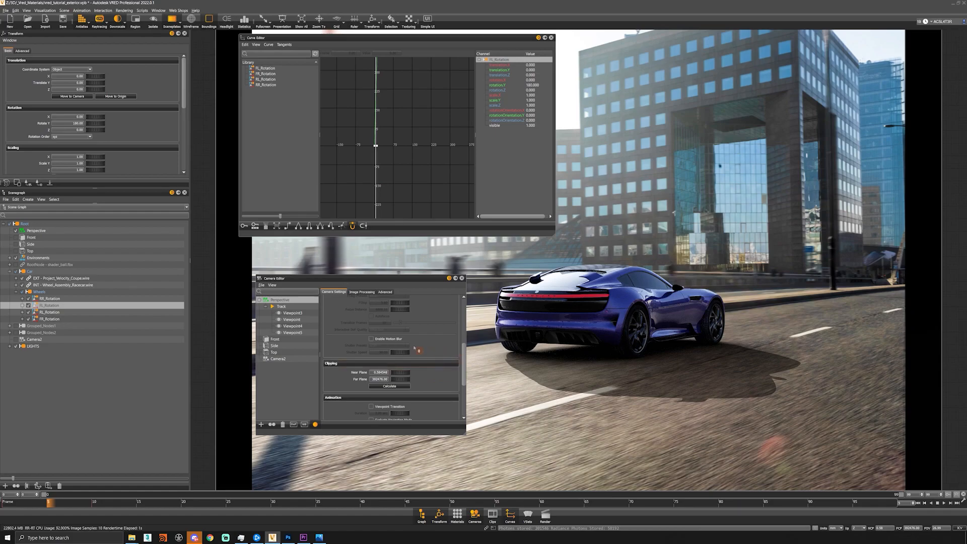
left_click(389, 340)
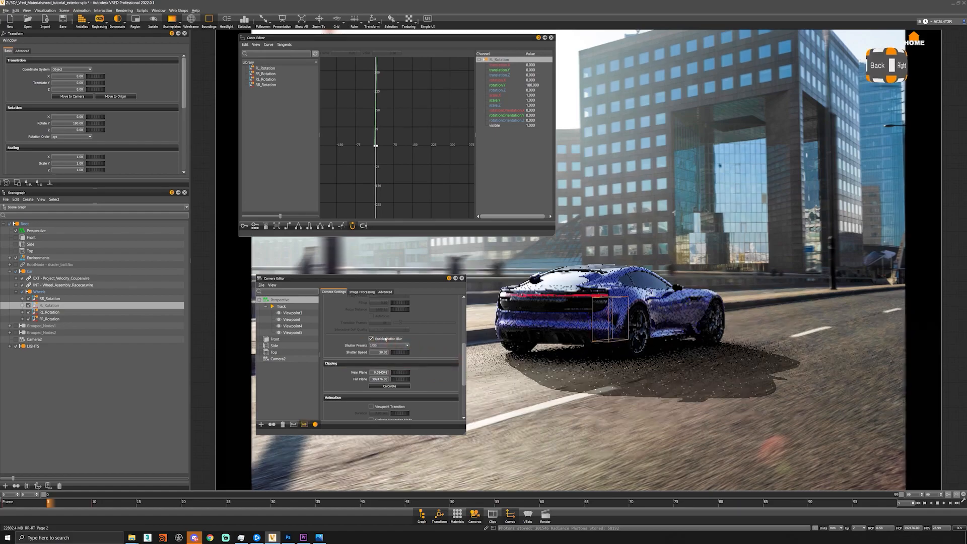
left_click(387, 347)
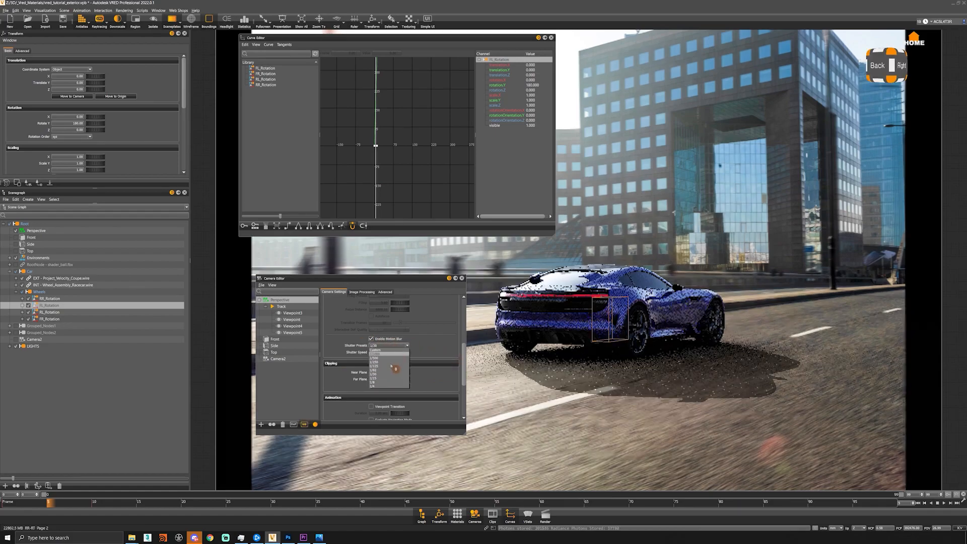
left_click(394, 354)
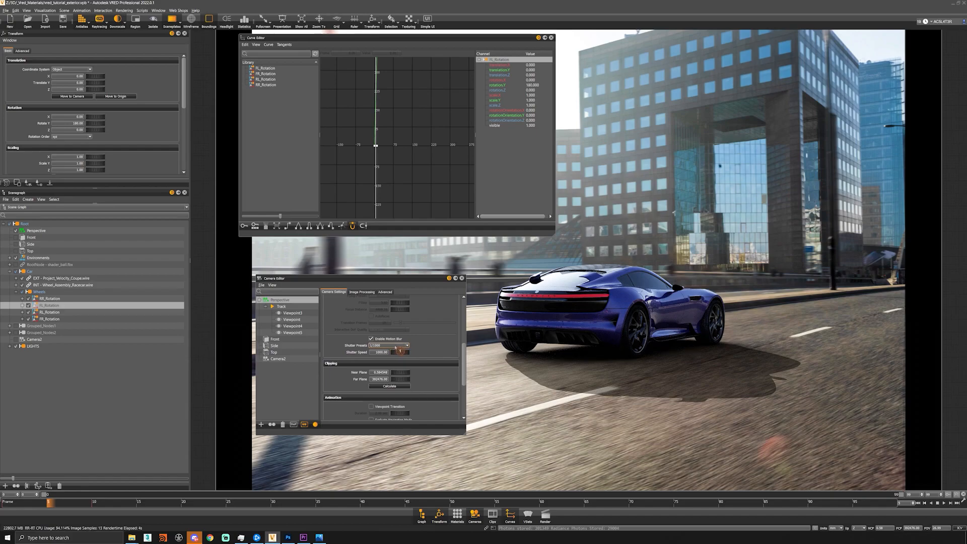
Step: Try the 16" shutter preset and a shorter one, and set the camera's shutter speed to 10
left_click(401, 345)
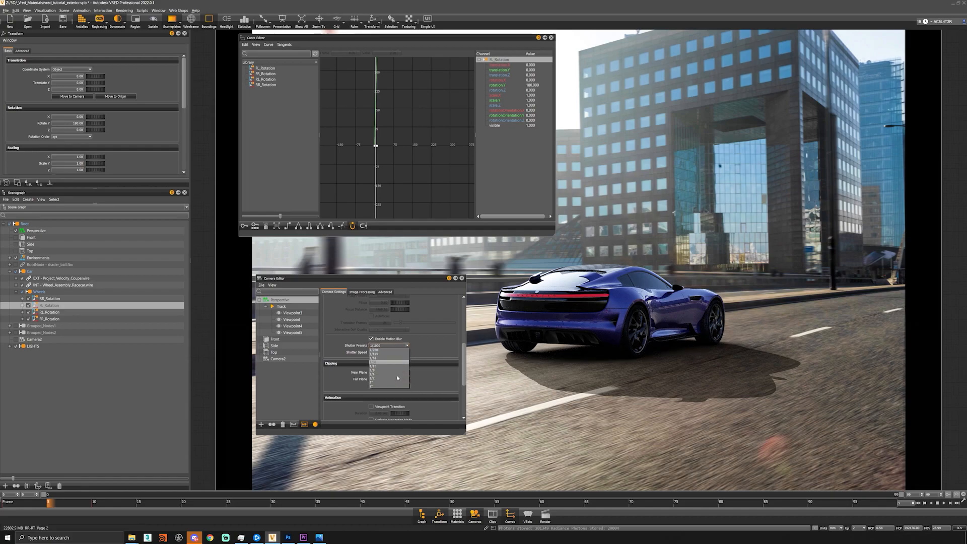
scroll(397, 377, "down", 2)
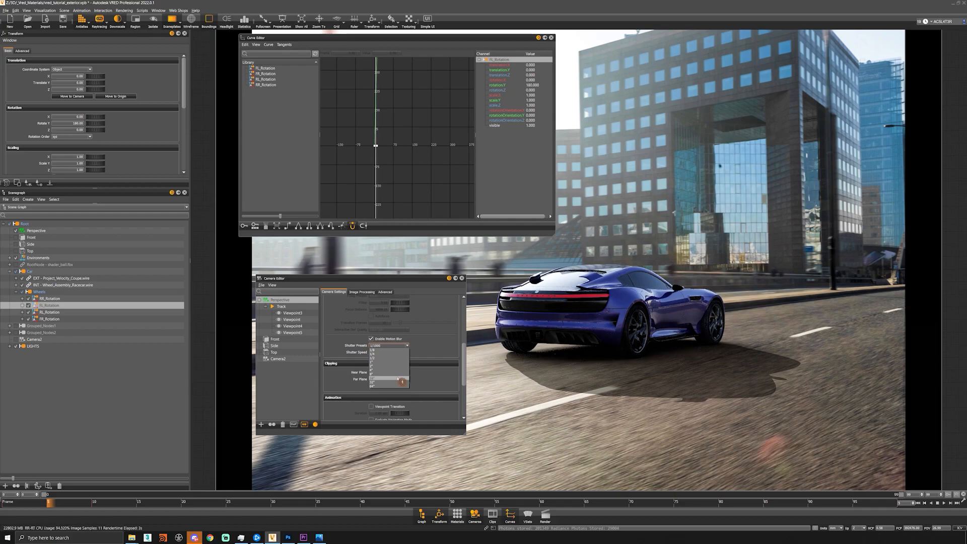
left_click(398, 378)
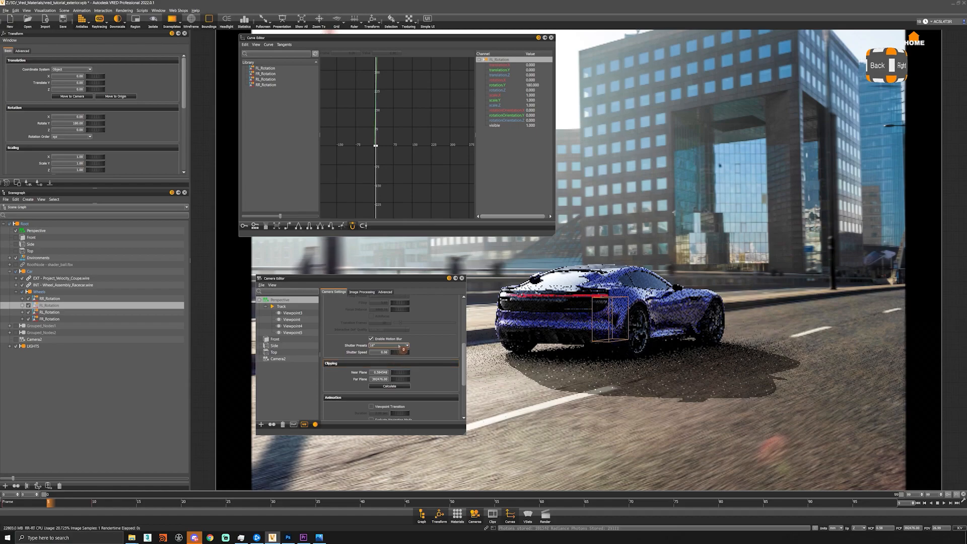
left_click(404, 345)
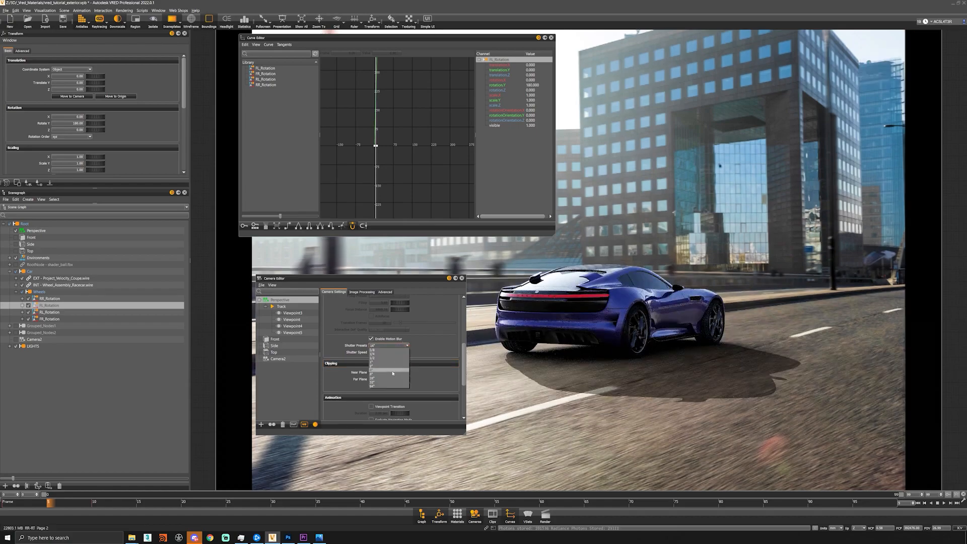
left_click(388, 370)
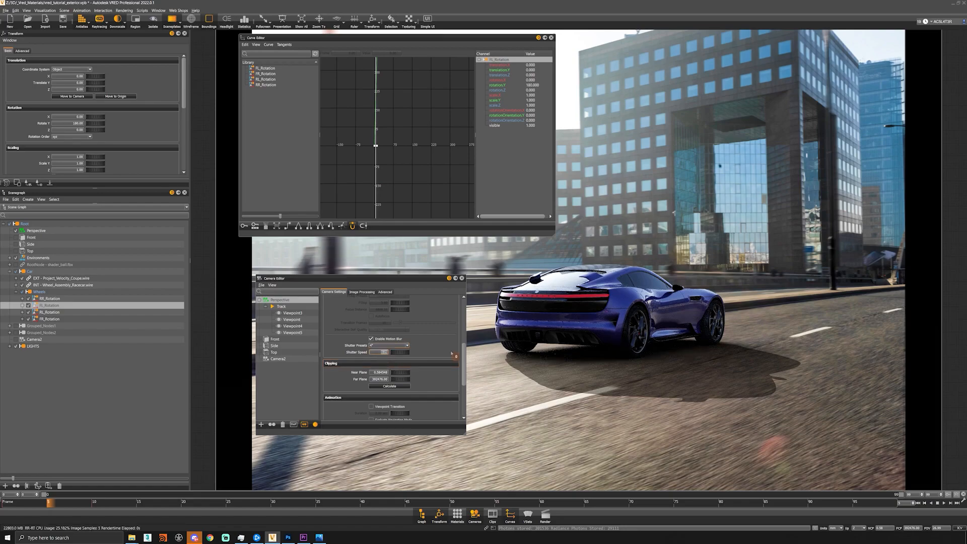
type("10")
key("Return")
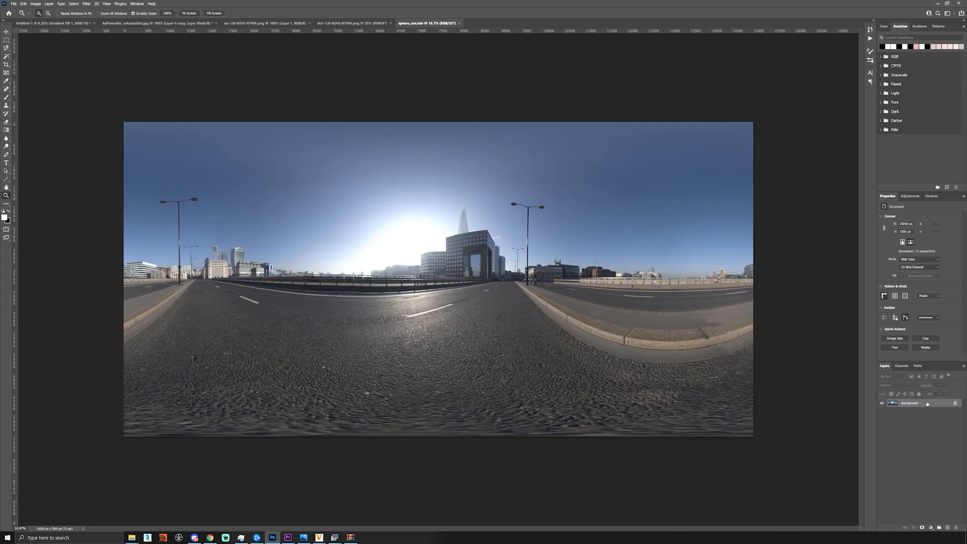
Step: In Photoshop, unlock the HDR panorama's Background layer and convert it to a smart object
left_click(956, 404)
right_click(920, 405)
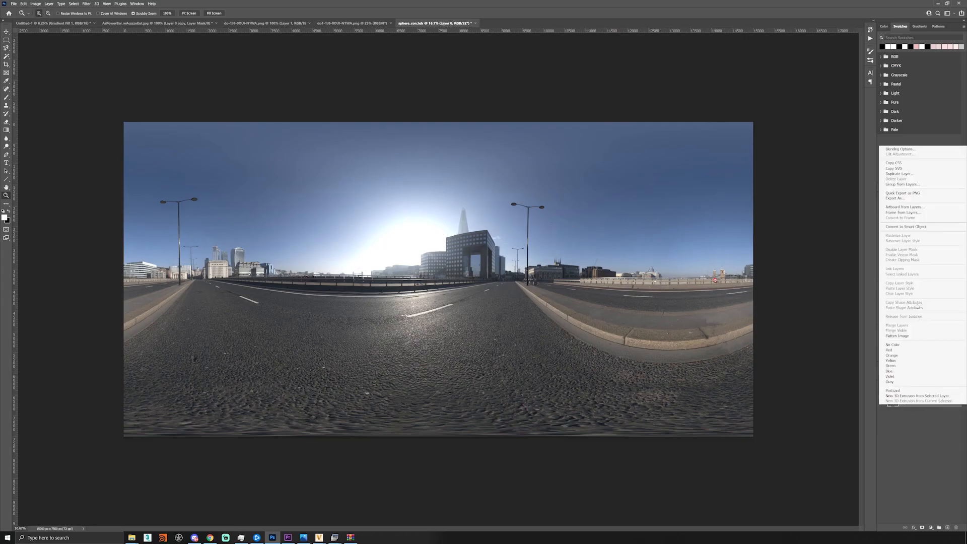
left_click(742, 228)
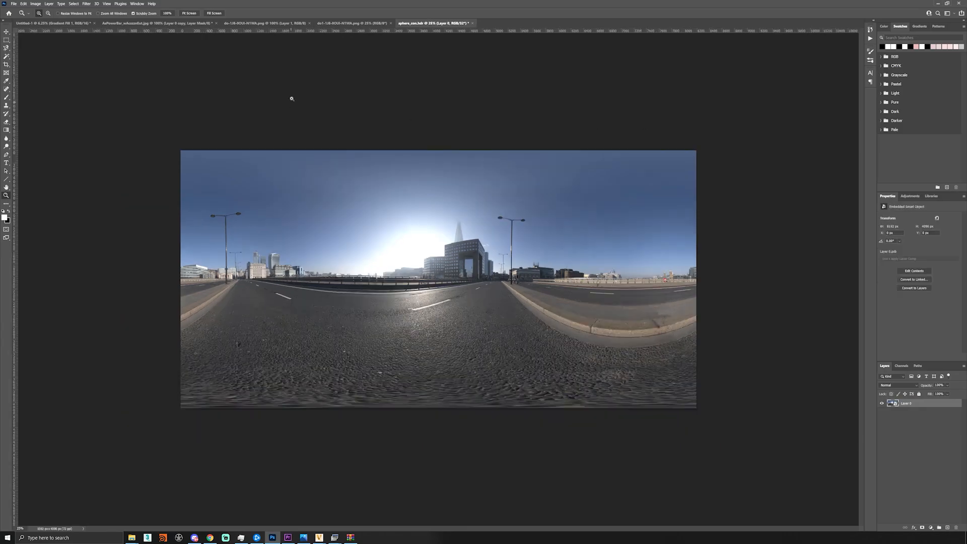
Step: Add a Path Blur with a curved path along the left half of the central barrier, its outer end point speed 0 px
left_click(87, 4)
mouse_move(126, 85)
left_click(175, 101)
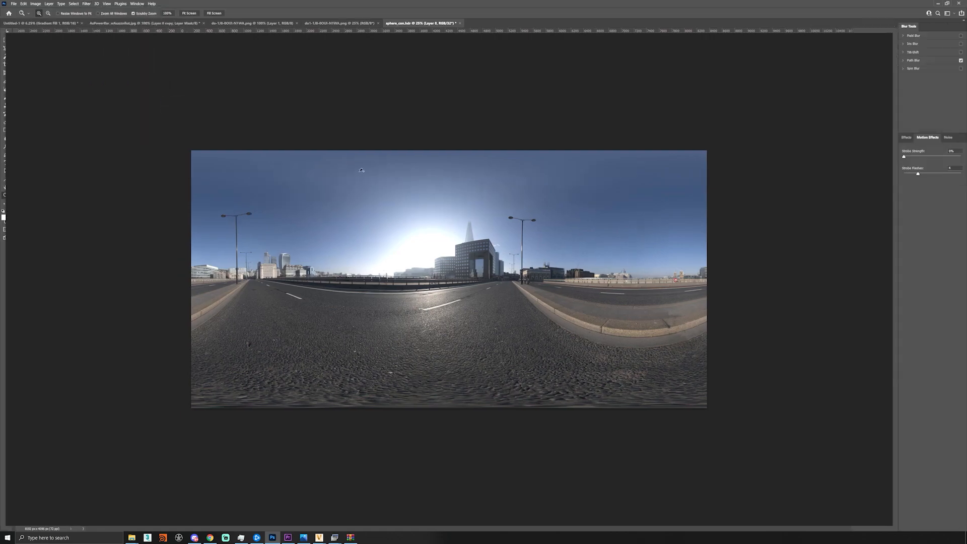
left_click_drag(449, 280, 253, 278)
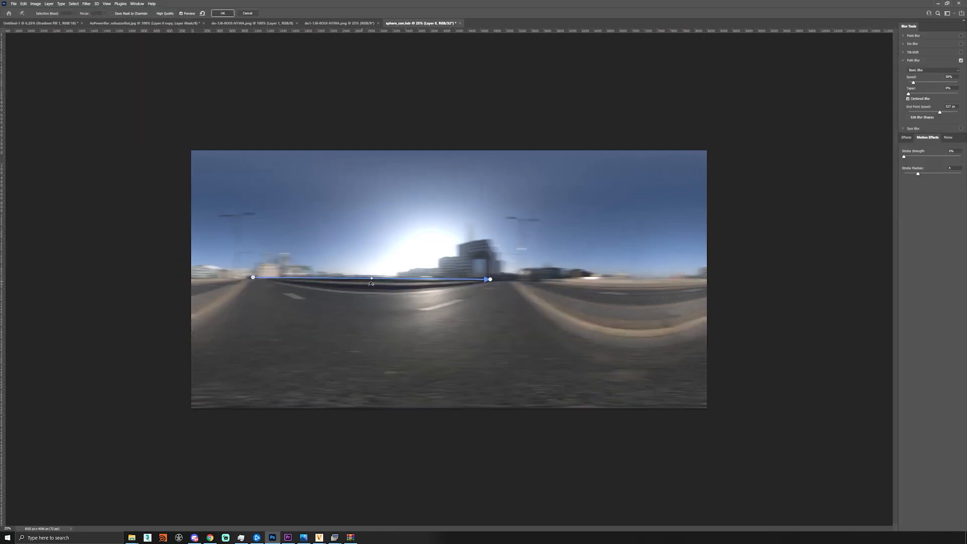
left_click(372, 279)
left_click_drag(370, 290, 312, 286)
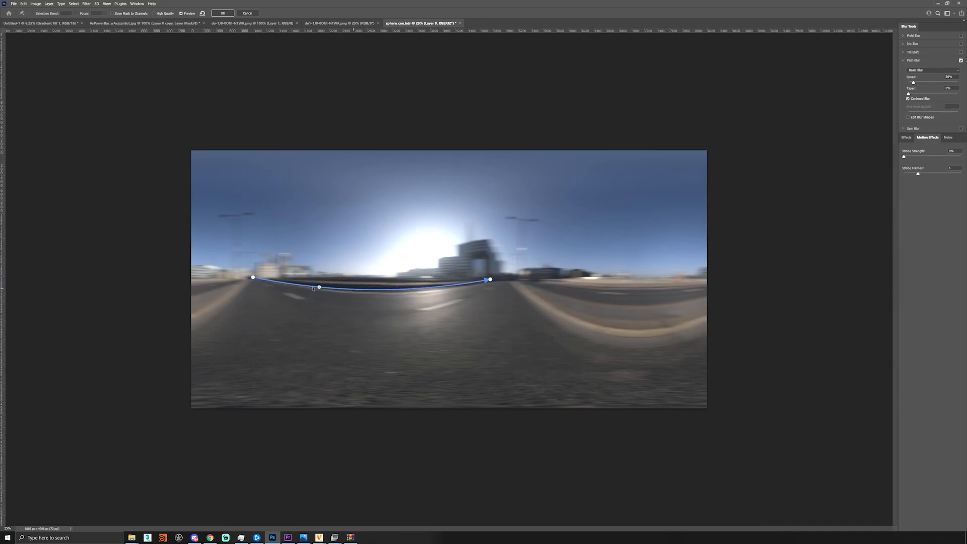
left_click_drag(486, 282, 388, 291)
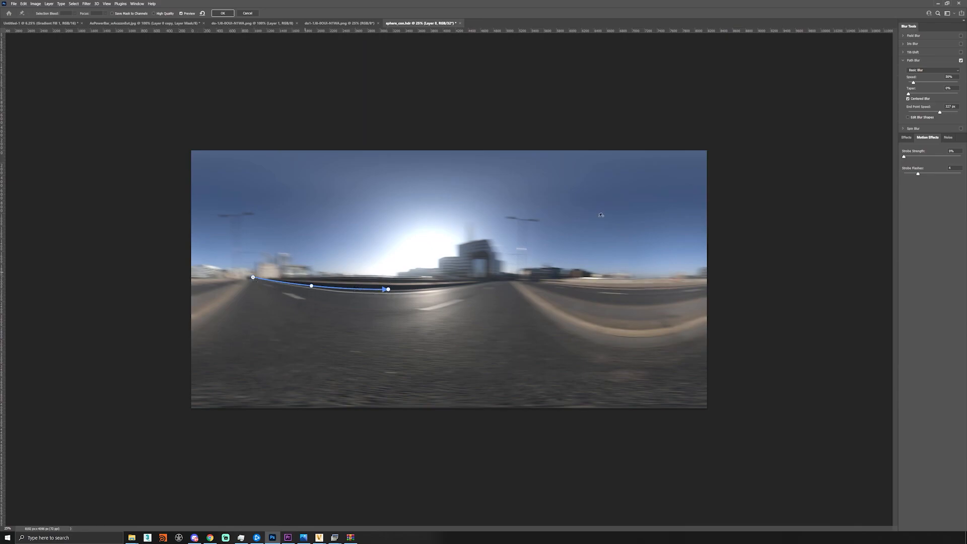
left_click_drag(940, 113, 907, 113)
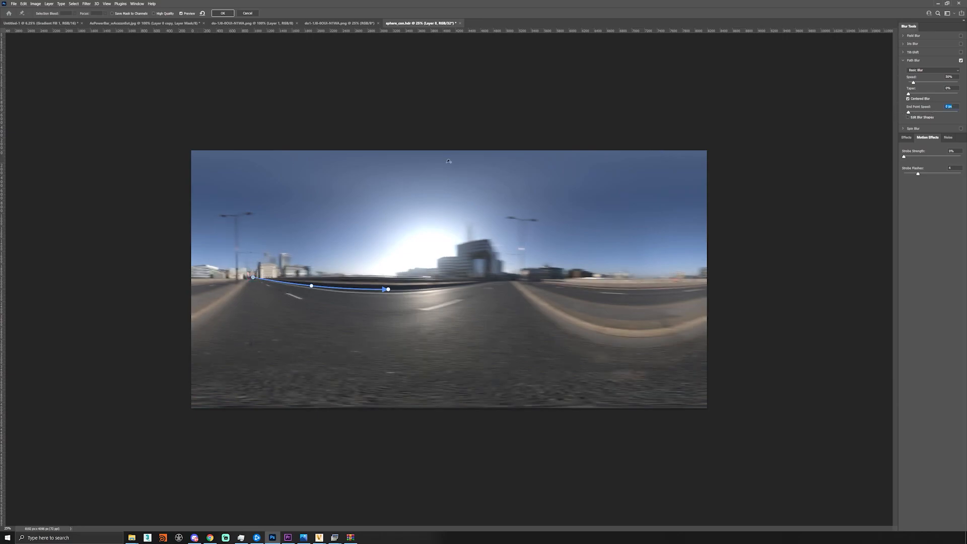
Step: Draw a second curved blur path along the barrier's right half, and set its outer end point speed to 0 px
left_click(395, 290)
left_click(469, 285)
double_click(504, 280)
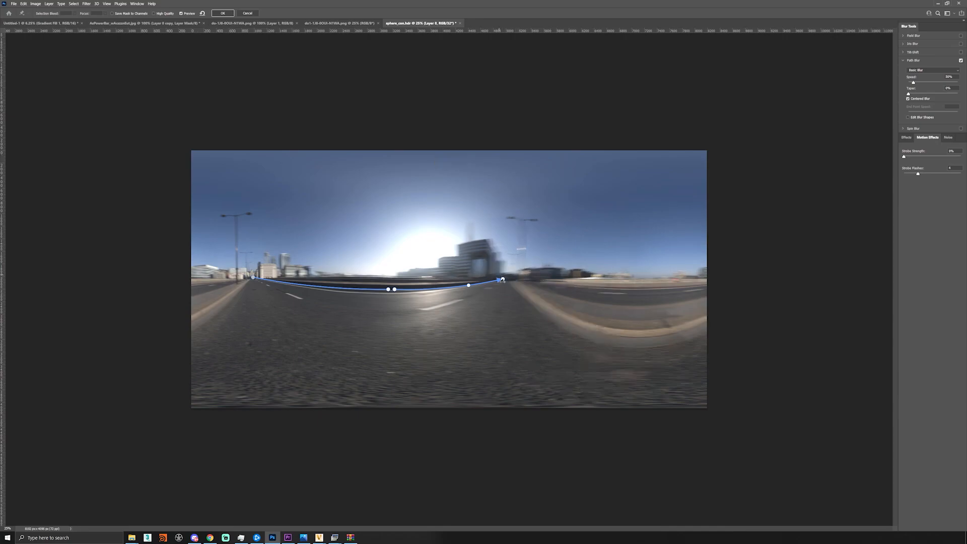
left_click(504, 280)
left_click_drag(933, 115, 862, 114)
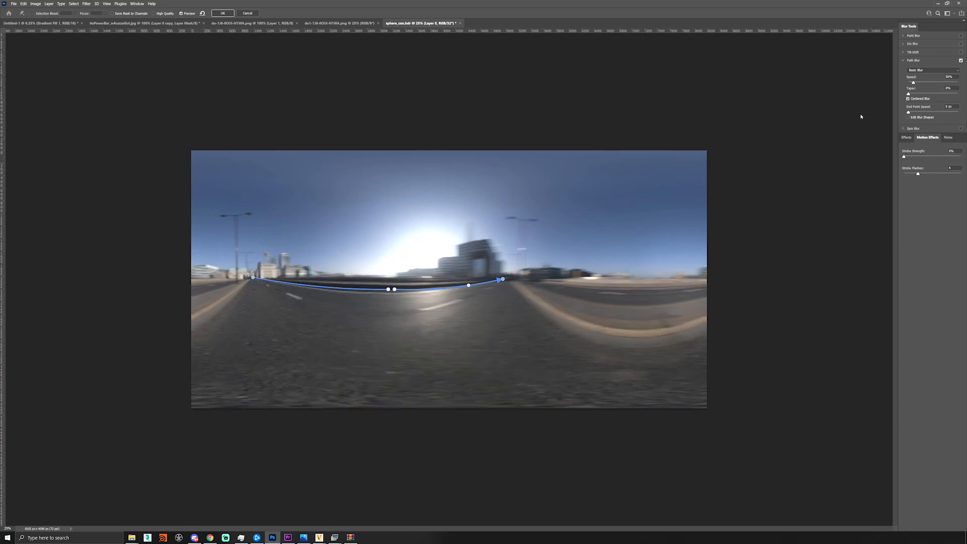
Step: Check the inner end points where the two barrier blur paths meet
left_click(387, 290)
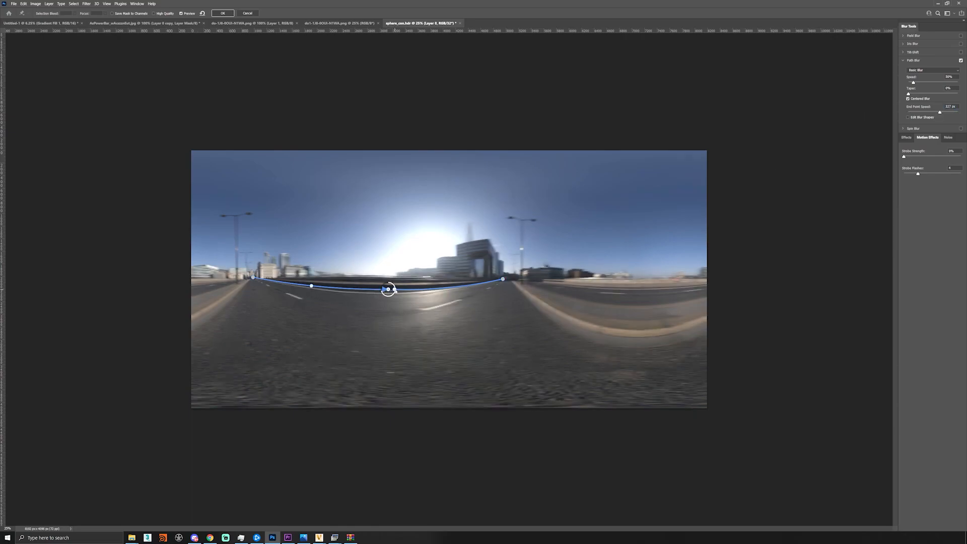
left_click(395, 291)
left_click(394, 291)
left_click(396, 291)
left_click(394, 290)
left_click(395, 290)
left_click(253, 281)
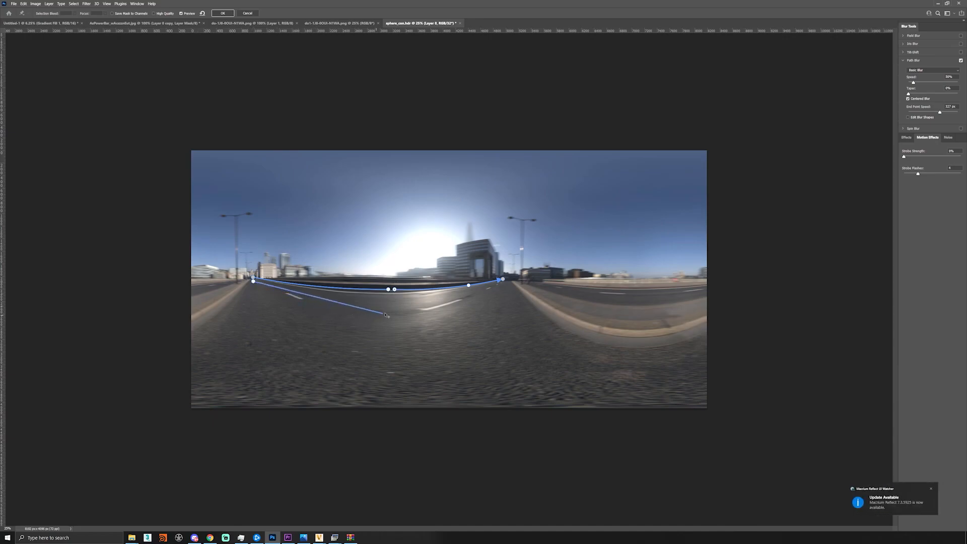
left_click(307, 302)
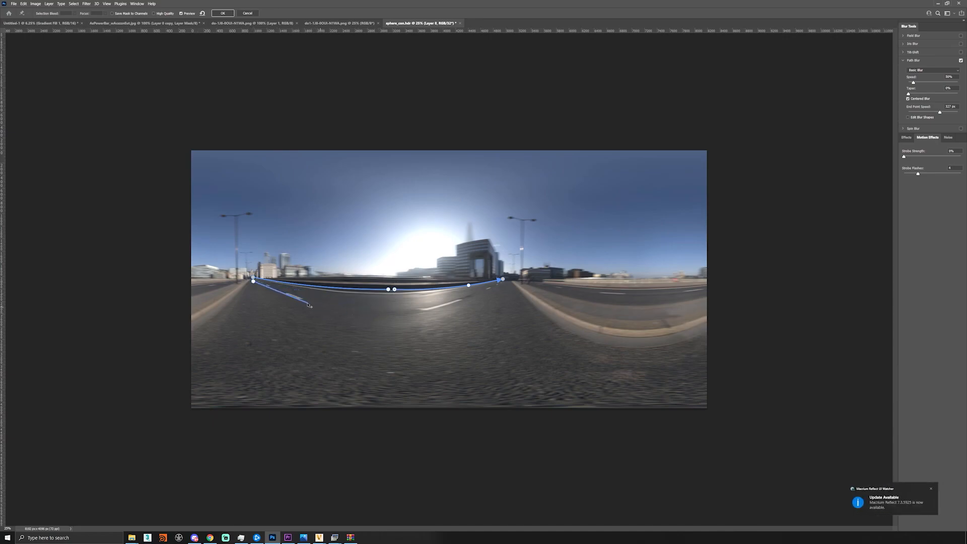
double_click(388, 312)
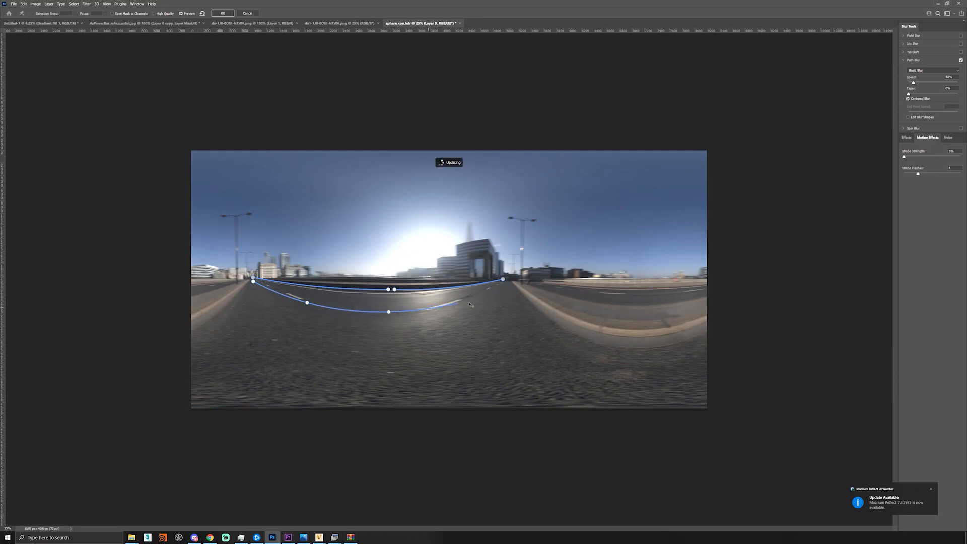
left_click(404, 309)
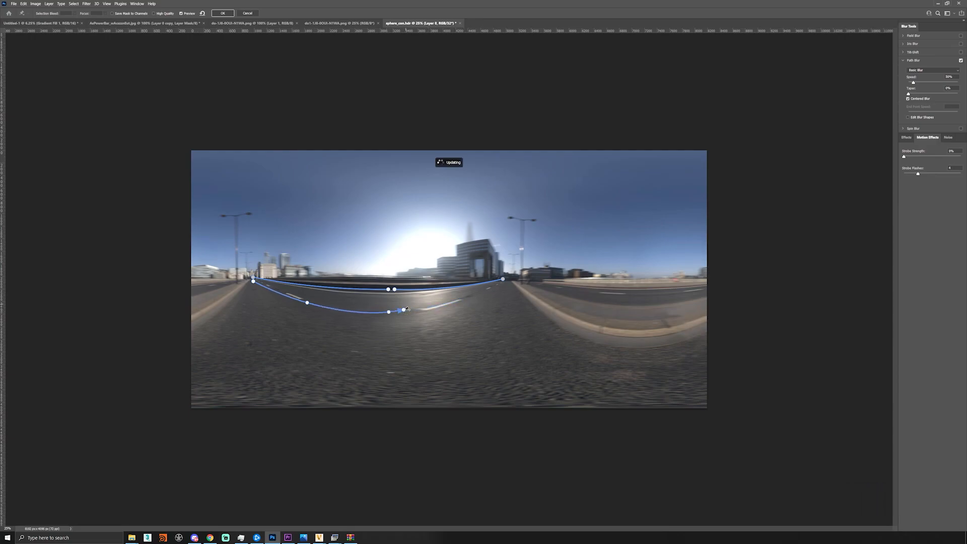
key("Delete")
Step: Draw a curved blur path along the left half of the road's white lane markings, with its outer end point speed at 0 px
left_click(257, 283)
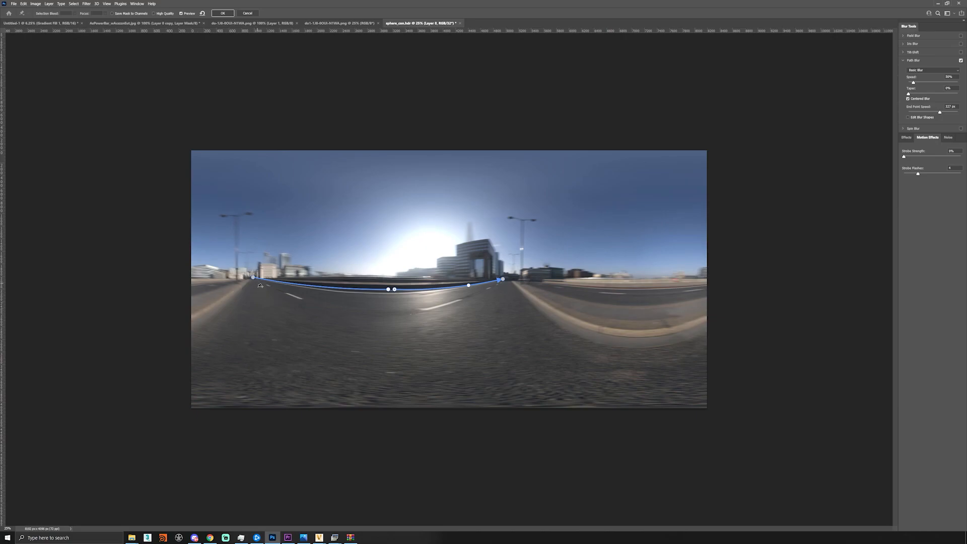
left_click(311, 304)
left_click(393, 312)
left_click(393, 313)
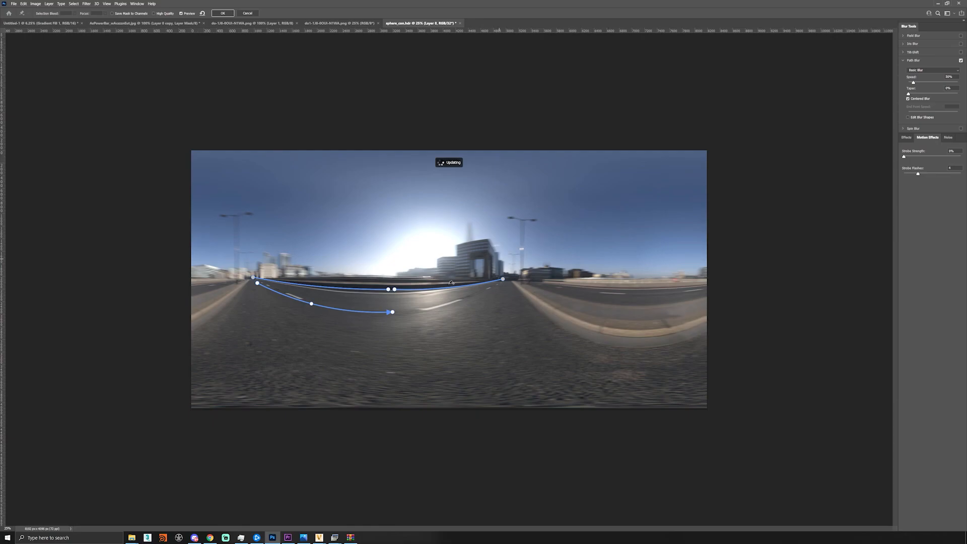
left_click_drag(258, 283, 253, 277)
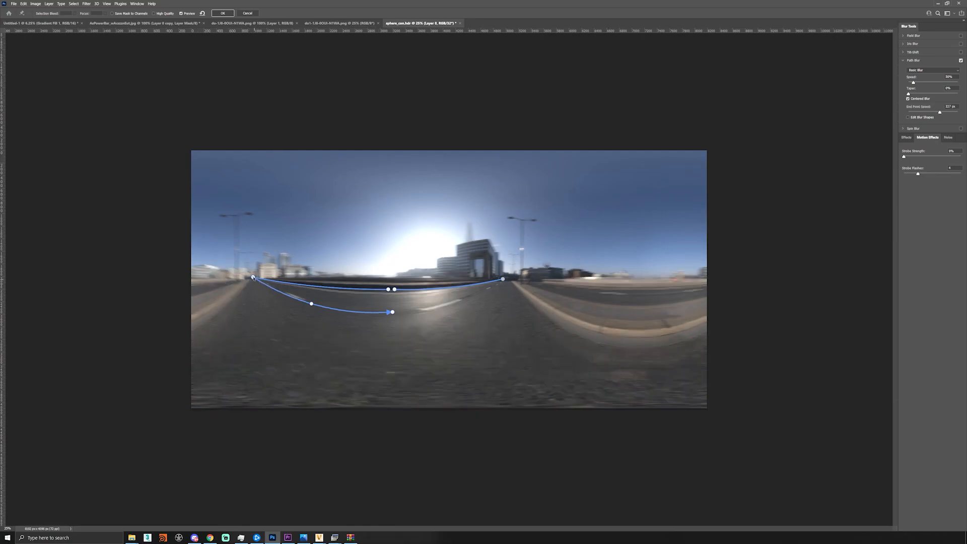
left_click_drag(940, 114, 906, 115)
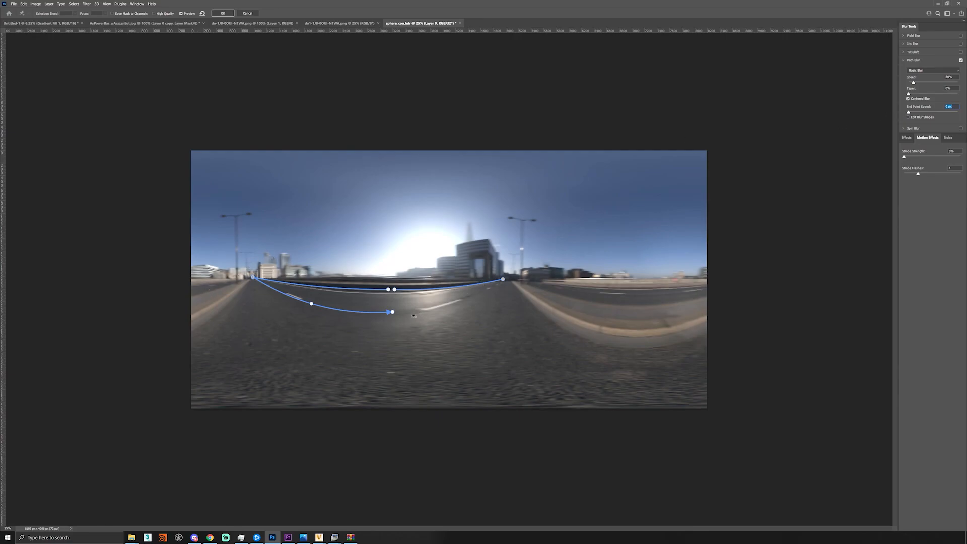
left_click(398, 312)
left_click(450, 303)
left_click(490, 290)
left_click(504, 279)
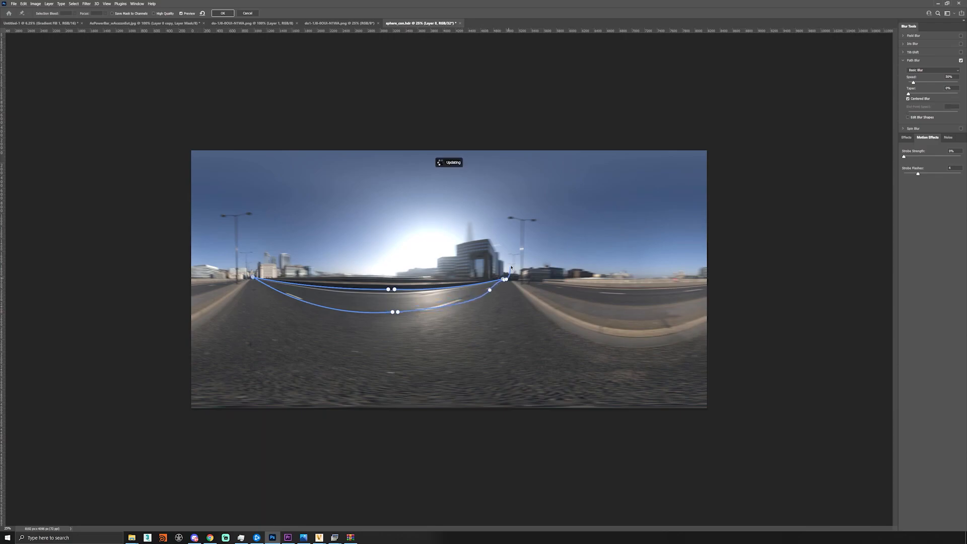
left_click_drag(489, 290, 465, 300)
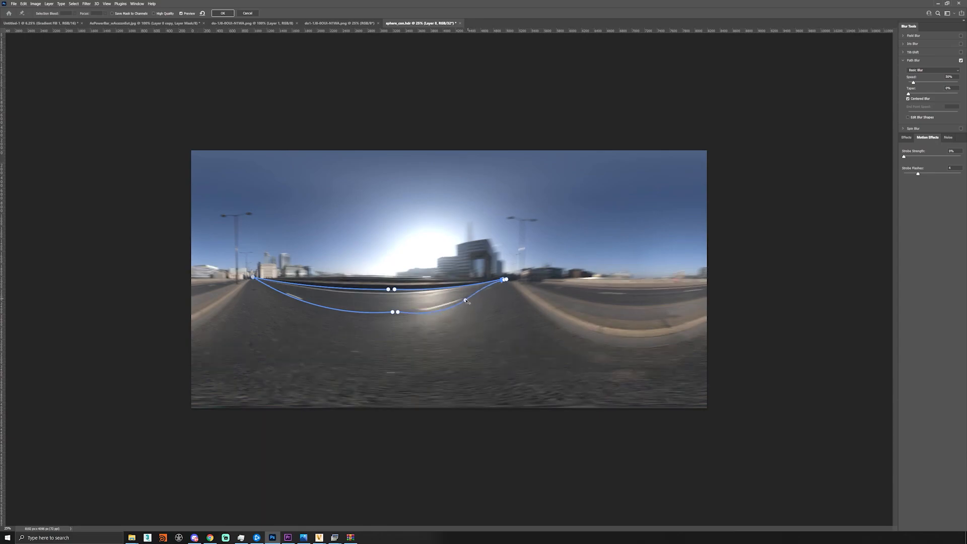
key("ctrl+z")
key("ctrl+z")
key("ctrl+z")
left_click_drag(462, 294, 468, 299)
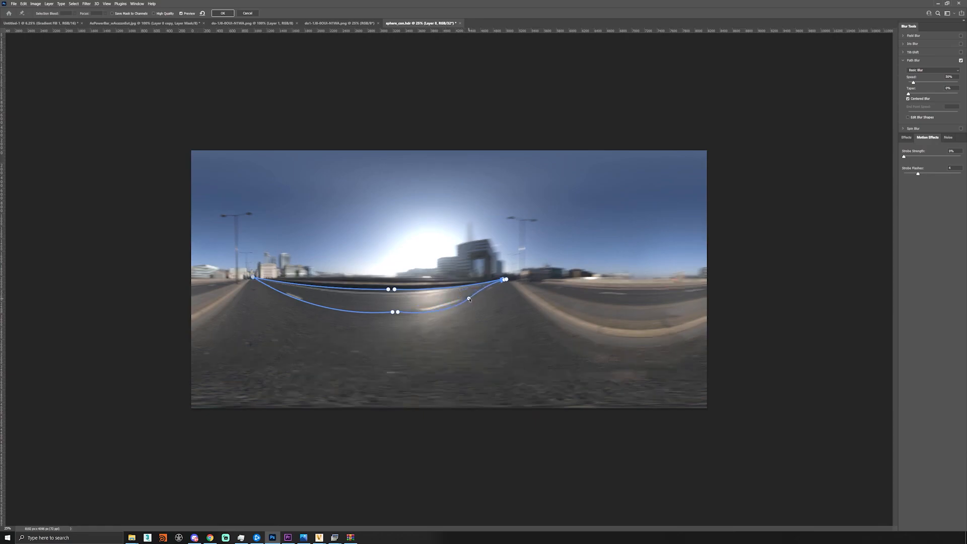
left_click(505, 280)
key("Delete")
Step: Draw a three-point blur path along the right half of the lane markings and reduce its outer end point speed to the minimum
left_click(393, 312)
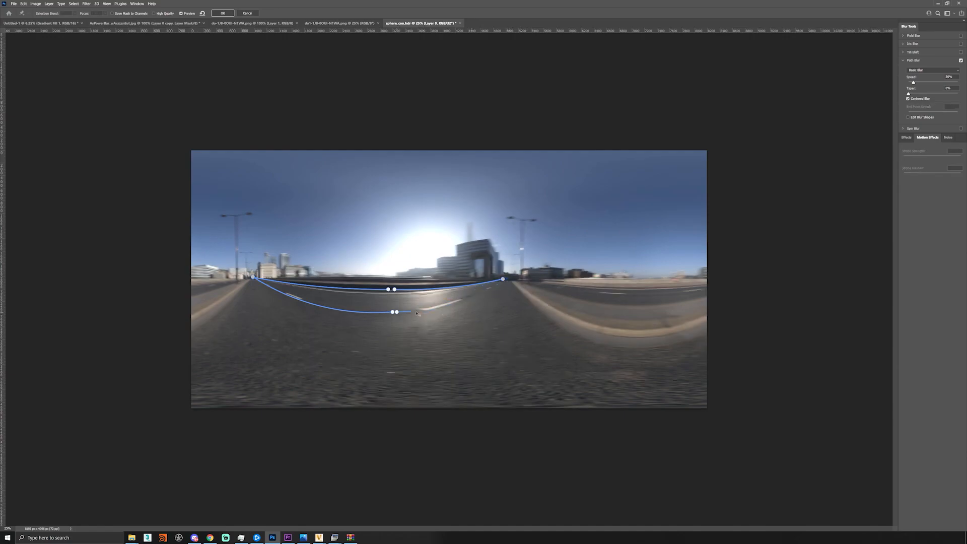
left_click(472, 298)
double_click(505, 279)
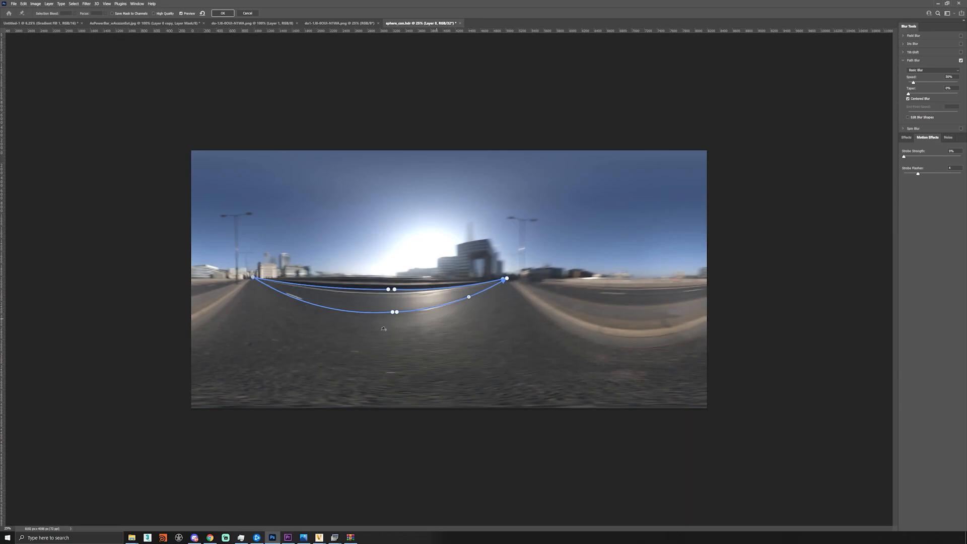
left_click(506, 279)
left_click_drag(932, 114, 846, 114)
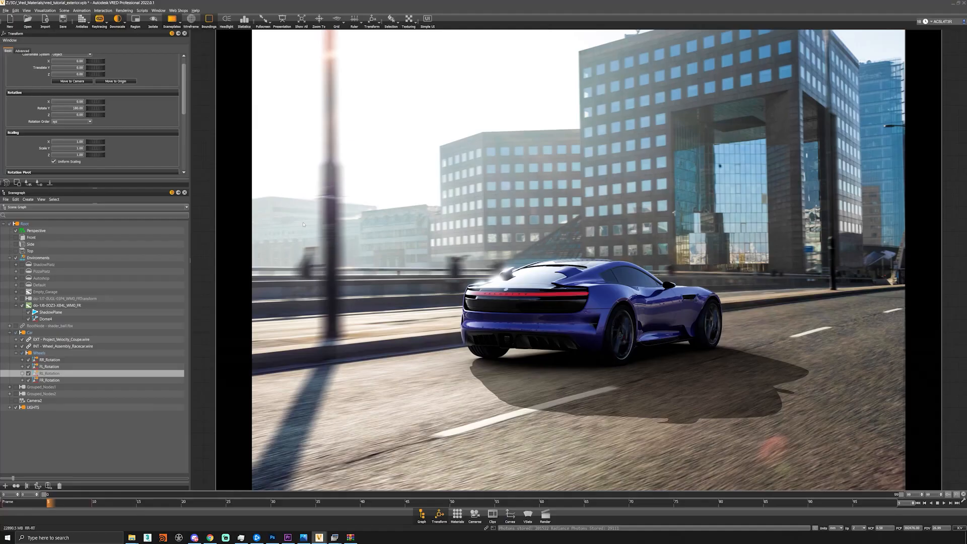
Step: In VRED, load sphere_con.hdr as the dome environment material's image and preview the shot with antialiasing
left_click(458, 515)
left_click(271, 319)
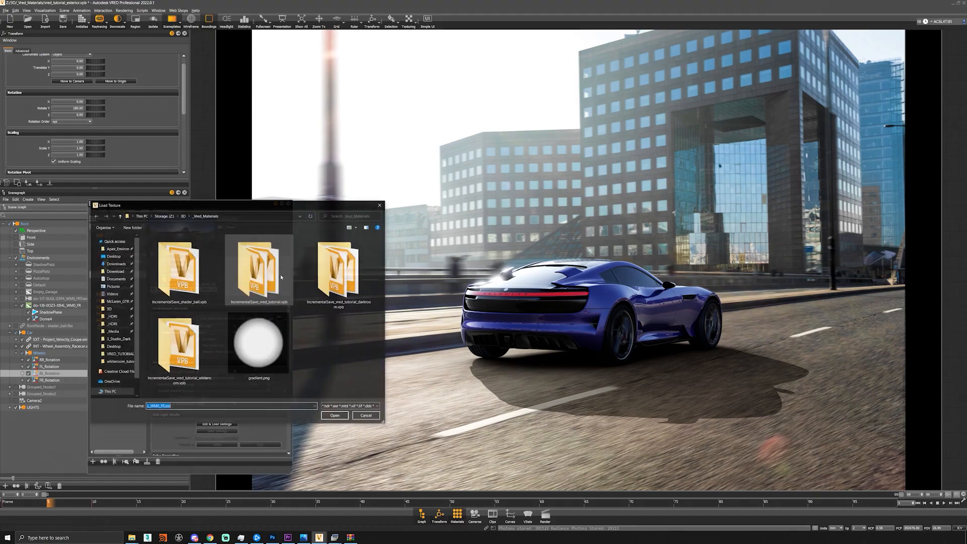
left_click(315, 407)
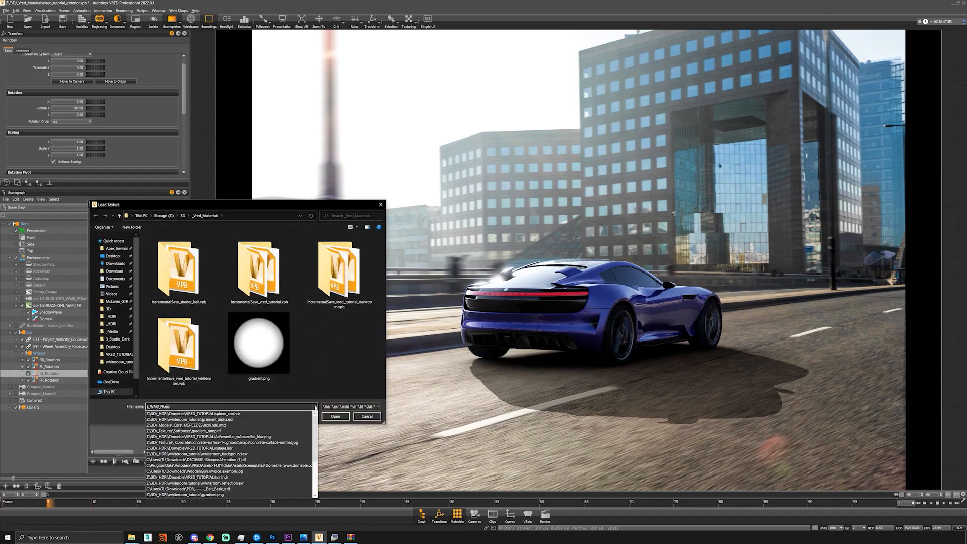
left_click(282, 415)
left_click(334, 416)
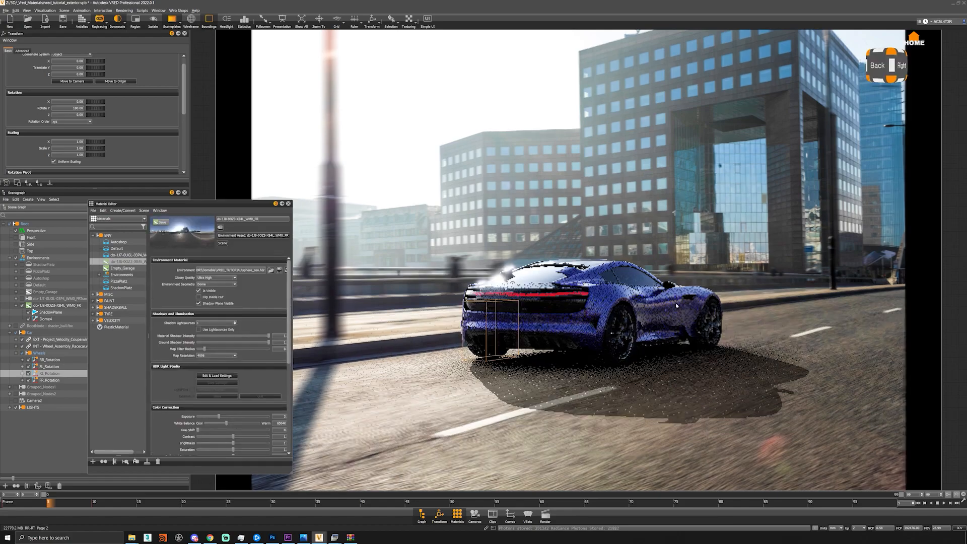
left_click(82, 21)
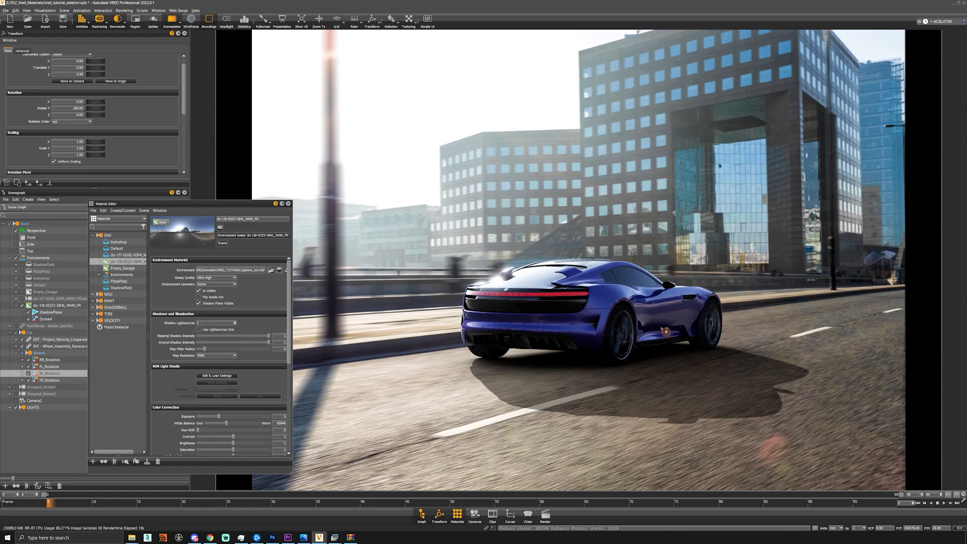
left_click(288, 203)
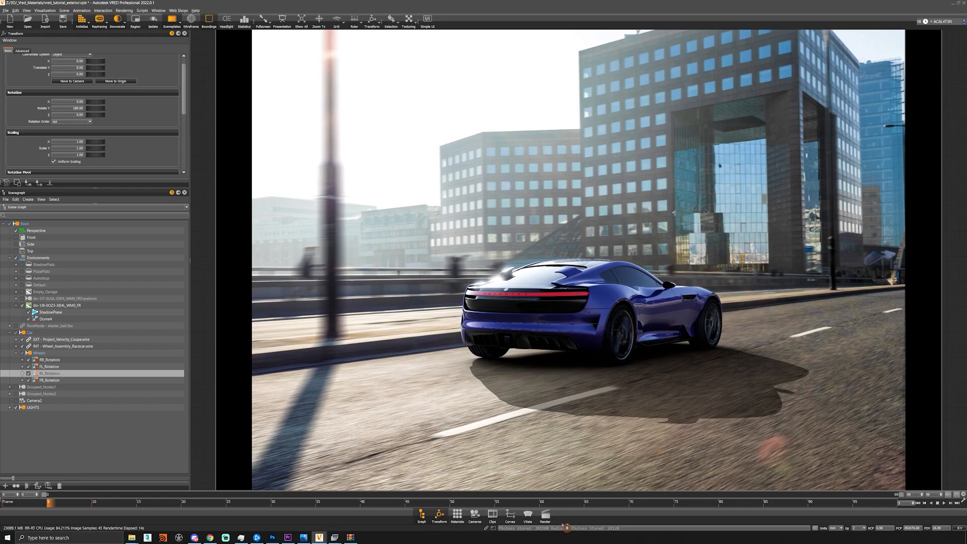
Step: For the render's file output, create a folder named exterior inside the renders folder and open it as the save location
left_click(545, 515)
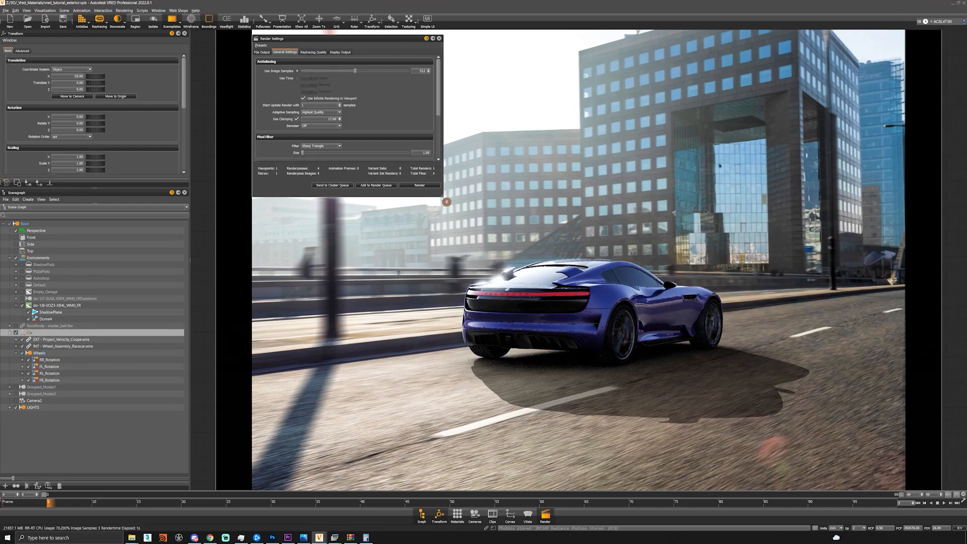
left_click_drag(447, 202, 449, 316)
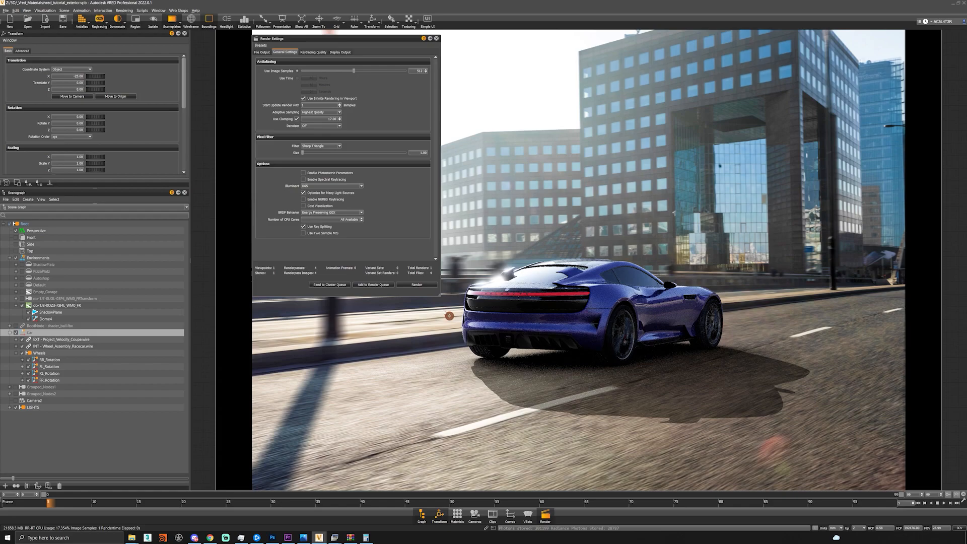
left_click(263, 53)
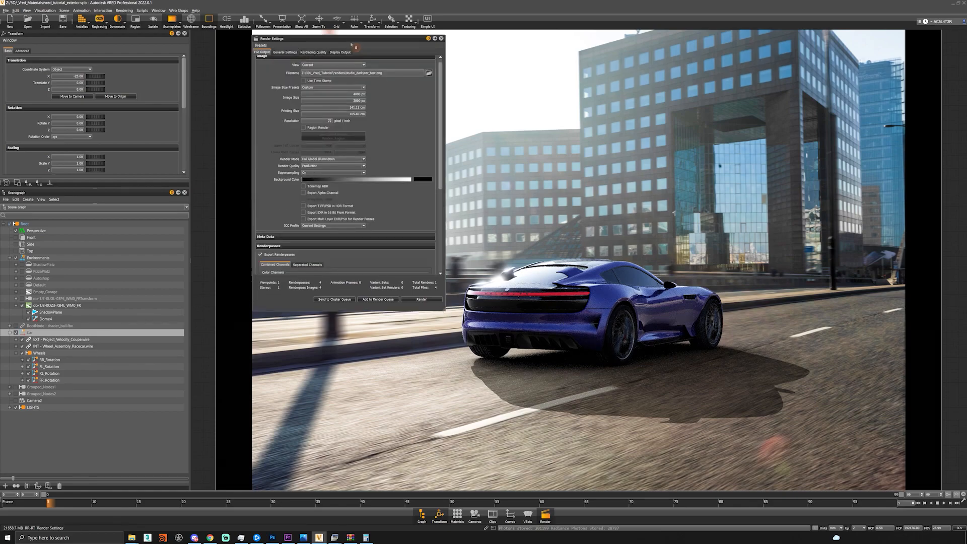
left_click_drag(353, 39, 354, 48)
scroll(411, 103, "up", 1)
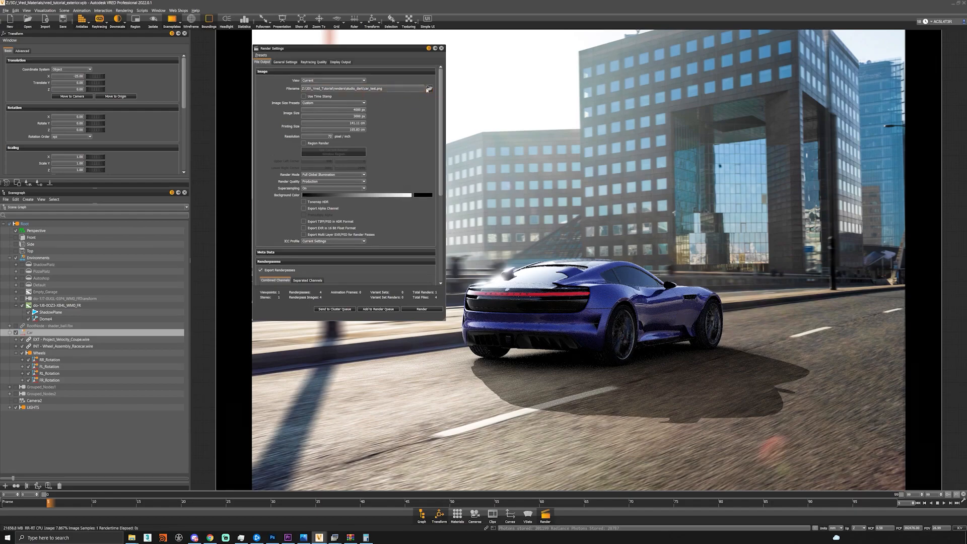
left_click(429, 88)
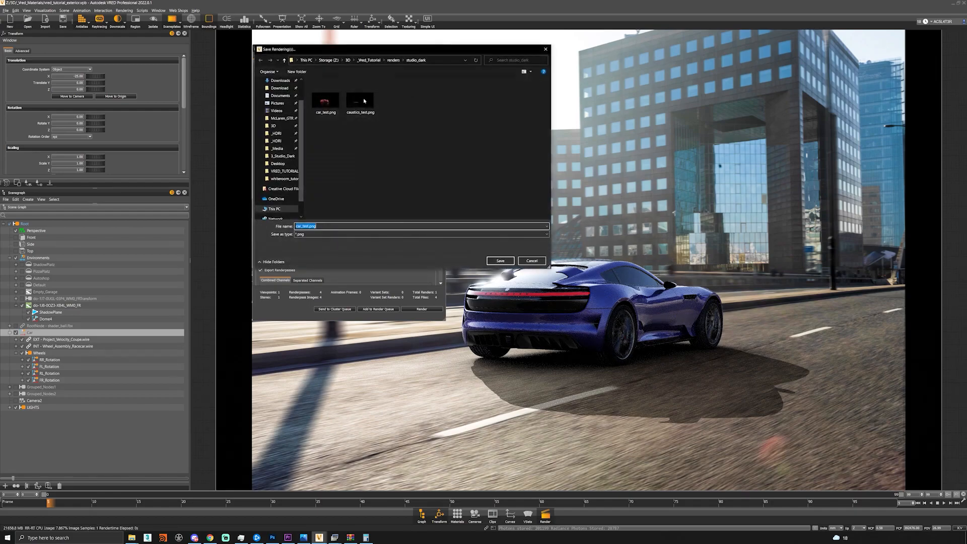
left_click(394, 60)
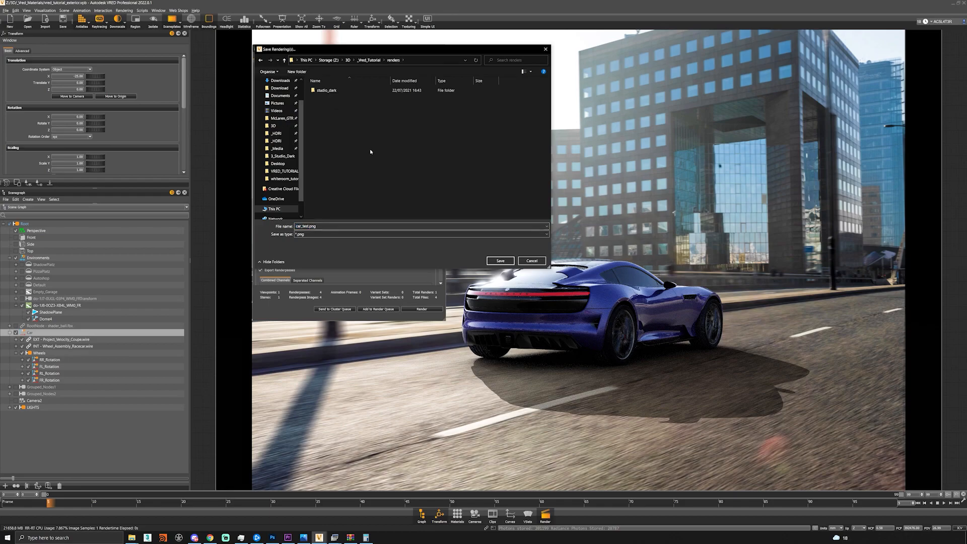
key("ctrl+shift+n")
type("exterior")
key("Return")
key("Return")
Step: Name the render output velocity_v001.exr, set its file type to *.exr and save the output path
double_click(332, 229)
type("velocity_v001.ex")
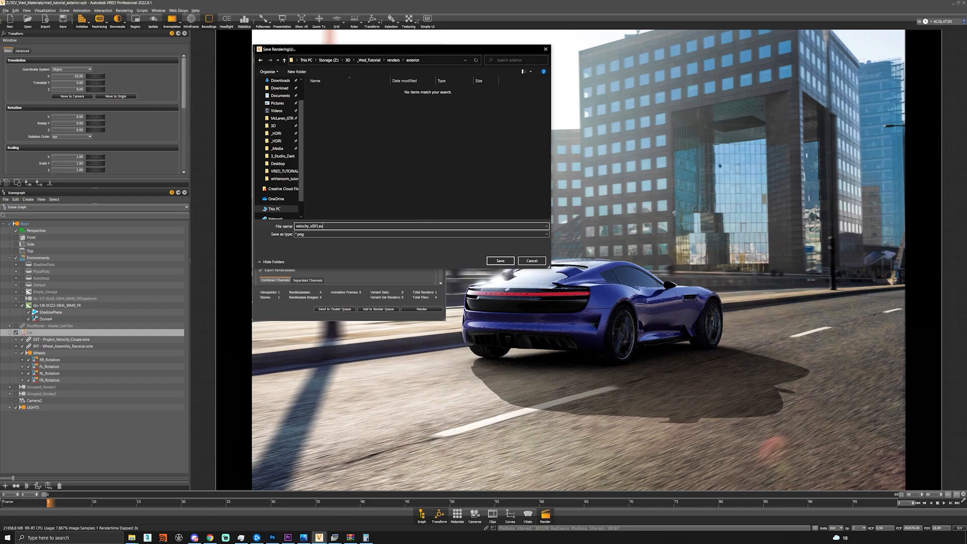
key("Tab")
key("Down")
key("Down")
key("Up")
key("Up")
key("Up")
key("Up")
key("Up")
key("Up")
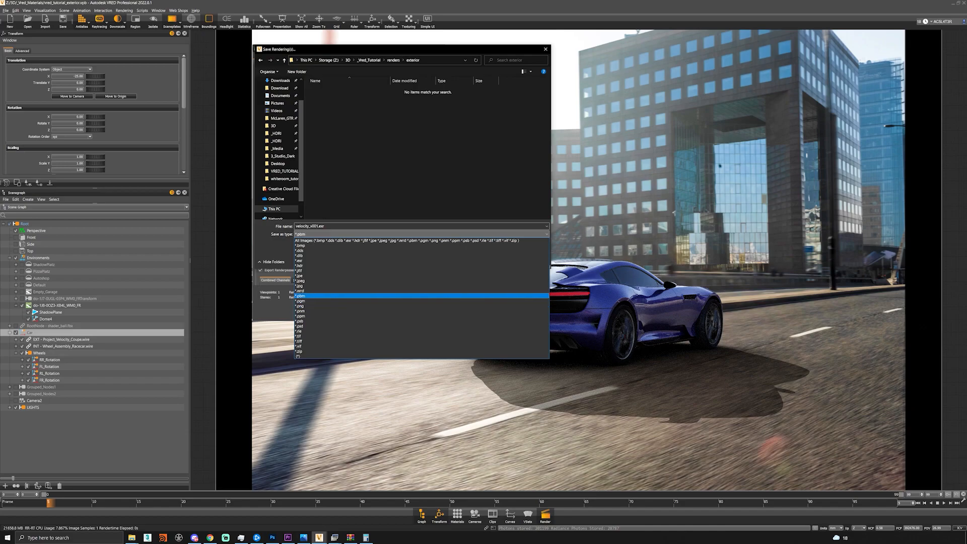
key("Up")
key("Up")
key("Up")
key("Up")
key("Return")
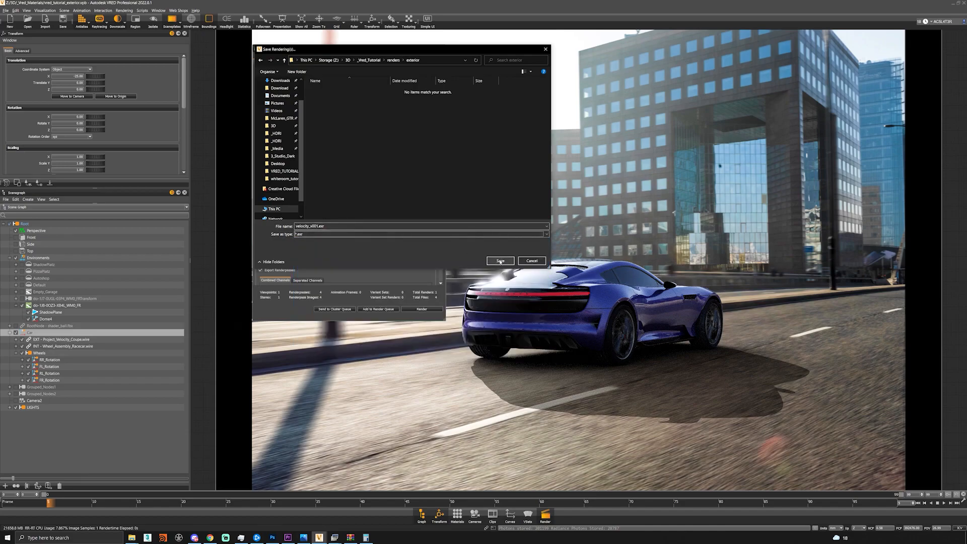
left_click(500, 261)
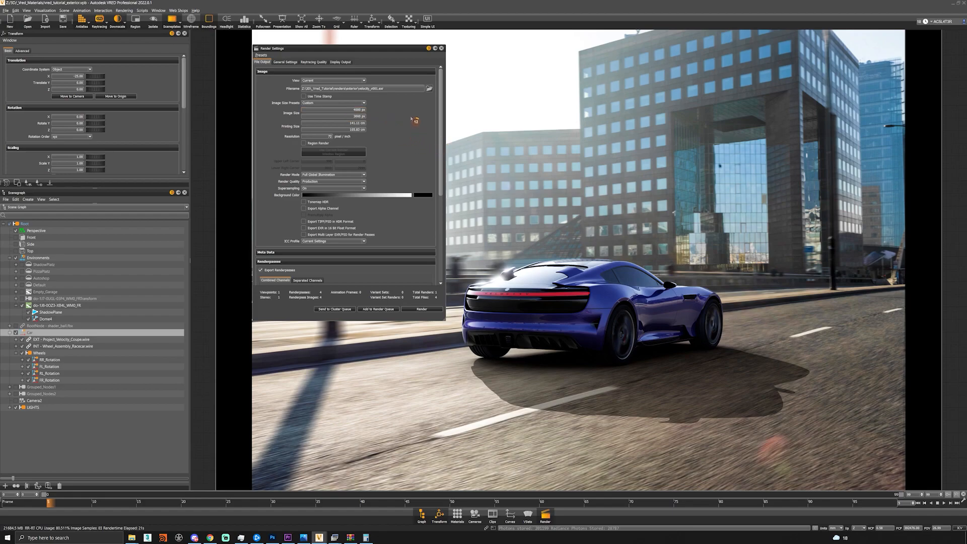
Step: Choose Production render quality and enable Export Alpha Channel, Premultiply Alpha and Export EXR in 16 Bit Float Format
scroll(412, 132, "down", 1)
scroll(409, 142, "down", 1)
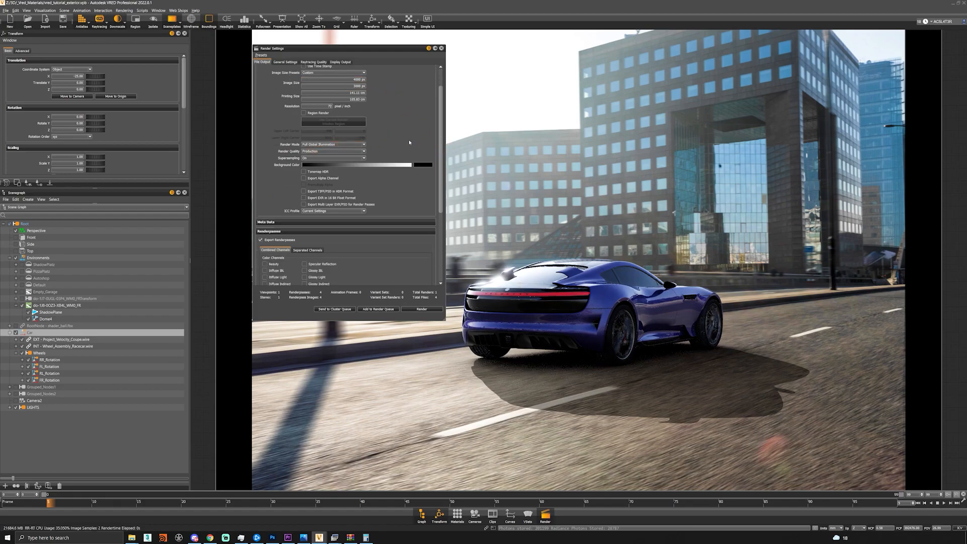
left_click(325, 151)
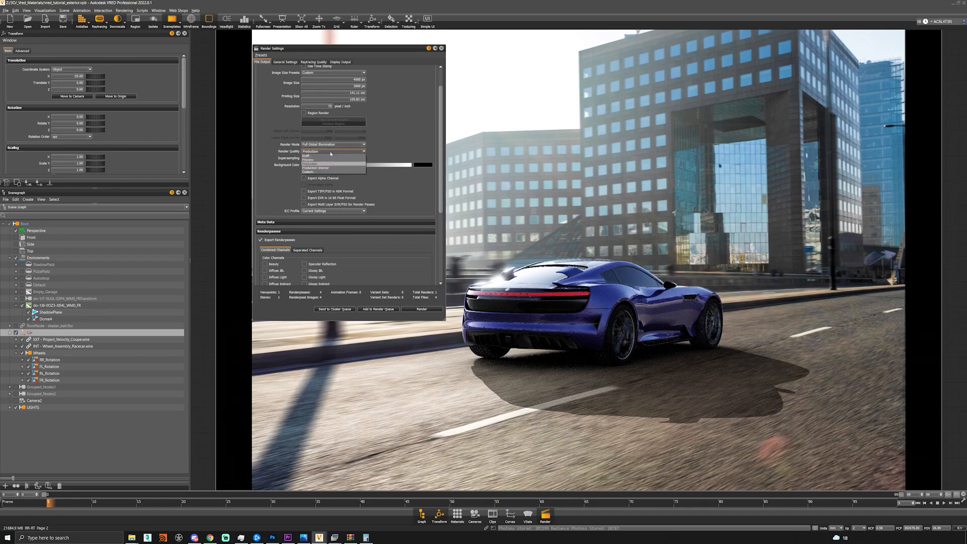
left_click(333, 163)
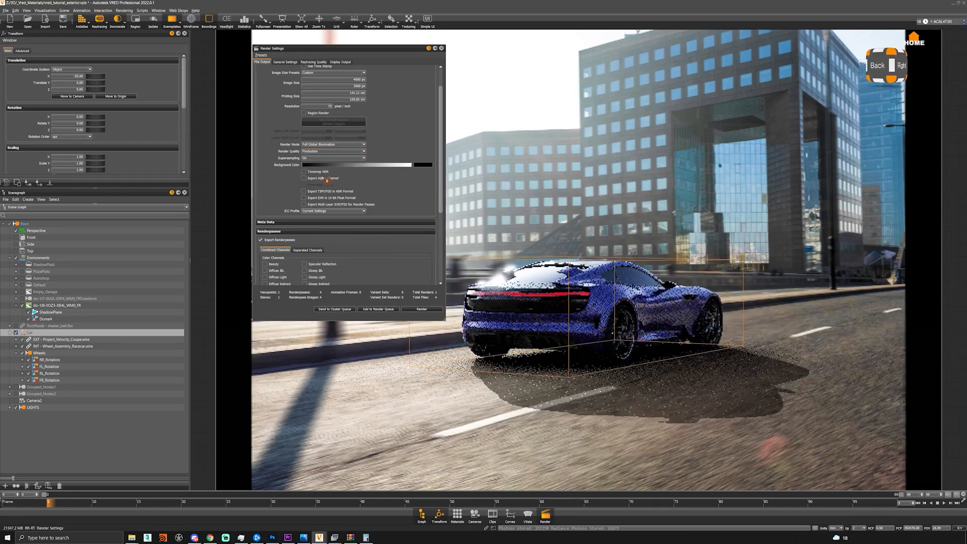
scroll(403, 184, "down", 1)
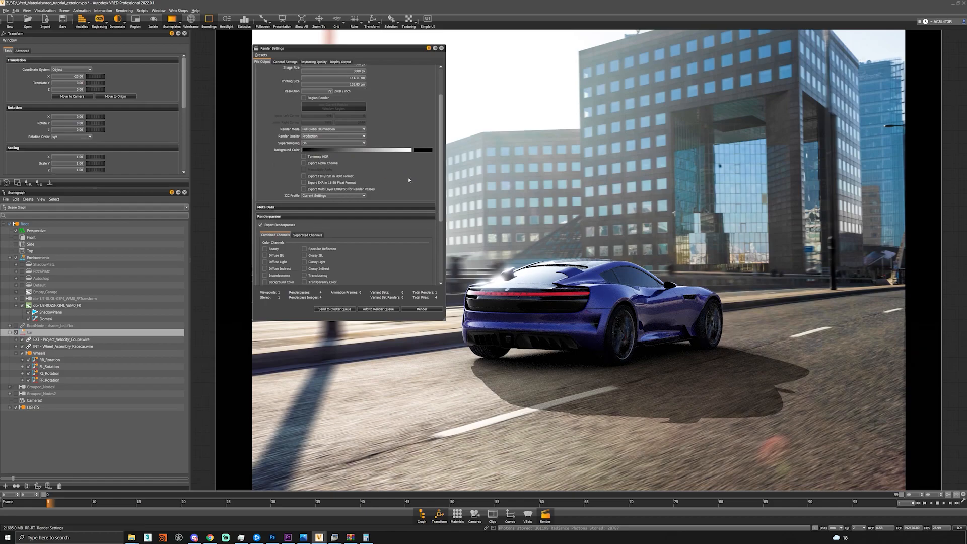
left_click(335, 164)
left_click(328, 170)
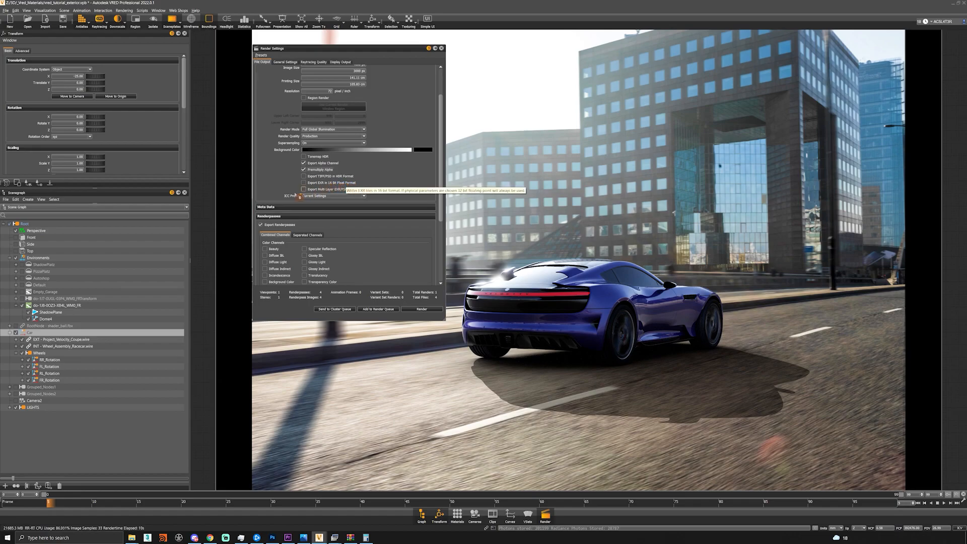
left_click(303, 182)
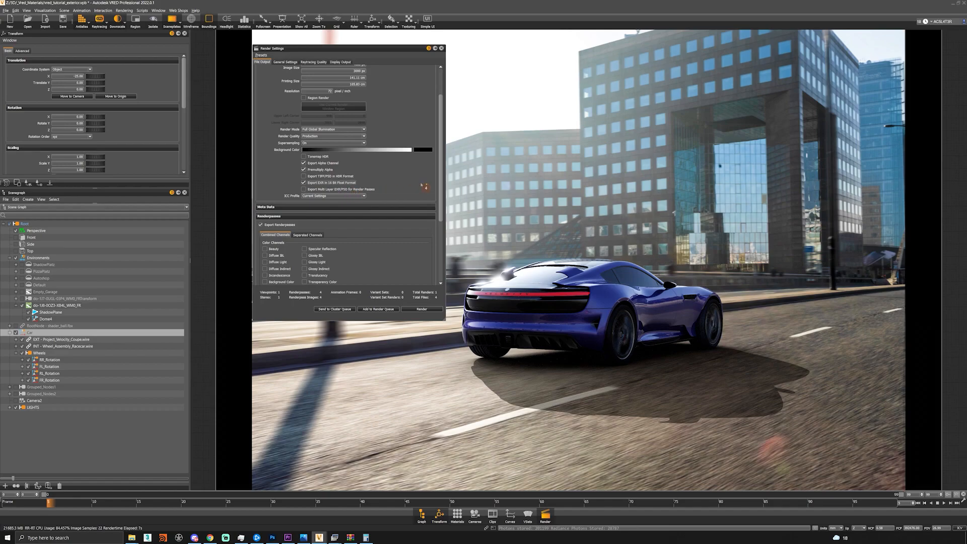
Step: Enable every pass under Color Channels, from Beauty to Transparency Color, plus Lens Flares, for the combined renderpasses
scroll(425, 187, "down", 3)
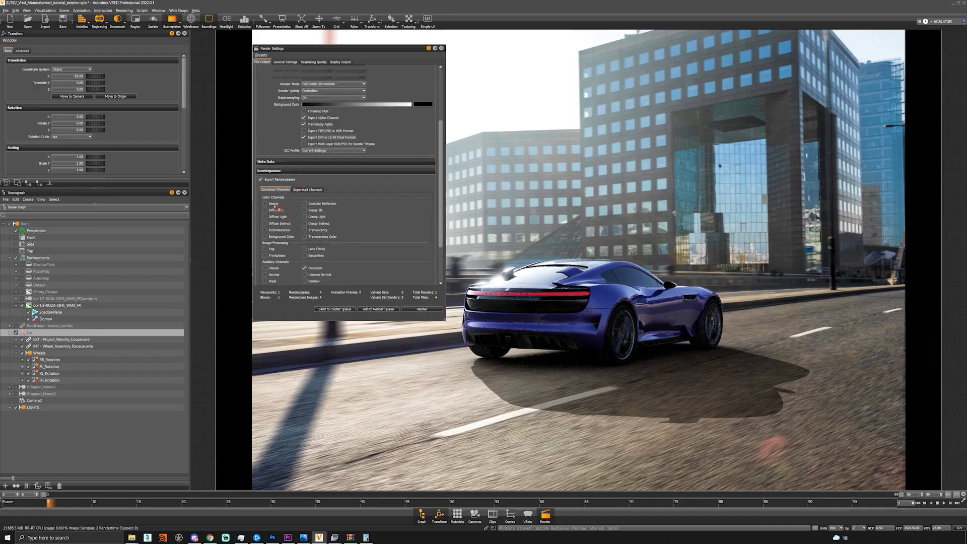
left_click(265, 204)
left_click(265, 224)
left_click(265, 230)
left_click(304, 231)
left_click(265, 237)
left_click(304, 223)
Step: Under Auxiliary Channels, turn off Cryptomatte Material and enable the Normal and Material ID passes
scroll(371, 219, "down", 2)
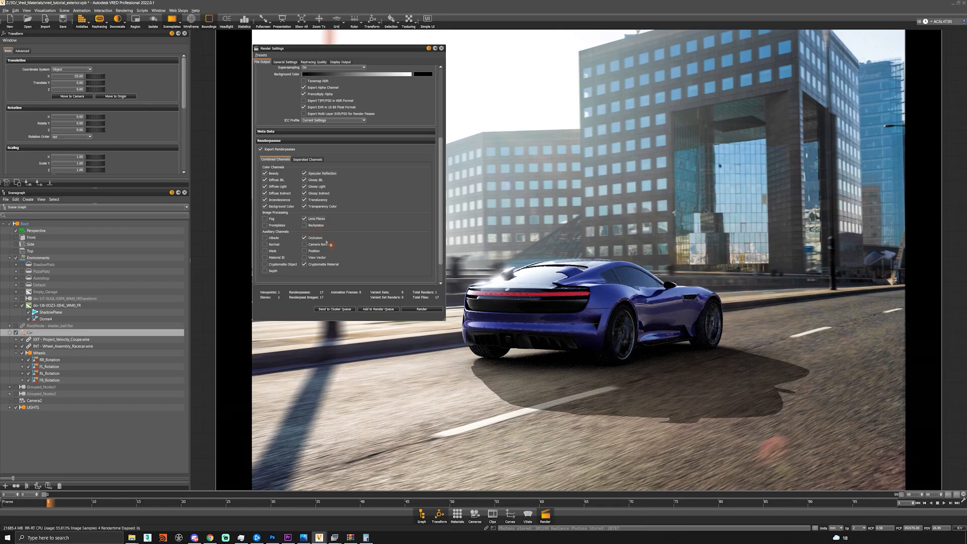
left_click(304, 264)
left_click(264, 244)
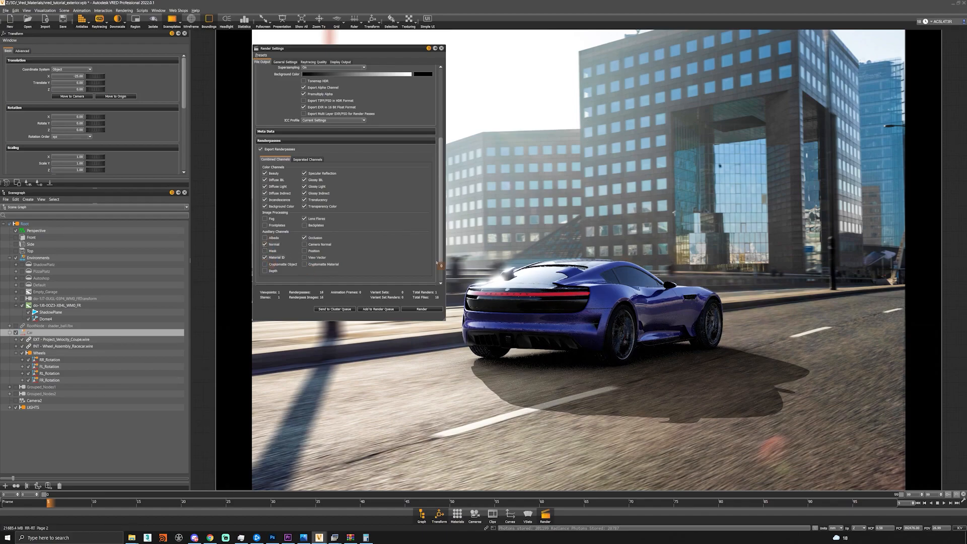
Step: Pick the car's body paint material from the scene and show its Material ID in the Material Editor's Raytracing settings
left_click(457, 514)
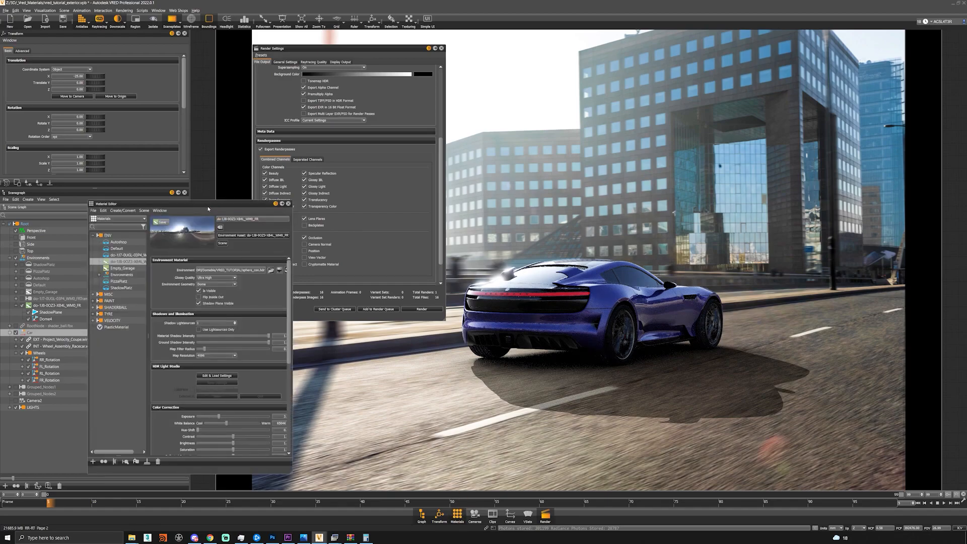
left_click_drag(208, 208, 304, 231)
left_click(605, 303, "shift")
scroll(270, 397, "down", 3)
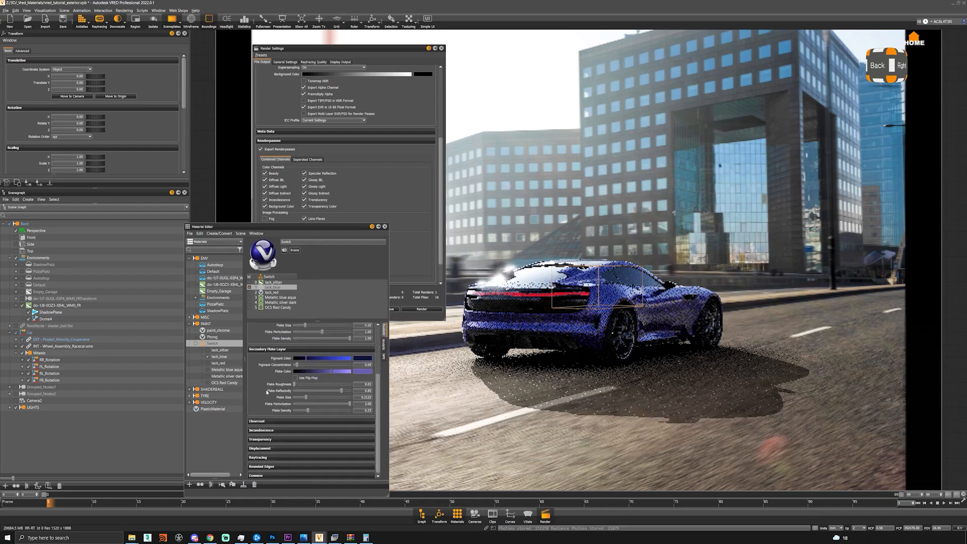
left_click(263, 456)
scroll(258, 390, "down", 2)
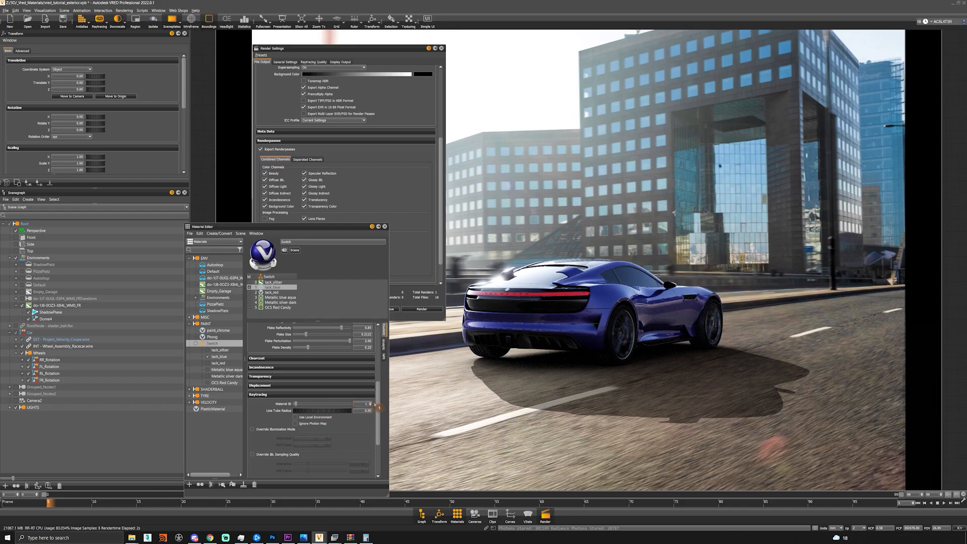
Step: Switch the viewport to the Material ID auxiliary renderpass
left_click(50, 12)
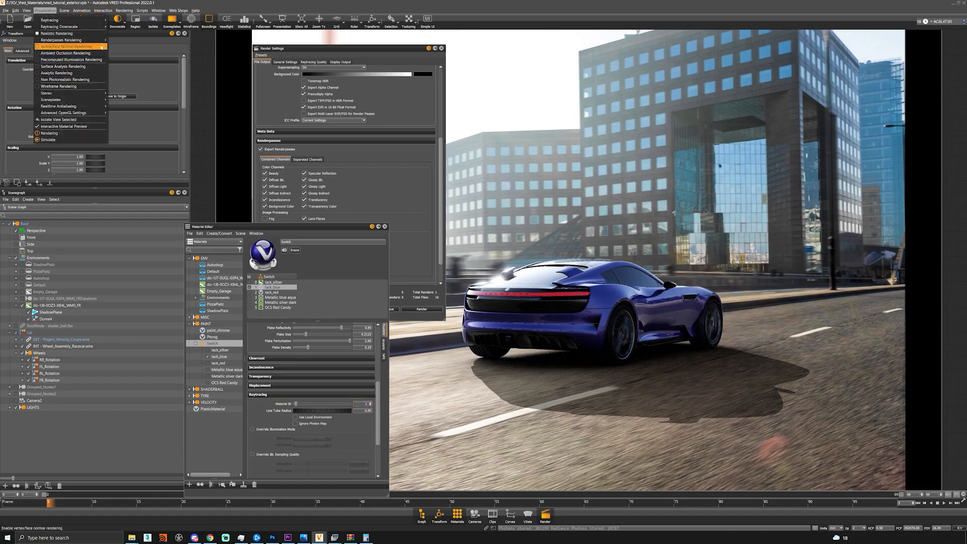
mouse_move(80, 39)
mouse_move(133, 60)
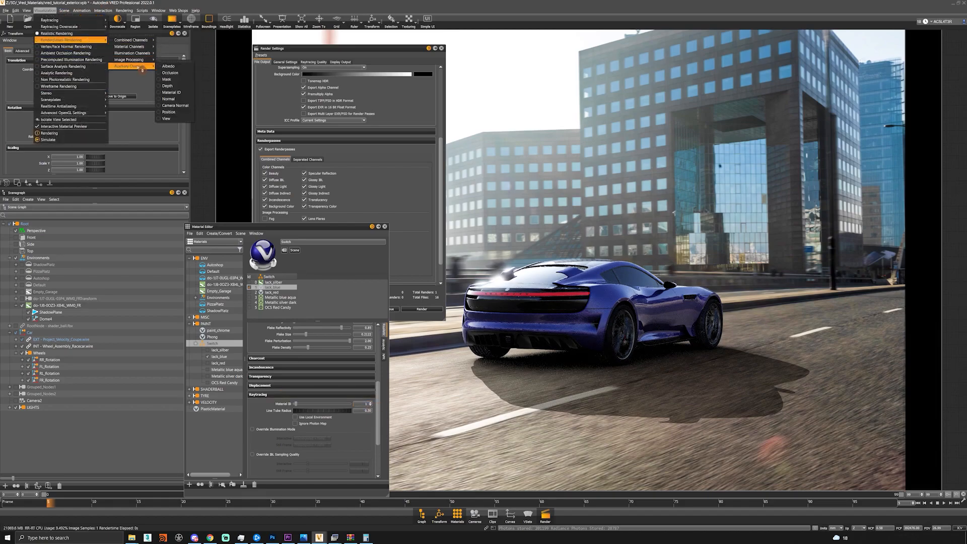
left_click(172, 93)
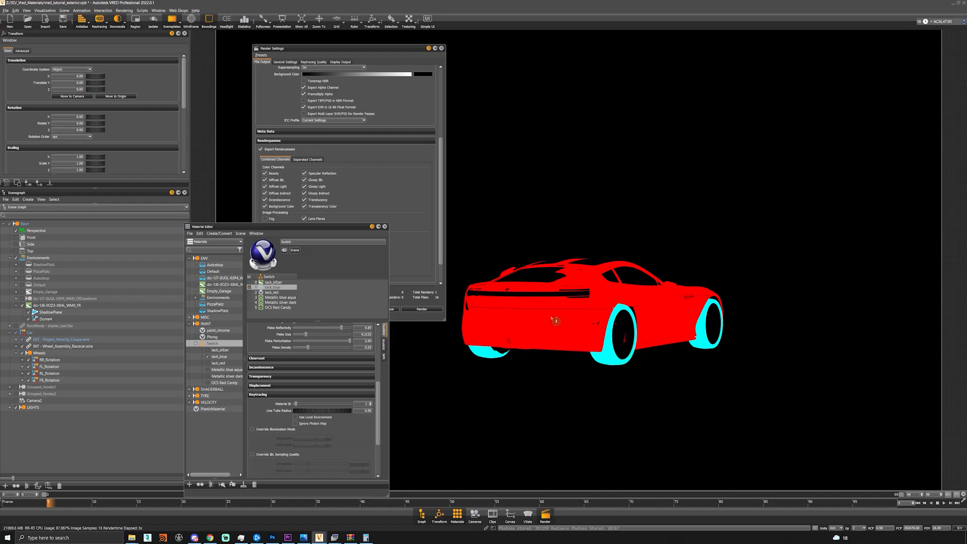
Step: Give the wheel rims' chrome matte material its own Material ID, distinct from the body paint and tyres
left_click(626, 352, "shift")
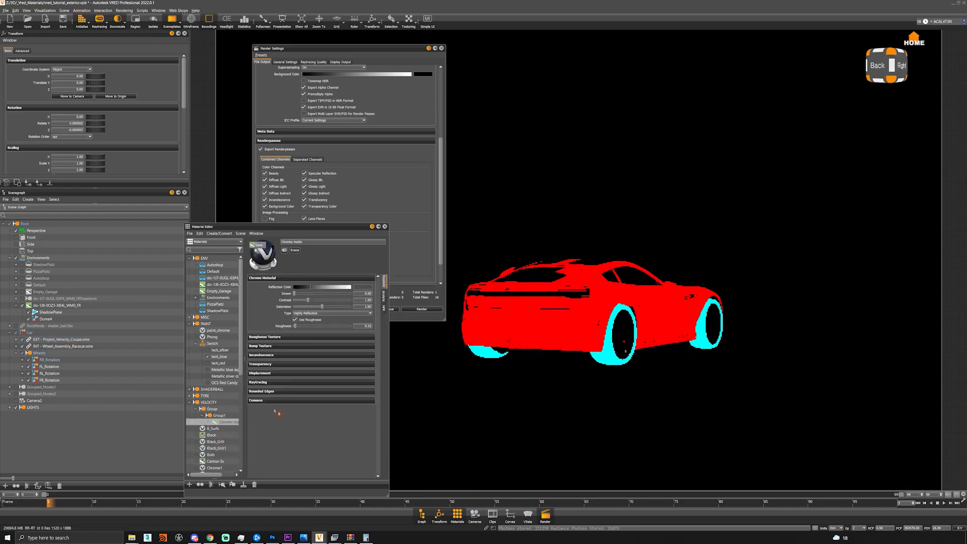
left_click(272, 383)
left_click_drag(361, 392, 399, 395)
type("3")
key("Return")
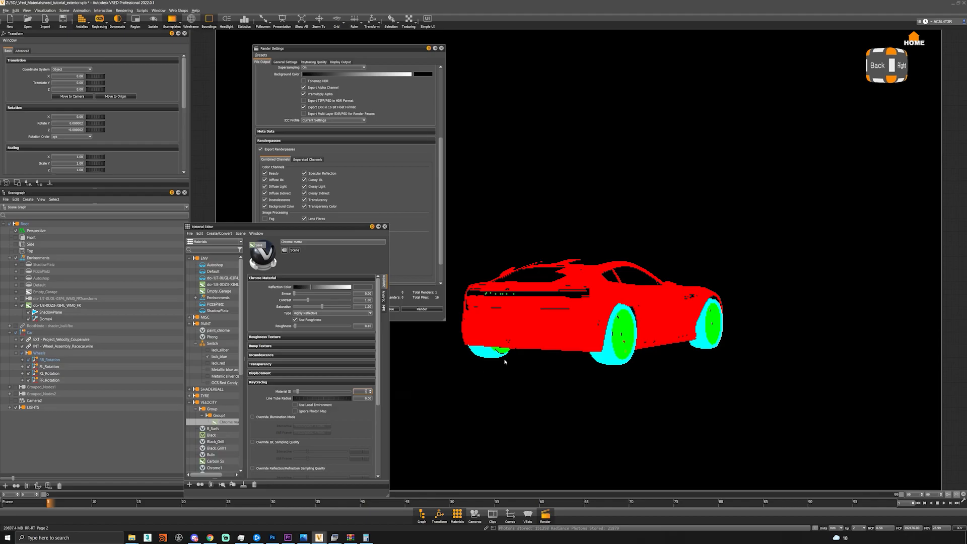
Step: Set the Material ID of the car's window glass material to 3
left_click(635, 278, "shift")
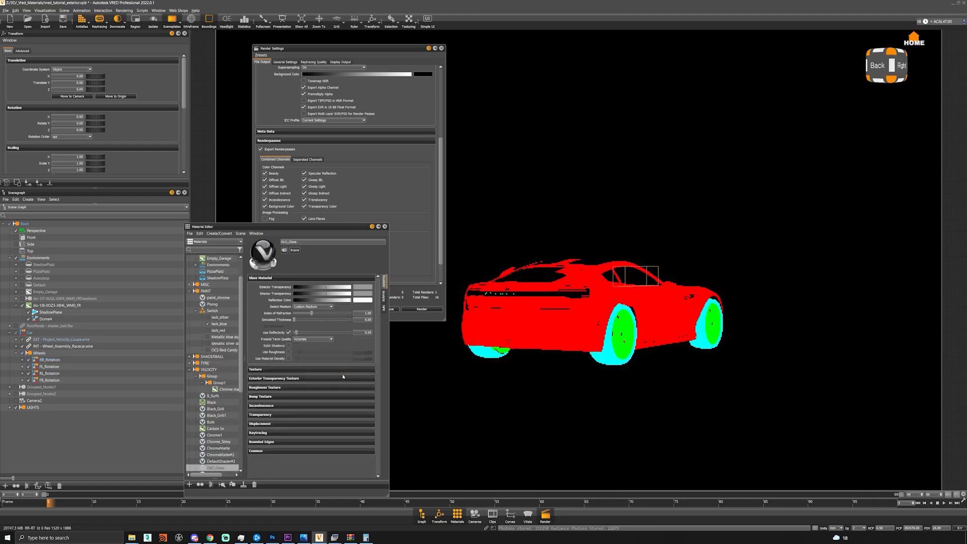
left_click(277, 434)
left_click_drag(361, 442, 410, 446)
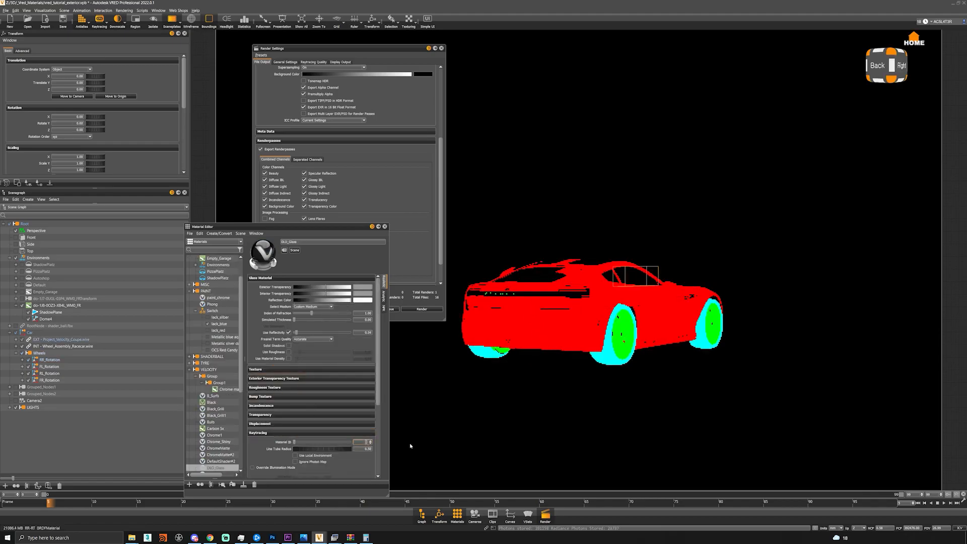
type("3")
Step: Set the Material ID of the rear light bar's glass material to 5
left_click(537, 295, "shift")
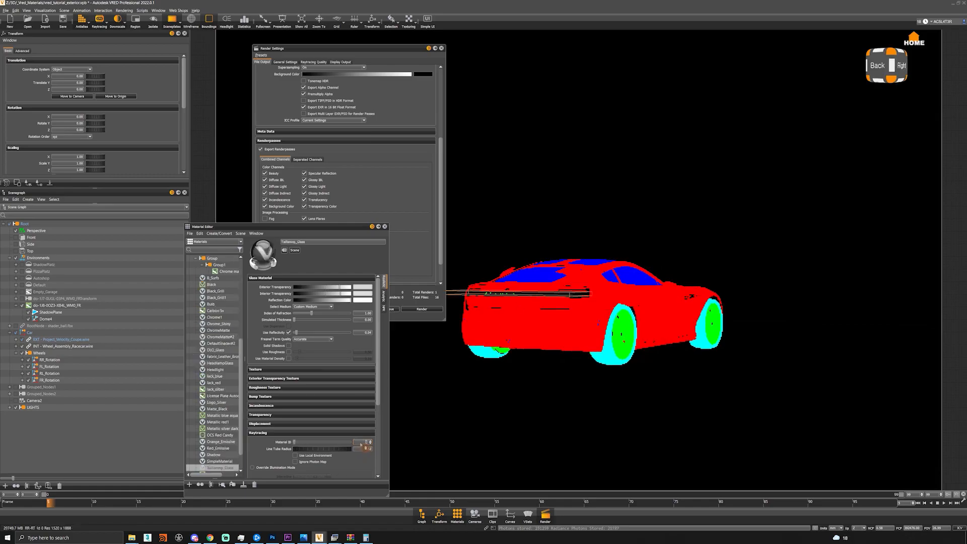
type("5")
key("Return")
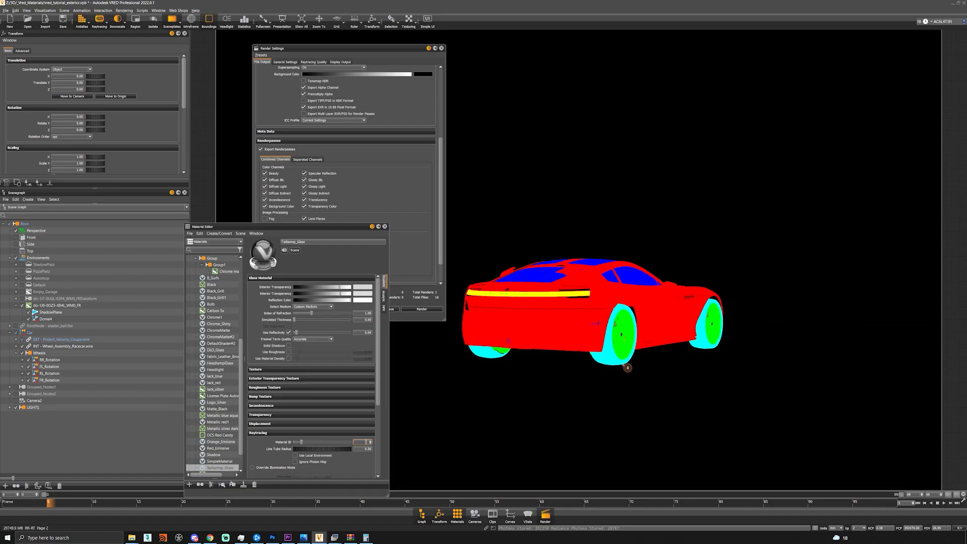
Step: Give the carbon material of the rear bumper and trim its own Material ID and close the Material Editor
left_click(534, 349, "shift")
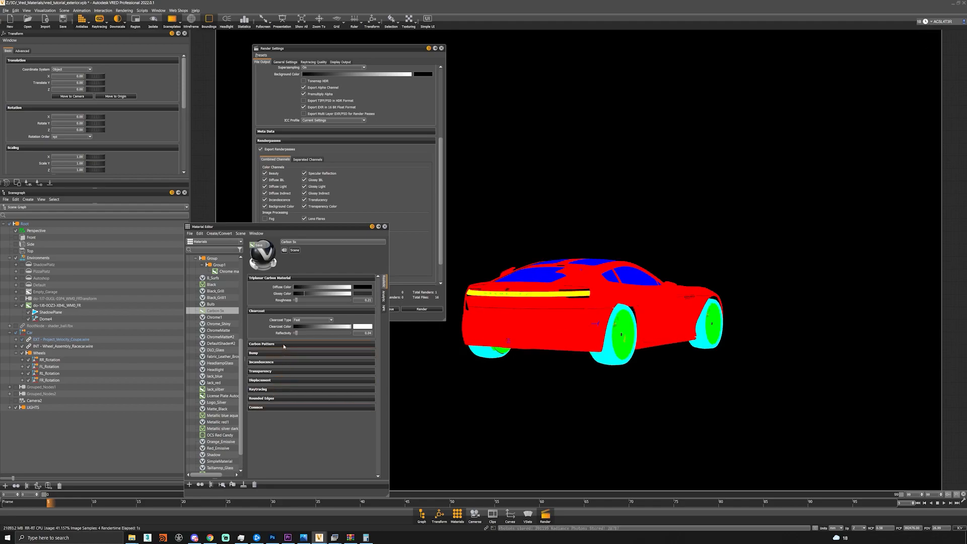
left_click(284, 344)
left_click(269, 432)
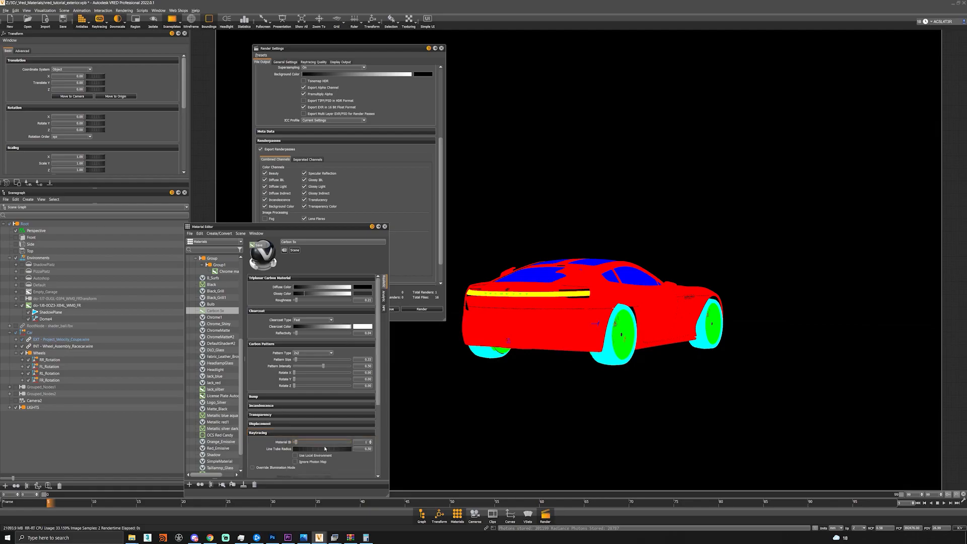
left_click(371, 440)
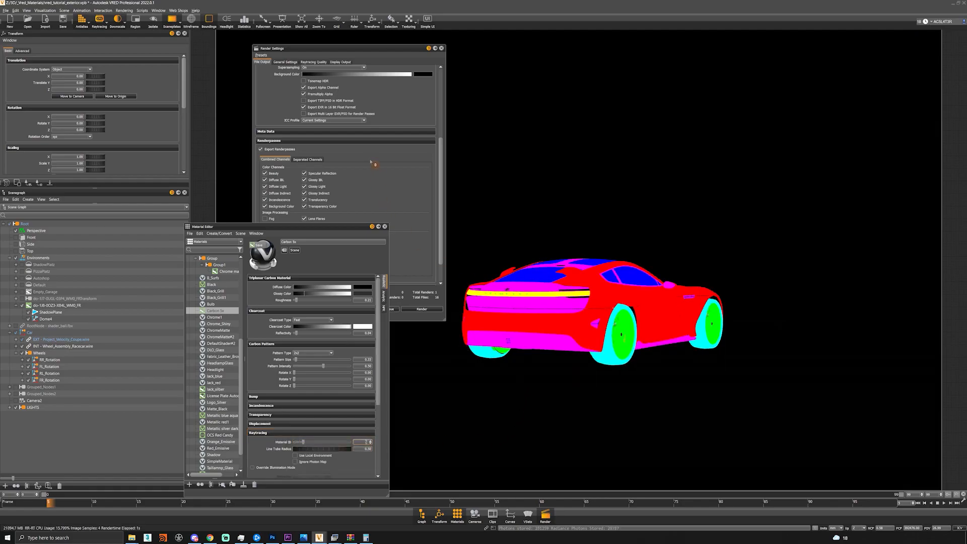
left_click(385, 227)
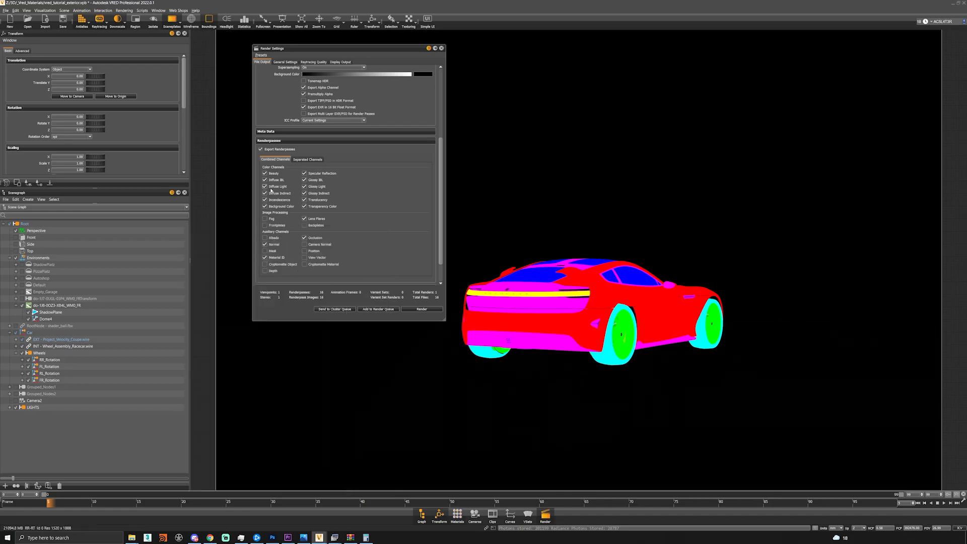
Step: Return the viewport to Realistic Rendering and select the shadow plane under the car
left_click(45, 10)
left_click(63, 36)
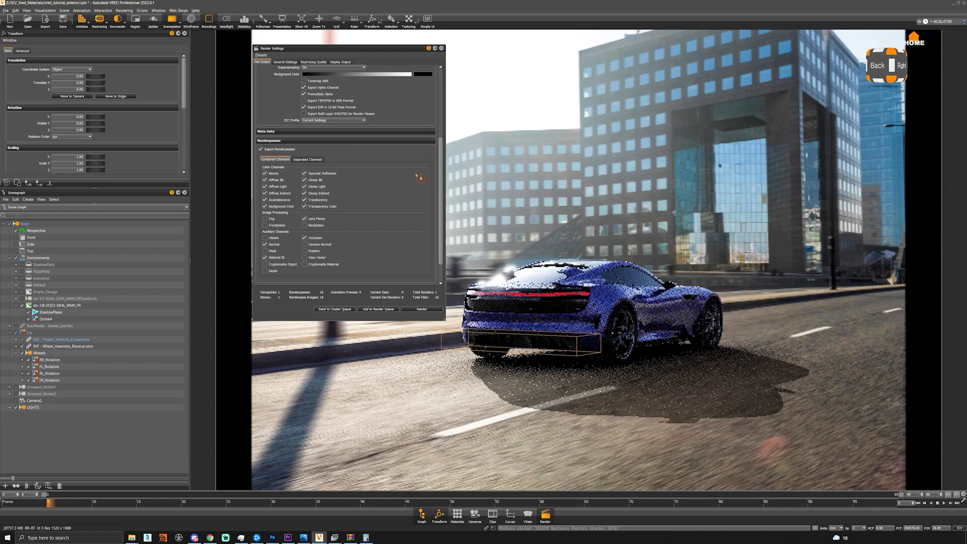
left_click(597, 401)
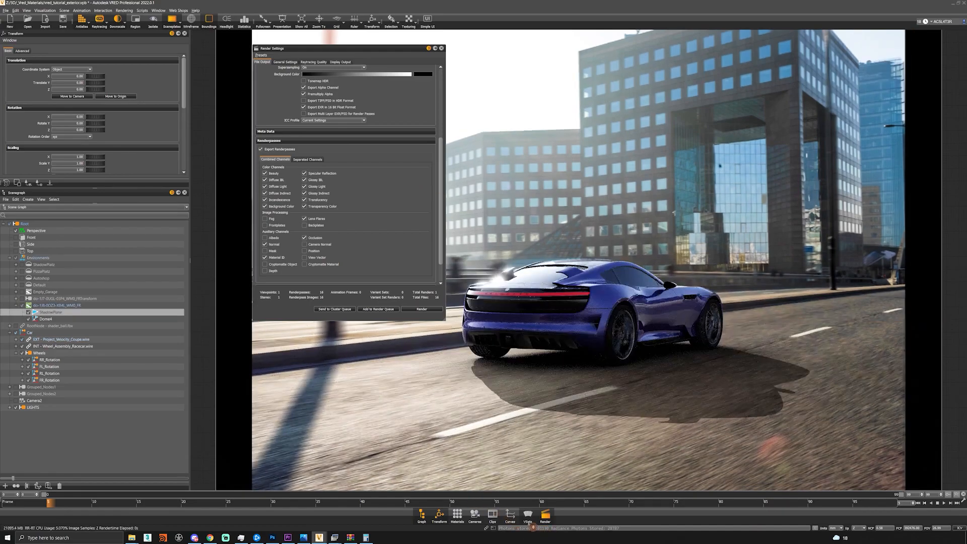
Step: Open the Render Layer editor and delete the existing entries Grouped_Nodes1 and Grouped_Nodes2
left_click(64, 10)
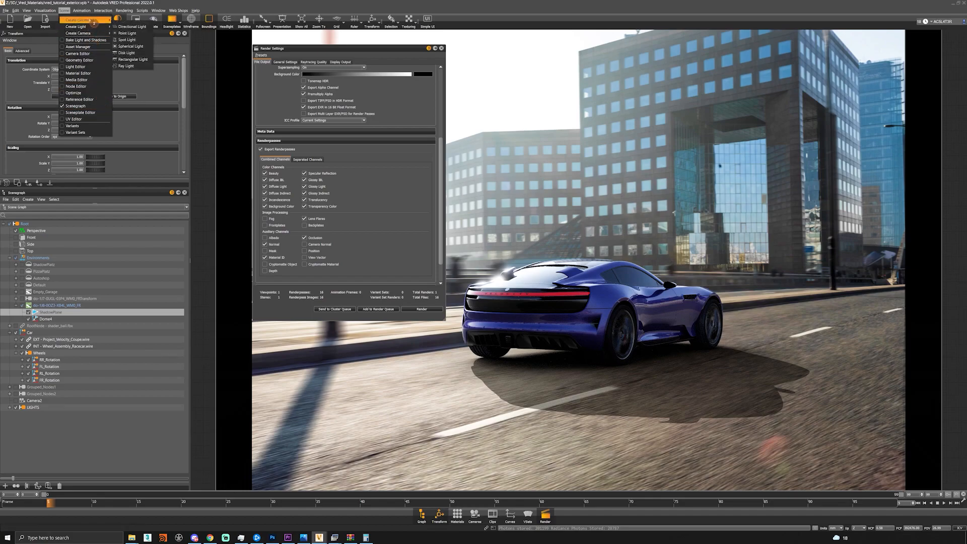
left_click(130, 11)
left_click(133, 47)
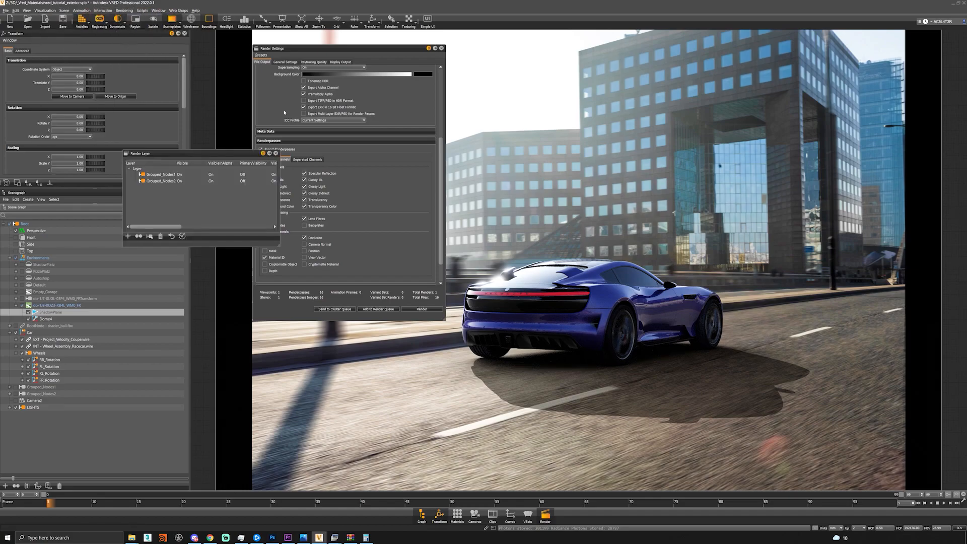
left_click_drag(182, 157, 379, 326)
left_click(356, 354)
key("ctrl+a")
key("Delete")
Step: Add ShadowPlane to a new render layer, turn its Visible setting off and activate the layer
left_click(324, 407)
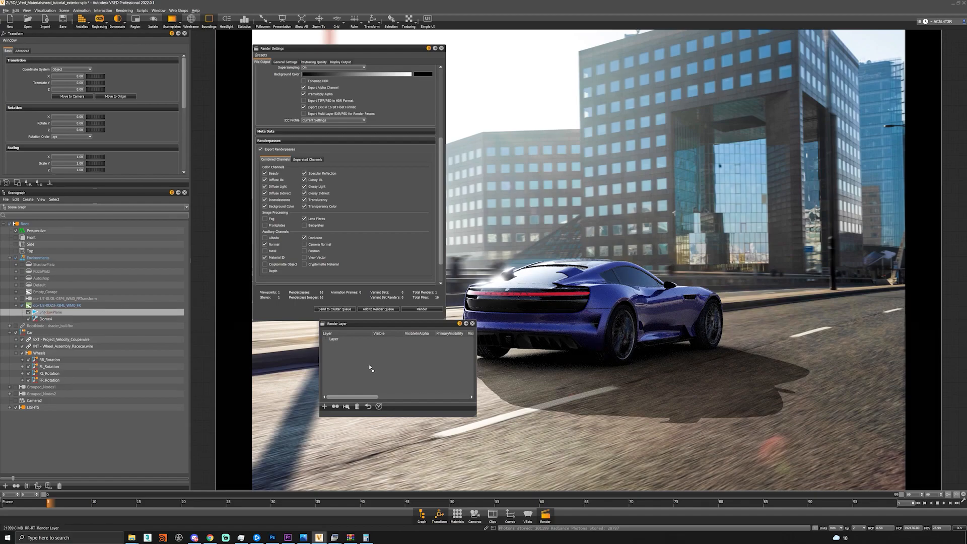
left_click_drag(331, 349, 334, 340)
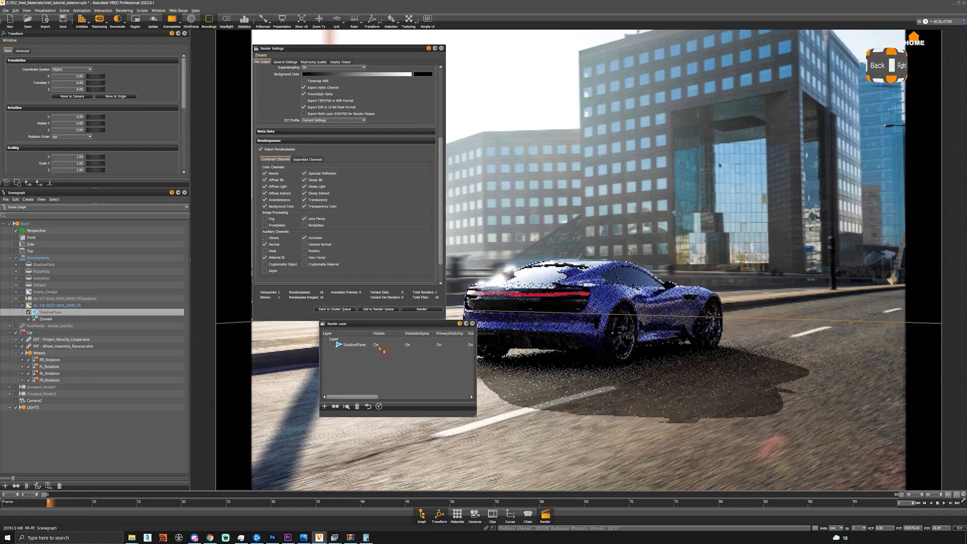
left_click_drag(368, 398, 360, 354)
left_click(377, 345)
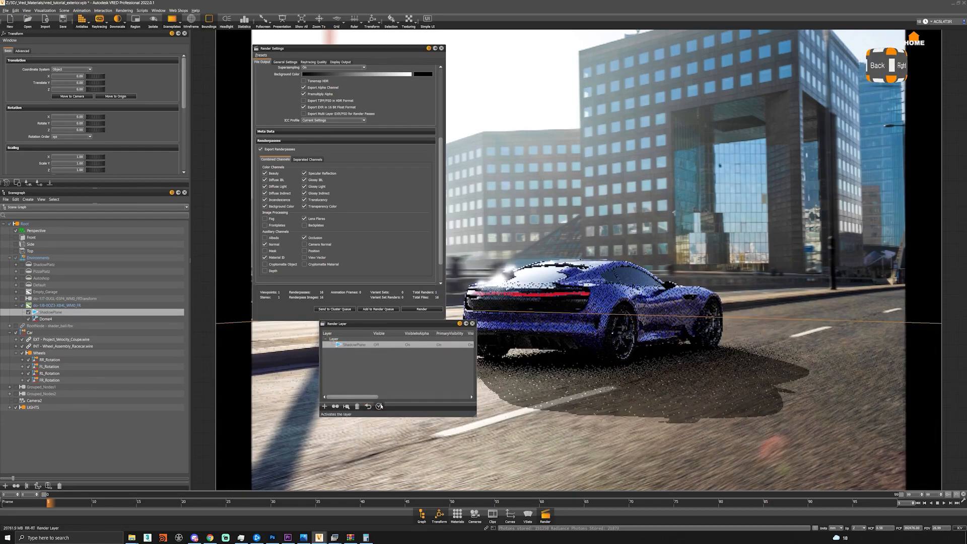
left_click(379, 406)
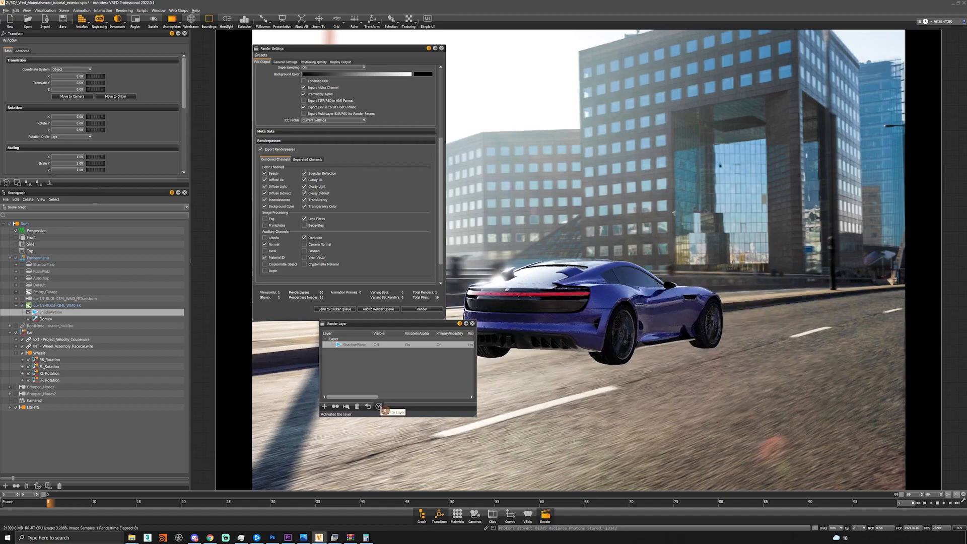
Step: Turn ShadowPlane's Visible back on, set its PrimaryVisibility to Off, activate the layer and close the Render Layer editor
left_click(376, 345)
left_click(379, 407)
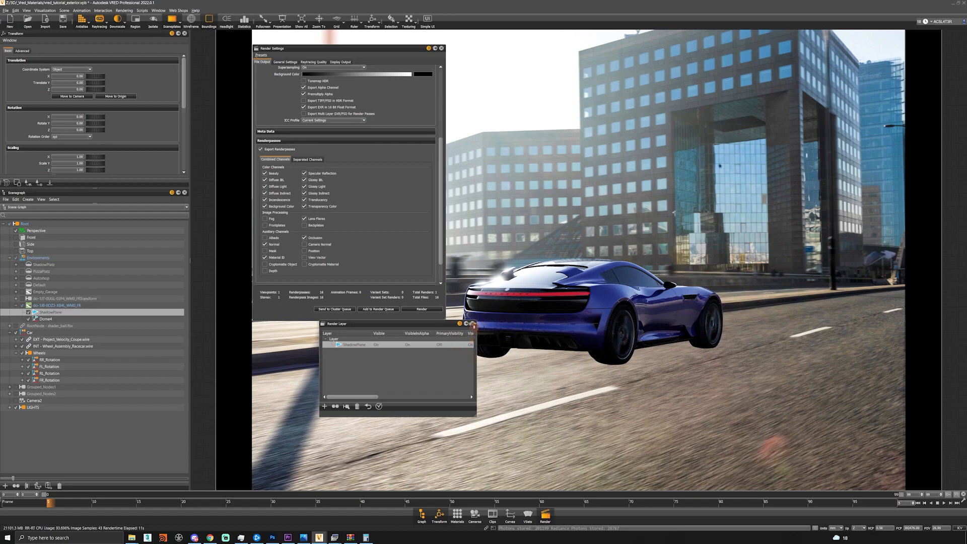
left_click(473, 325)
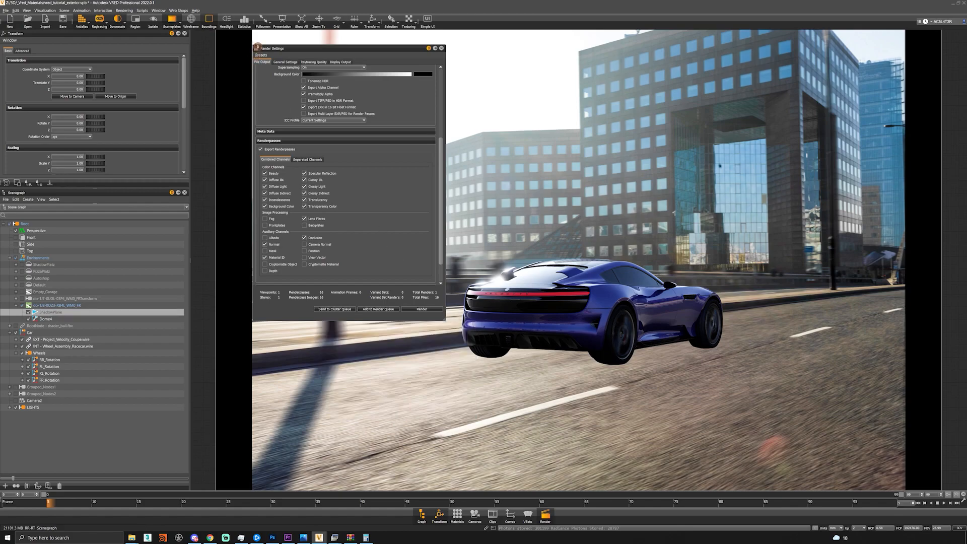
Step: Keep Use Image Samples as the antialiasing mode, review the remaining render settings and start the render
left_click(285, 62)
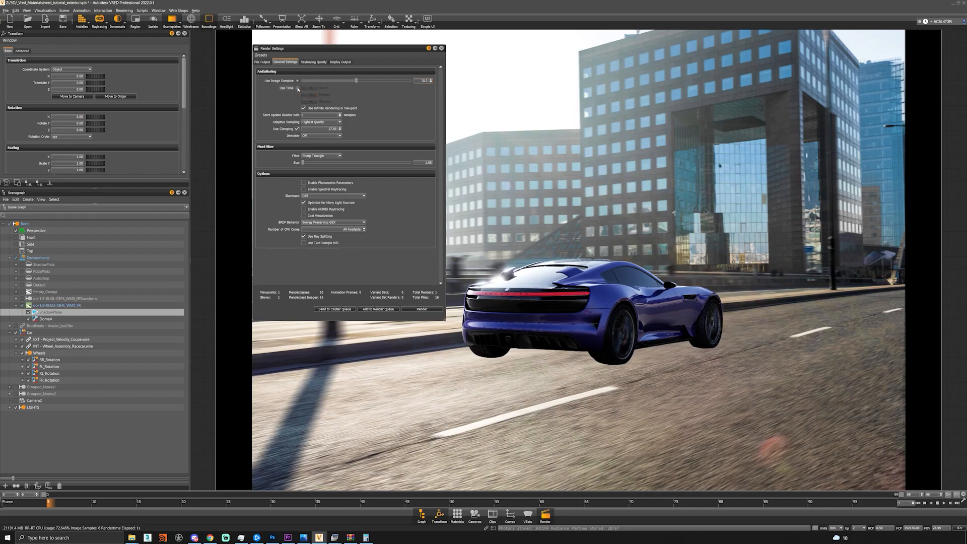
left_click(297, 88)
left_click(298, 81)
left_click(312, 63)
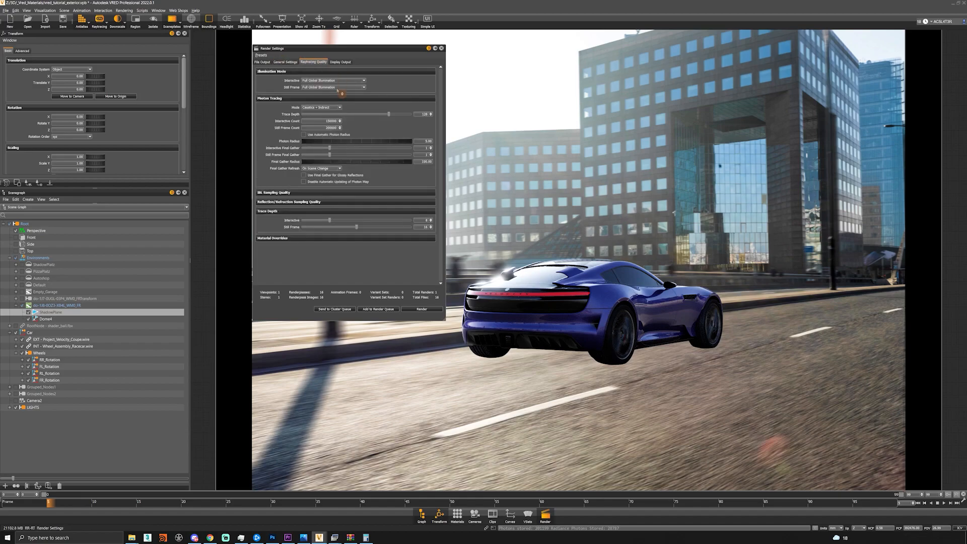
left_click(338, 62)
left_click(262, 62)
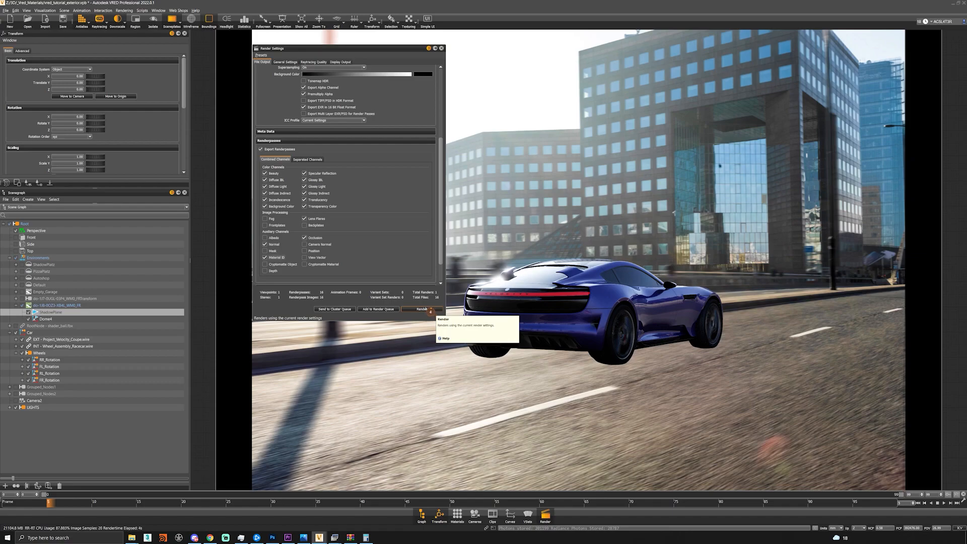
left_click(431, 310)
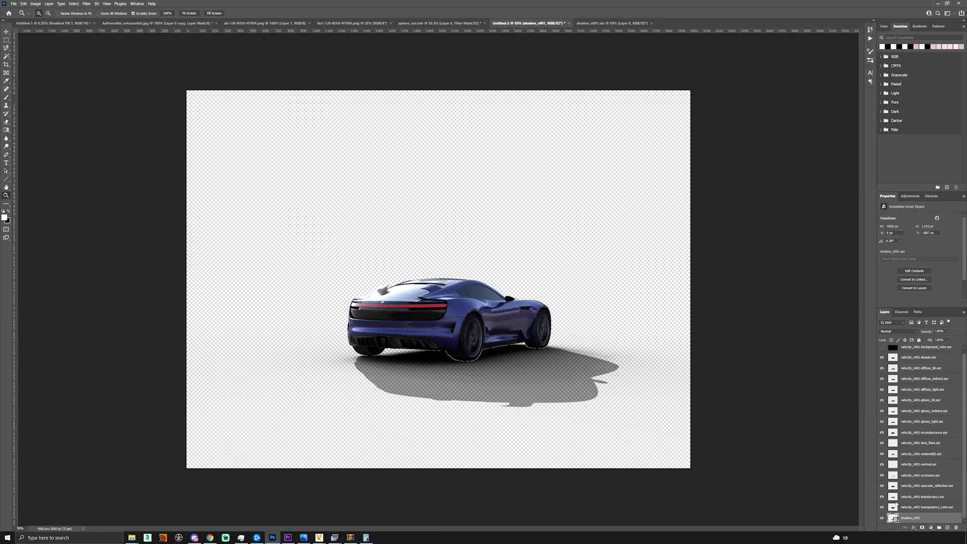
Step: In Photoshop, hide the velocity_v001 pass layers, then show and select only the transparency_color pass above shadow_v001
left_click_drag(883, 454, 882, 422)
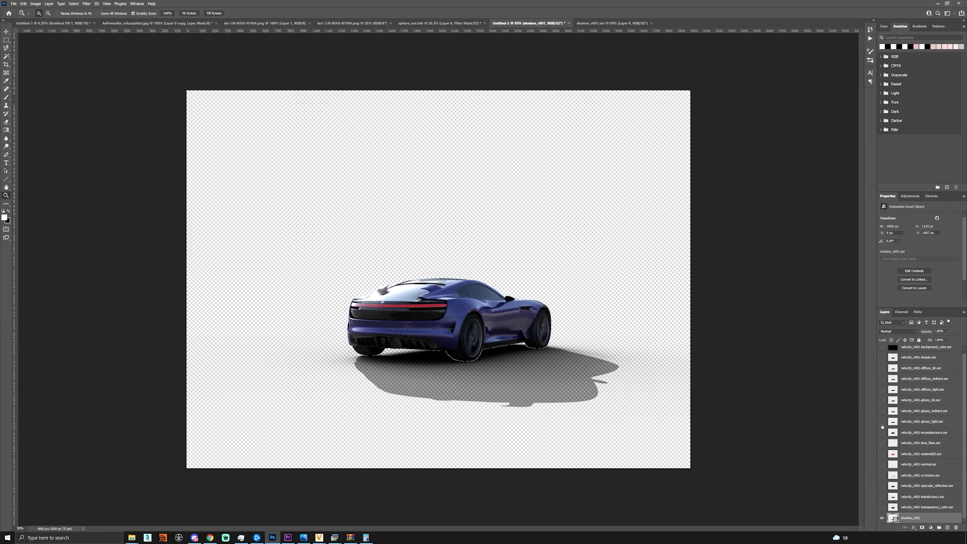
left_click(882, 508)
left_click(909, 508)
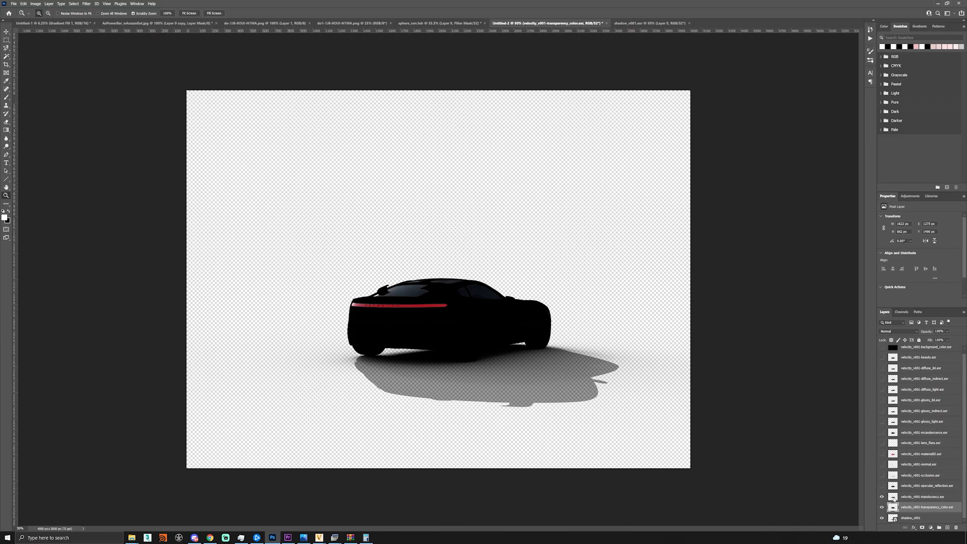
Step: Hide the transparency_color and shadow_v001 layers and delete the velocity_v001 translucency pass layer
left_click(894, 499)
left_click_drag(882, 518, 882, 508)
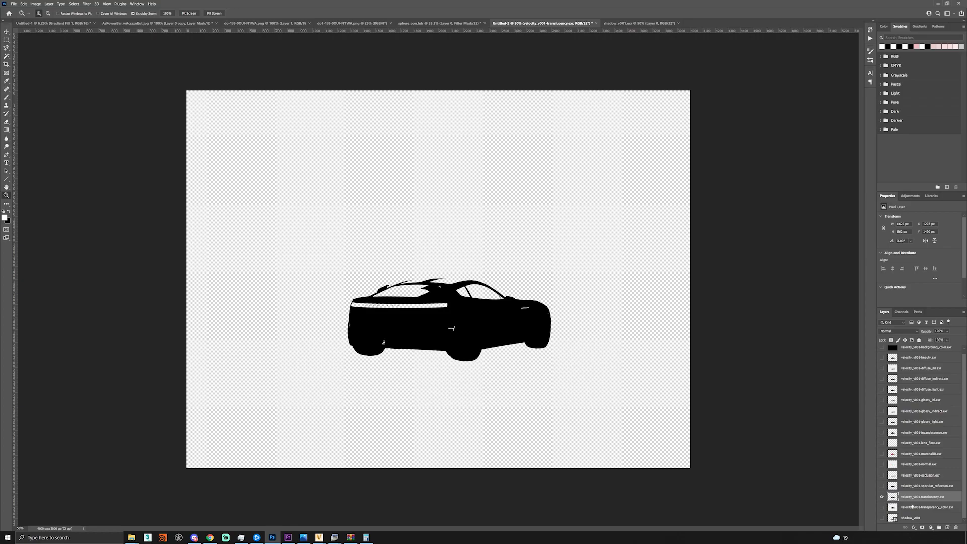
left_click(956, 527)
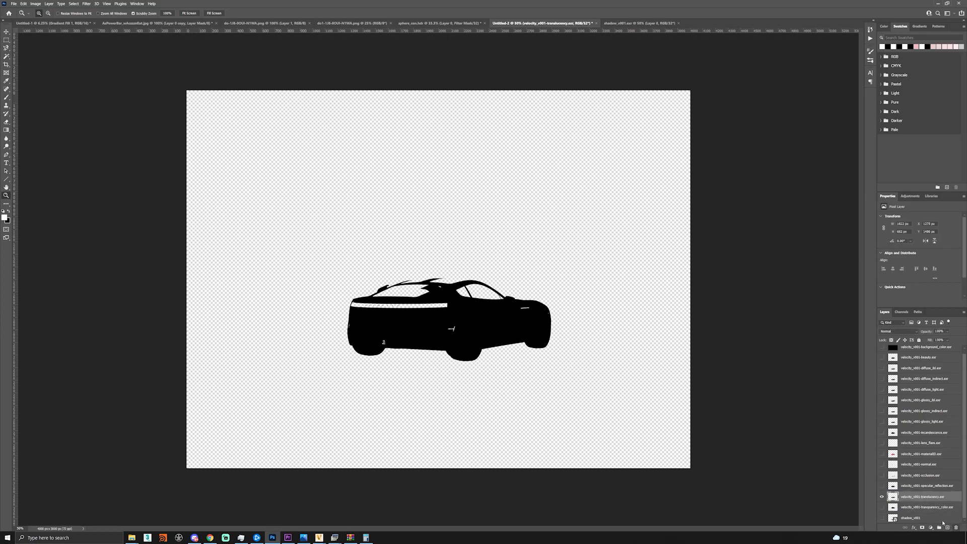
key("Return")
Step: Show the specular_reflection, occlusion, normal, materialID and lens_flare passes one by one to examine them, and hide all except lens_flare
left_click(882, 490)
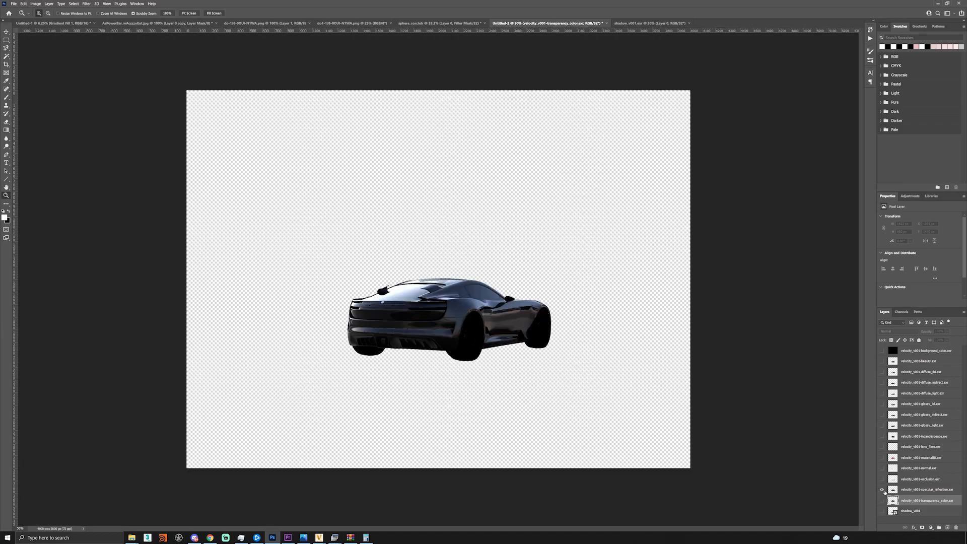
left_click(882, 480)
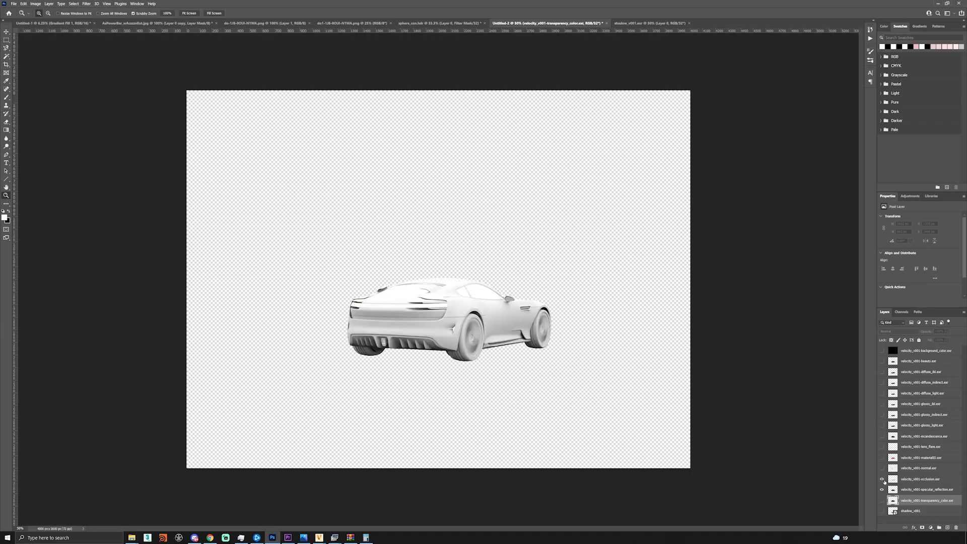
left_click(882, 469)
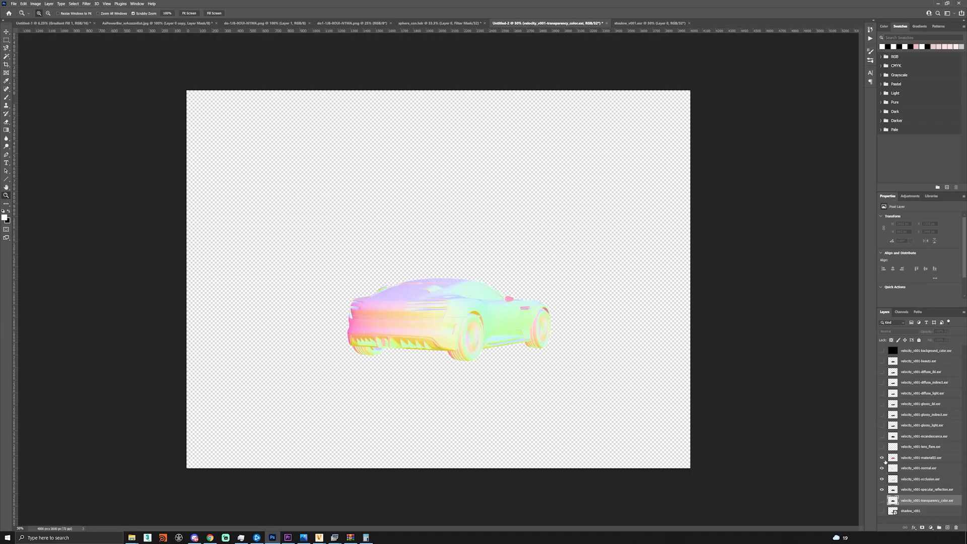
left_click(882, 457)
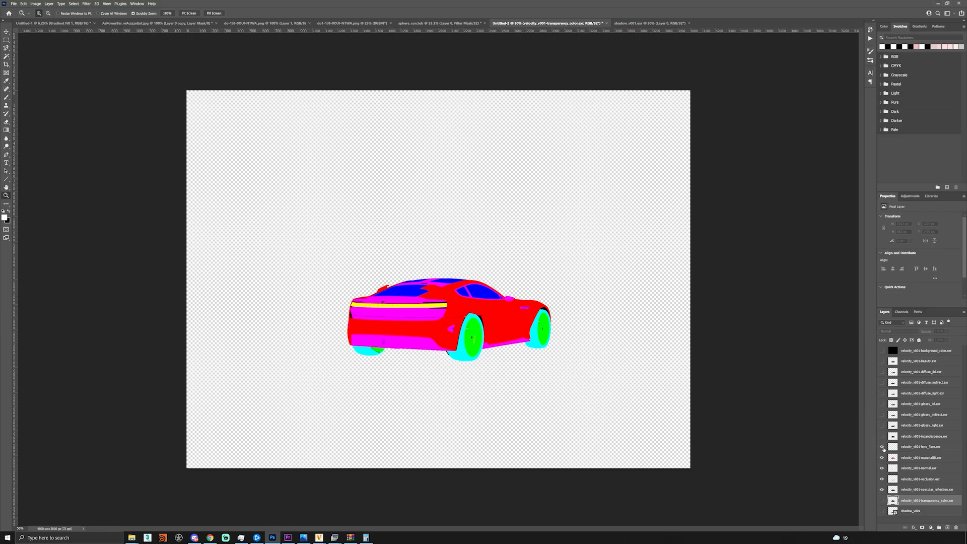
left_click(882, 479)
Step: Move the background_color layer directly below lens_flare, check it on the canvas and hide both layers
left_click(882, 351)
left_click(882, 350)
left_click_drag(893, 350, 892, 452)
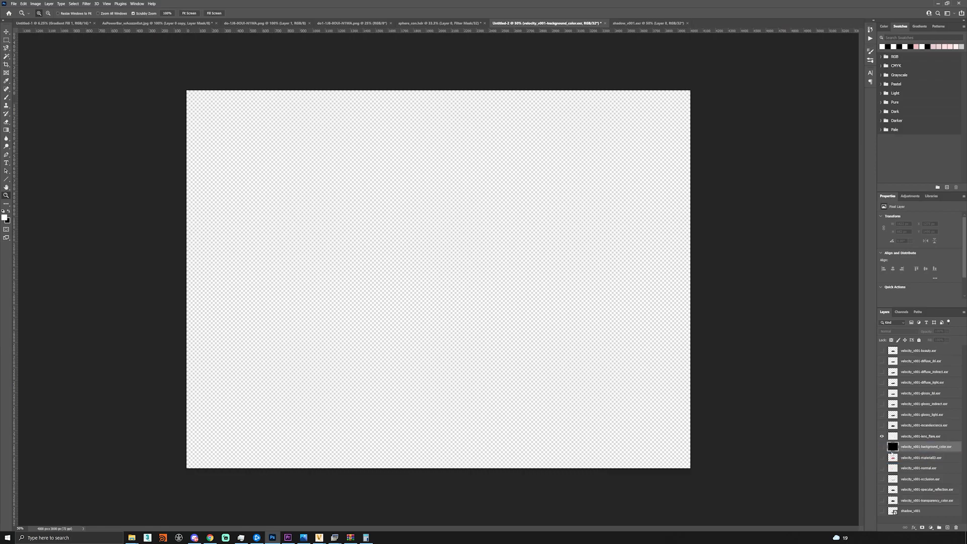
left_click(882, 447)
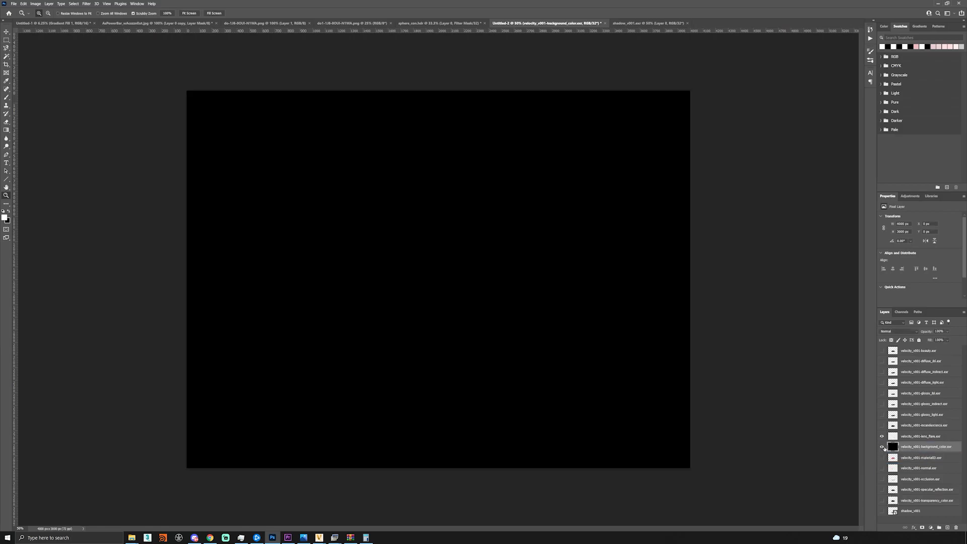
left_click(883, 437)
left_click(882, 447)
Step: Delete the lens_flare and incandescence pass layers
left_click(914, 437)
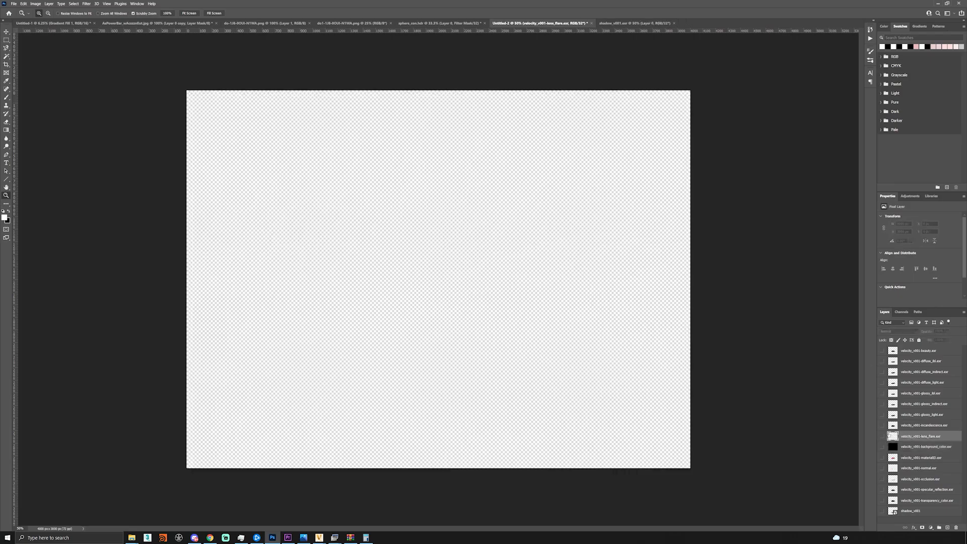
key("Delete")
left_click(882, 426)
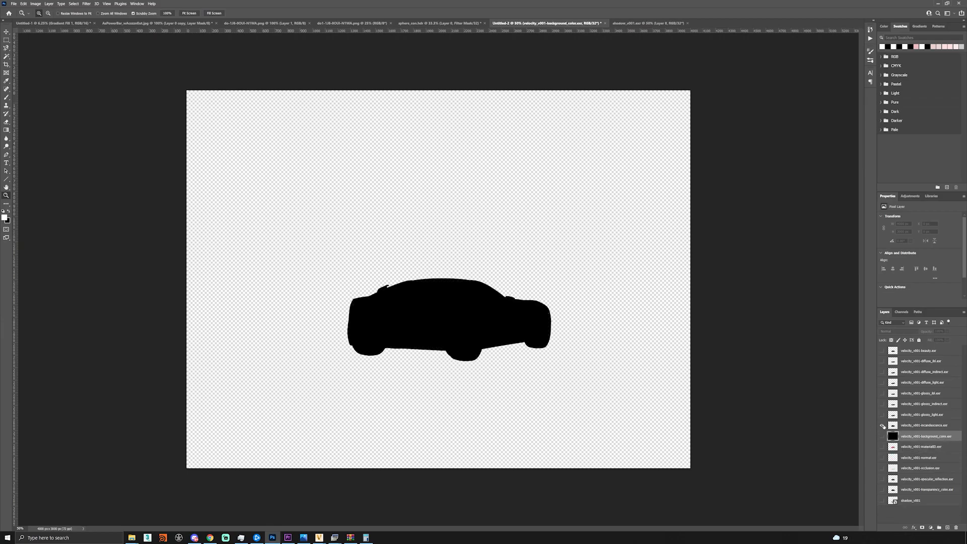
key("Delete")
Step: Show the glossy_light, glossy_indirect, glossy_ibl, diffuse_light, diffuse_indirect and diffuse_ibl pass layers
left_click(882, 415)
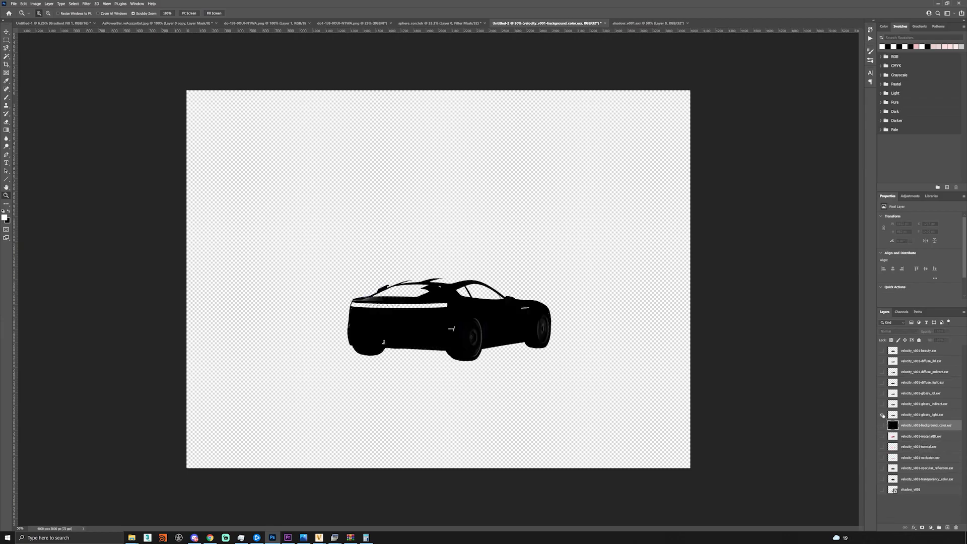
left_click(882, 404)
left_click(883, 394)
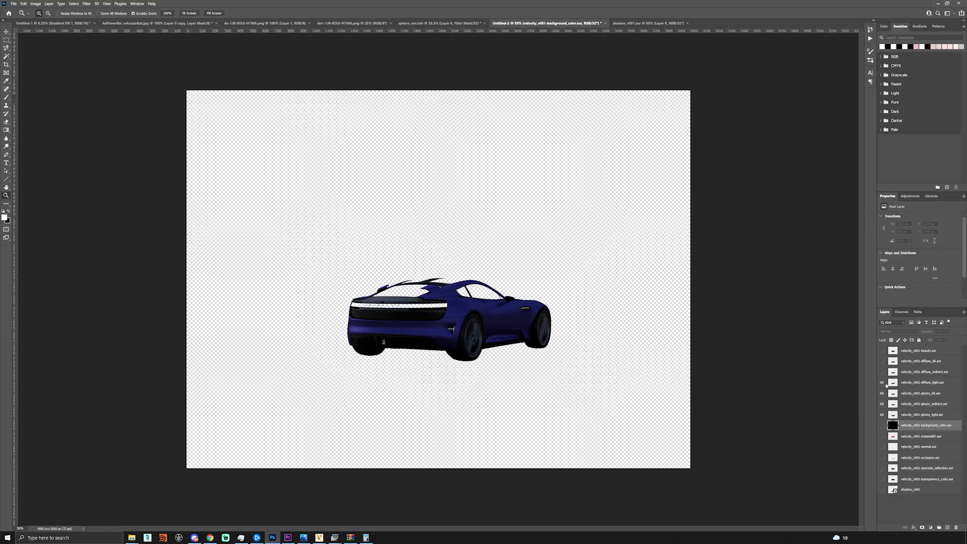
left_click(882, 382)
left_click(883, 372)
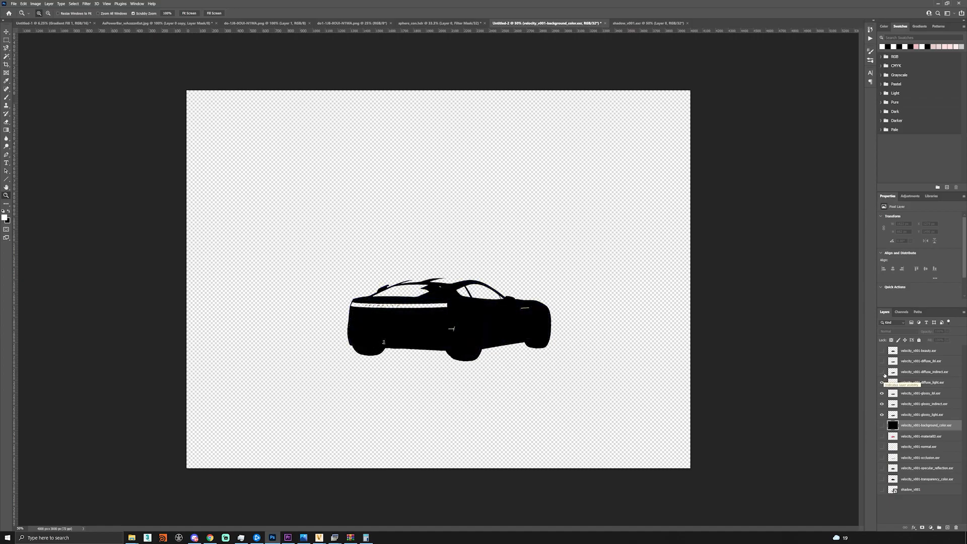
left_click(882, 361)
Step: Stack diffuse_ibl, diffuse_light and diffuse_indirect above shadow_v001 and set the light and indirect passes to Linear Dodge (Add) blending
left_click_drag(925, 367, 939, 483)
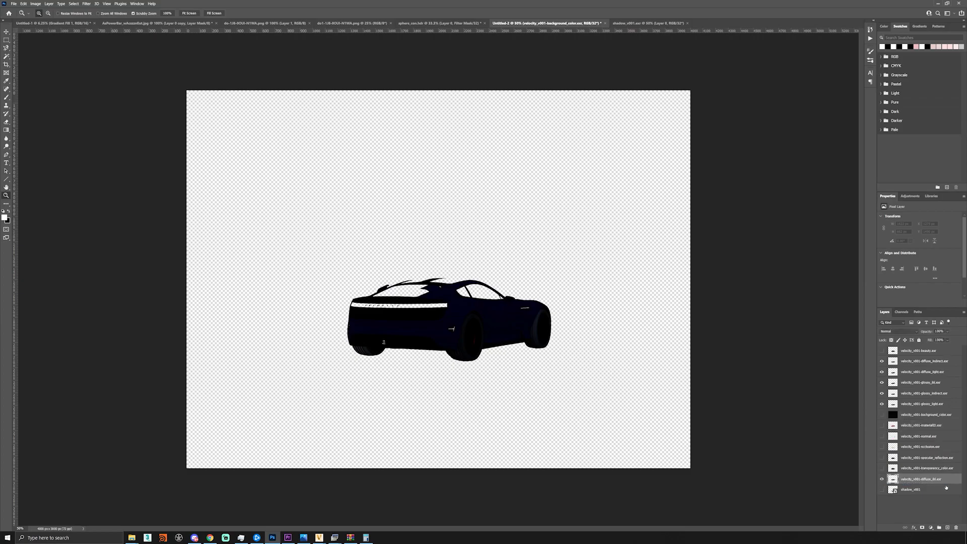
left_click(938, 372)
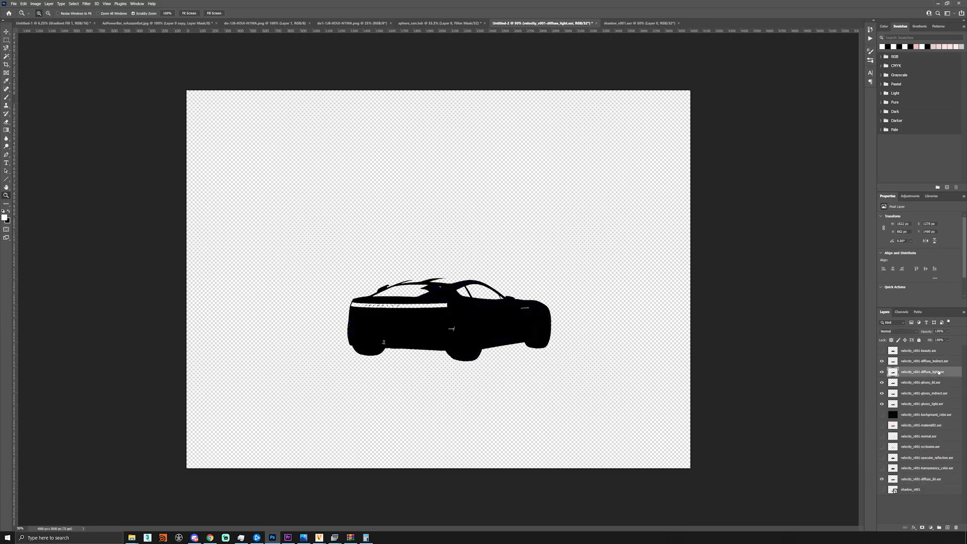
left_click(942, 366)
left_click(933, 372, "shift")
left_click_drag(933, 372, 936, 474)
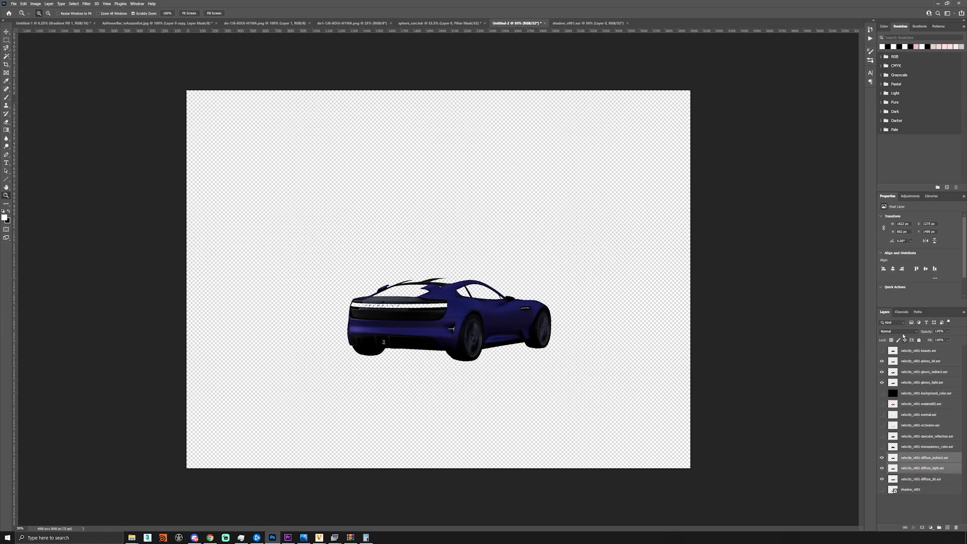
left_click(903, 333)
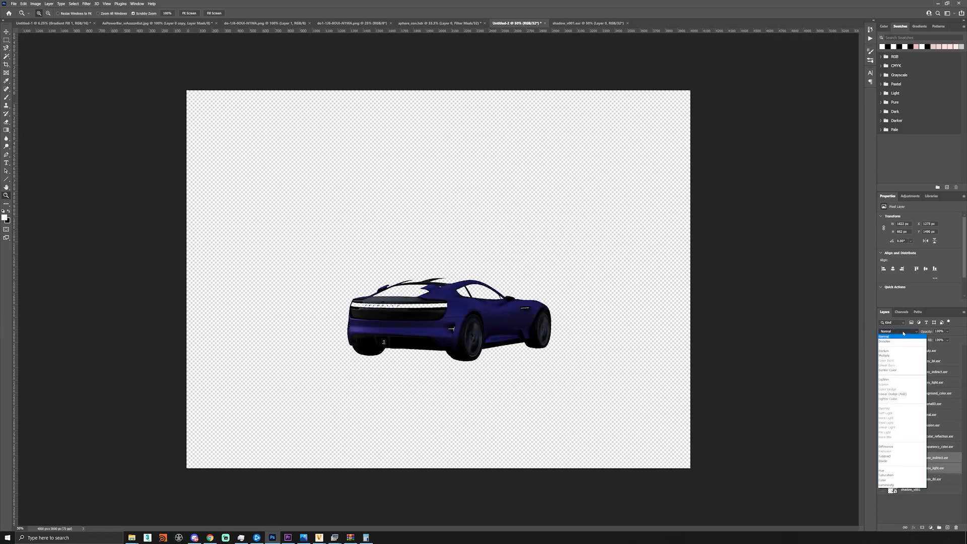
left_click(911, 398)
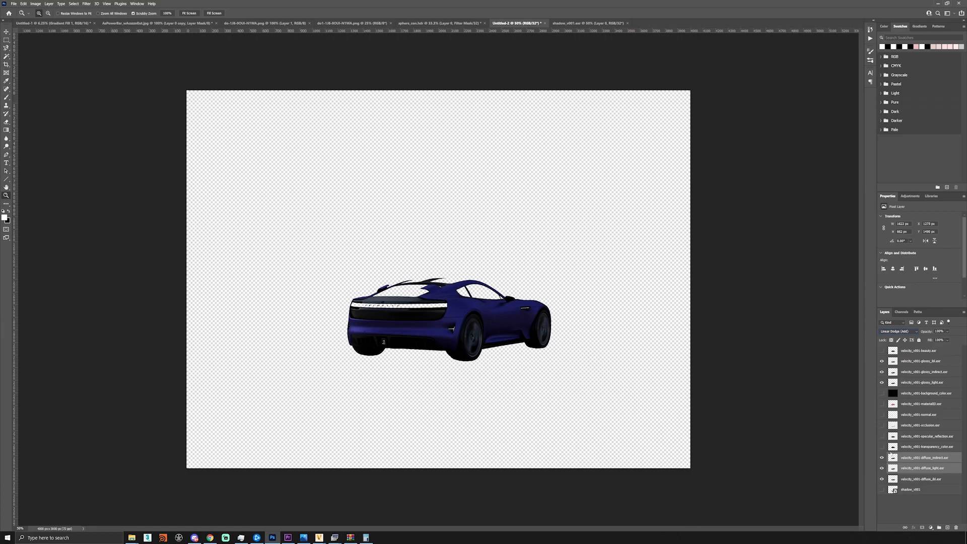
Step: Move specular_reflection directly above diffuse_indirect, show it and set its blend mode to Linear Dodge (Add)
left_click_drag(915, 436, 915, 452)
left_click(882, 447)
left_click(909, 333)
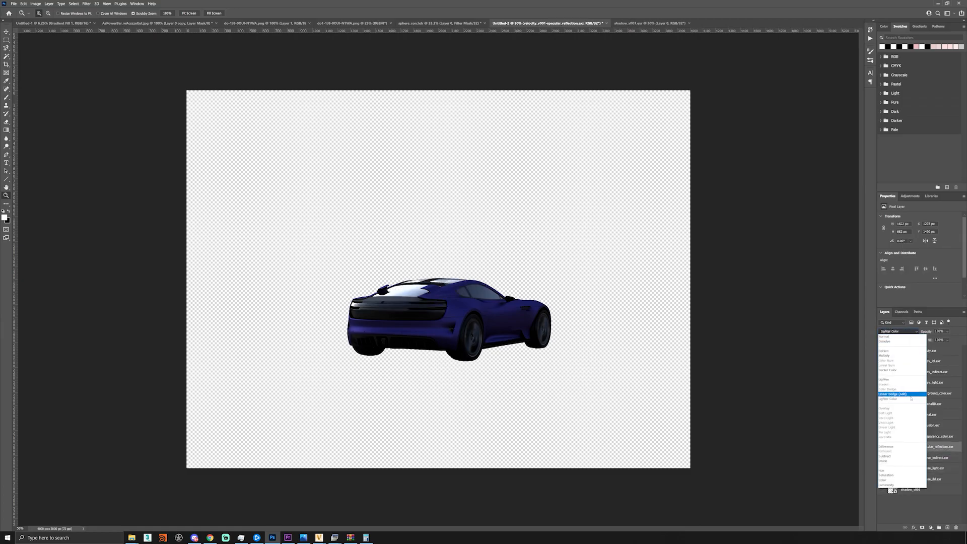
left_click(912, 398)
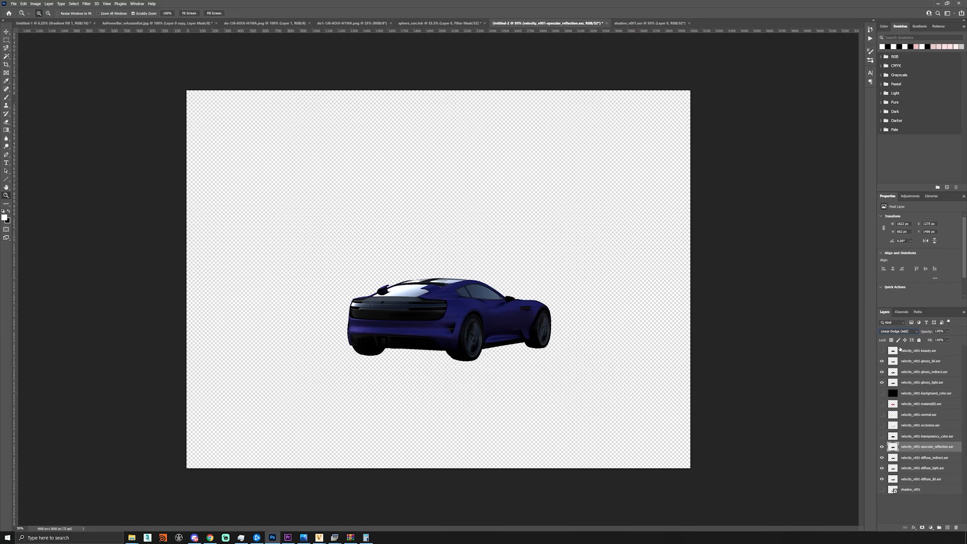
left_click(902, 332)
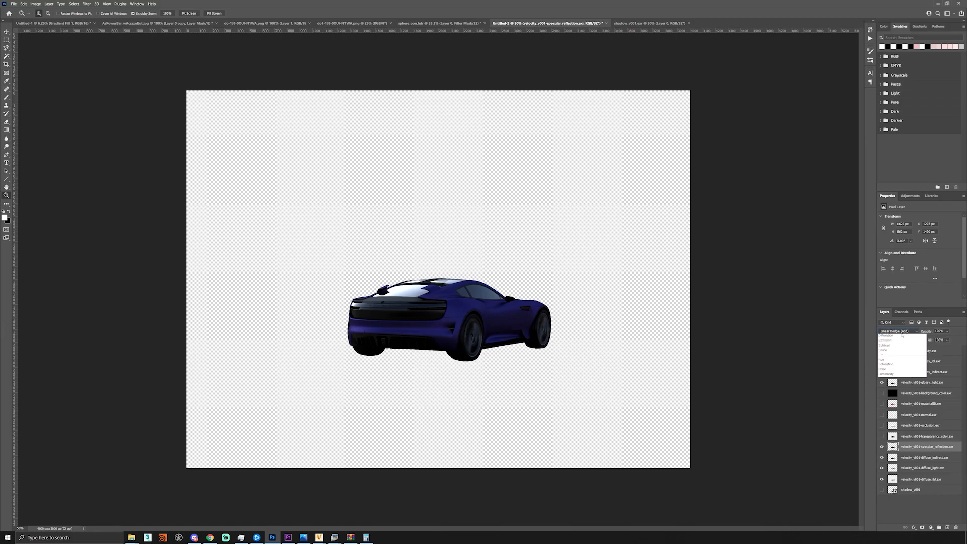
left_click(901, 334)
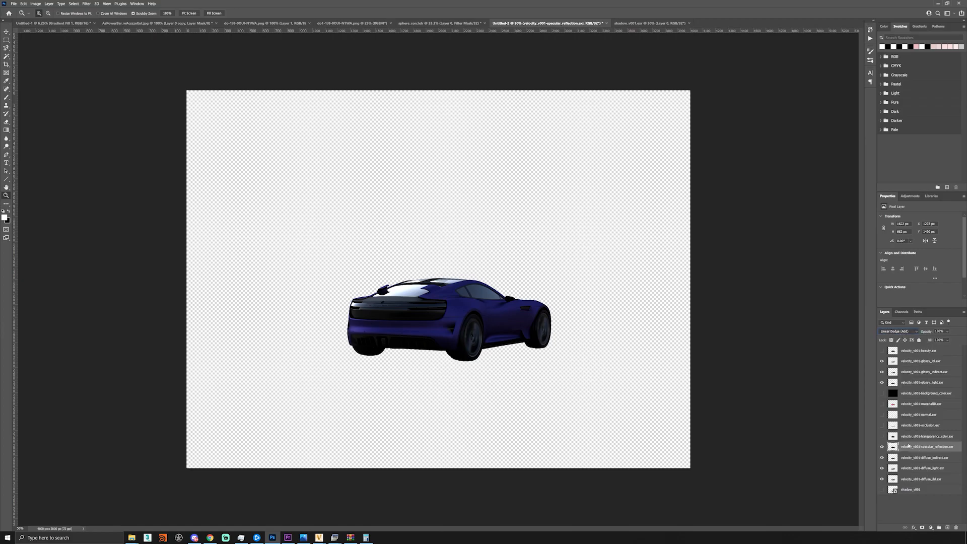
Step: Place glossy_light, glossy_ibl and glossy_indirect between the specular_reflection and diffuse_indirect layers
left_click_drag(892, 385, 904, 441)
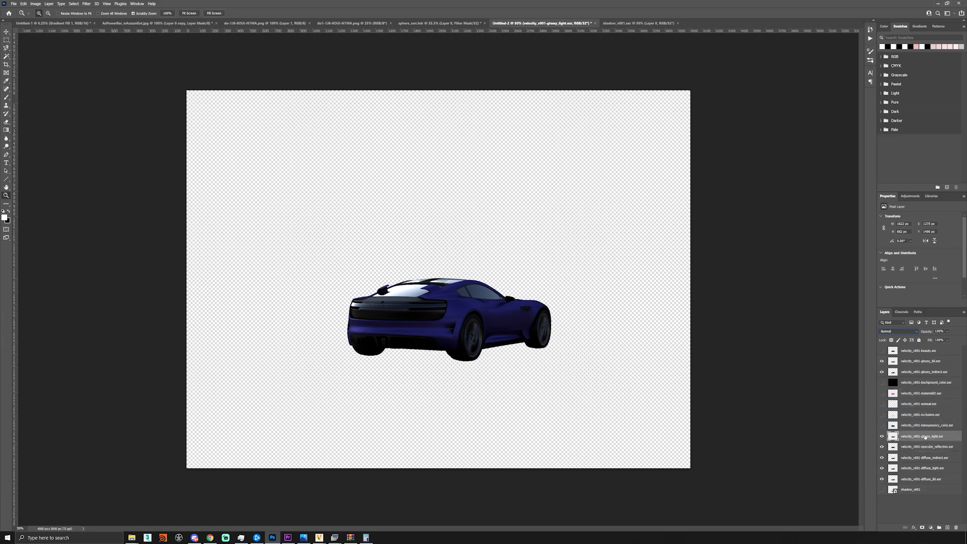
left_click(923, 373)
left_click(922, 361, "shift")
left_click_drag(924, 371, 931, 414)
left_click(934, 426)
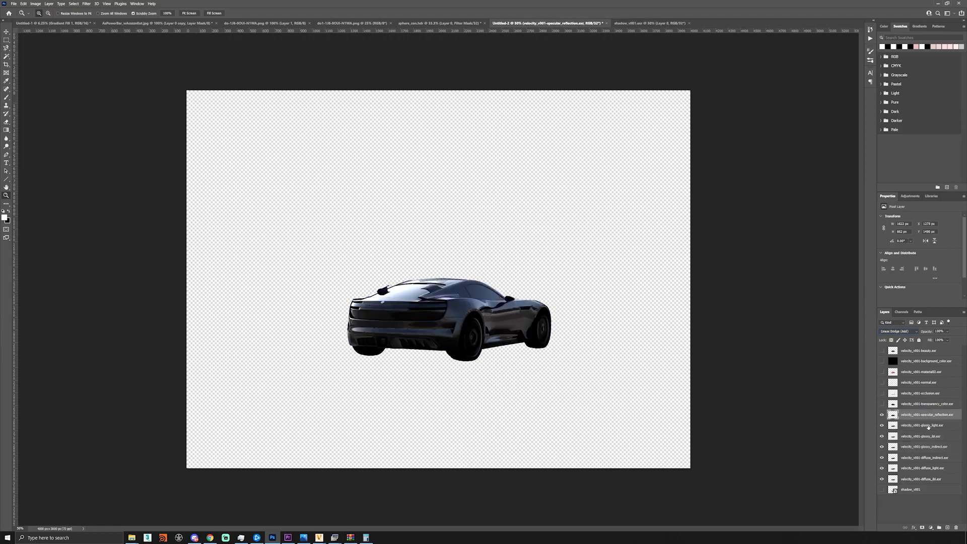
Step: Set all layers from specular_reflection down to diffuse_light to Linear Dodge (Add) and compare the composite with the beauty pass
left_click(934, 468, "shift")
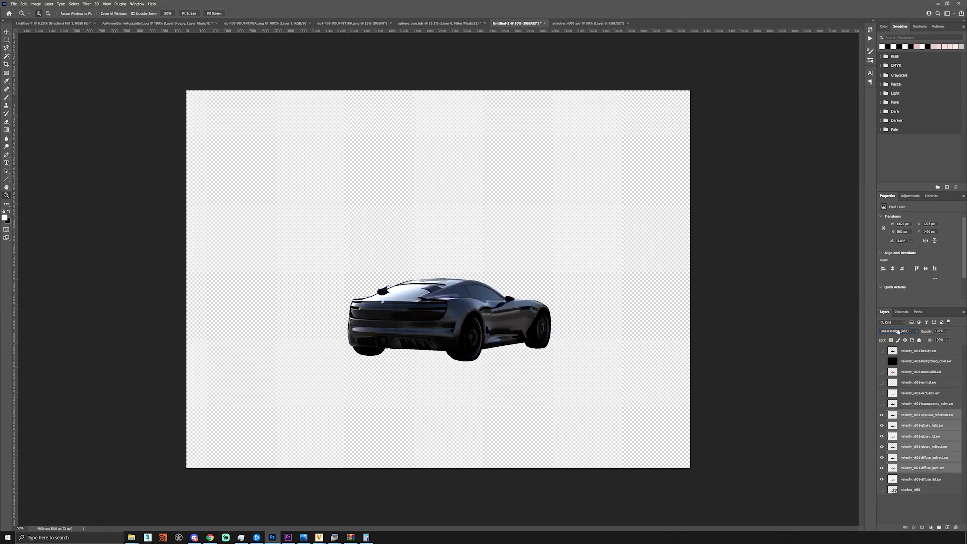
left_click(898, 333)
left_click(903, 394)
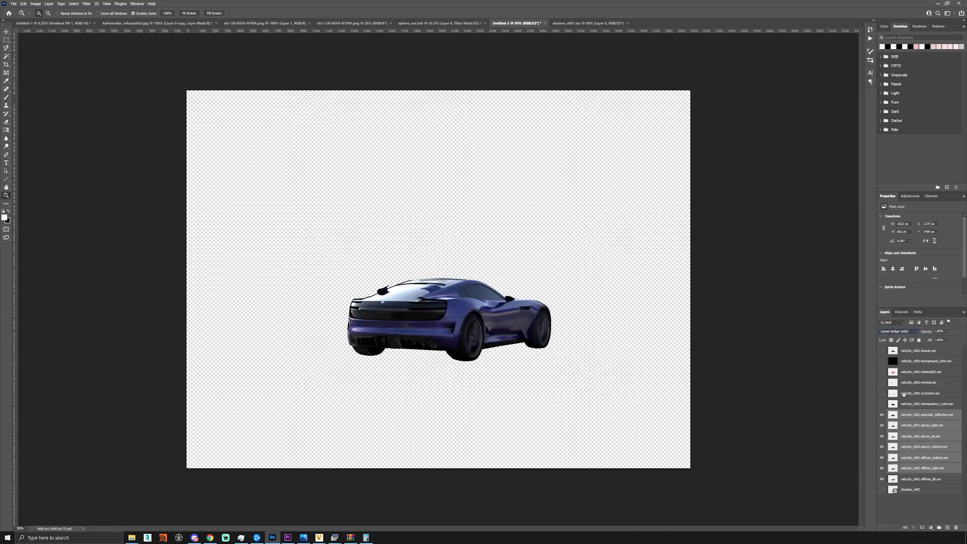
left_click(883, 350)
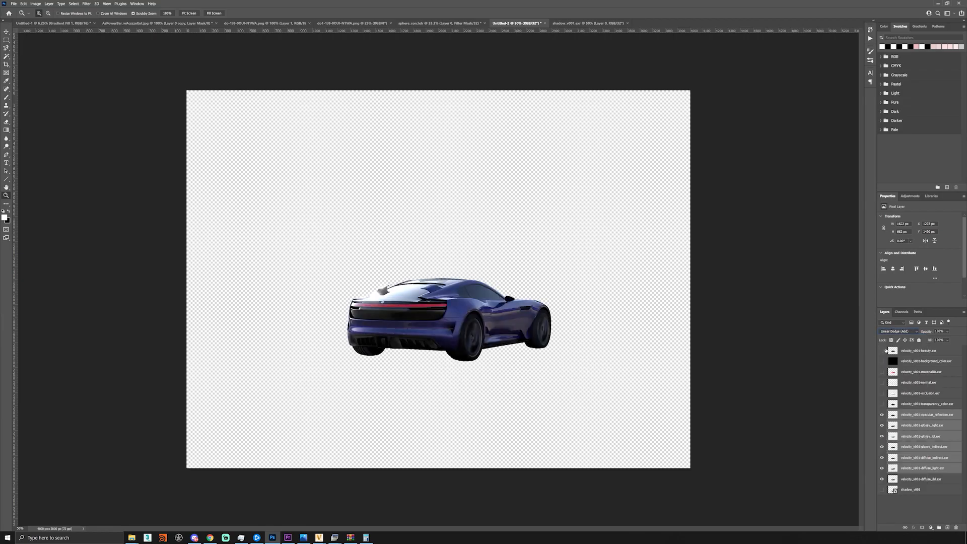
left_click(885, 351)
left_click(883, 350)
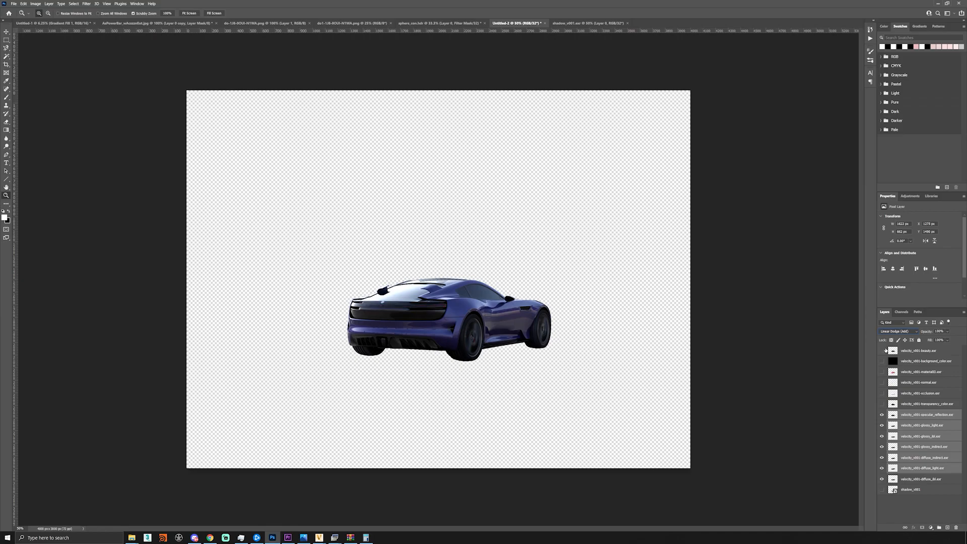
Step: Show the transparency_color layer with Linear Dodge (Add) blending and show the shadow_v001 layer
left_click(917, 404)
left_click(882, 404)
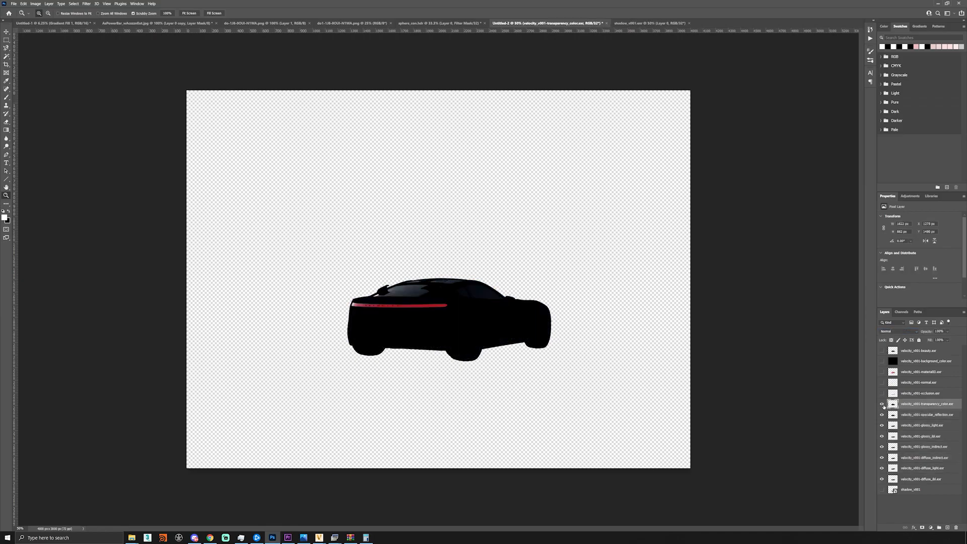
left_click(902, 332)
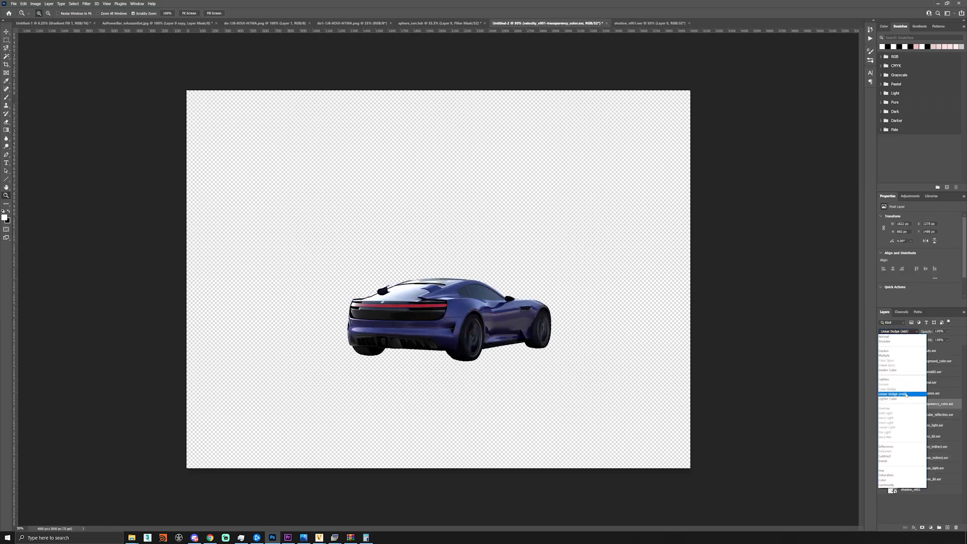
left_click(900, 393)
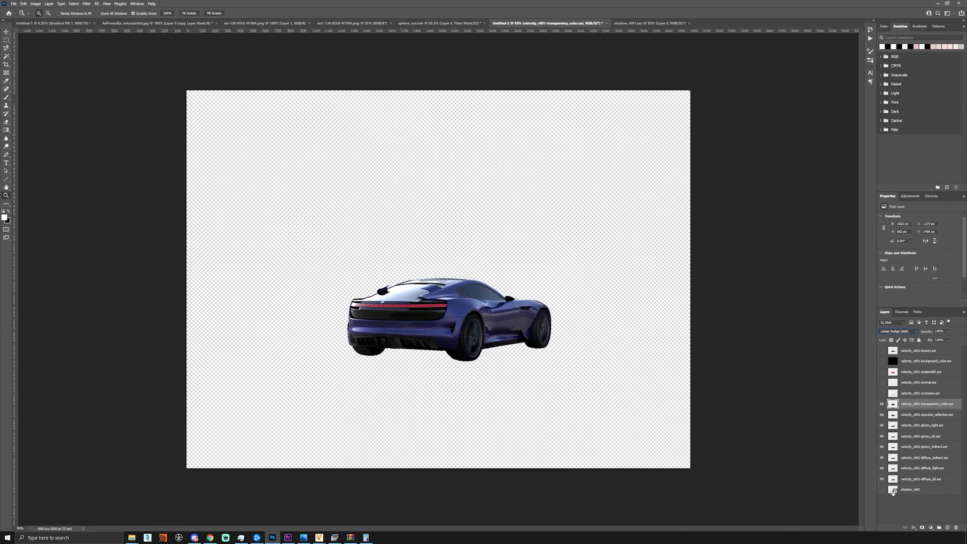
left_click(884, 490)
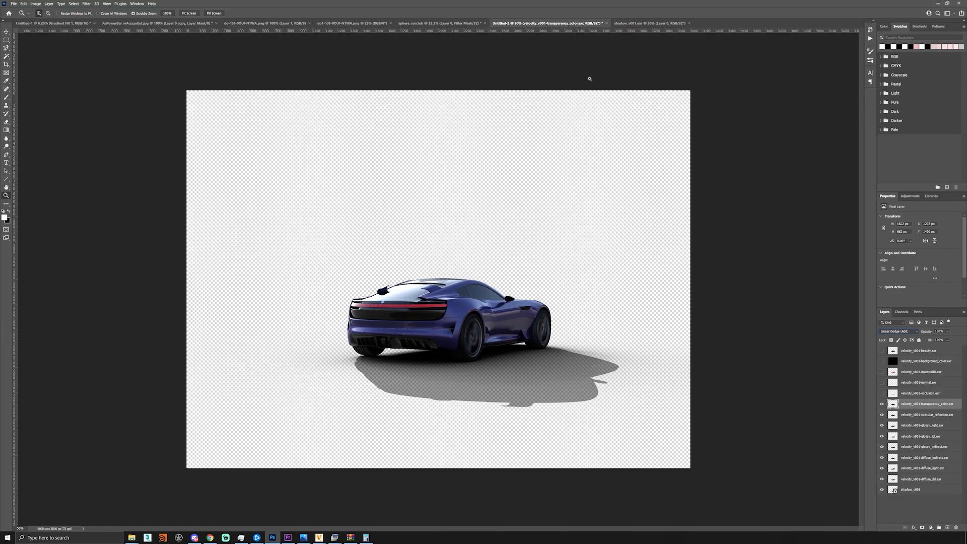
Step: Check the large and small versions of the street backplate photo and return to the large one
left_click(331, 23)
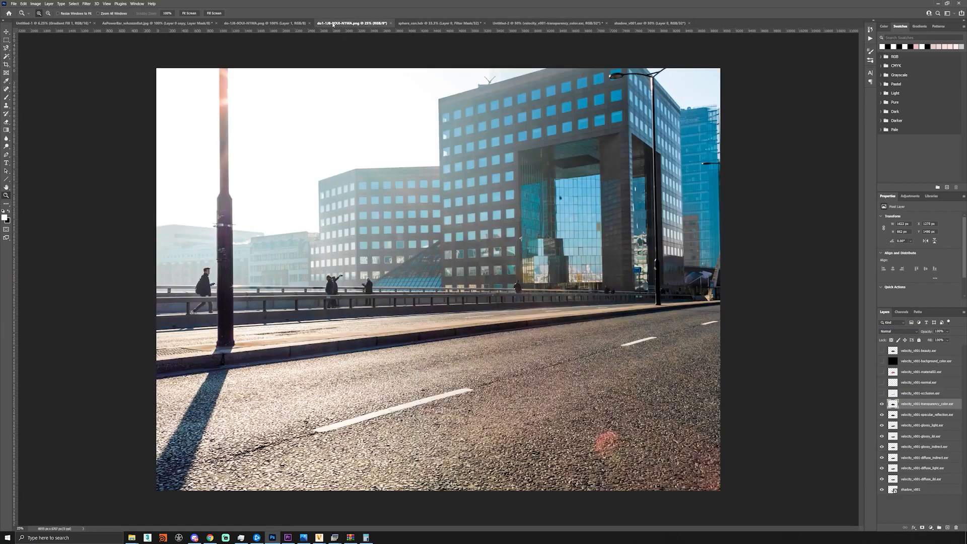
left_click(262, 23)
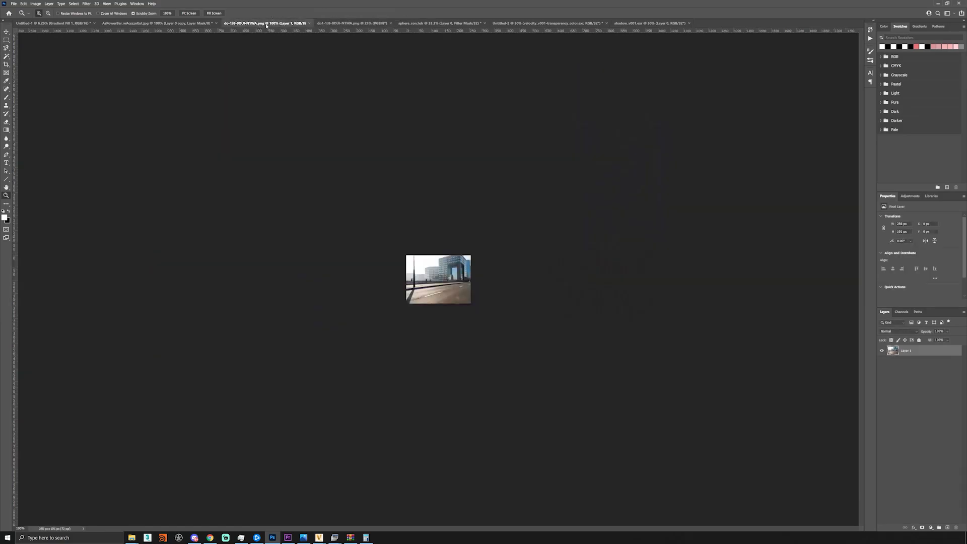
left_click(360, 23)
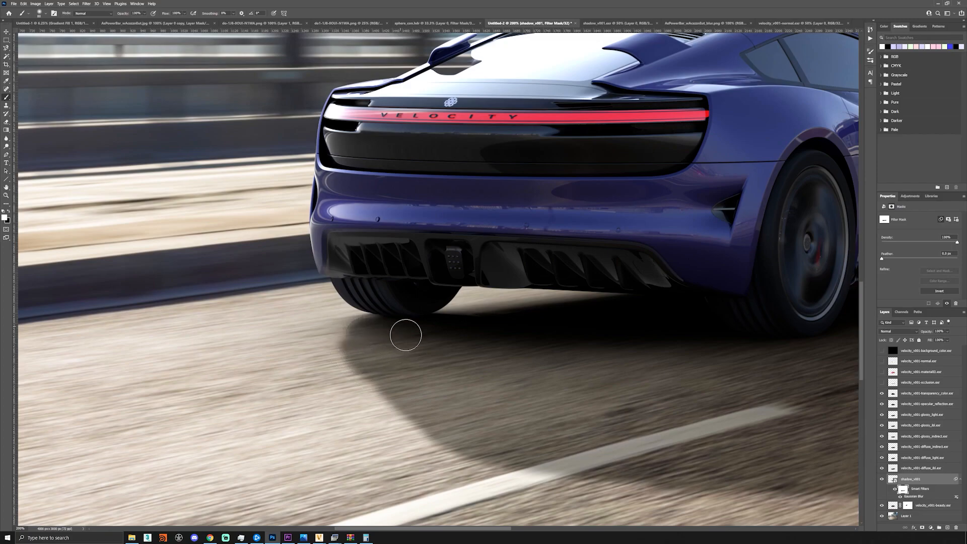
Step: Reduce the brush size, swap the foreground and background colours for the shadow_v001 filter mask, and fit the whole image in view
key("bracketleft")
key("bracketleft")
key("bracketleft")
key("x")
key("z")
left_click(188, 14)
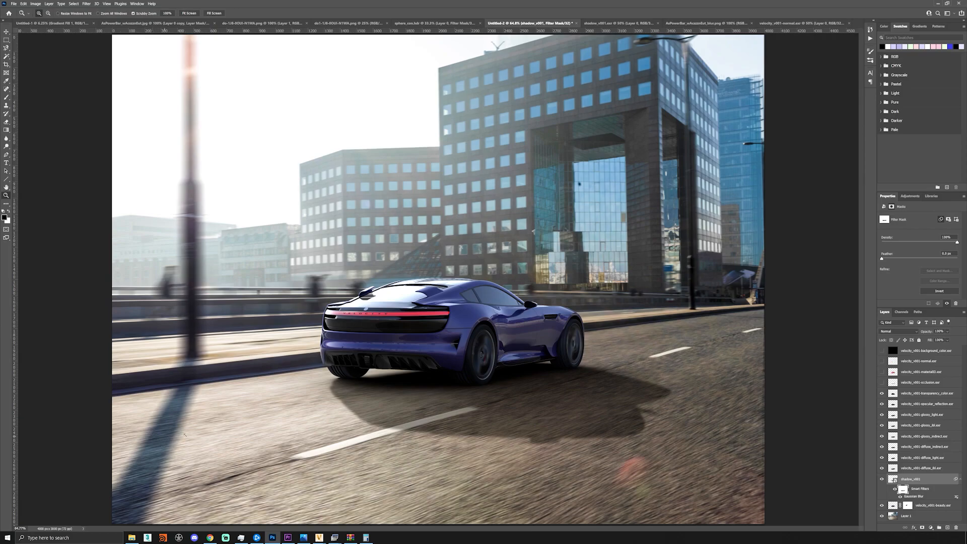
Step: Add a light blue solid colour fill with hue 240 above the shadow_v001 layer and set its blending to Hue
left_click(931, 528)
left_click(925, 421)
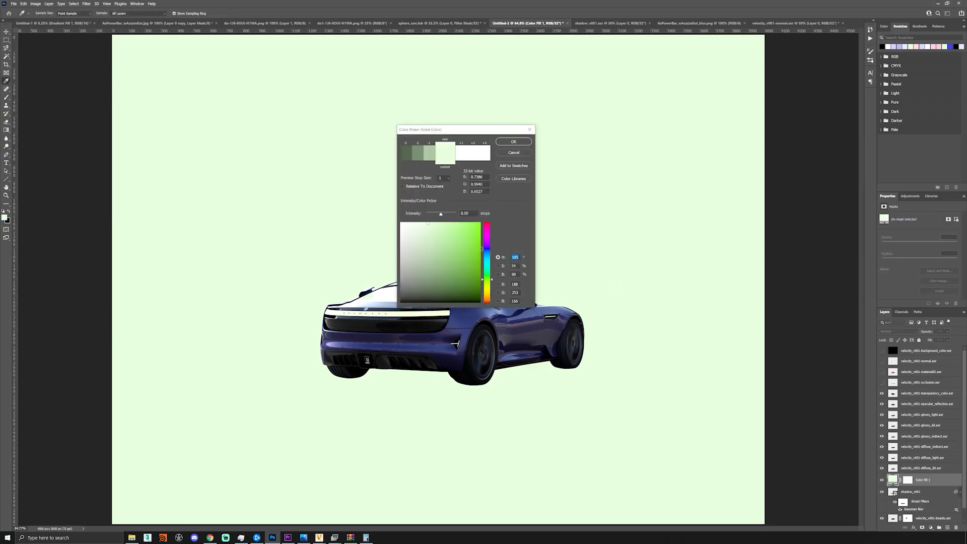
left_click_drag(488, 247, 488, 250)
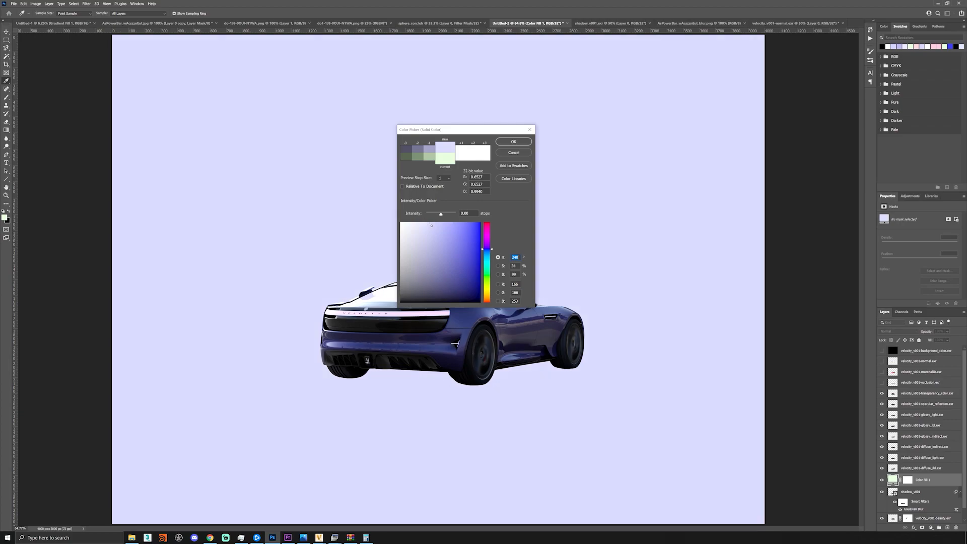
left_click(513, 142)
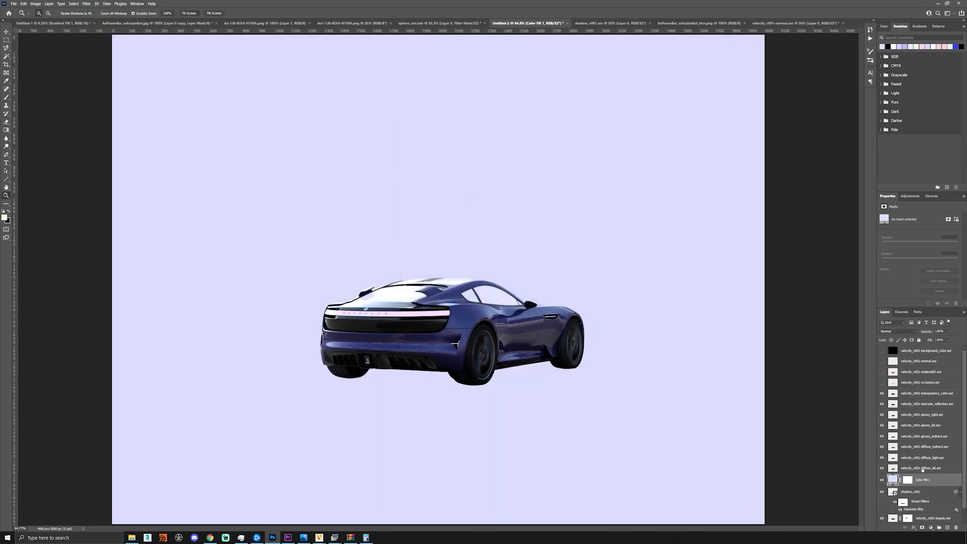
left_click(900, 333)
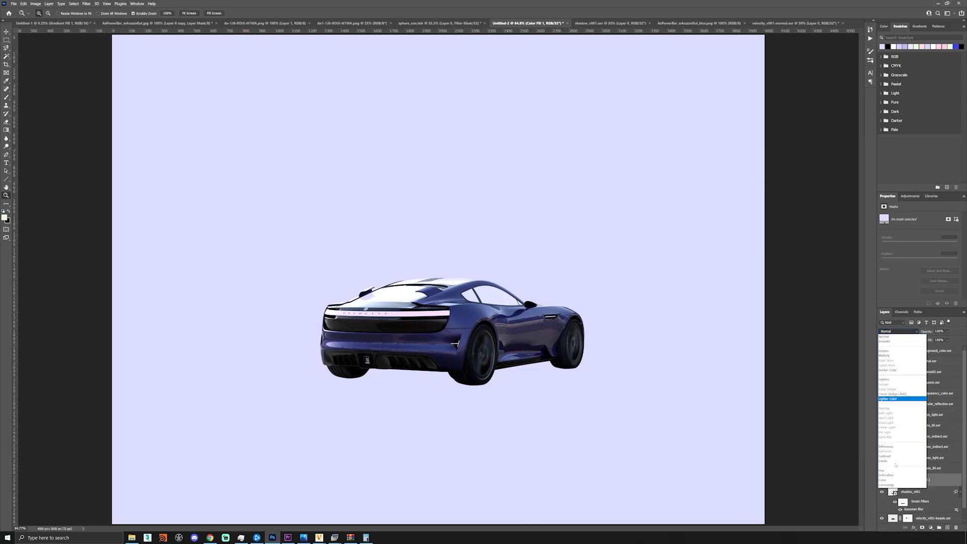
left_click(887, 472)
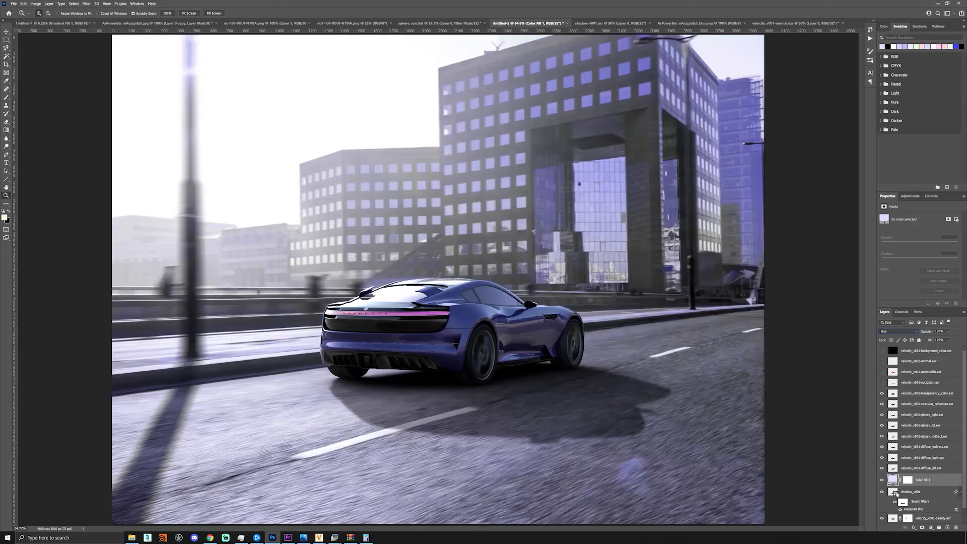
Step: Replace the colour fill layer's mask with one made from the shadow_v001 layer's outline
left_click(894, 492, "ctrl")
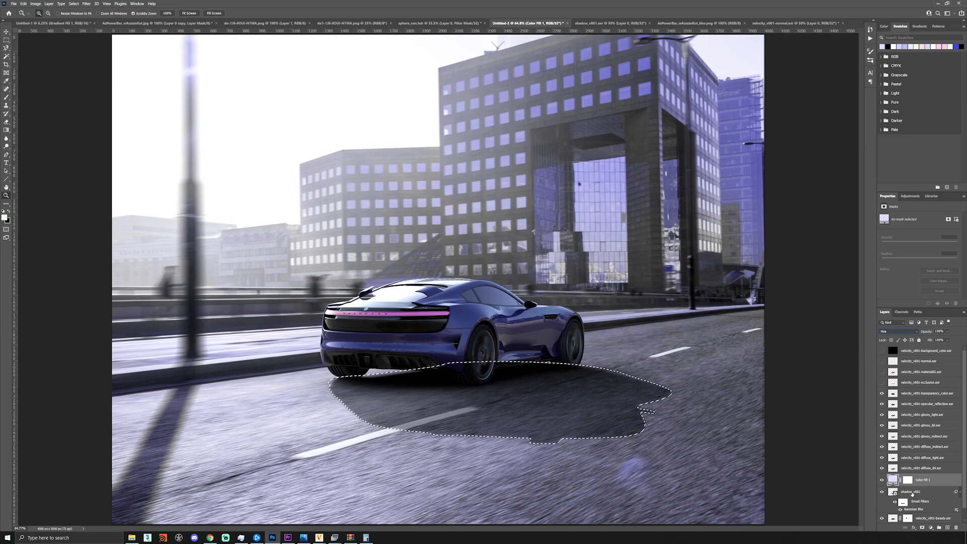
left_click(908, 480)
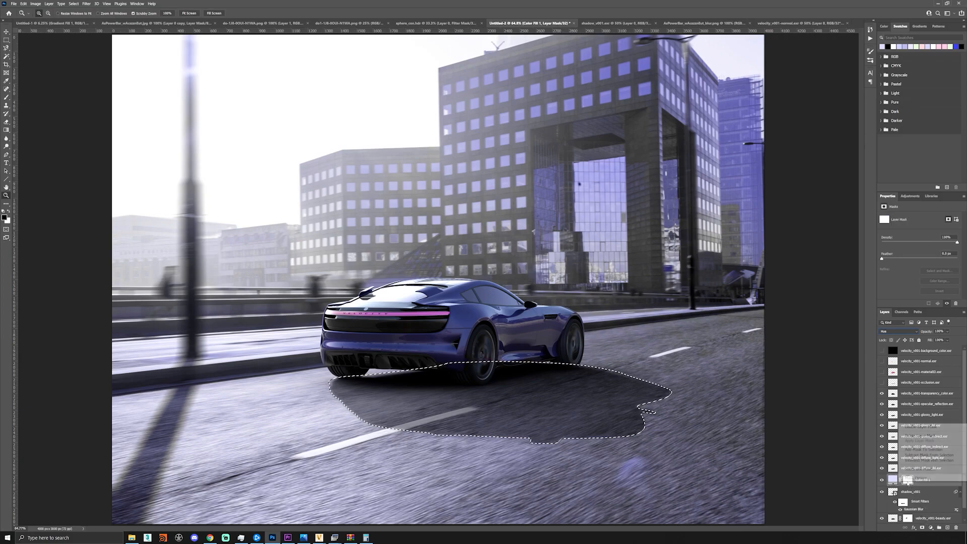
left_click(918, 435)
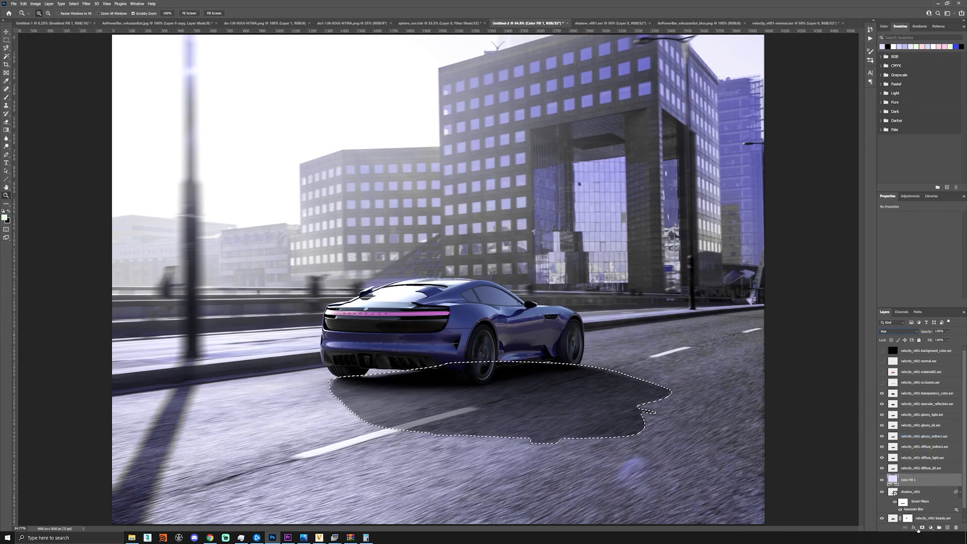
left_click(923, 528)
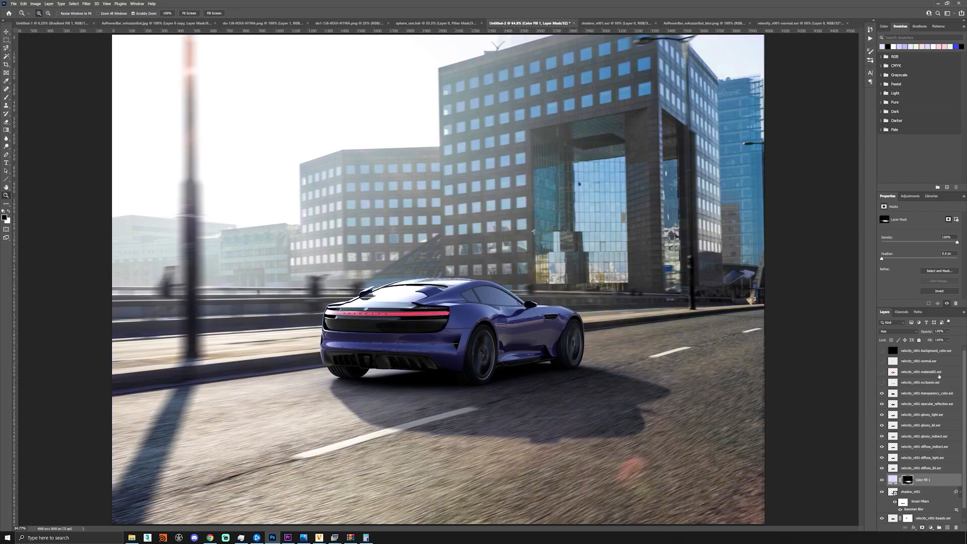
Step: Lower the opacity of the masked blue colour fill layer and check the shadow's tint in the whole image
left_click(947, 332)
left_click_drag(943, 340, 944, 341)
left_click_drag(945, 341, 951, 342)
left_click(587, 422, "alt")
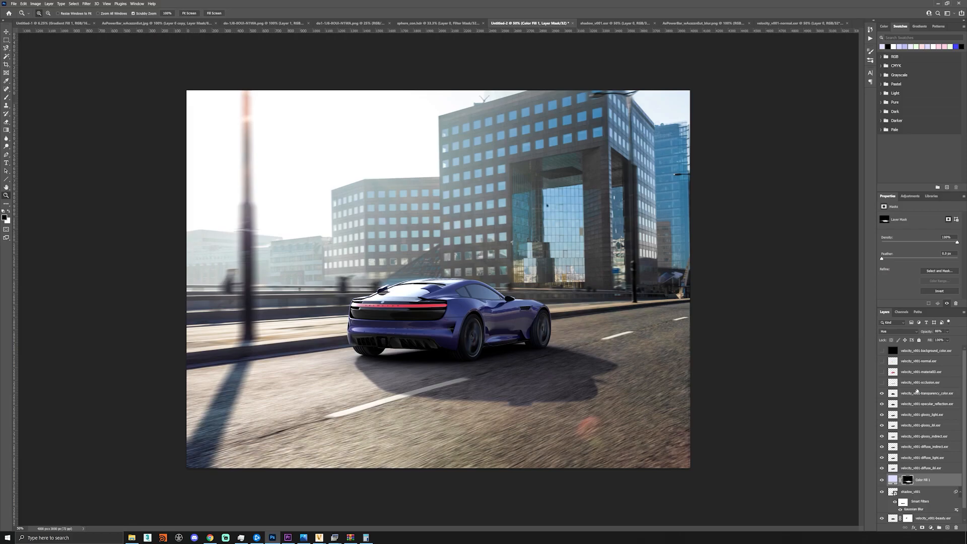
Step: Show the occlusion layer, set its blending to Multiply and reduce its opacity to about 20%
left_click(882, 384)
left_click(892, 382)
left_click(899, 331)
left_click(894, 340)
left_click_drag(949, 334, 963, 340)
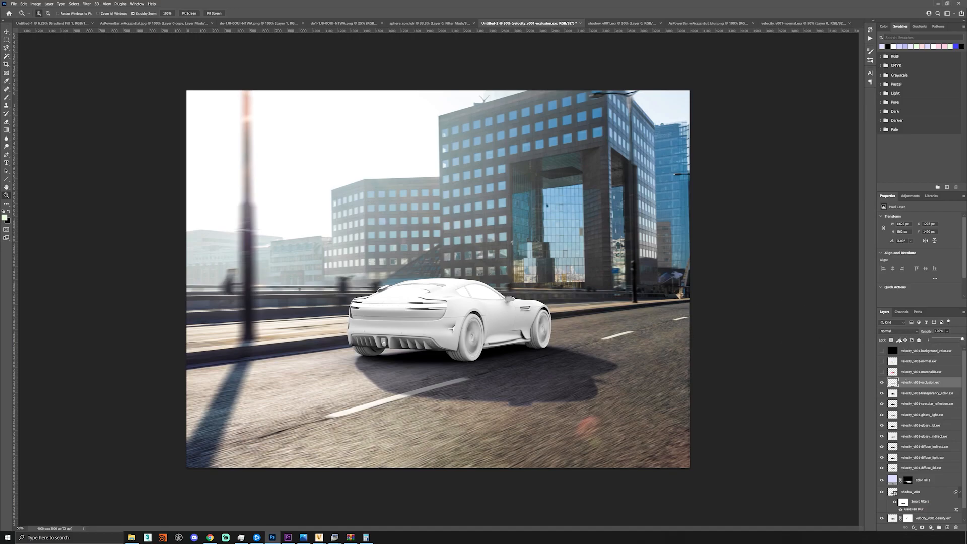
left_click(893, 332)
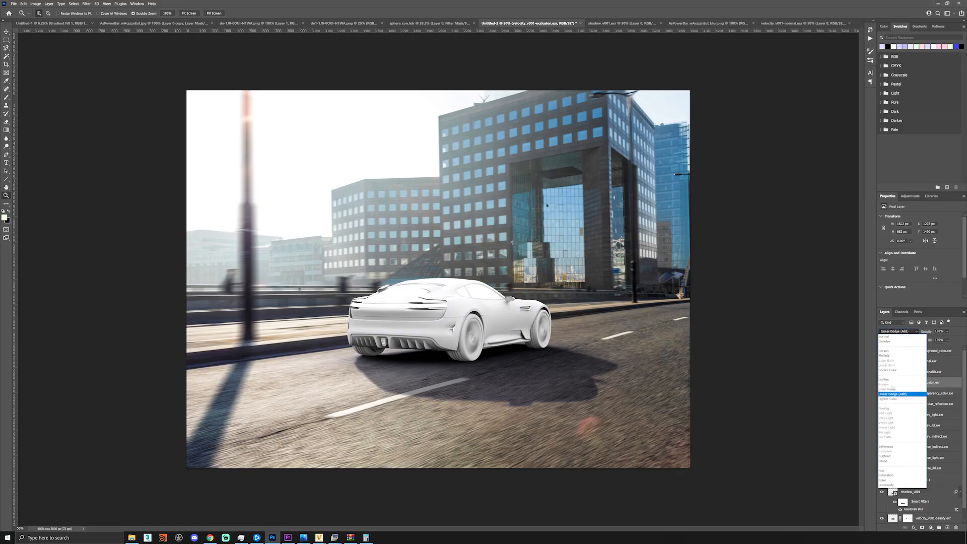
left_click(885, 355)
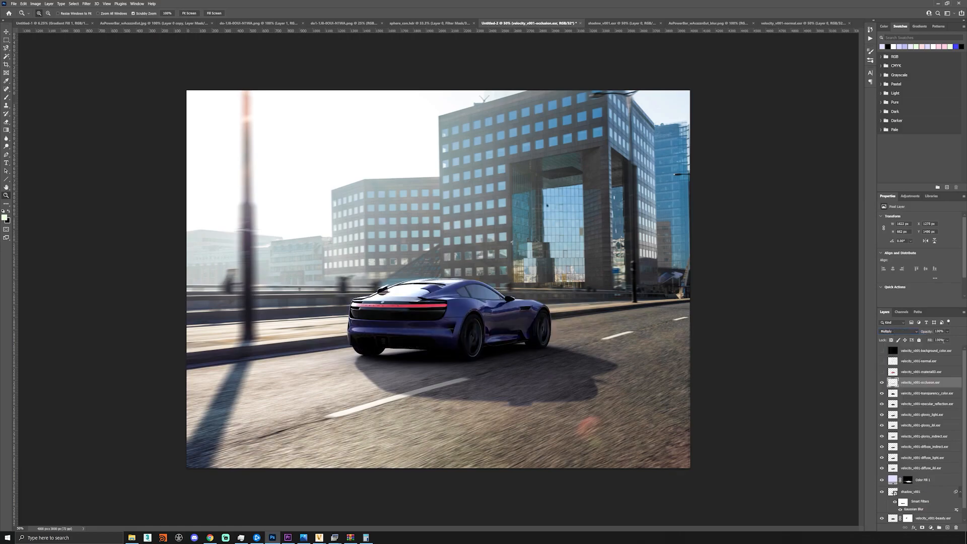
left_click_drag(951, 333, 933, 340)
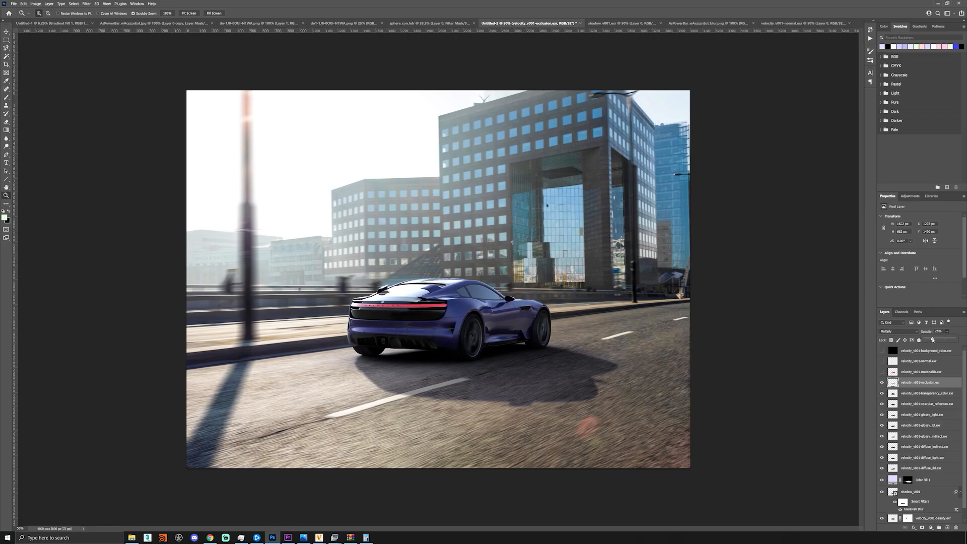
Step: Show the material ID and normal layers and hide the occlusion layer
left_click(883, 373)
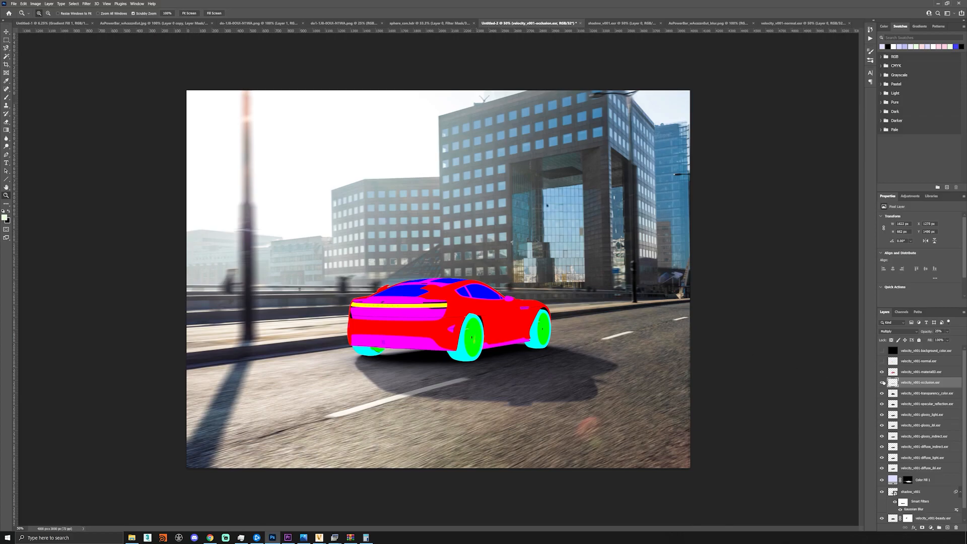
left_click(882, 383)
left_click(882, 361)
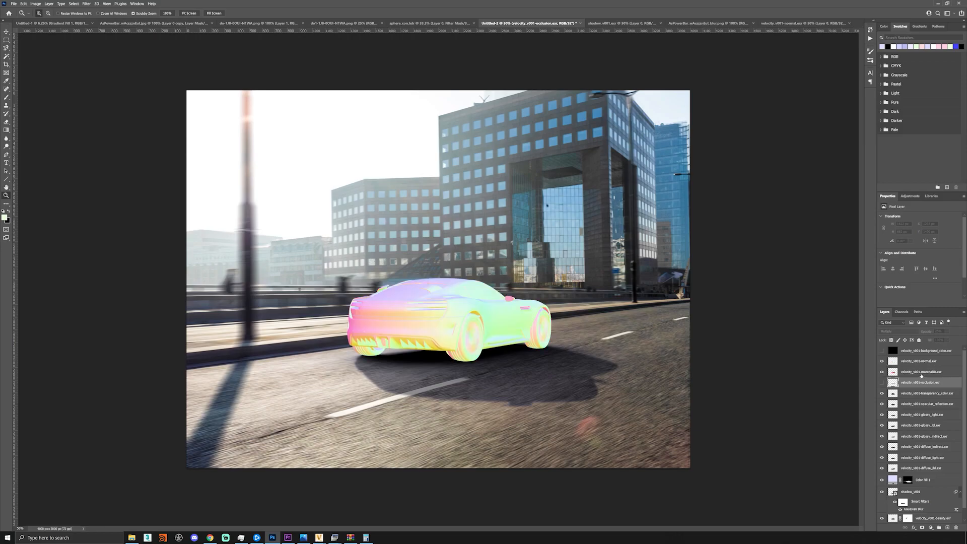
Step: Duplicate all layers from the material ID pass down to Layer 1 and merge the copies into a single layer
left_click(921, 373)
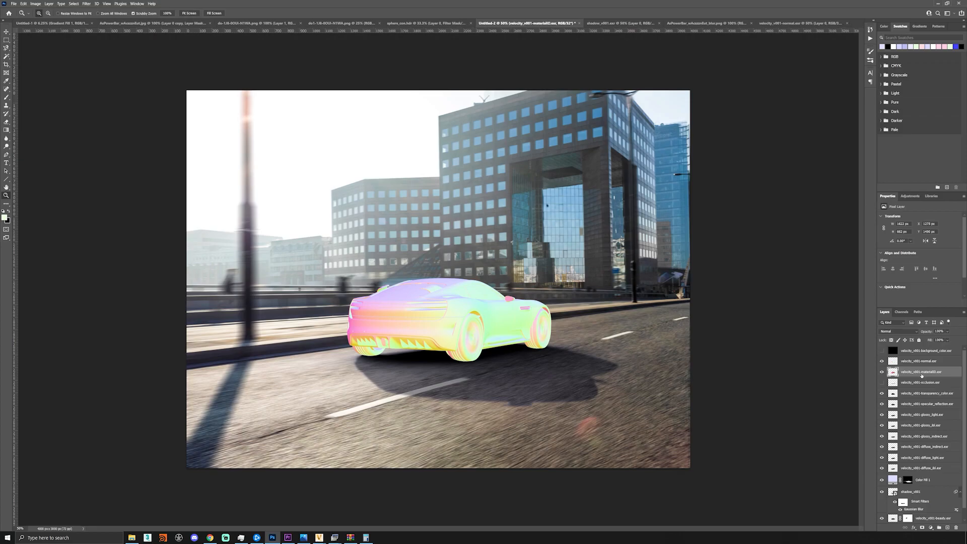
scroll(927, 383, "down", 1)
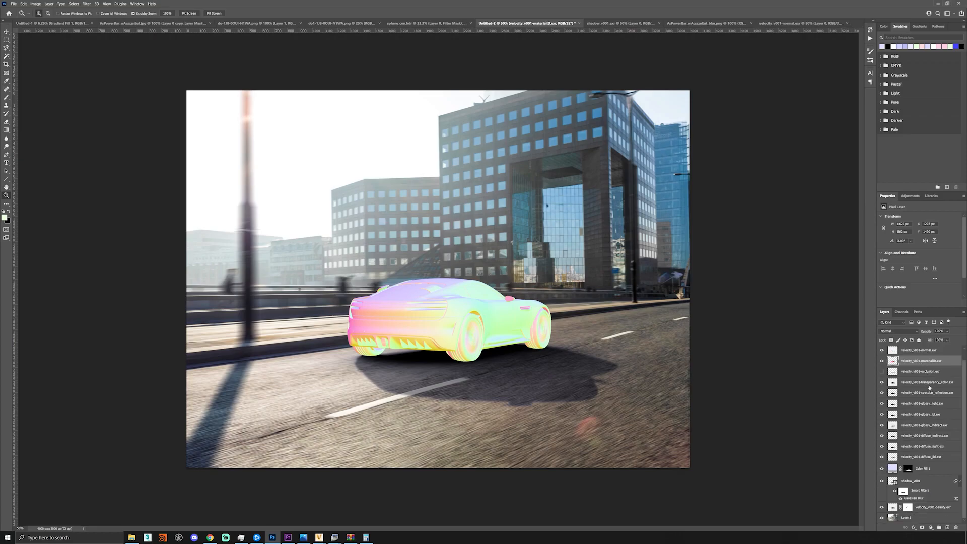
left_click(917, 519, "shift")
left_click_drag(917, 519, 947, 528)
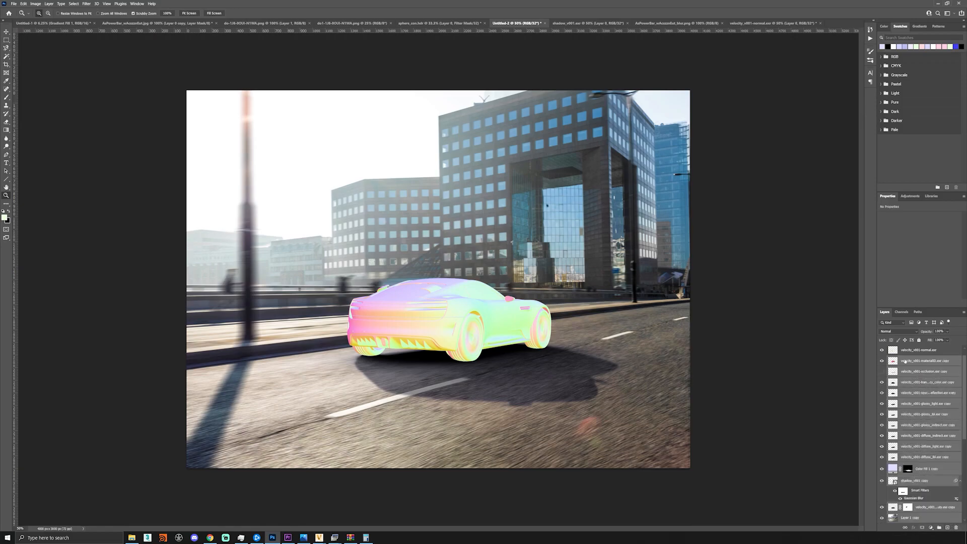
scroll(914, 362, "up", 1)
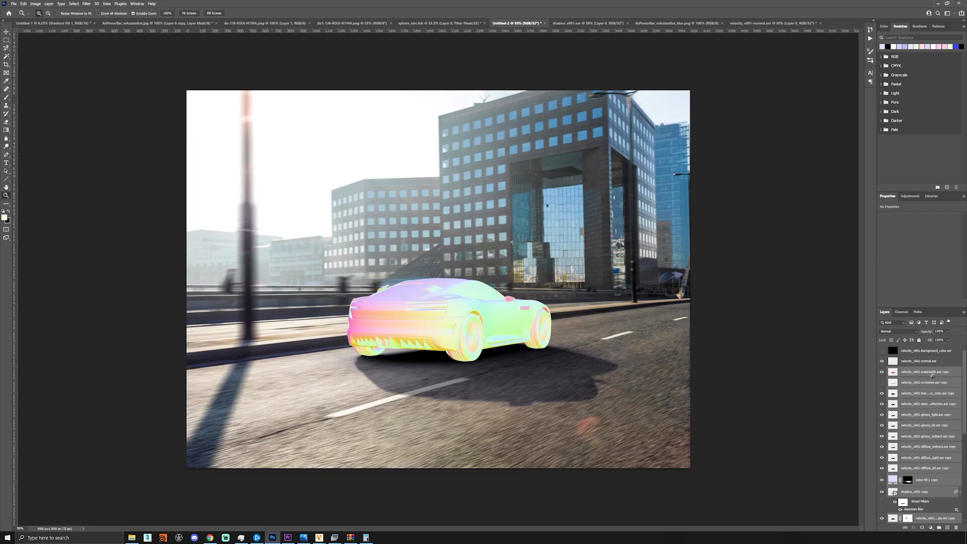
left_click(932, 376)
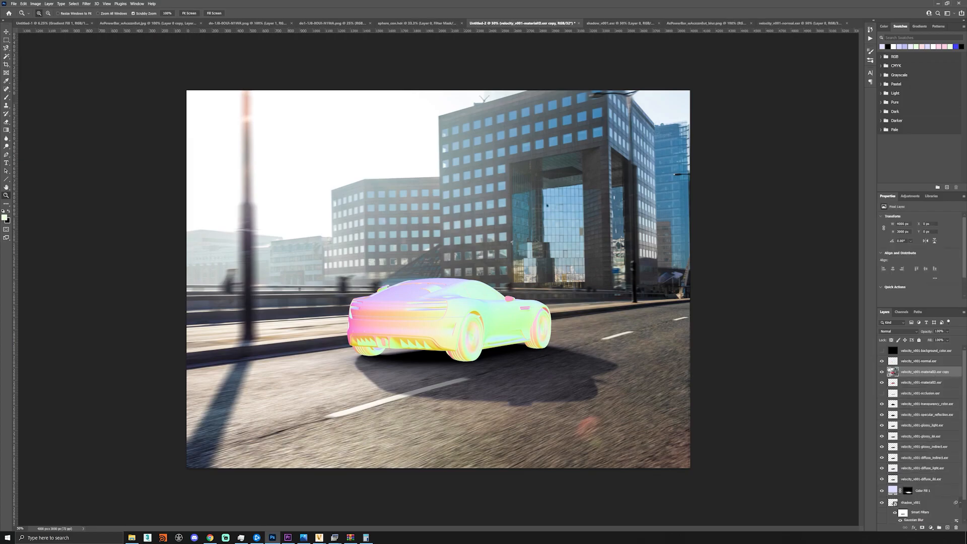
Step: Duplicate the normal layer together with the merged copy into a new document
left_click(919, 361, "ctrl")
right_click(917, 361)
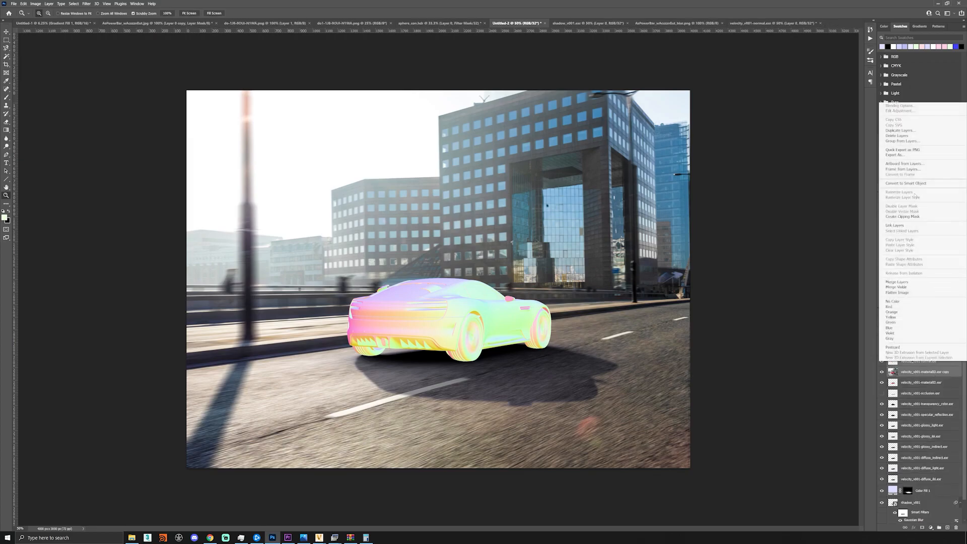
left_click(909, 136)
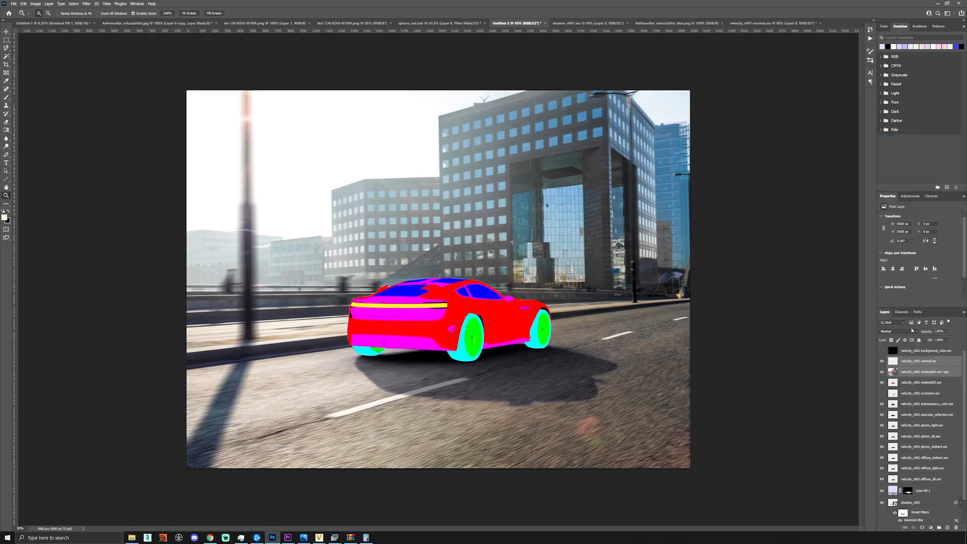
key("ctrl+z")
right_click(913, 362)
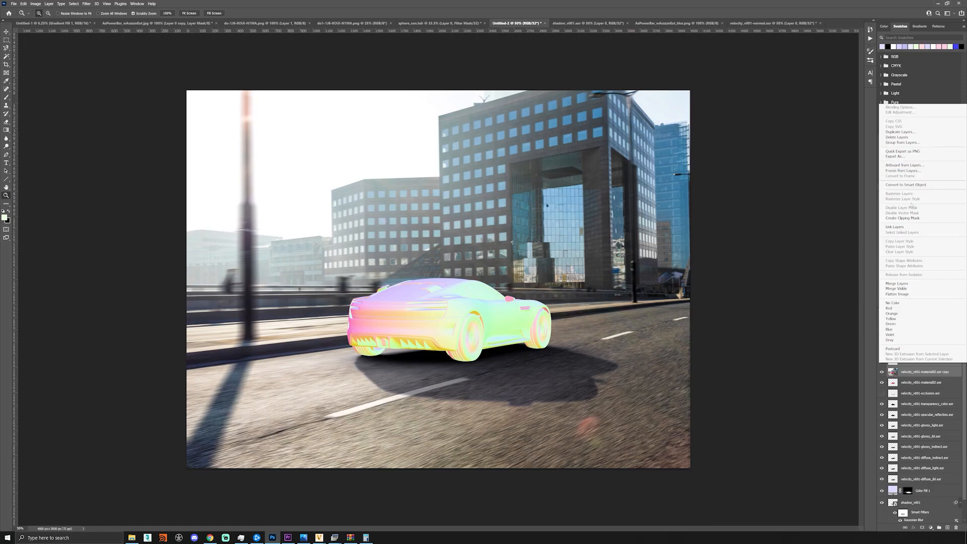
left_click(900, 132)
left_click(480, 184)
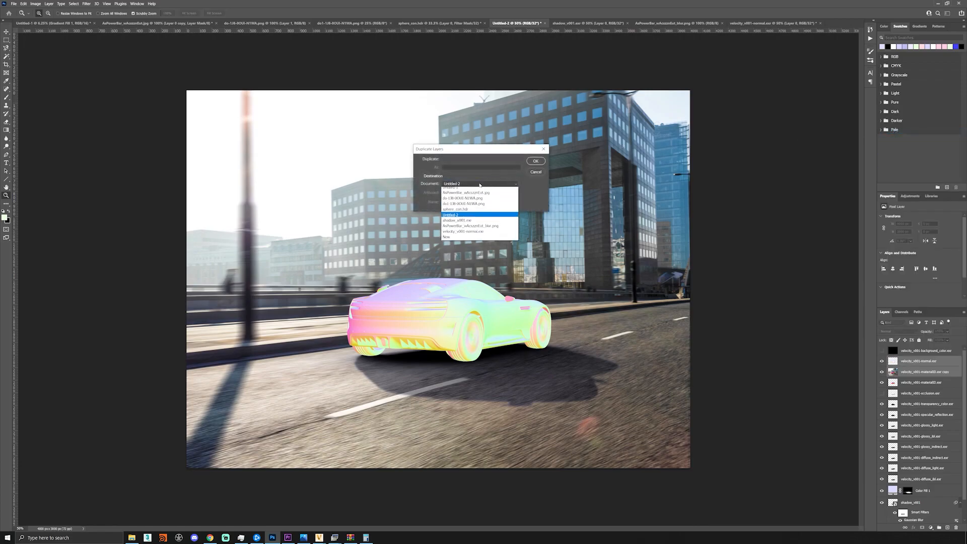
left_click(452, 232)
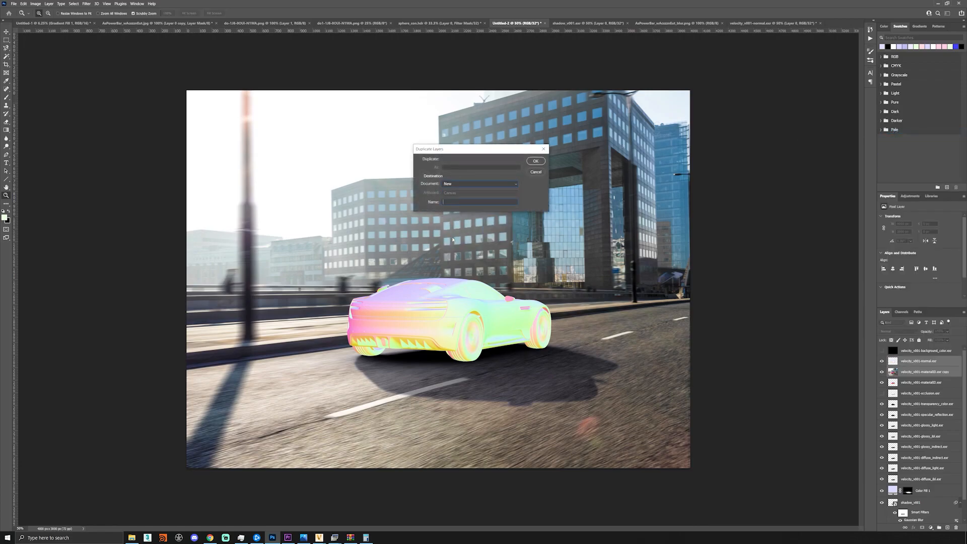
left_click(535, 161)
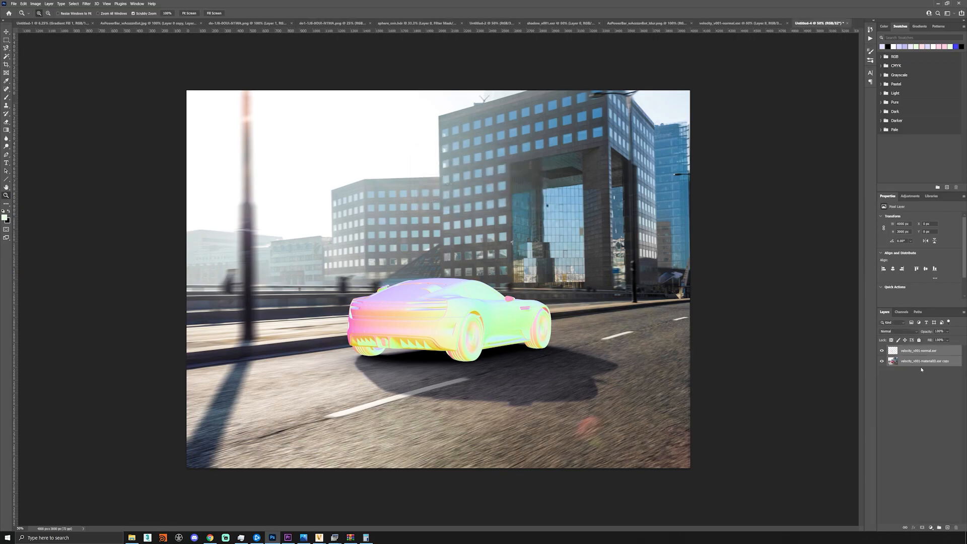
Step: Convert the new document to 16 Bits/Channel while keeping its two layers separate
left_click(921, 370)
left_click(48, 4)
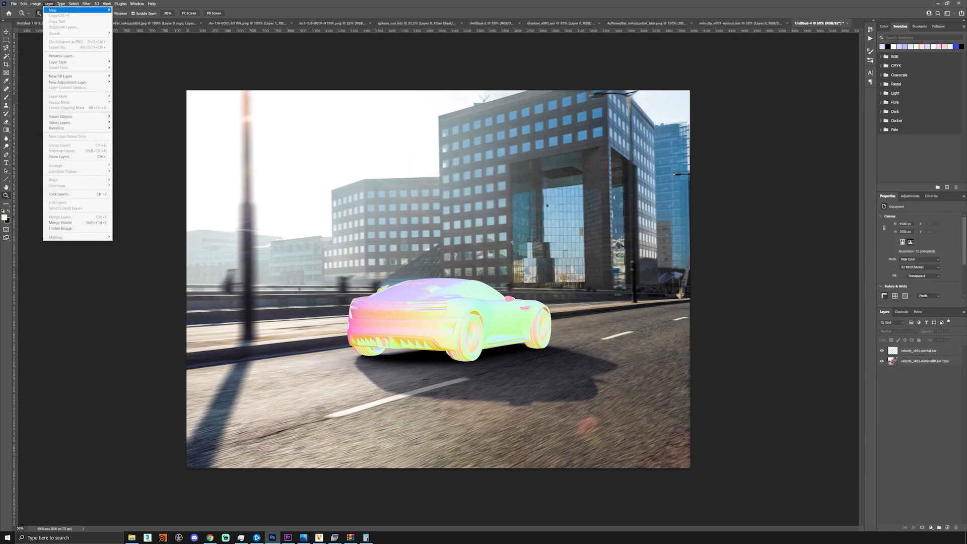
mouse_move(35, 3)
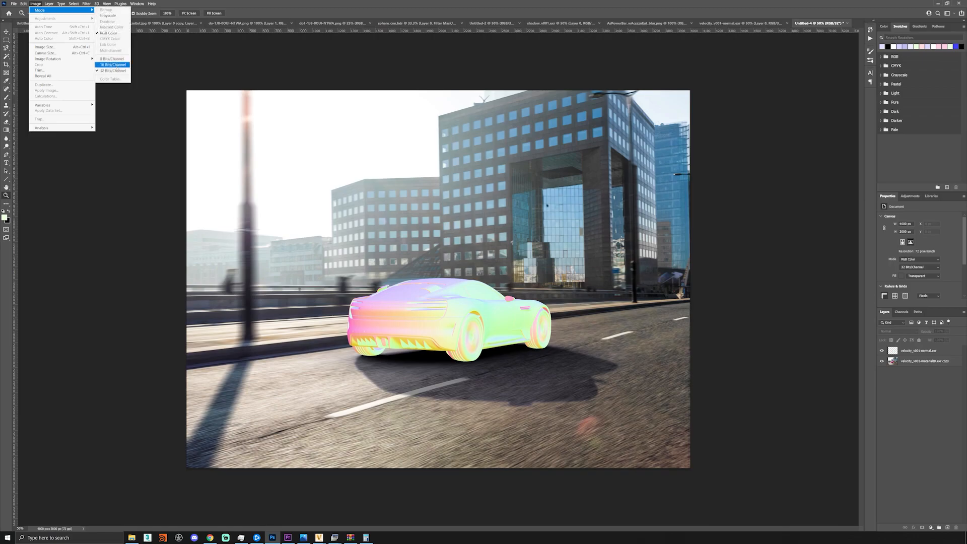
left_click(113, 65)
left_click(451, 194)
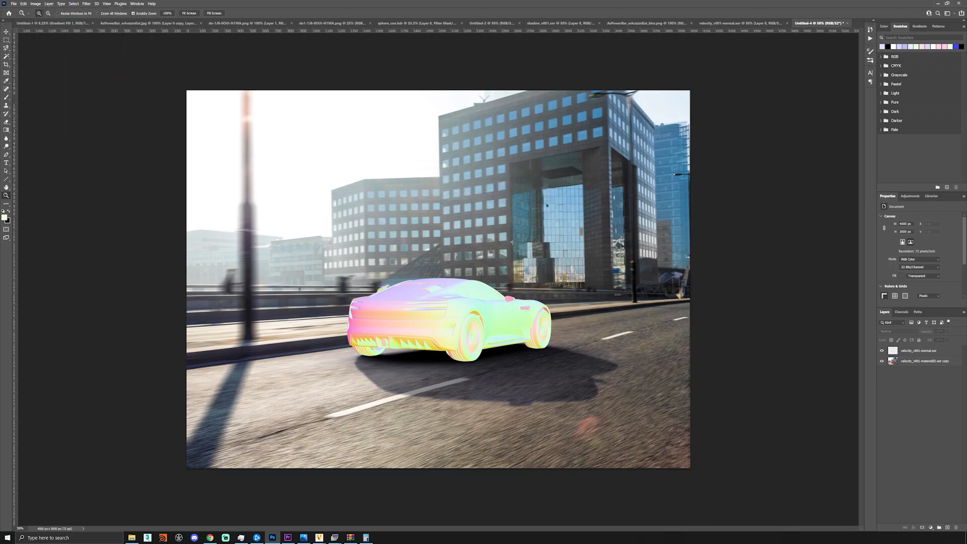
Step: Select the pink areas of the normal layer at the car's rear using Color Range with increased fuzziness
left_click(930, 351)
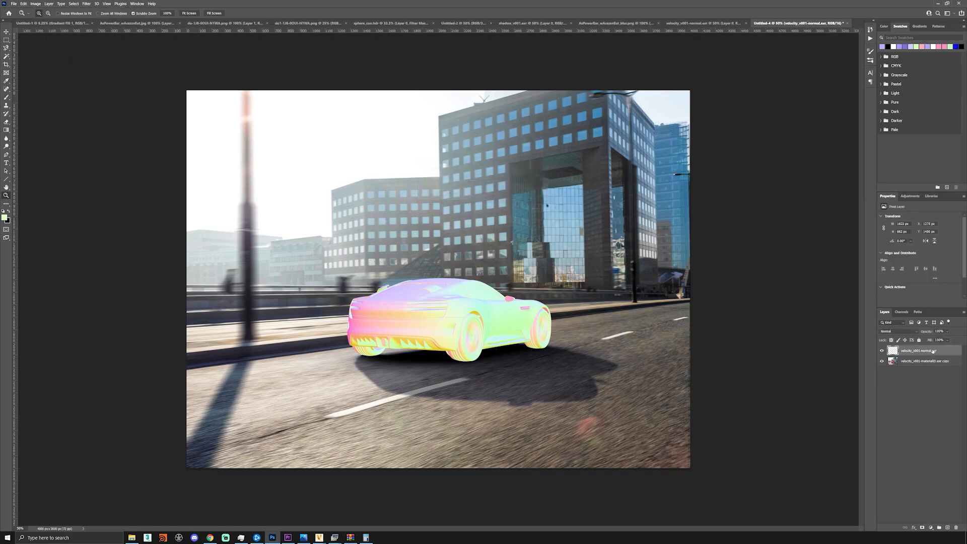
left_click(86, 4)
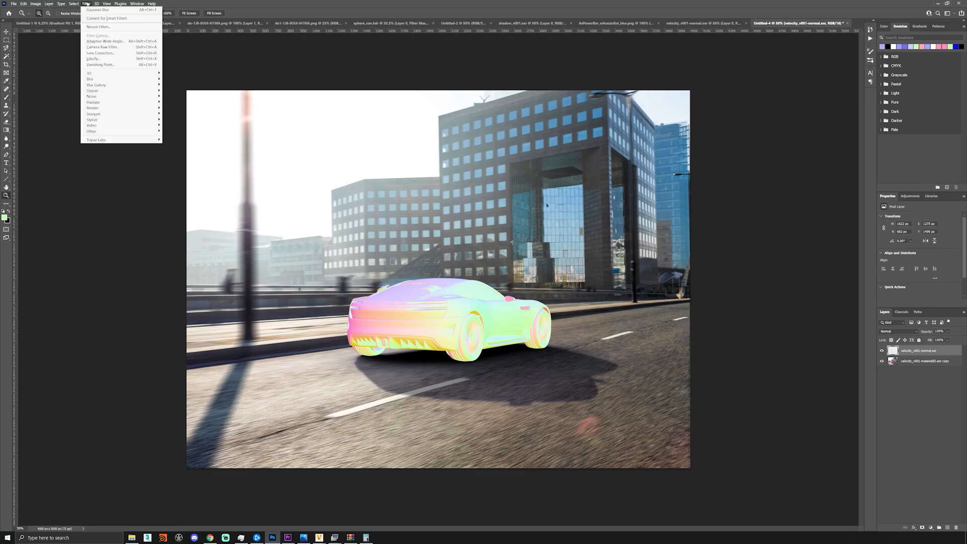
left_click(98, 61)
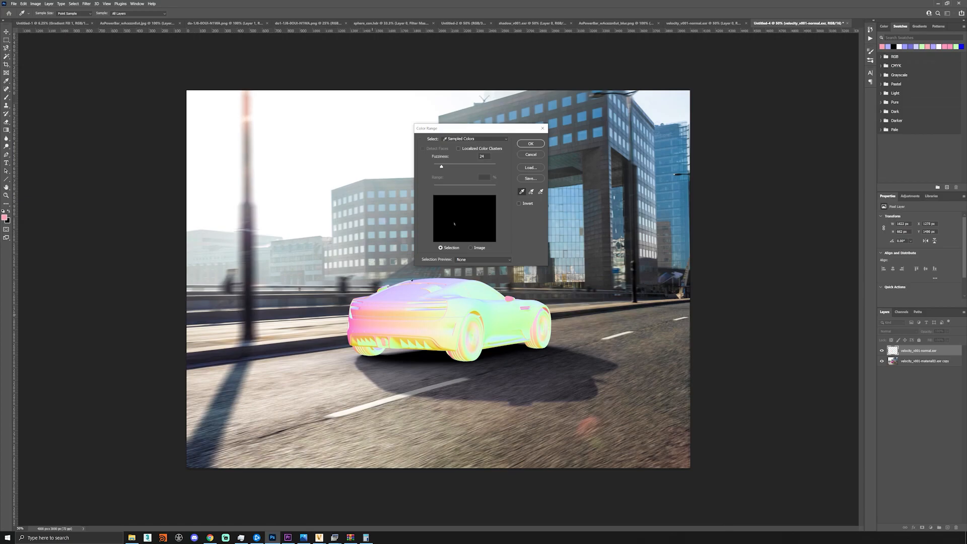
left_click_drag(446, 167, 456, 166)
left_click(531, 144)
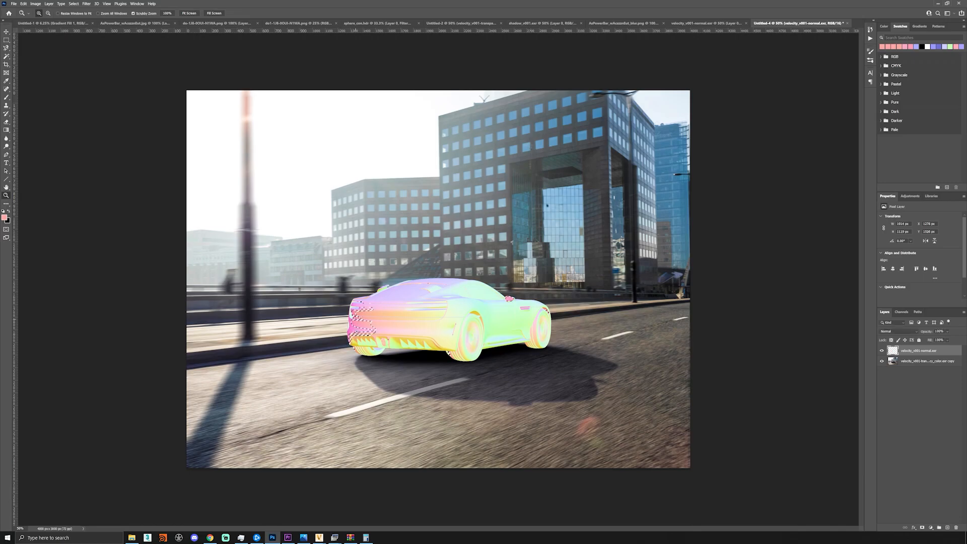
Step: Hide the normal layer, add a brightening Curves adjustment masked by the selection above the merged copy, and compare it on and off
left_click(882, 351)
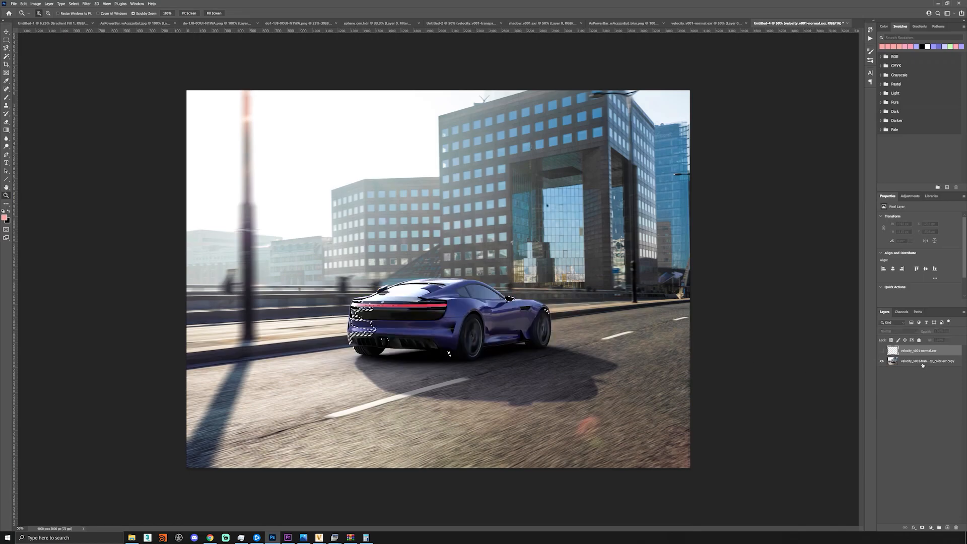
left_click(923, 361)
left_click(931, 527)
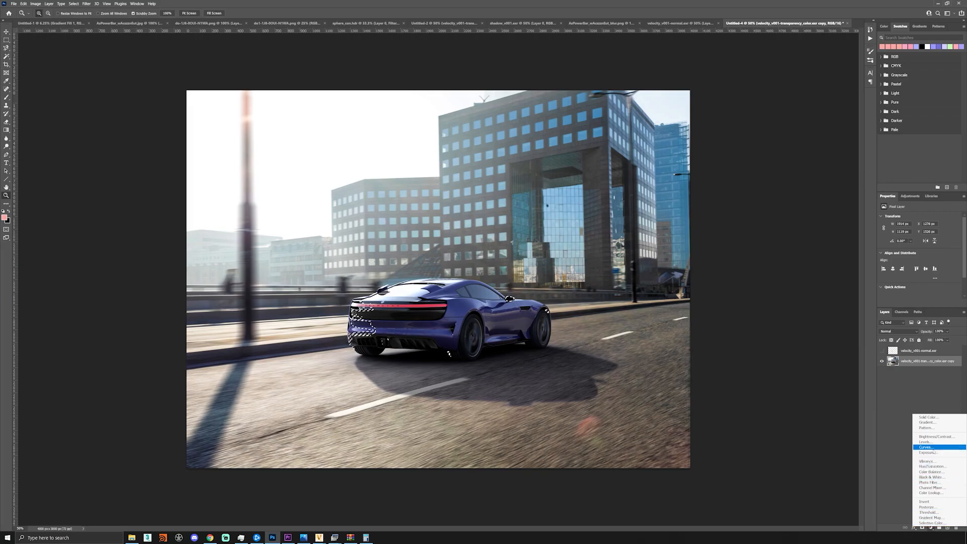
left_click(932, 447)
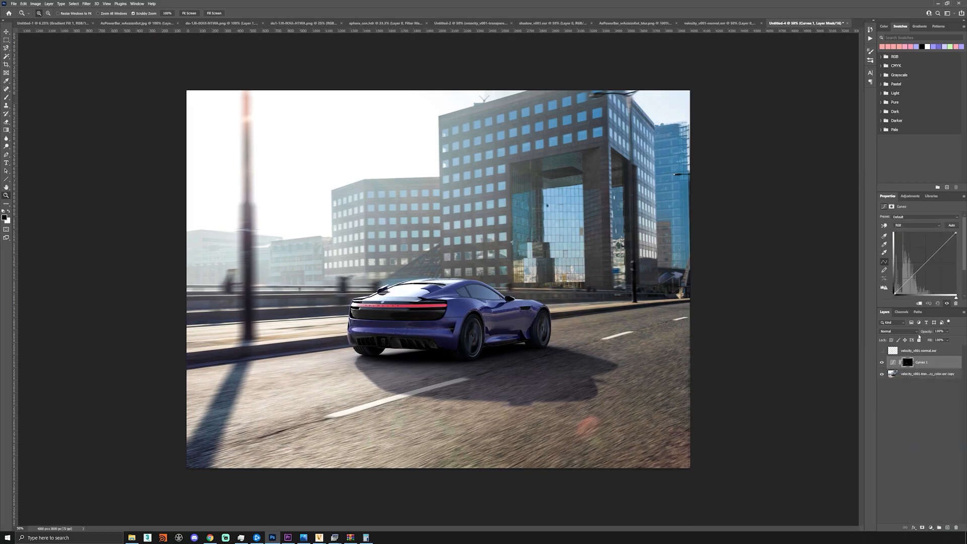
left_click_drag(907, 279, 907, 268)
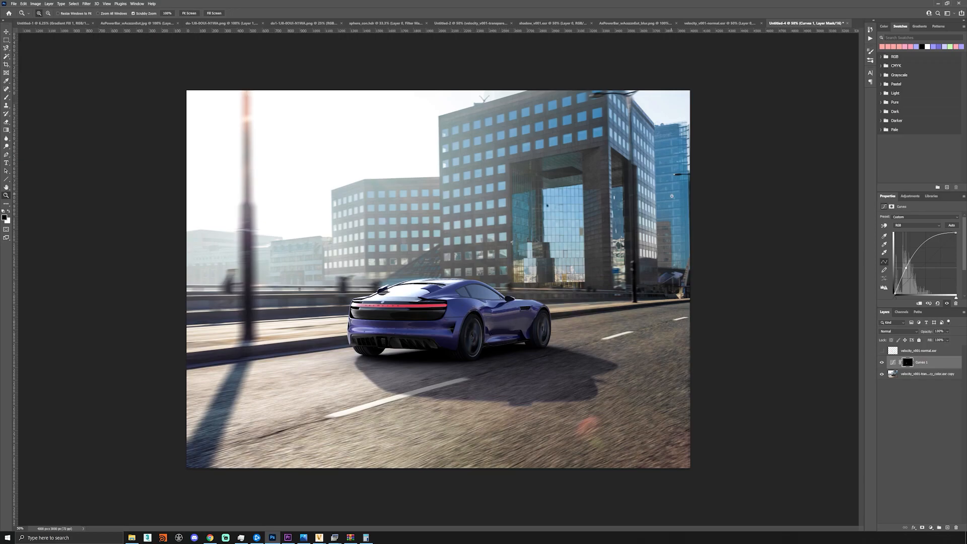
left_click(883, 367)
left_click(883, 367)
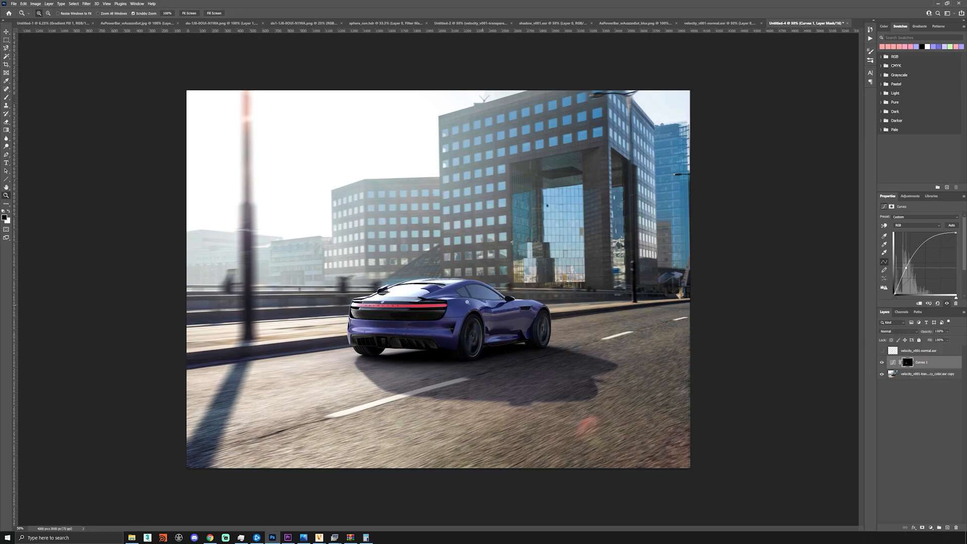